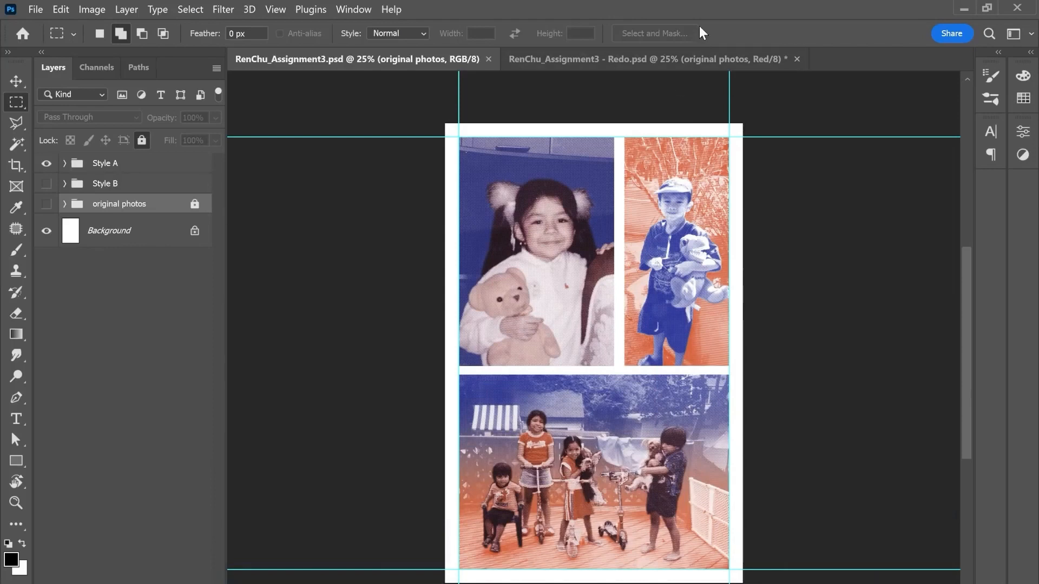
# Step: Switch to RenChu_Assignment3 - Redo.psd and examine each photo layer in the original photos group by isolating its visibility
pyautogui.click(16, 81)
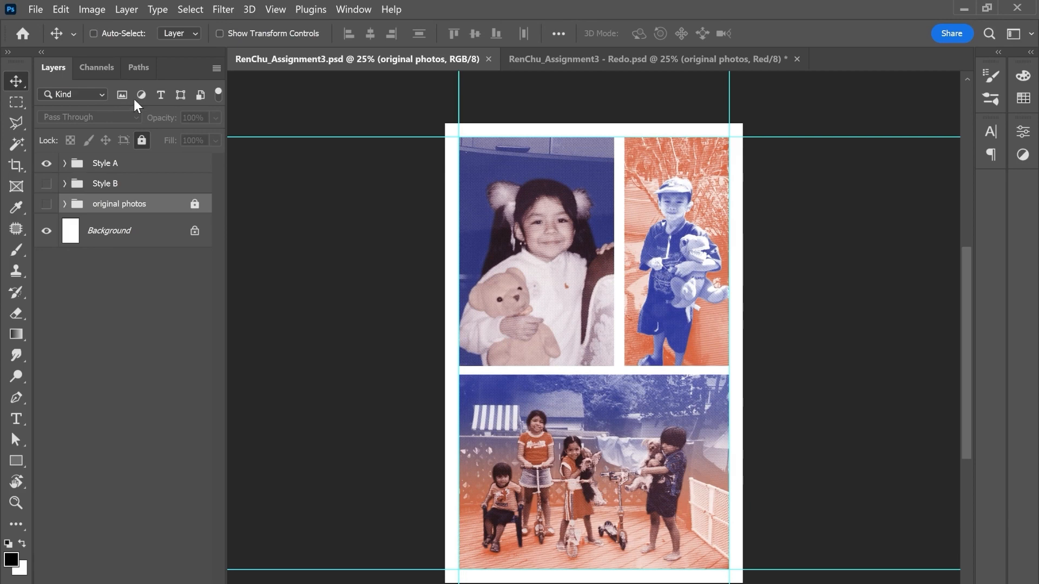
pyautogui.click(620, 59)
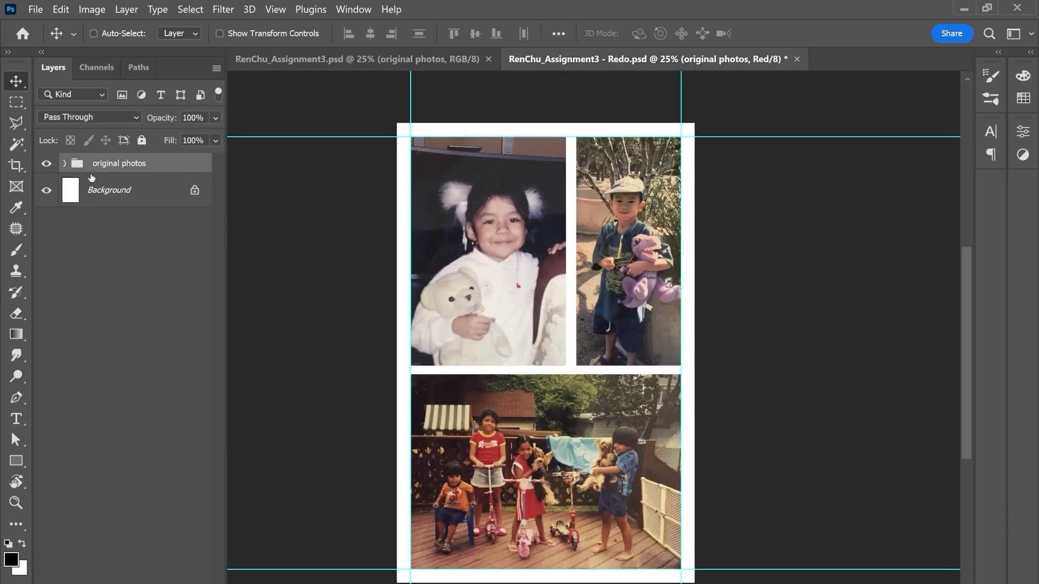
pyautogui.click(64, 164)
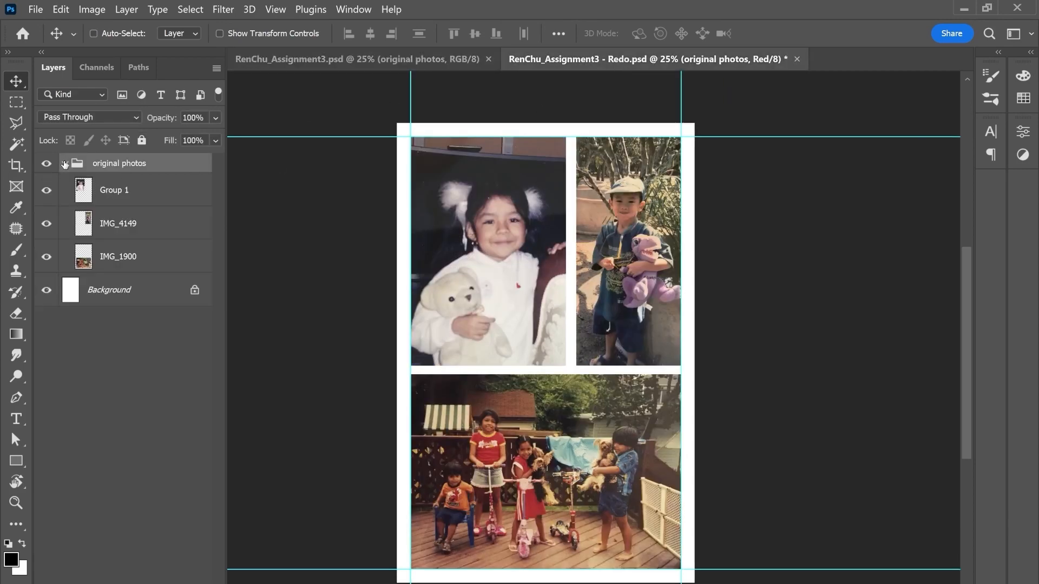
pyautogui.click(130, 198)
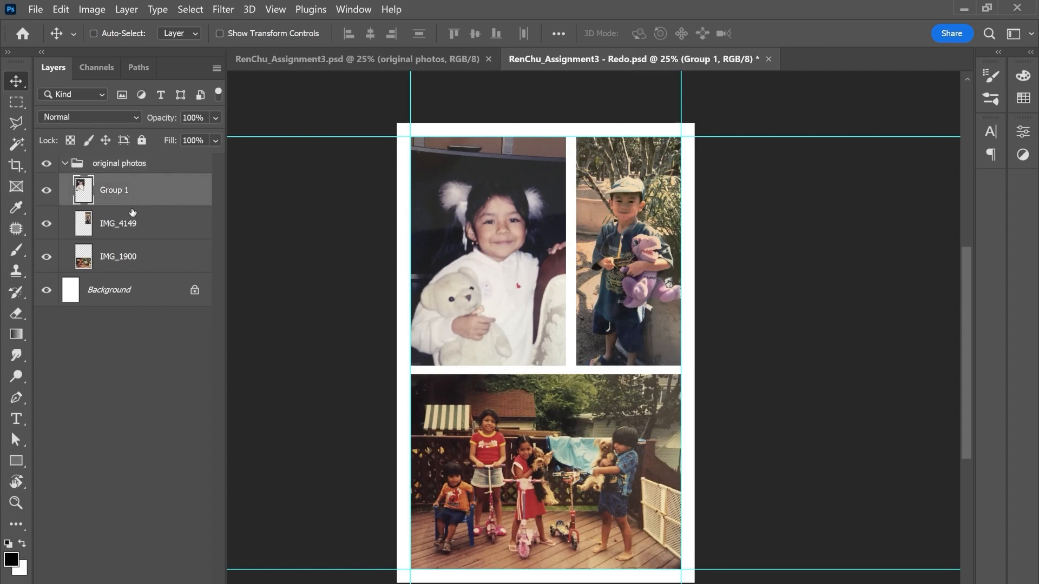
pyautogui.moveTo(47, 224); pyautogui.dragTo(46, 257)
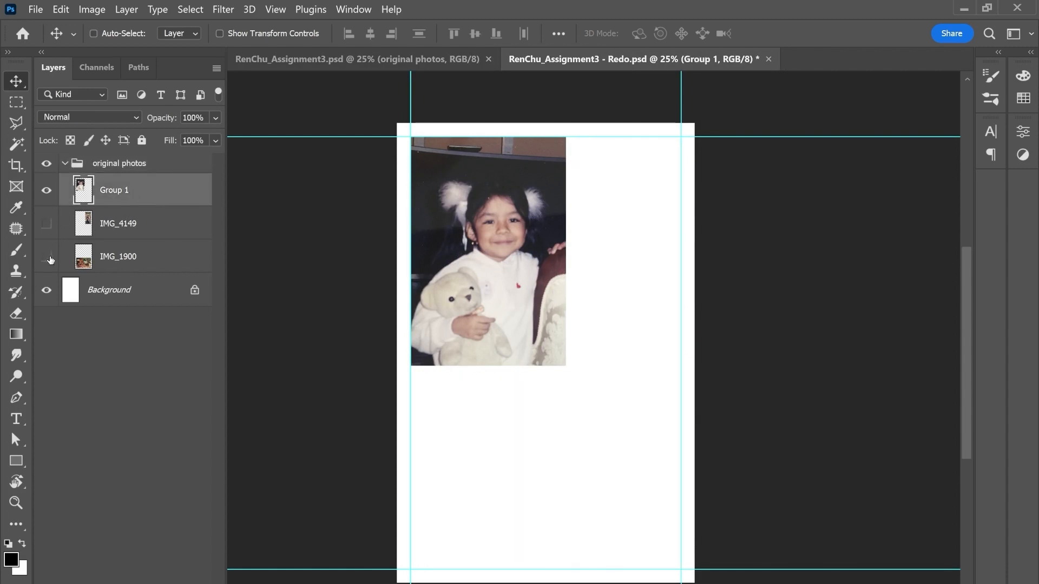
pyautogui.click(47, 190)
pyautogui.click(46, 224)
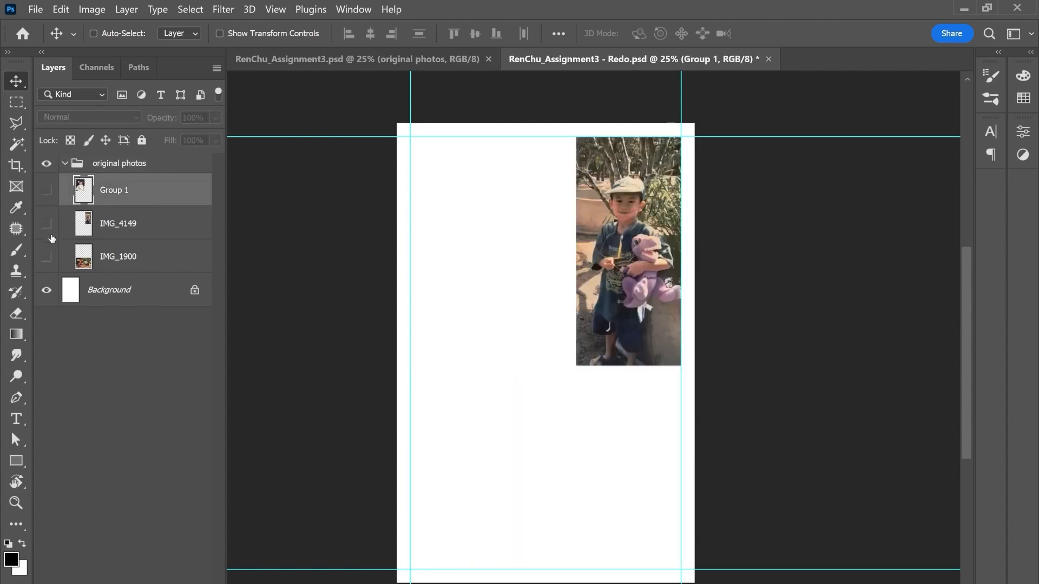
pyautogui.click(47, 223)
pyautogui.click(48, 256)
pyautogui.click(49, 255)
pyautogui.moveTo(49, 255); pyautogui.dragTo(48, 193)
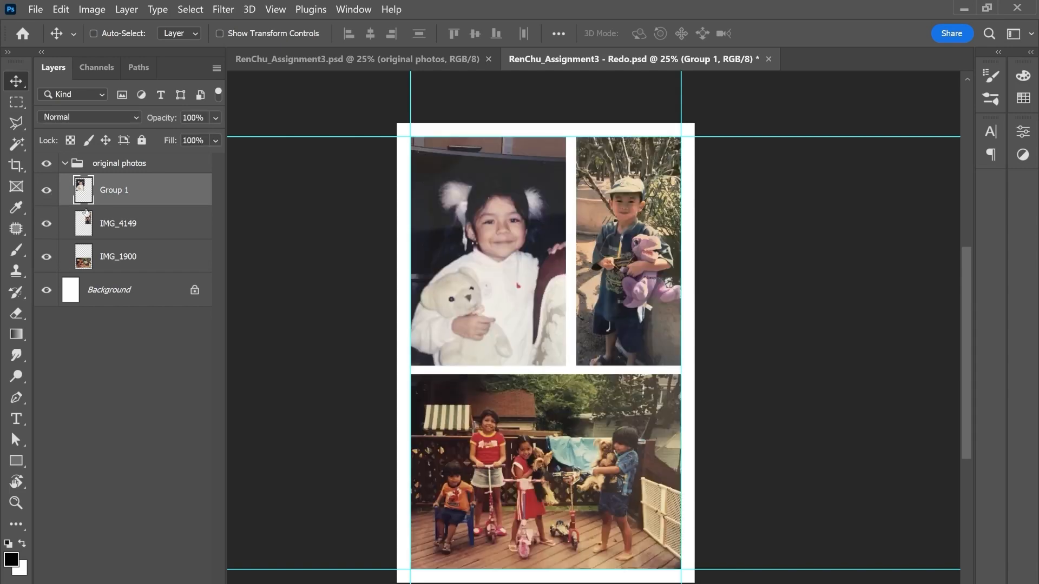
pyautogui.click(65, 164)
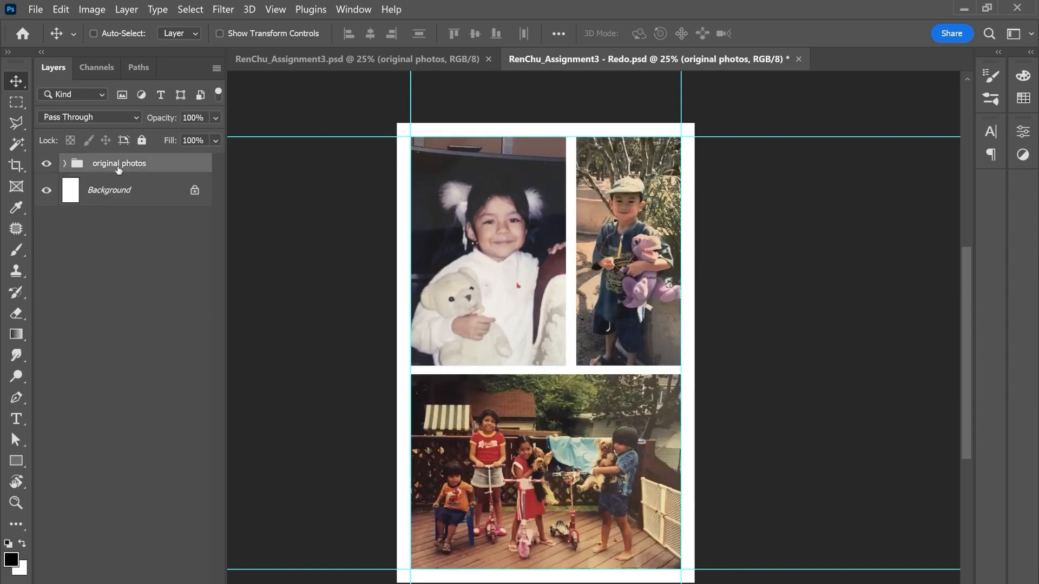
# Step: Compare the Red, Green and Blue channels of the original photos, ending on the RGB composite
pyautogui.click(90, 65)
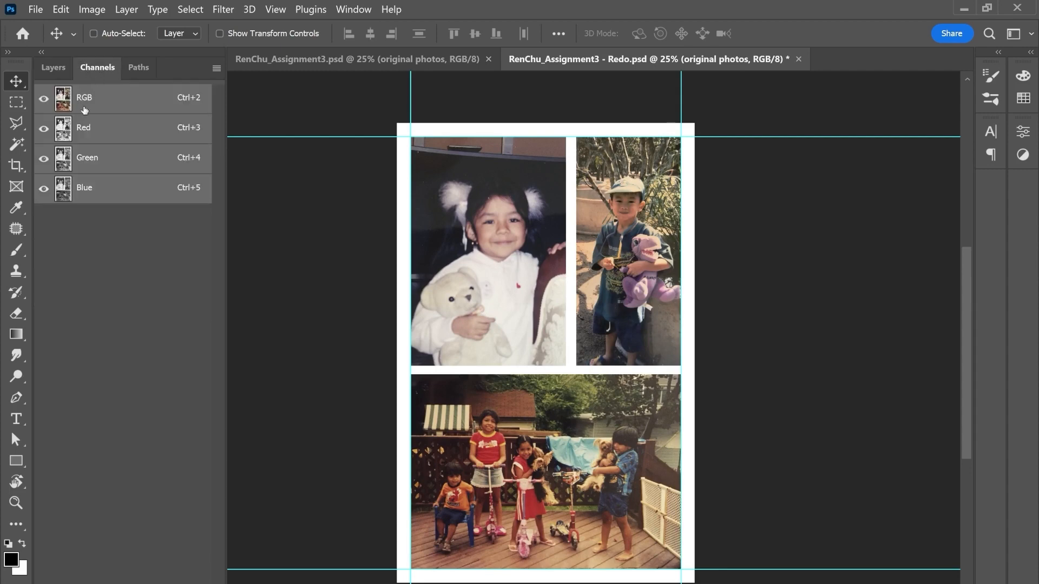
pyautogui.click(92, 131)
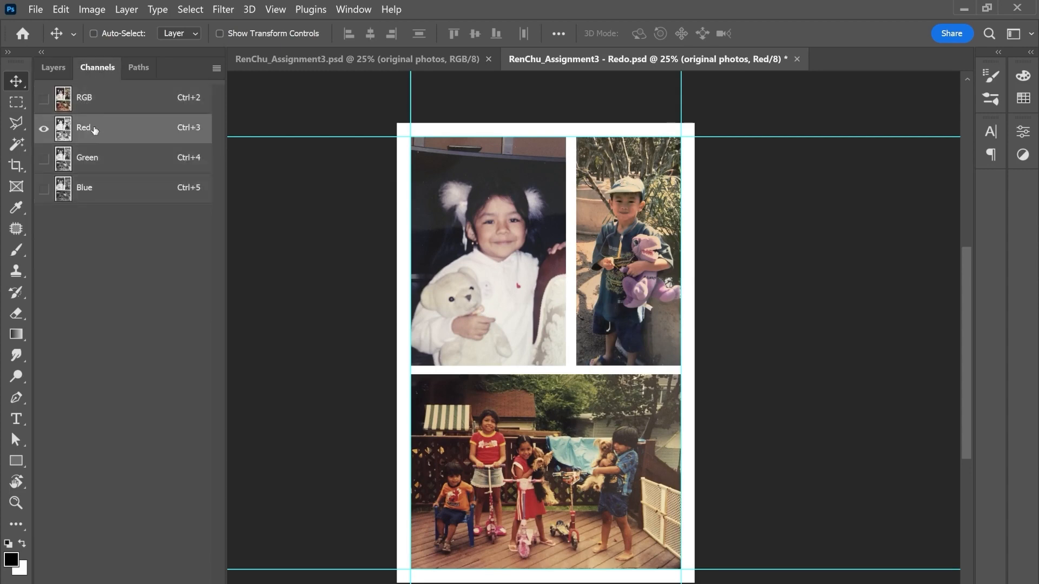
pyautogui.click(96, 160)
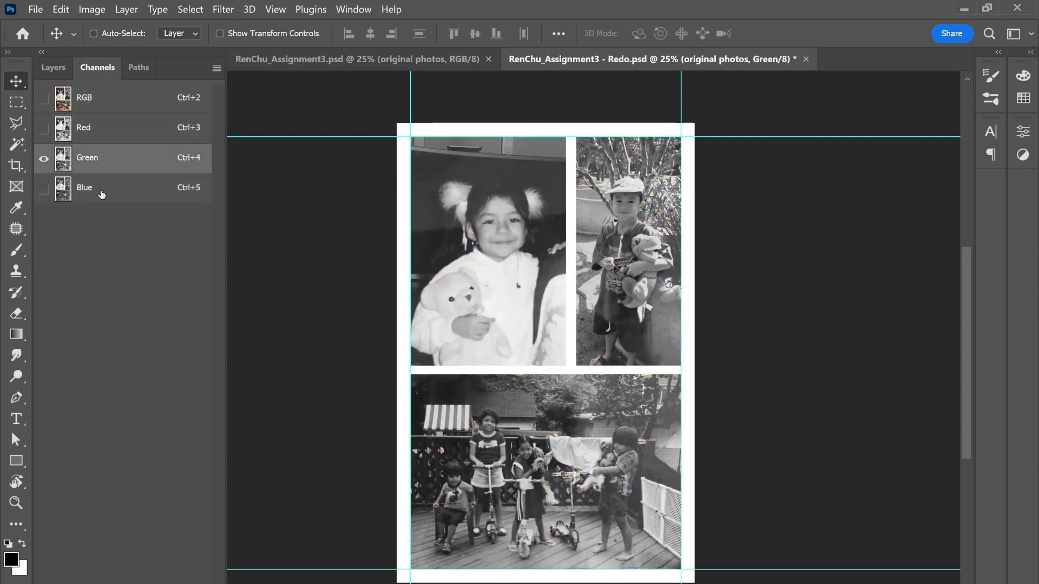
pyautogui.click(102, 194)
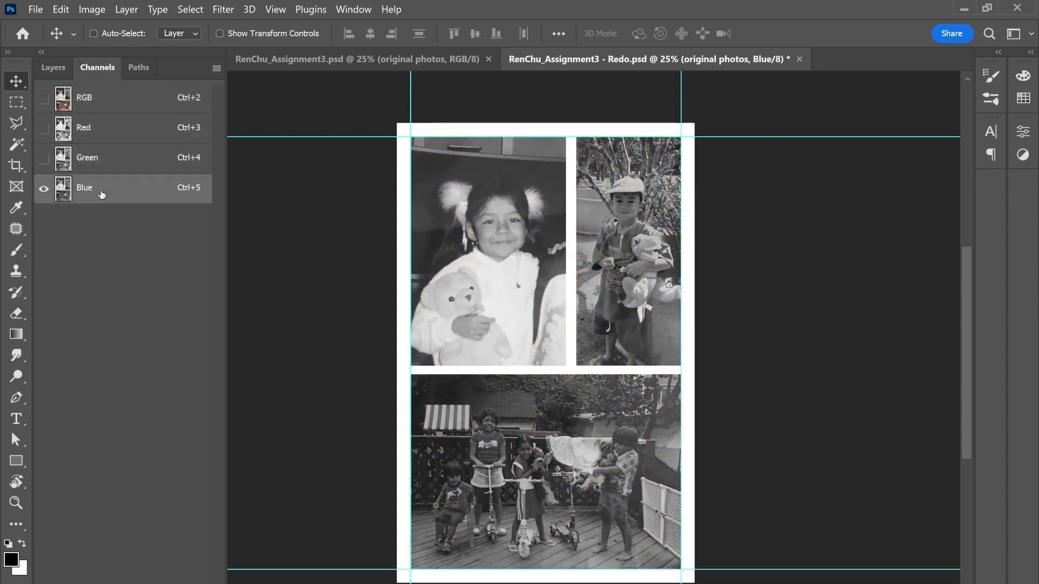
pyautogui.click(117, 104)
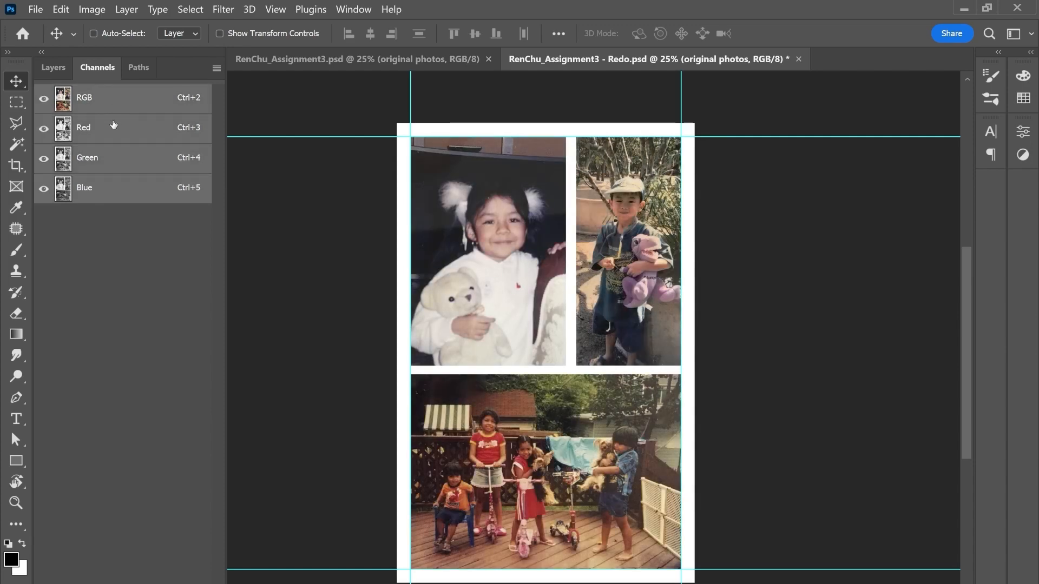
# Step: Load the Red channel as a selection and inspect its edges around the girl and teddy bear
pyautogui.click(113, 126)
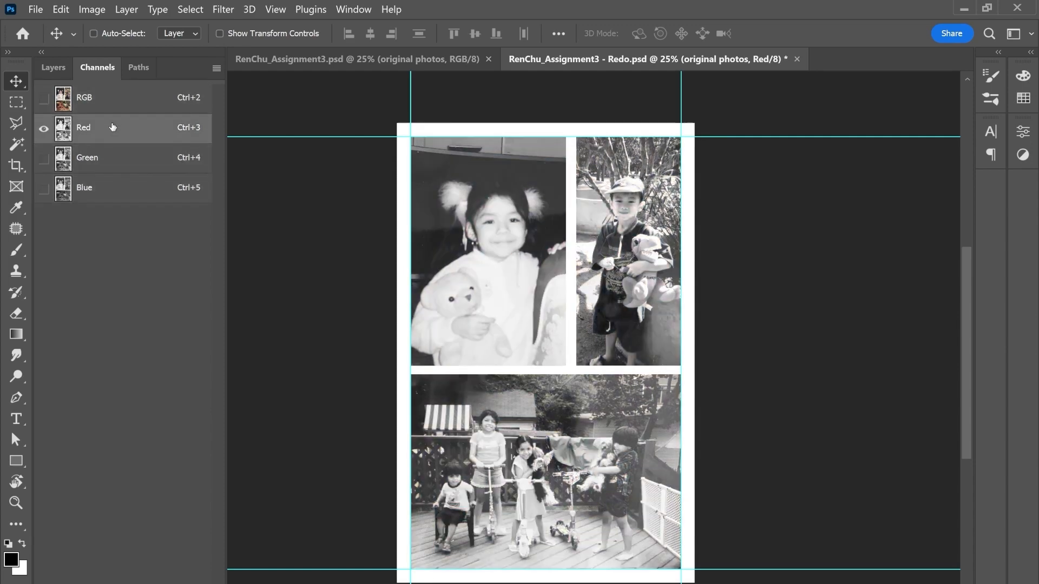
pyautogui.keyDown('ctrl'); pyautogui.click(63, 130); pyautogui.keyUp('ctrl')
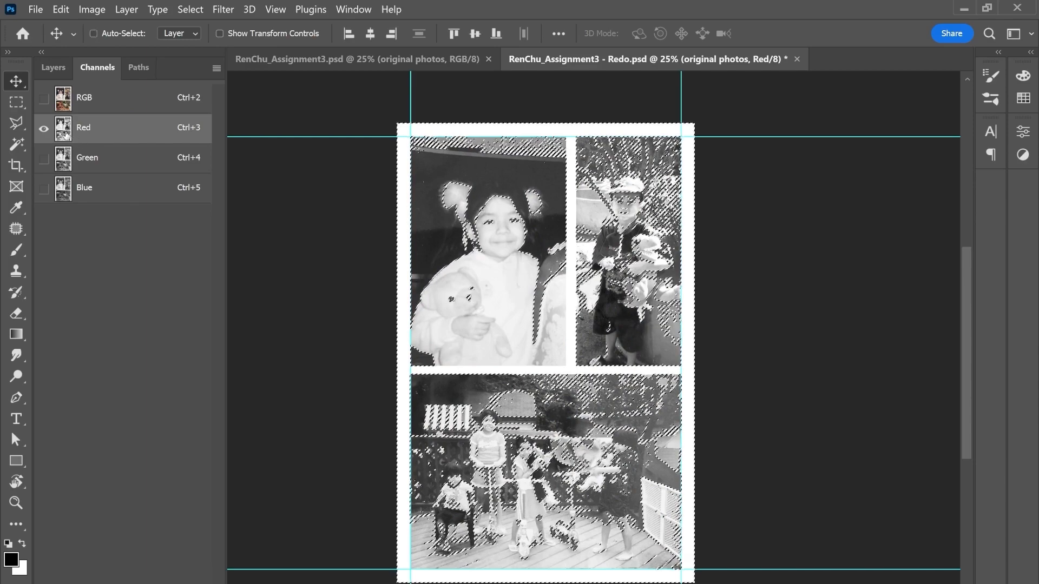
pyautogui.hotkey('ctrl', '+')
pyautogui.hotkey('ctrl', '+')
pyautogui.hotkey('ctrl', '+')
pyautogui.hotkey('ctrl', '+')
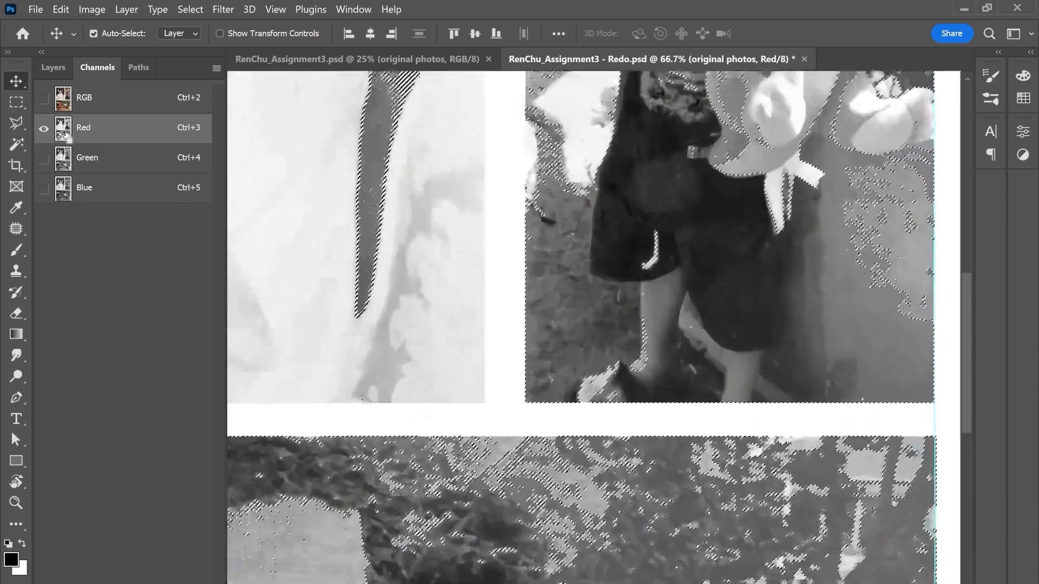
pyautogui.moveTo(341, 169); pyautogui.dragTo(590, 272)
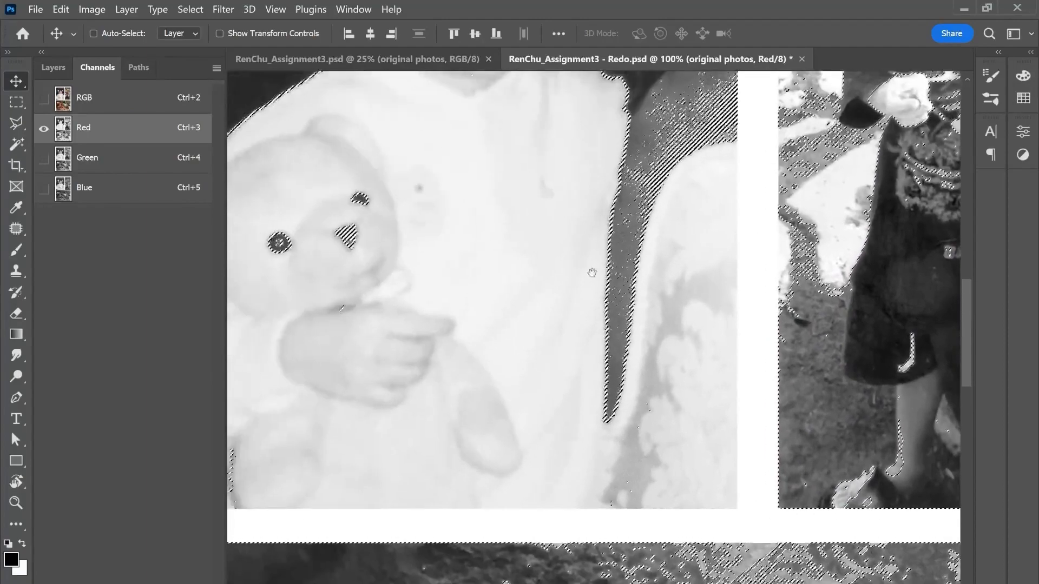
pyautogui.moveTo(390, 169); pyautogui.dragTo(496, 306)
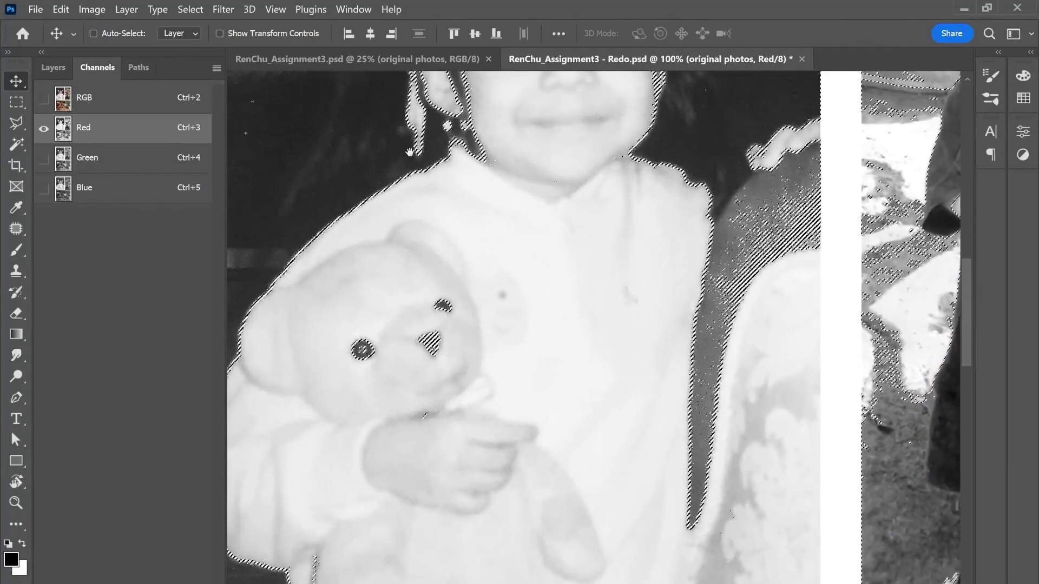
pyautogui.hotkey('ctrl', '-')
pyautogui.hotkey('ctrl', '-')
pyautogui.hotkey('ctrl', '-')
pyautogui.hotkey('ctrl', '-')
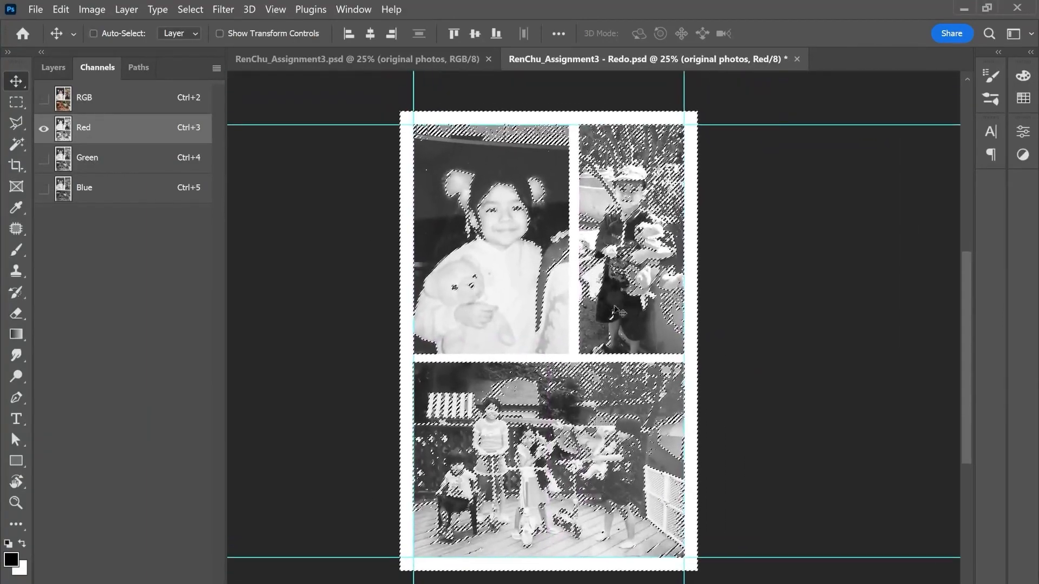
# Step: Add a new layer above the original photos group and hide that group, keeping the Red channel selection active
pyautogui.click(50, 67)
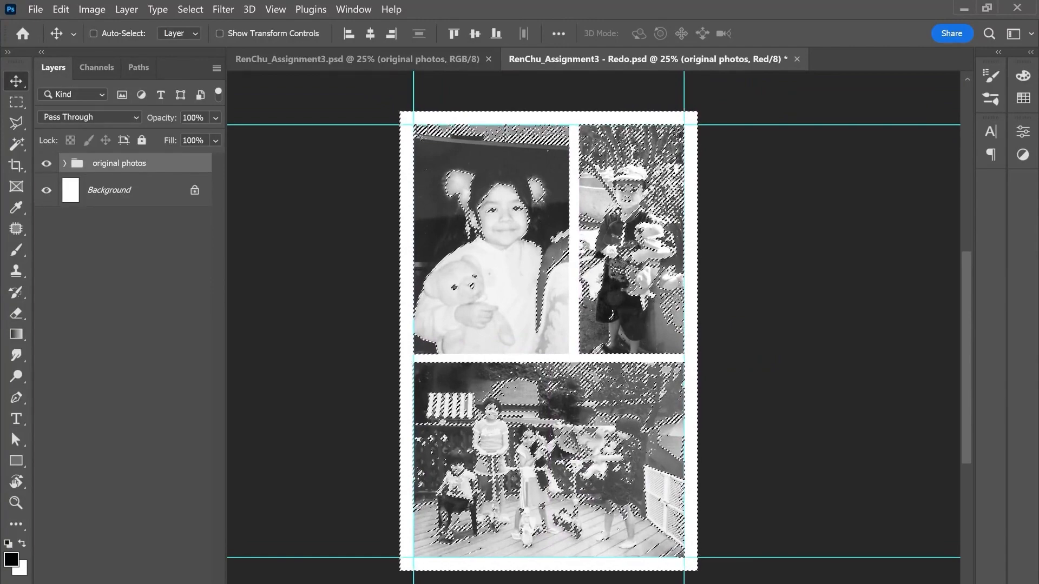
pyautogui.click(186, 583)
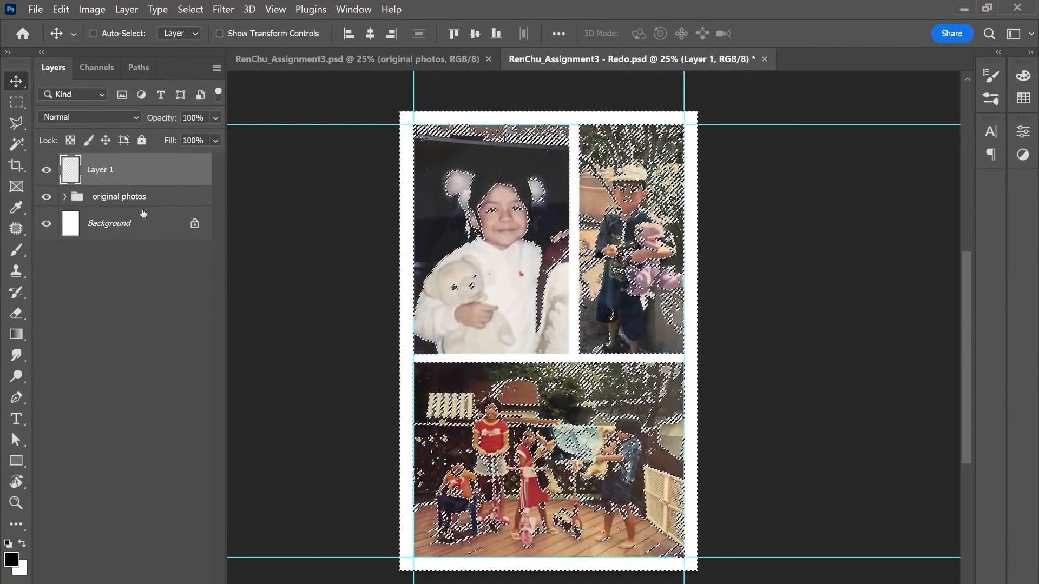
pyautogui.click(47, 197)
# Step: Fill the inverse of the Red channel selection with black on the new layer using the Paint Bucket, and deselect
pyautogui.click(17, 334)
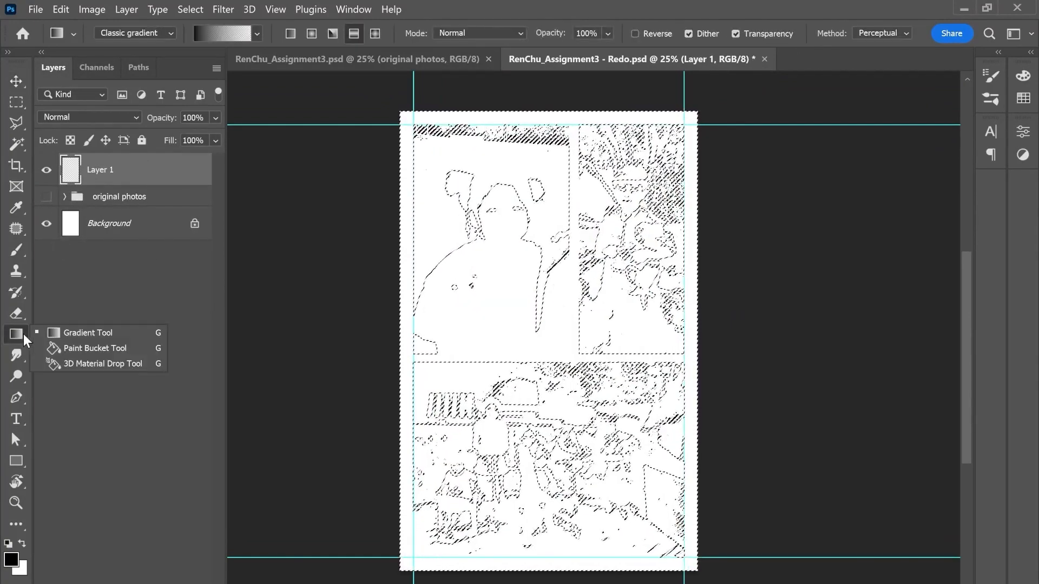
pyautogui.click(86, 344)
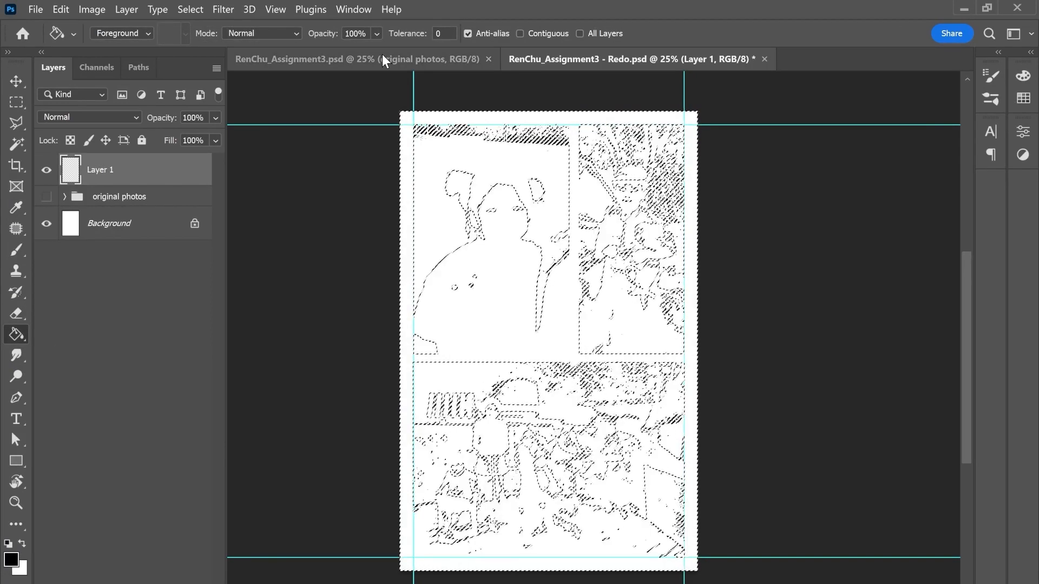
pyautogui.hotkey('ctrl', 'shift', 'i')
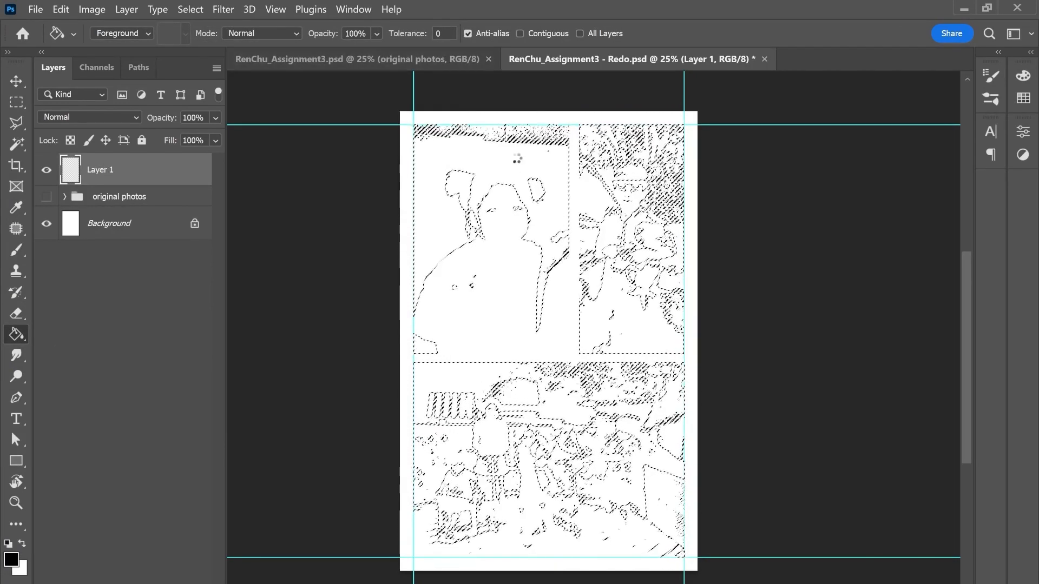
pyautogui.hotkey('ctrl', 'shift', 'i')
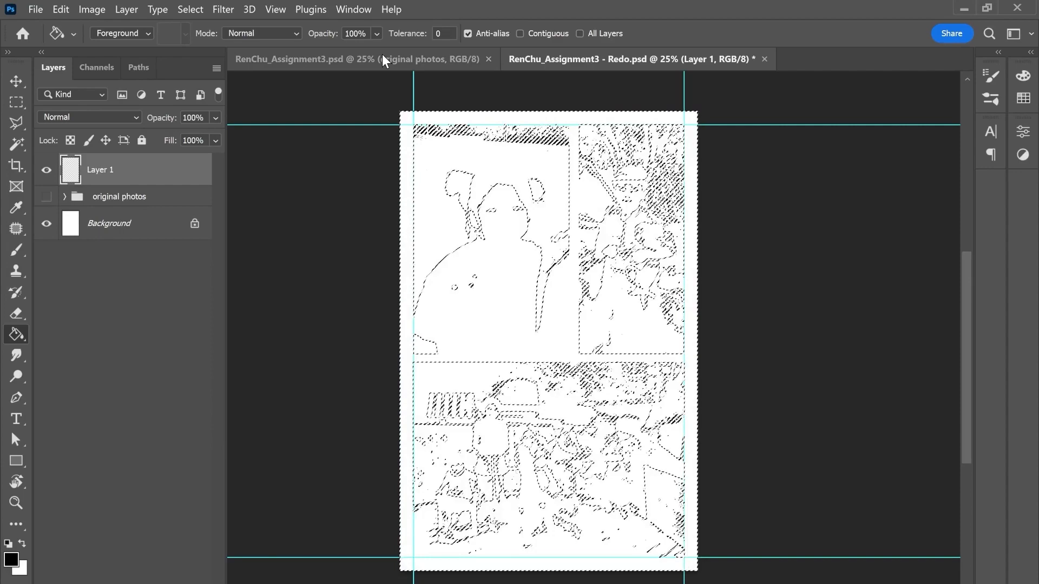
pyautogui.click(516, 158)
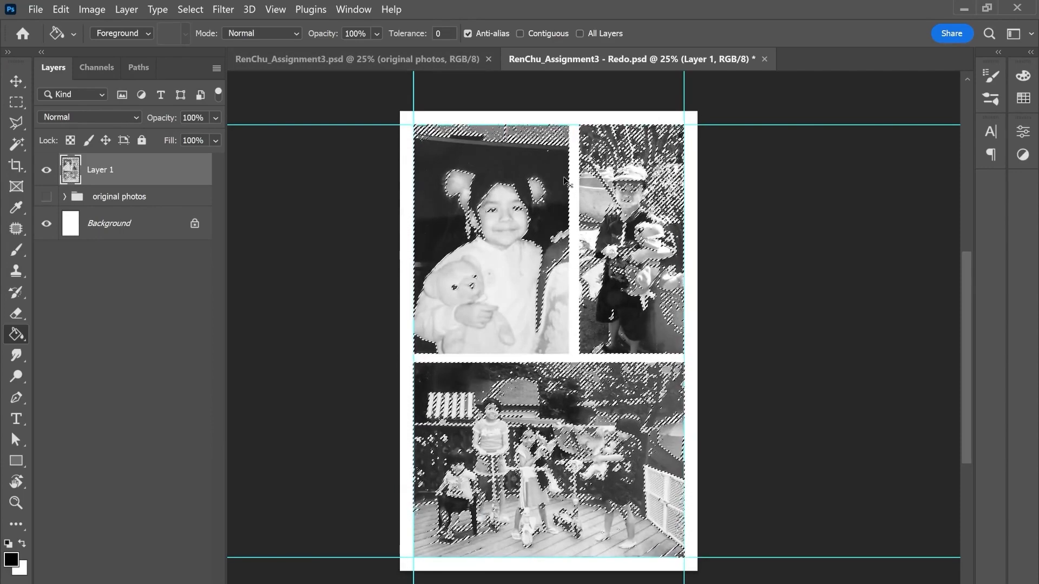
pyautogui.hotkey('ctrl', 'd')
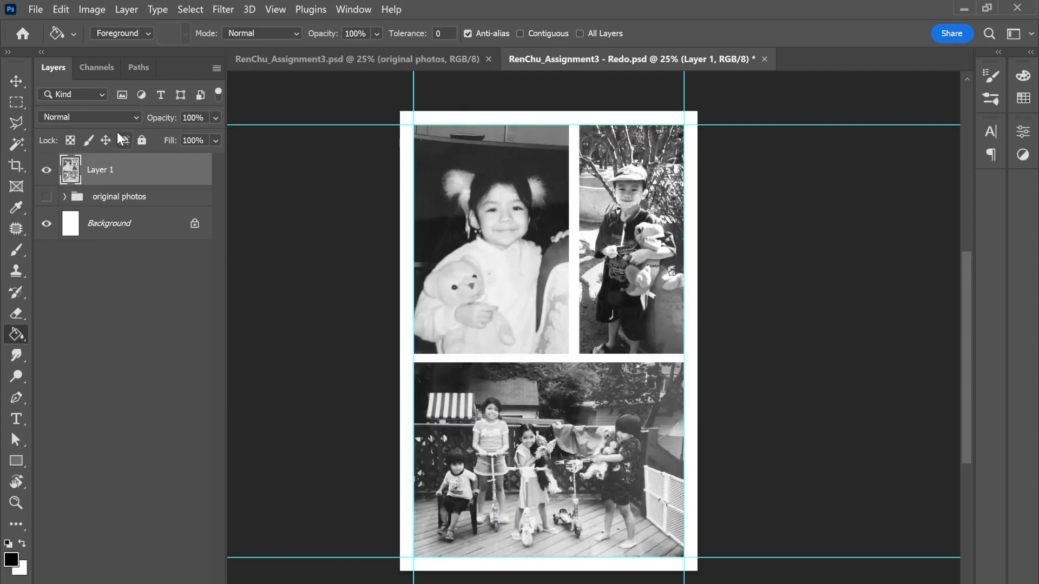
# Step: Rename the filled layer as "R channel"
pyautogui.doubleClick(108, 170)
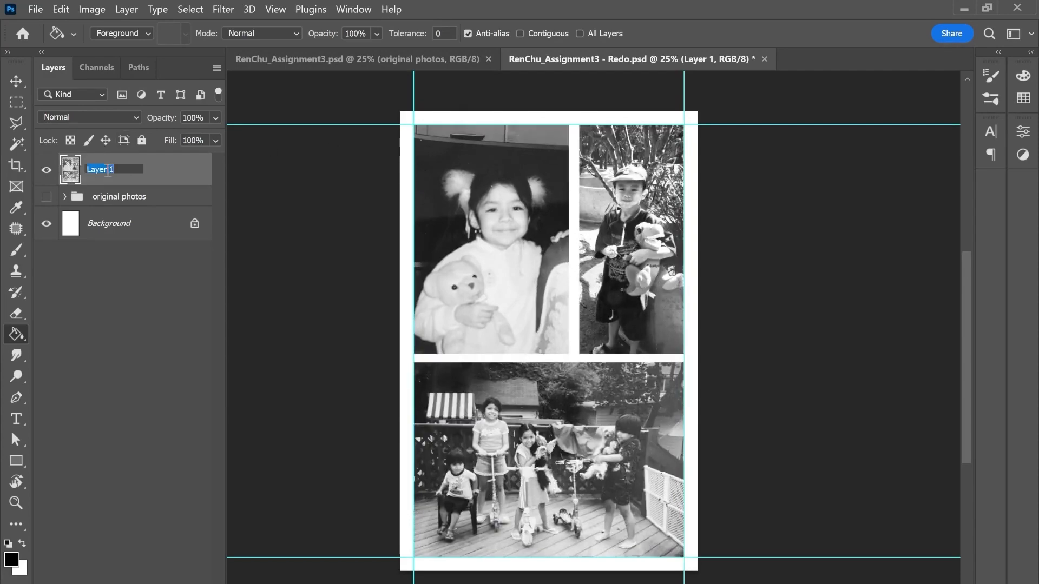
pyautogui.write('R channel')
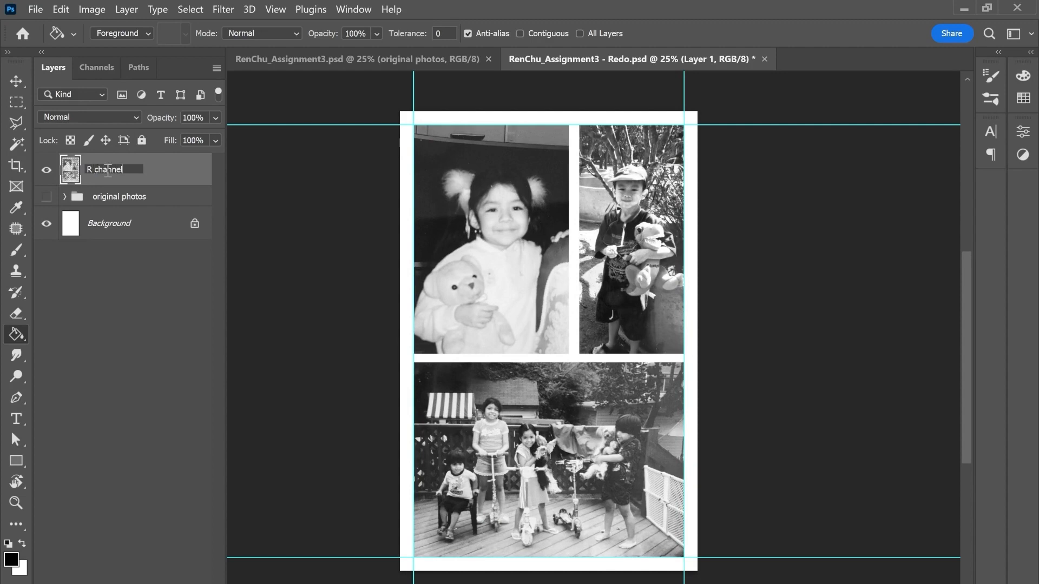
pyautogui.press('Return')
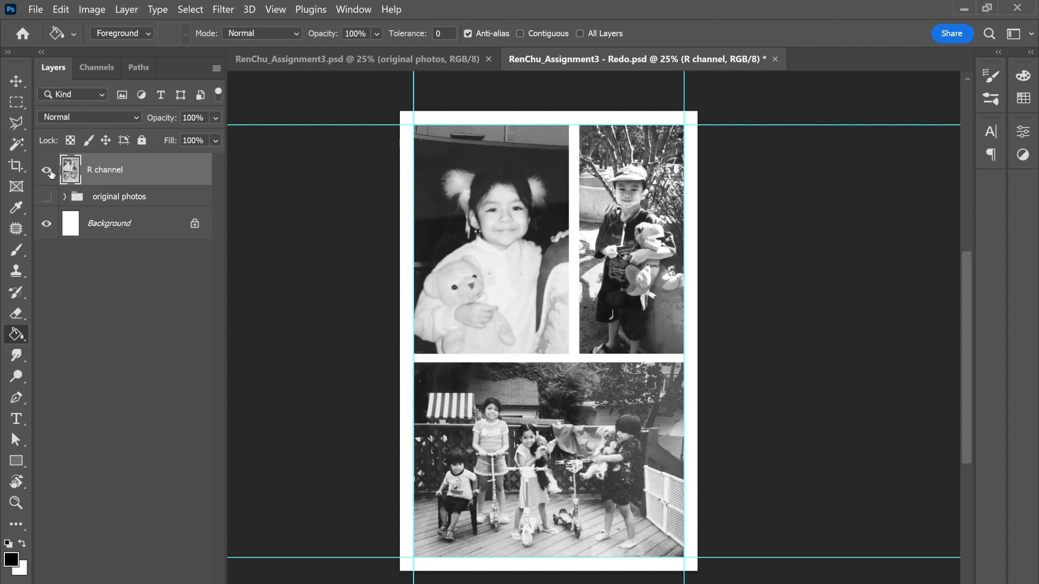
# Step: Hide the R channel layer and make the original photos group visible and active
pyautogui.click(46, 172)
pyautogui.click(46, 197)
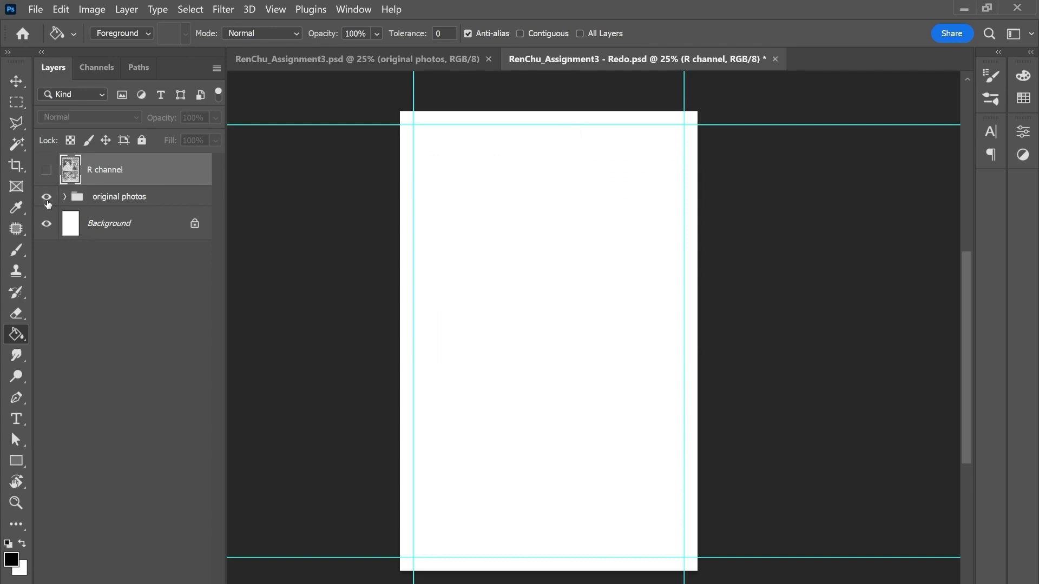
pyautogui.click(110, 203)
# Step: Load the Green channel of the original photos as a selection and return to the layer list
pyautogui.click(102, 64)
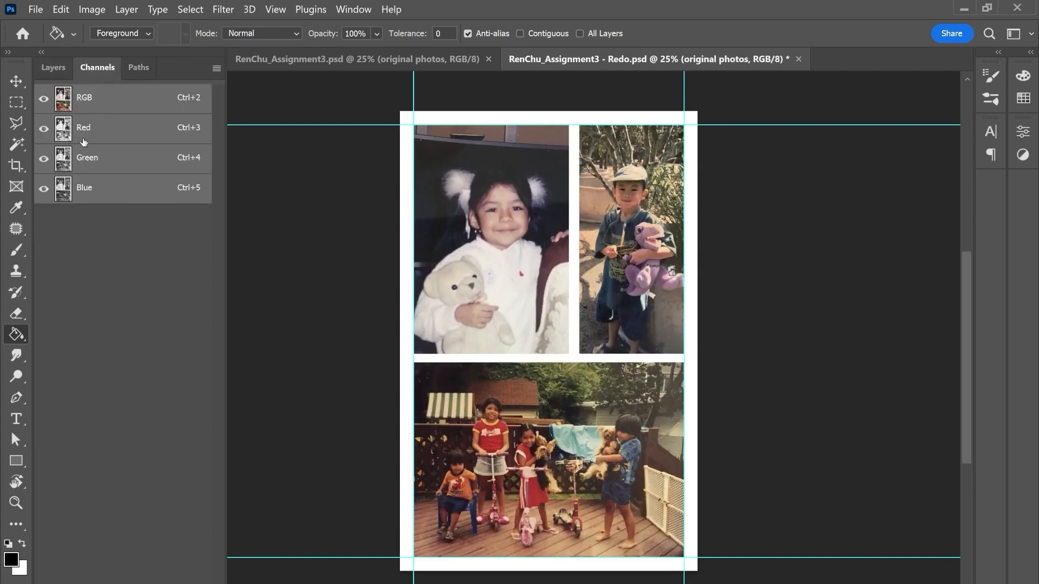
pyautogui.click(100, 158)
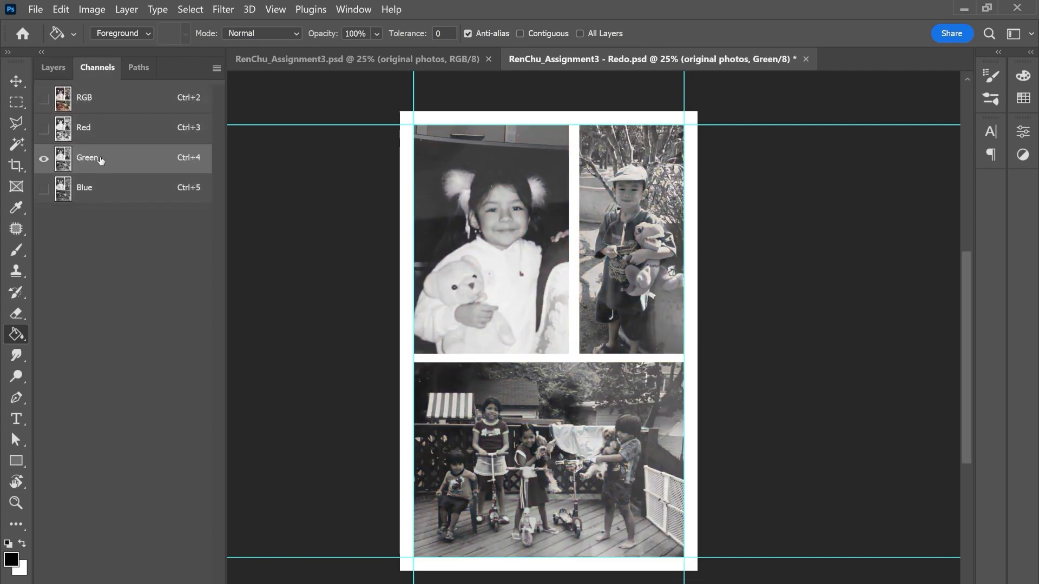
pyautogui.keyDown('ctrl'); pyautogui.click(65, 165); pyautogui.keyUp('ctrl')
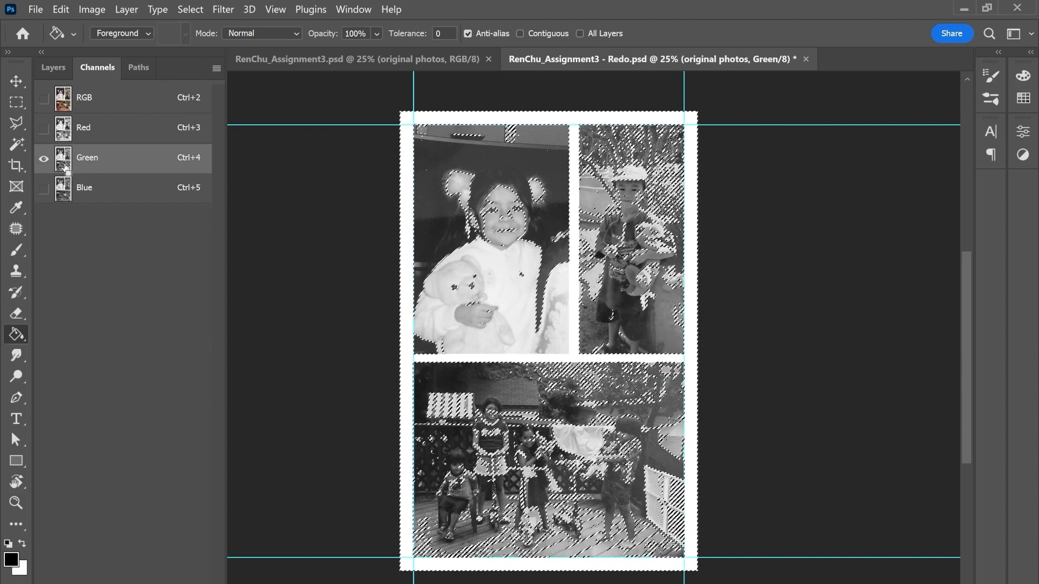
pyautogui.click(53, 67)
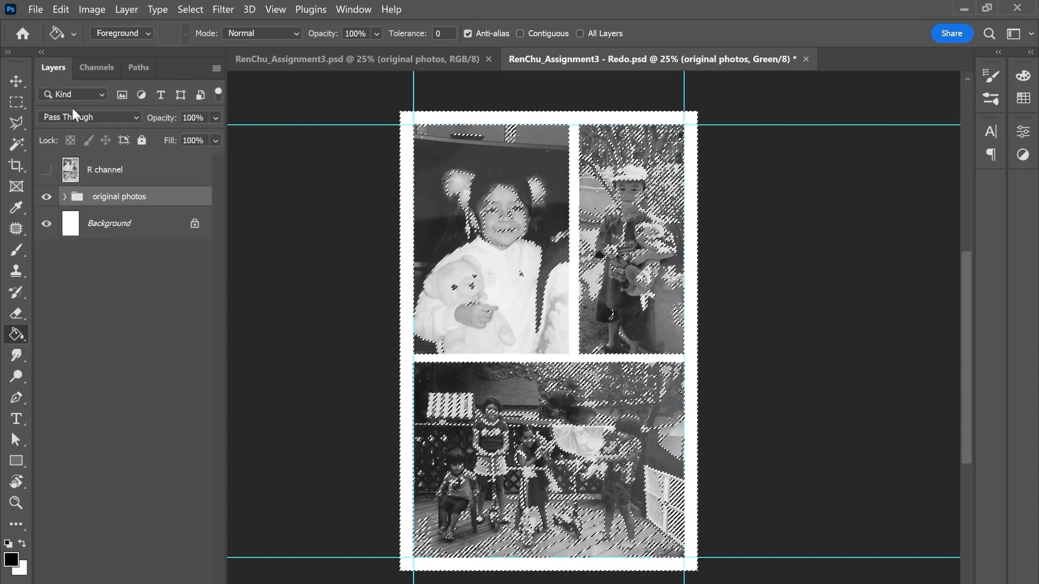
# Step: Fill the inverse of the Green channel selection with black on a new layer above R channel, hiding the original photos, and deselect
pyautogui.click(106, 170)
pyautogui.hotkey('ctrl', 'shift', 'alt', 'n')
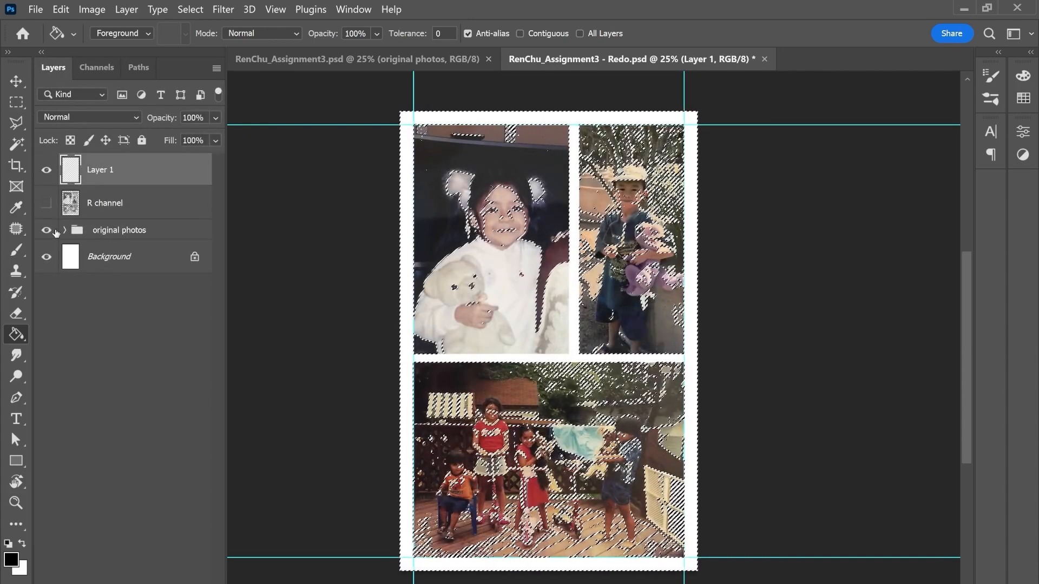
pyautogui.click(47, 230)
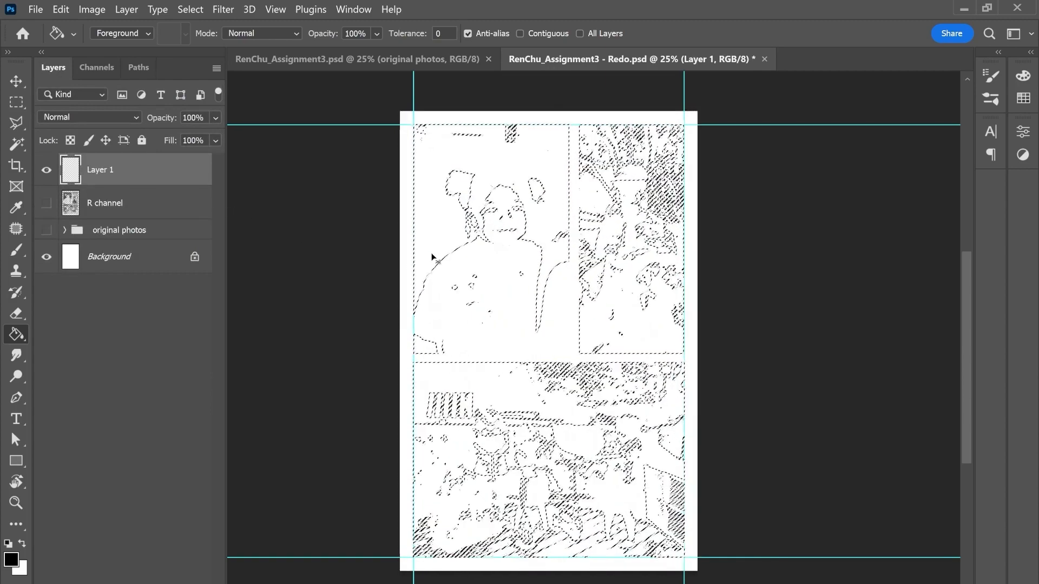
pyautogui.click(451, 241)
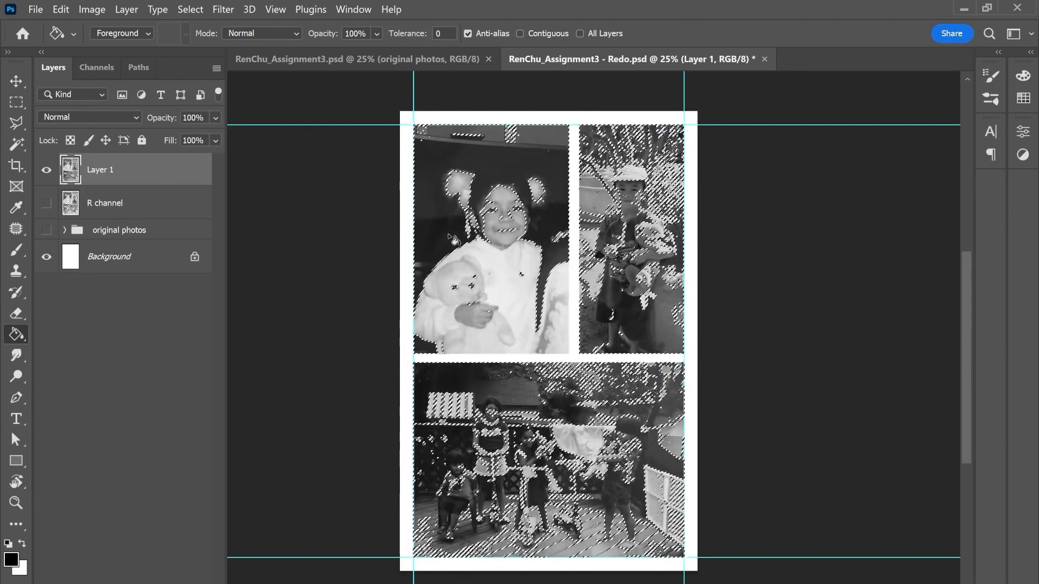
pyautogui.hotkey('ctrl', 'd')
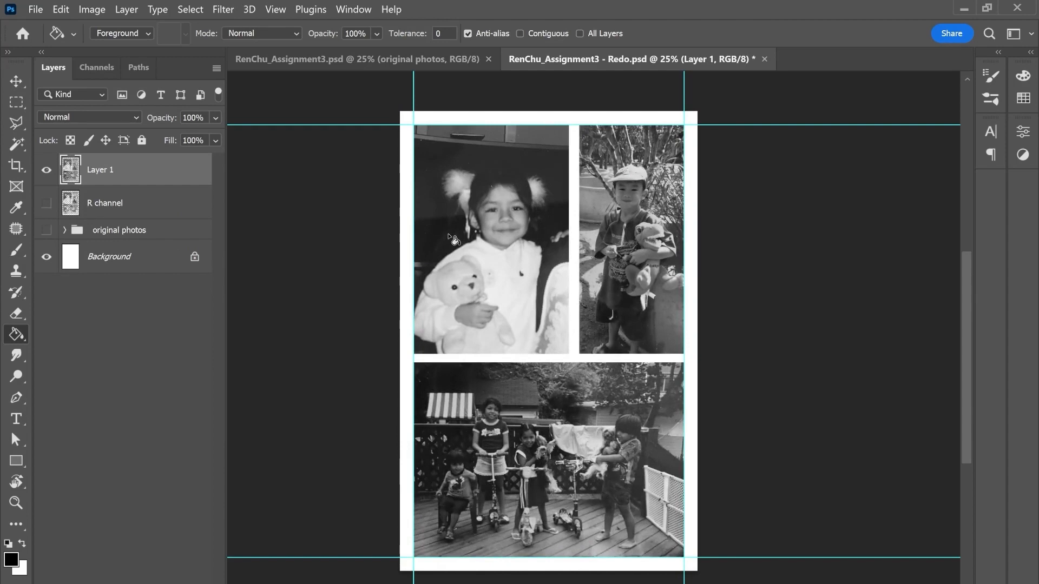
# Step: Hide the new Green channel layer and make the original photos group visible again
pyautogui.click(100, 75)
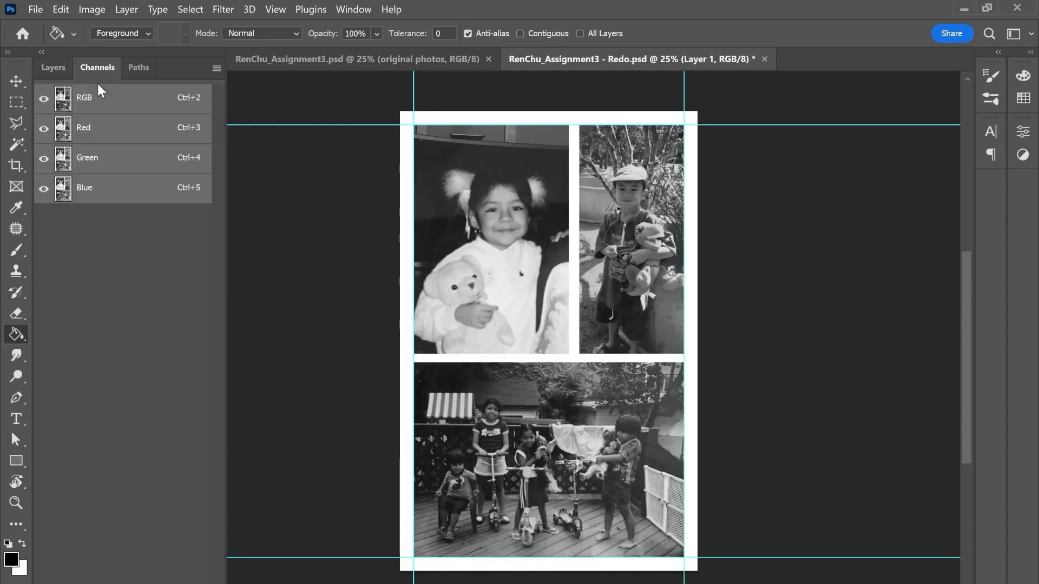
pyautogui.click(93, 134)
pyautogui.click(94, 157)
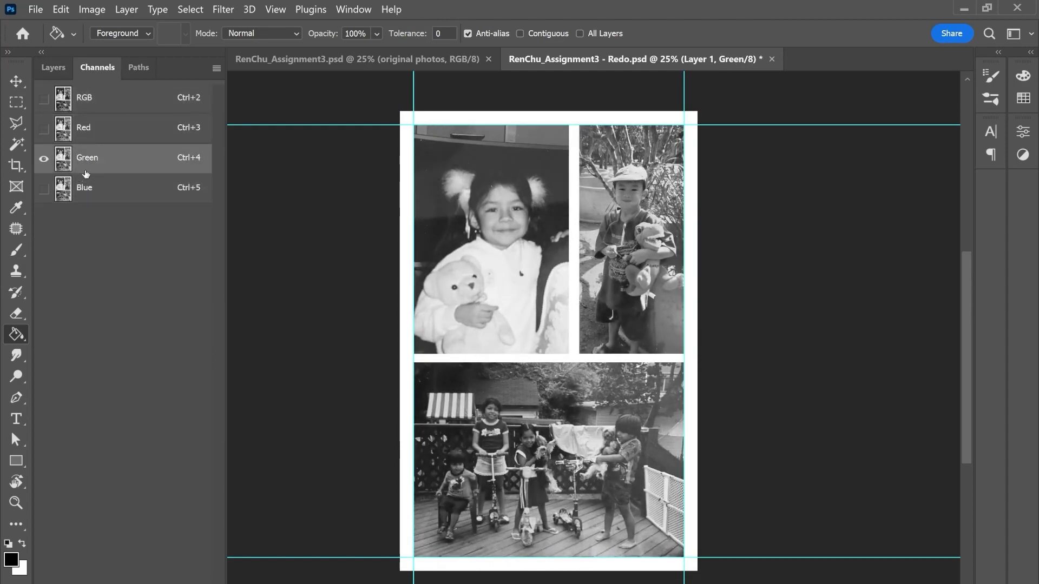
pyautogui.click(54, 72)
pyautogui.click(46, 177)
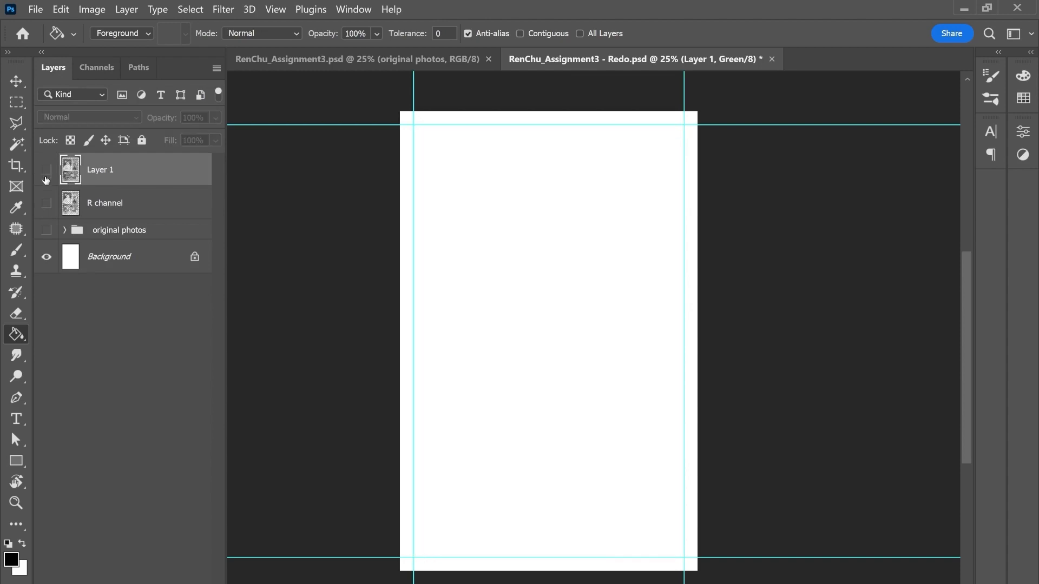
pyautogui.click(45, 234)
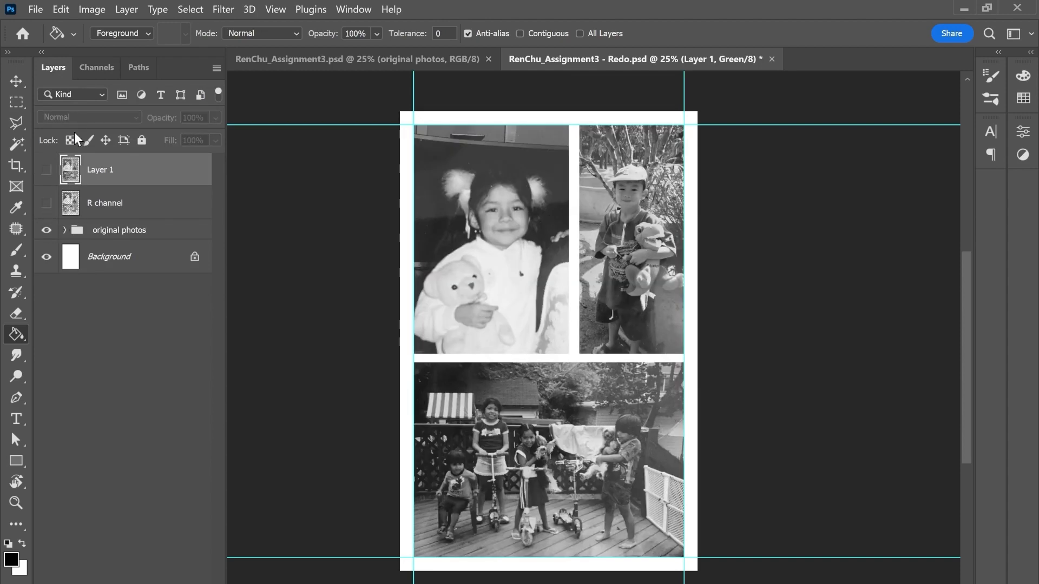
# Step: Load the Blue channel of the original photos as a selection
pyautogui.click(91, 77)
pyautogui.click(162, 189)
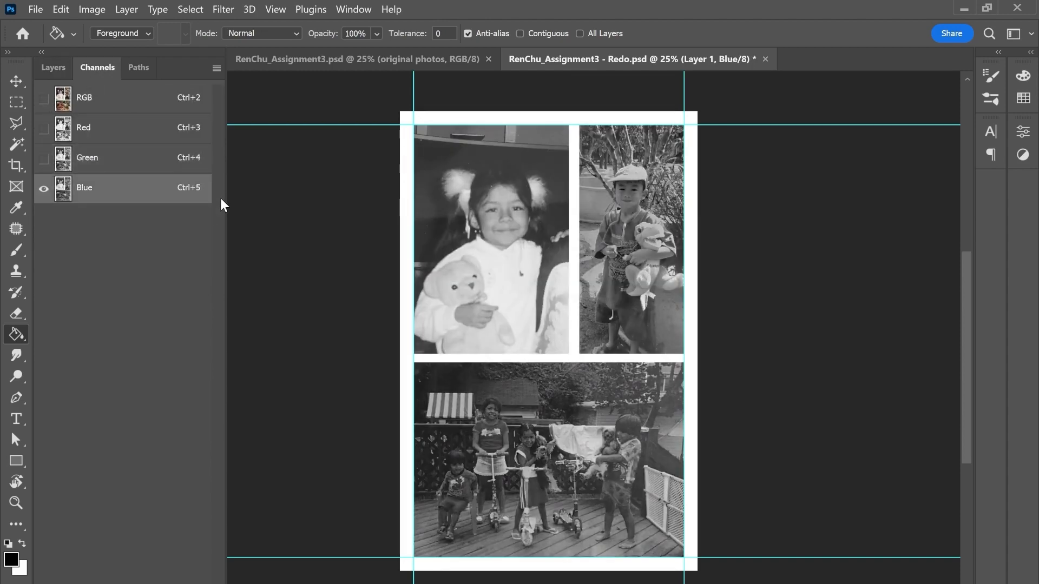
pyautogui.keyDown('ctrl'); pyautogui.click(64, 190); pyautogui.keyUp('ctrl')
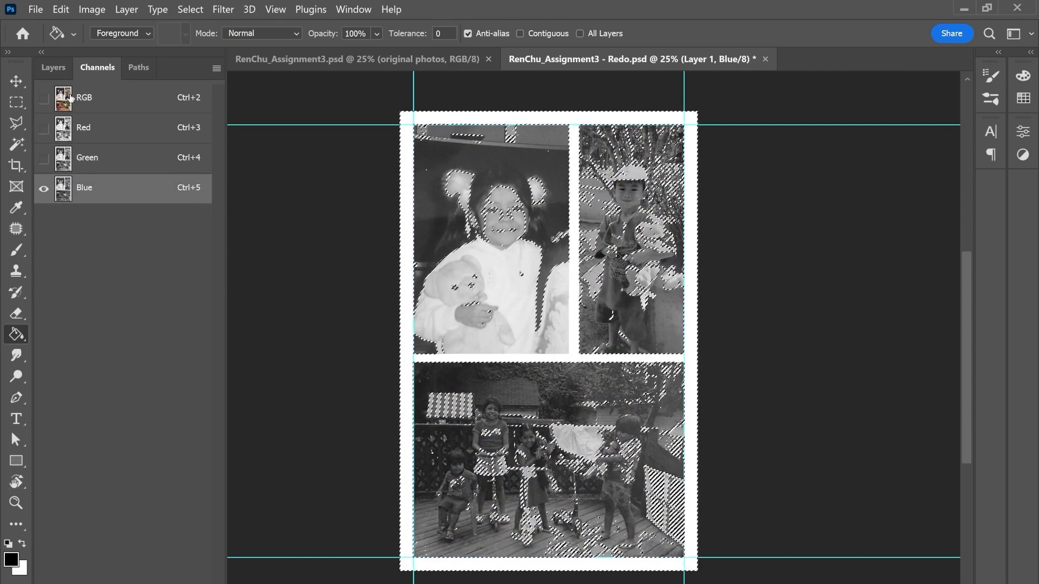
# Step: Fill the inverse of the Blue channel selection with black on a new top layer, with the original photos hidden, and deselect
pyautogui.click(57, 75)
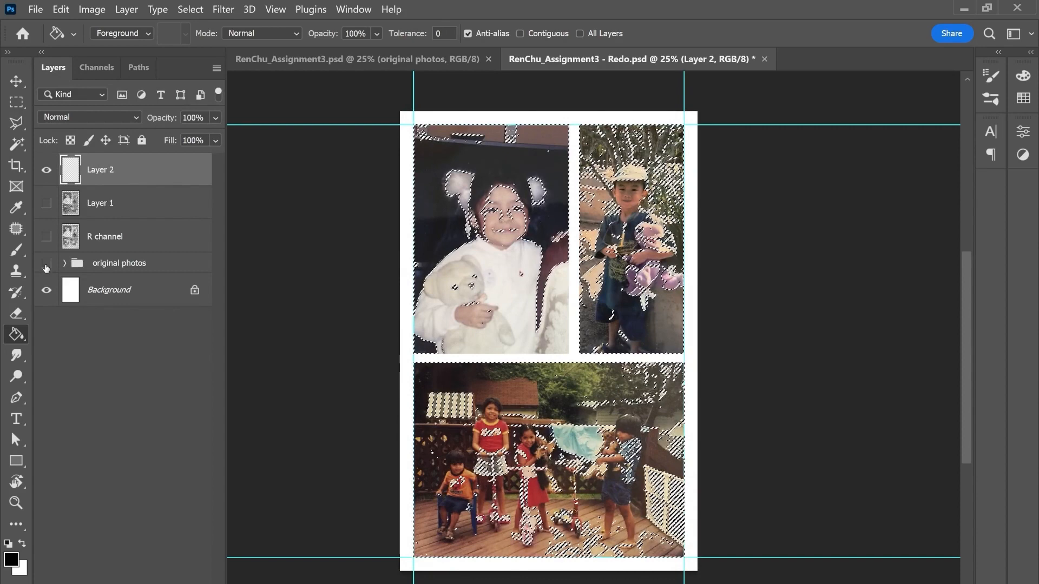
pyautogui.click(46, 263)
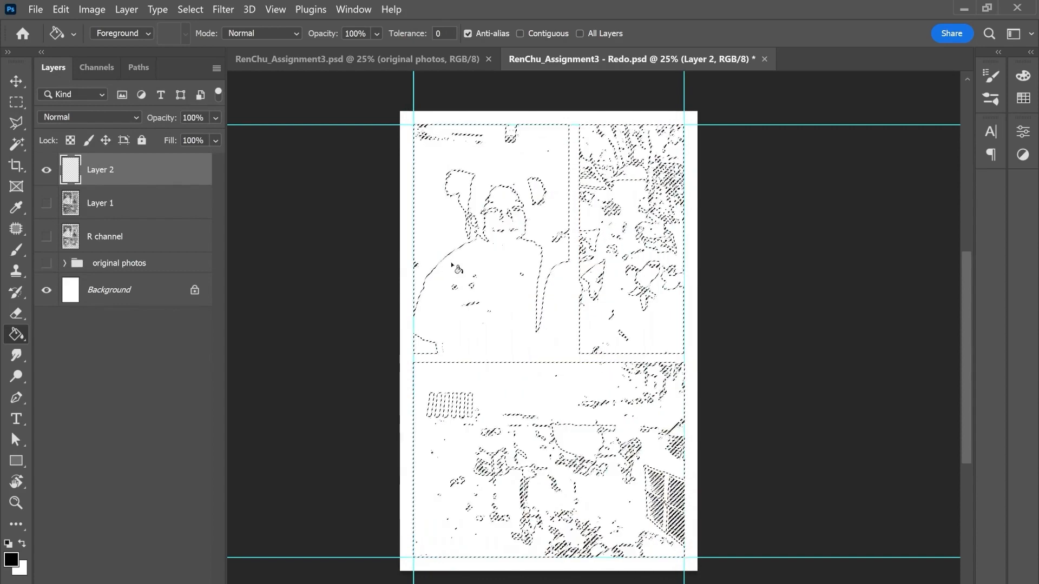
pyautogui.click(459, 233)
pyautogui.hotkey('ctrl', 'd')
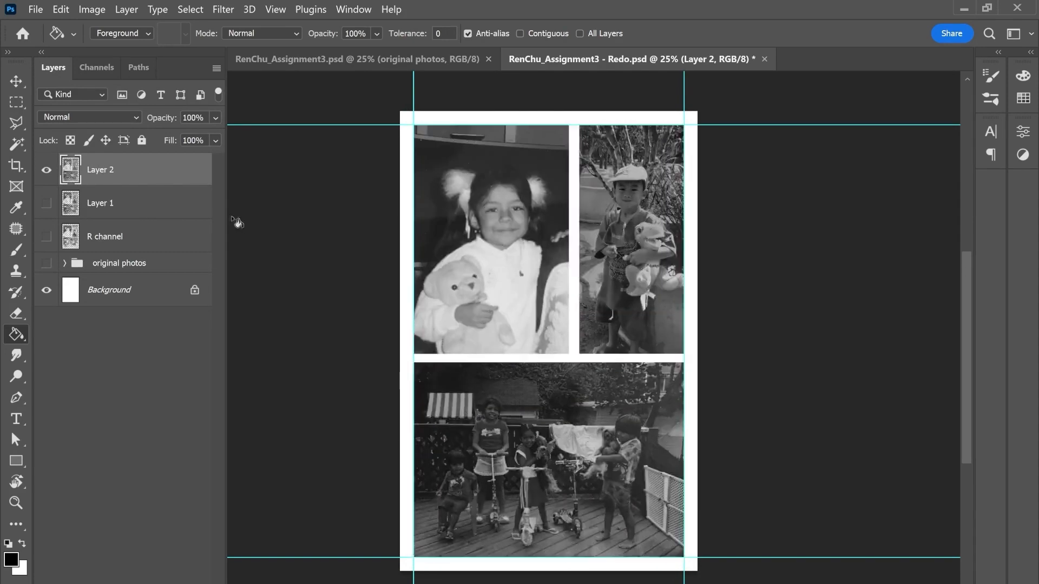
# Step: Rename the layer made from the Green channel as "G channel"
pyautogui.click(102, 205)
pyautogui.doubleClick(111, 208)
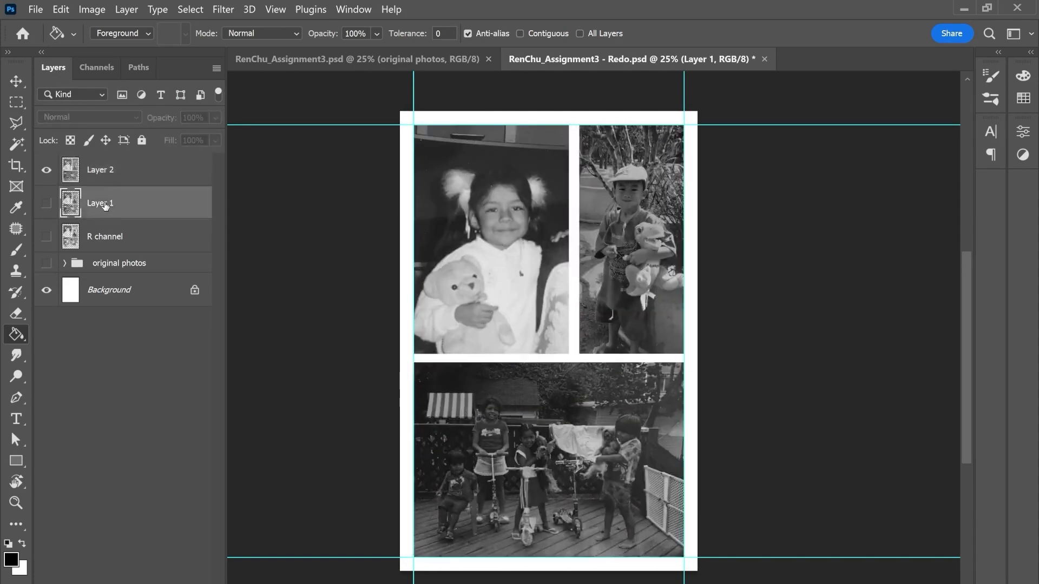
pyautogui.write('G channel')
pyautogui.press('Return')
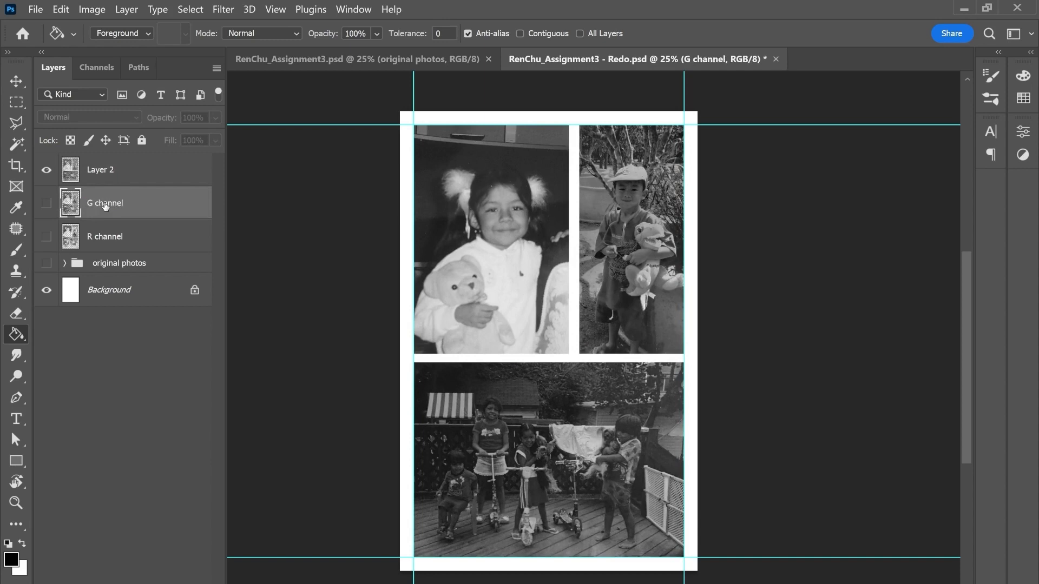
# Step: Rename the layer made from the Blue channel as "B channel" and save the document
pyautogui.doubleClick(102, 173)
pyautogui.write('B channel')
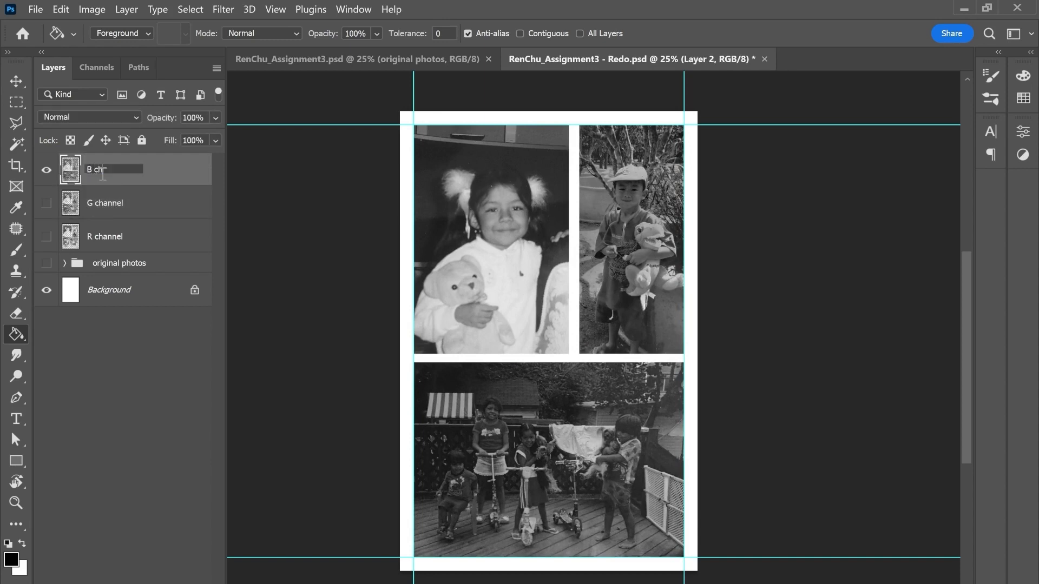
pyautogui.press('Return')
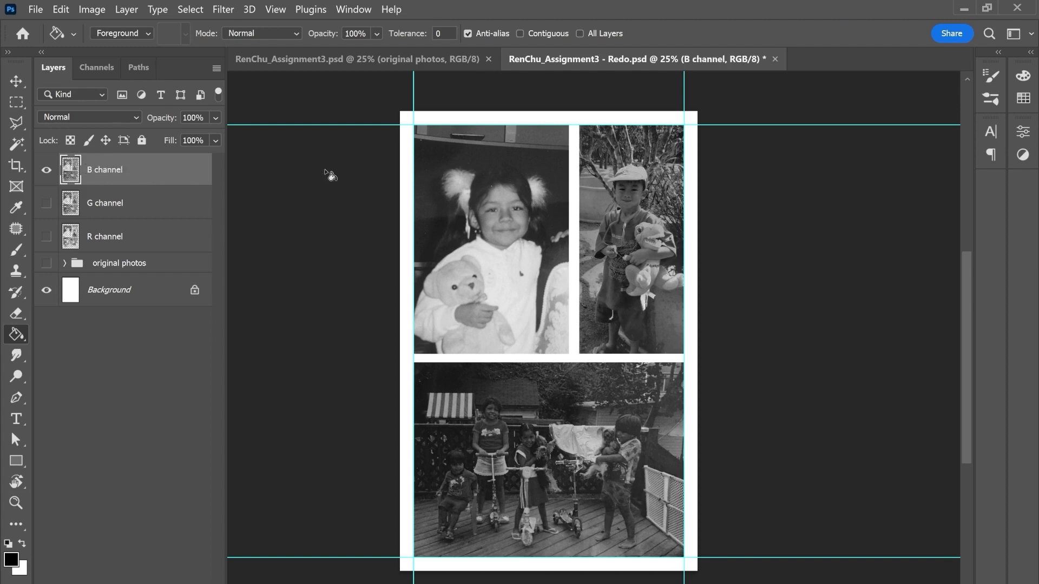
pyautogui.hotkey('ctrl', 's')
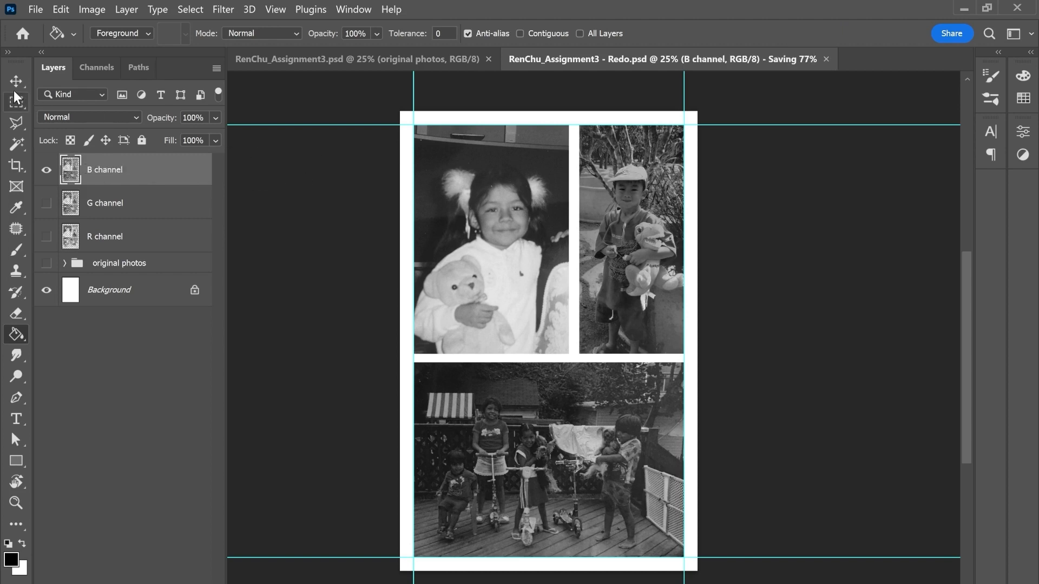
# Step: Group the B, G and R channel layers and name the group "pre-bitmap"
pyautogui.click(14, 84)
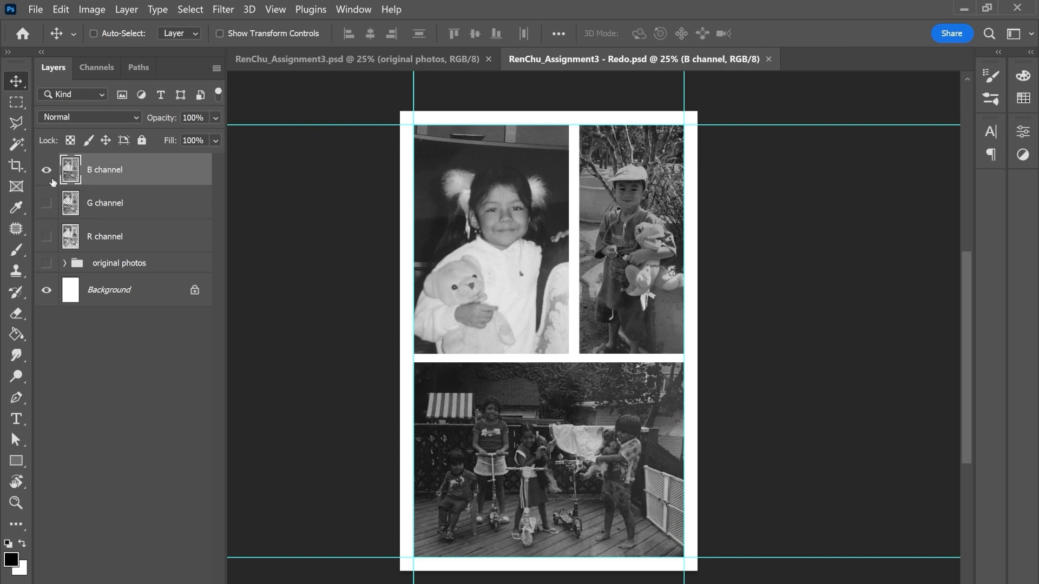
pyautogui.keyDown('shift'); pyautogui.click(153, 239); pyautogui.keyUp('shift')
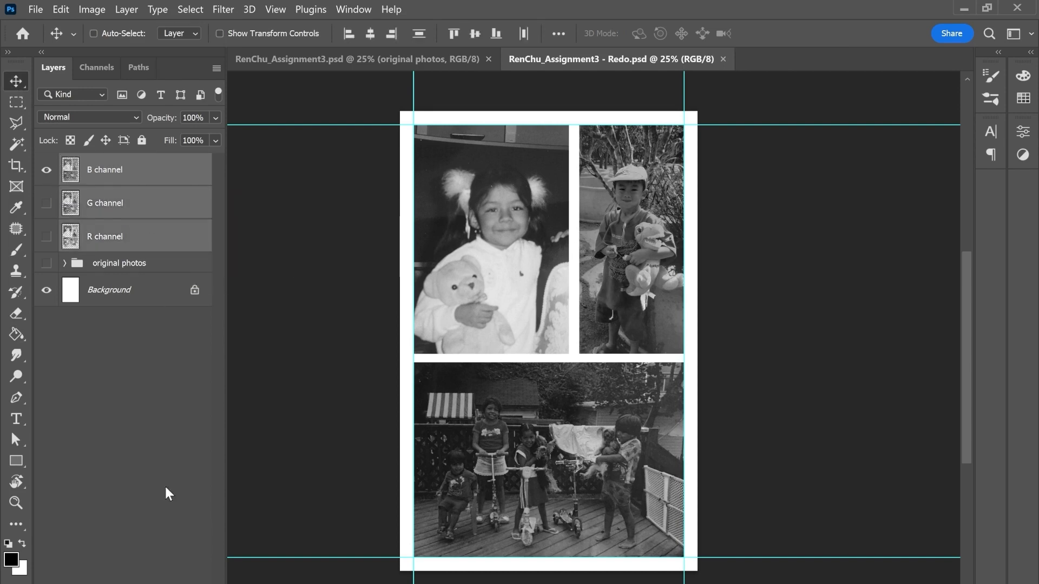
pyautogui.hotkey('ctrl', 'g')
pyautogui.doubleClick(116, 164)
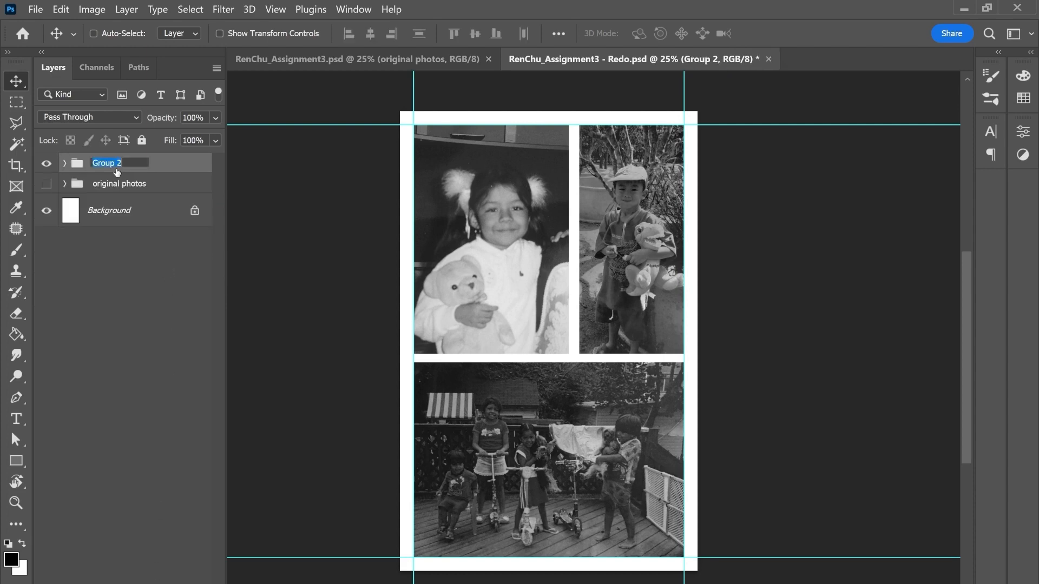
pyautogui.write('pre-bitmap')
pyautogui.press('Return')
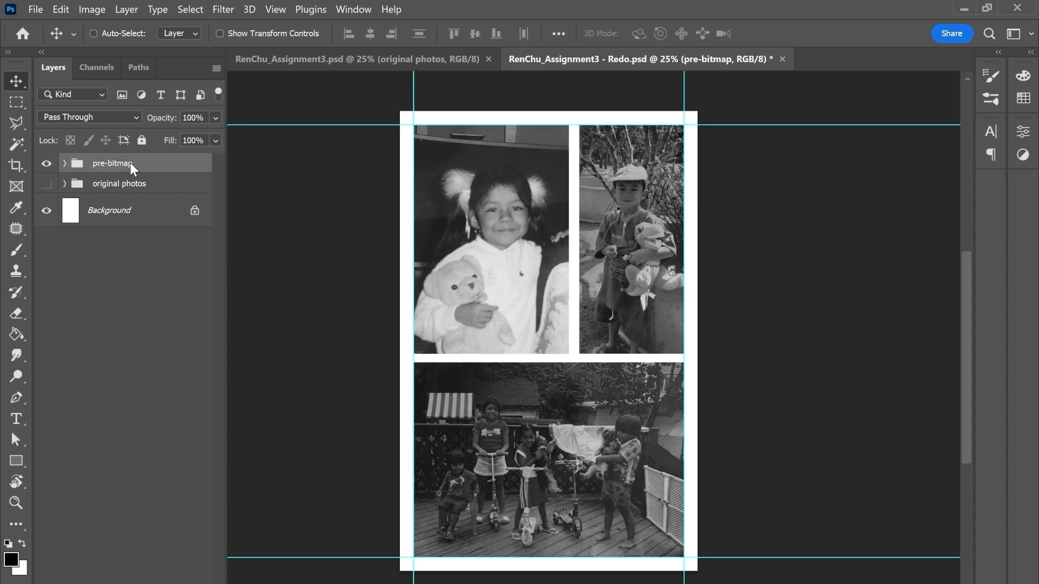
# Step: Expand the pre-bitmap group and make R channel its only visible and active layer
pyautogui.click(64, 163)
pyautogui.click(112, 265)
pyautogui.click(46, 261)
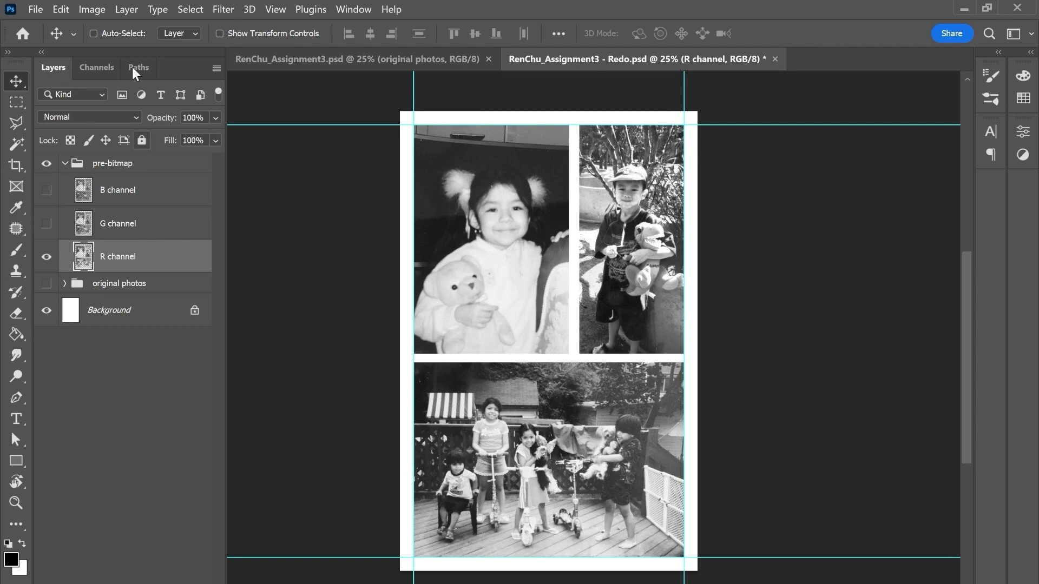
# Step: Duplicate the R channel layer into a new document, keeping the layer name R channel
pyautogui.click(102, 10)
pyautogui.moveTo(126, 10)
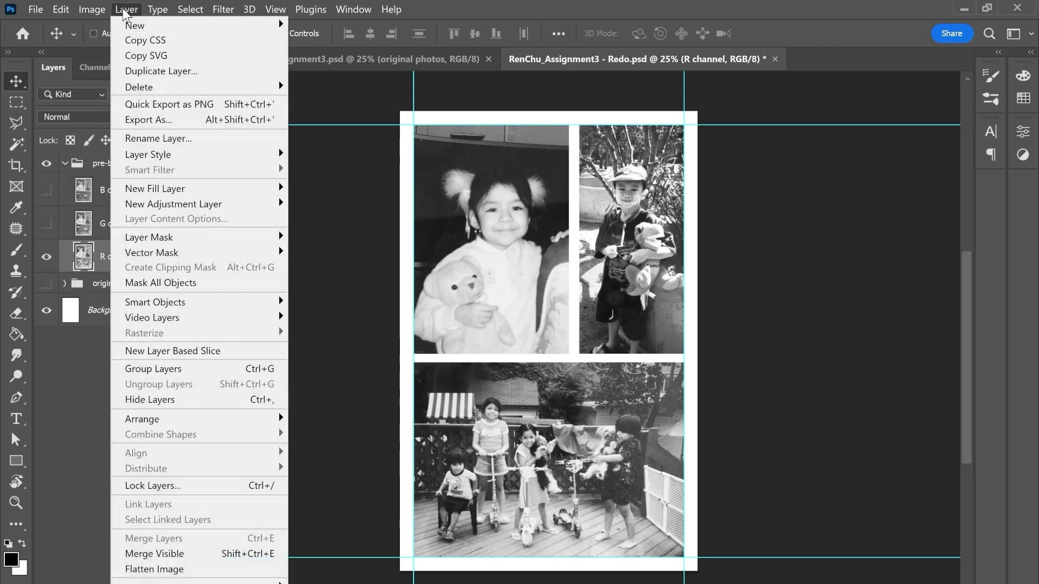
pyautogui.moveTo(182, 26)
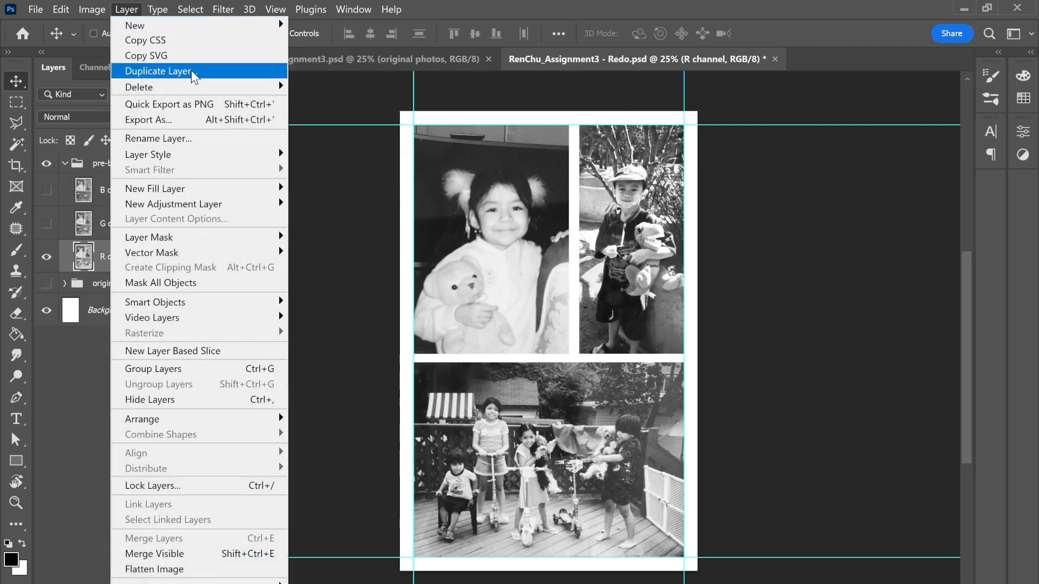
pyautogui.click(190, 70)
pyautogui.click(509, 238)
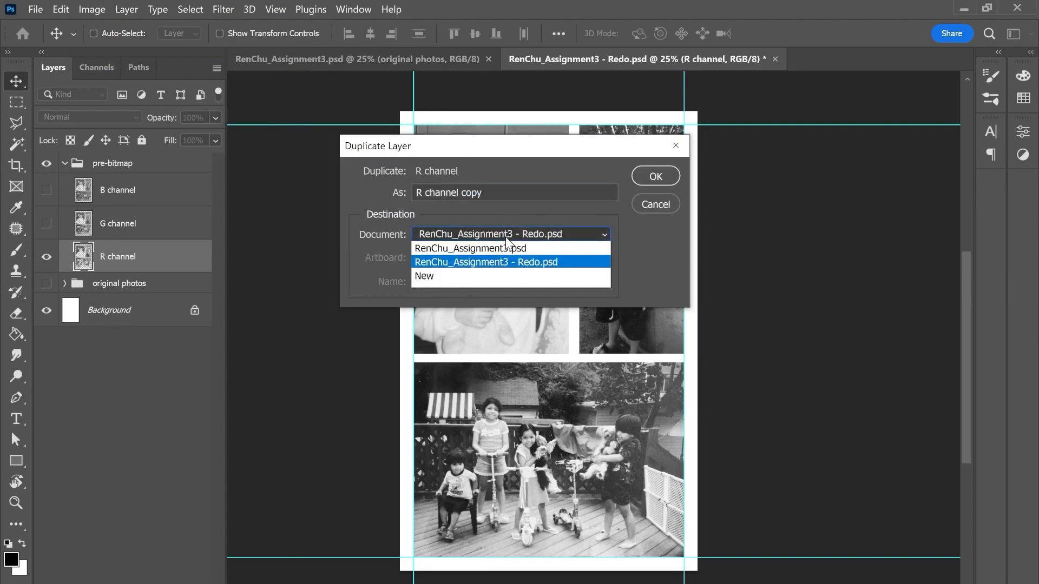
pyautogui.click(450, 274)
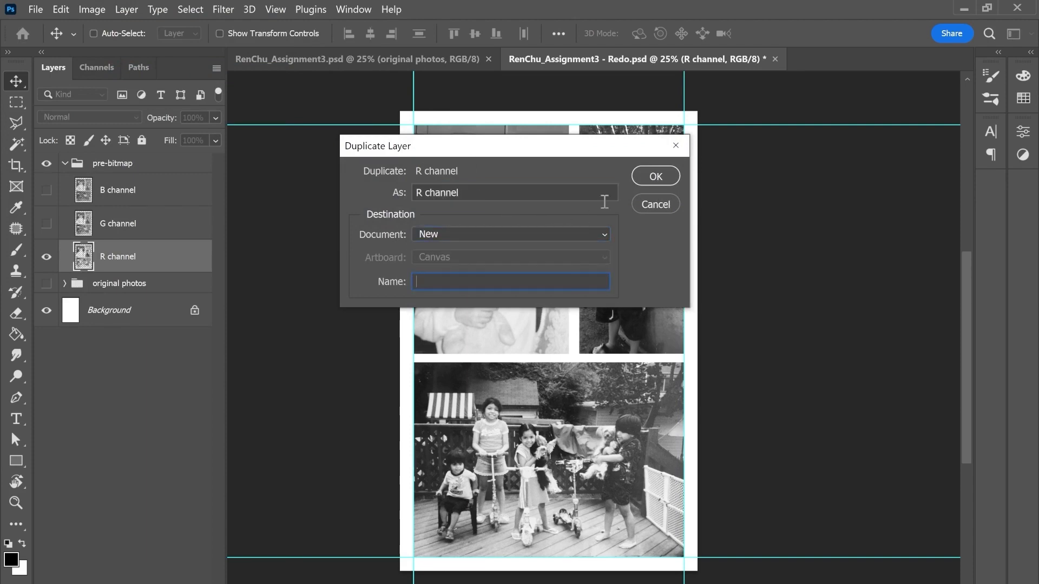
pyautogui.click(661, 180)
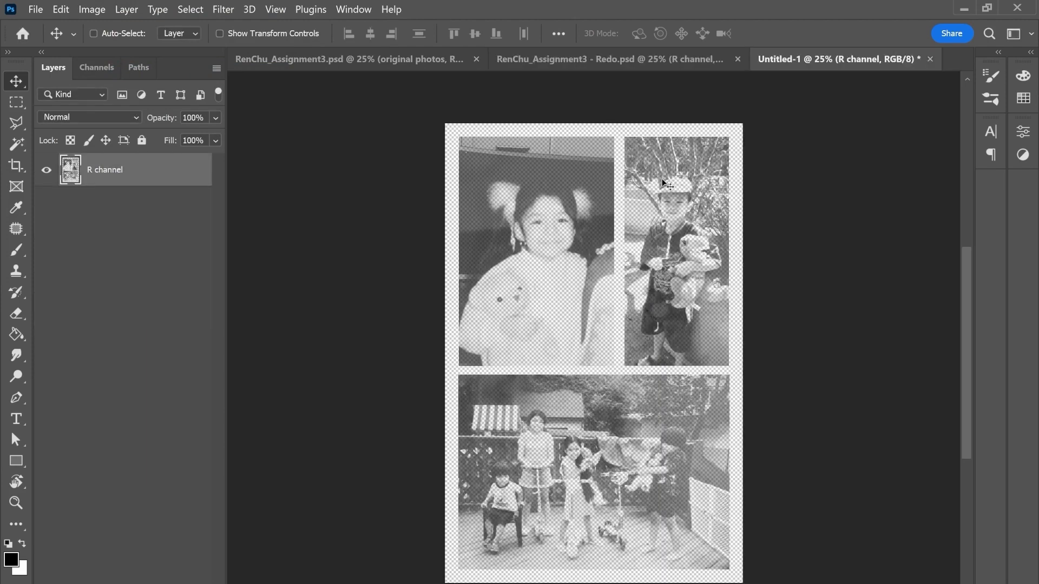
# Step: Add a new layer beneath R channel and fill it with white using the Paint Bucket
pyautogui.click(183, 583)
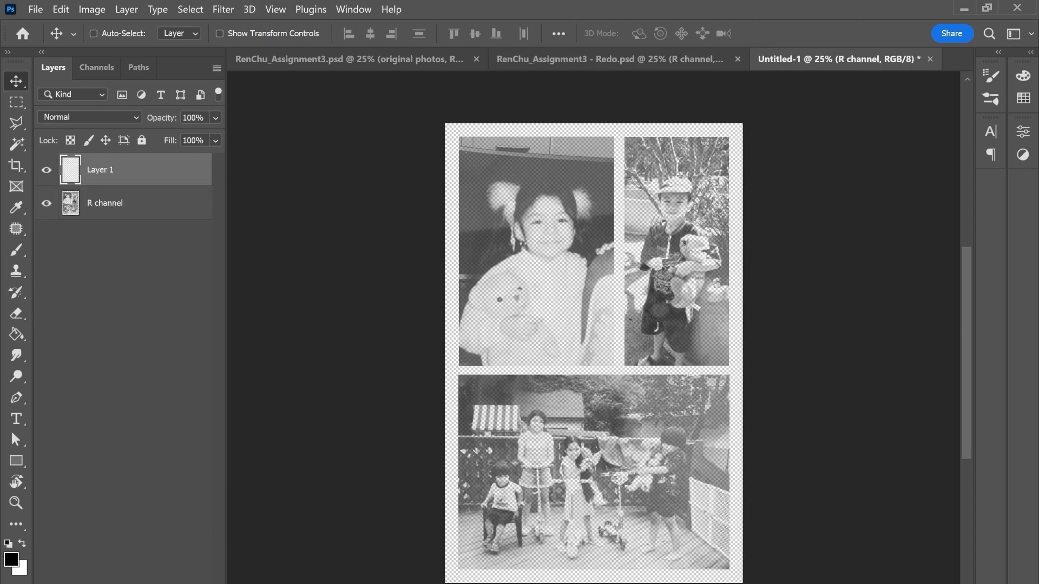
pyautogui.moveTo(128, 171); pyautogui.dragTo(125, 207)
pyautogui.press('x')
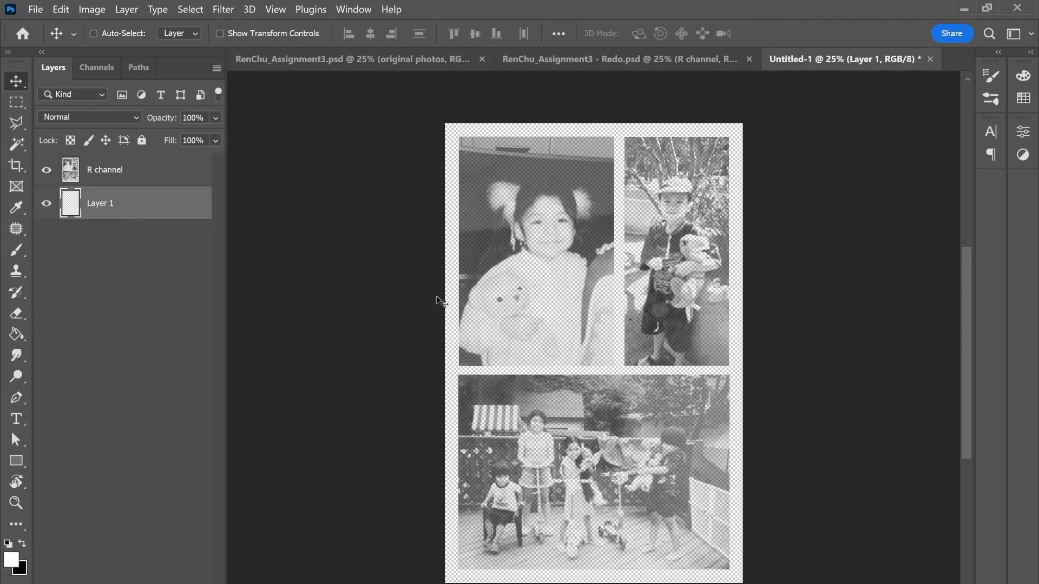
pyautogui.press('g')
pyautogui.click(477, 312)
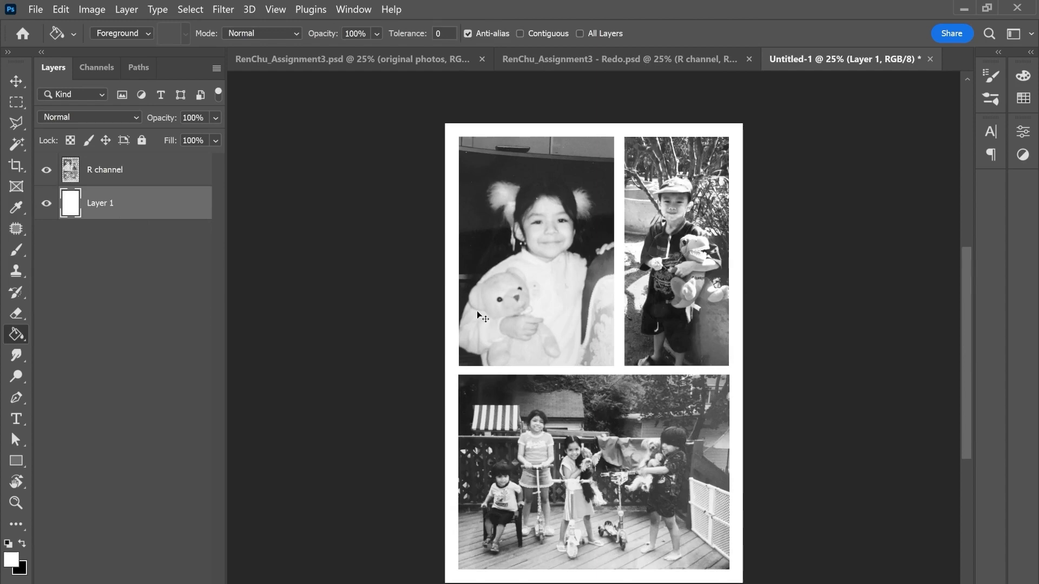
# Step: Examine the R channel photo of the girl at 100% in the new document
pyautogui.hotkey('ctrl', '+')
pyautogui.hotkey('ctrl', '+')
pyautogui.hotkey('ctrl', '+')
pyautogui.hotkey('ctrl', '+')
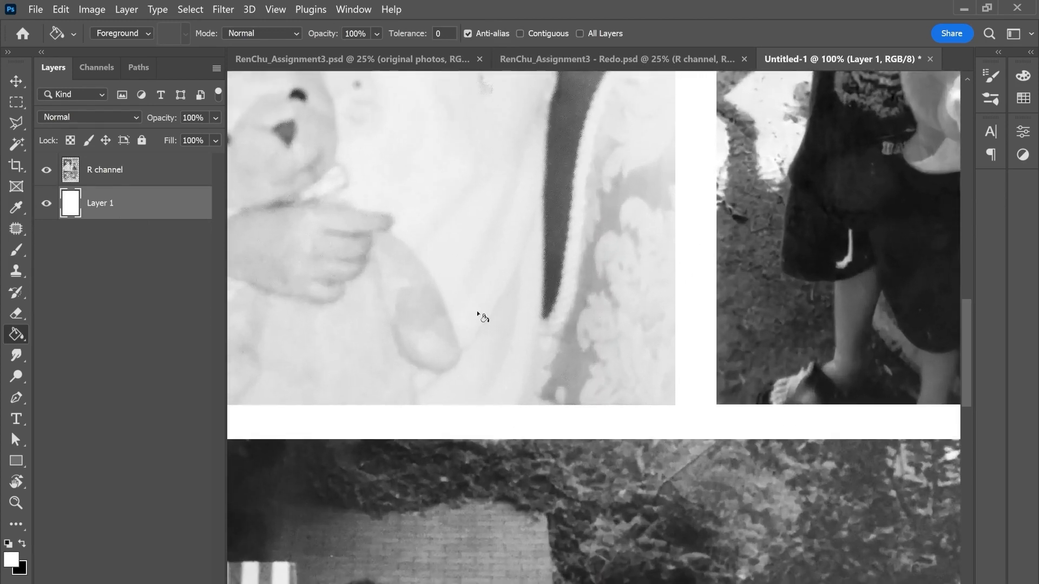
pyautogui.moveTo(538, 351); pyautogui.dragTo(617, 531)
pyautogui.moveTo(520, 254); pyautogui.dragTo(454, 271)
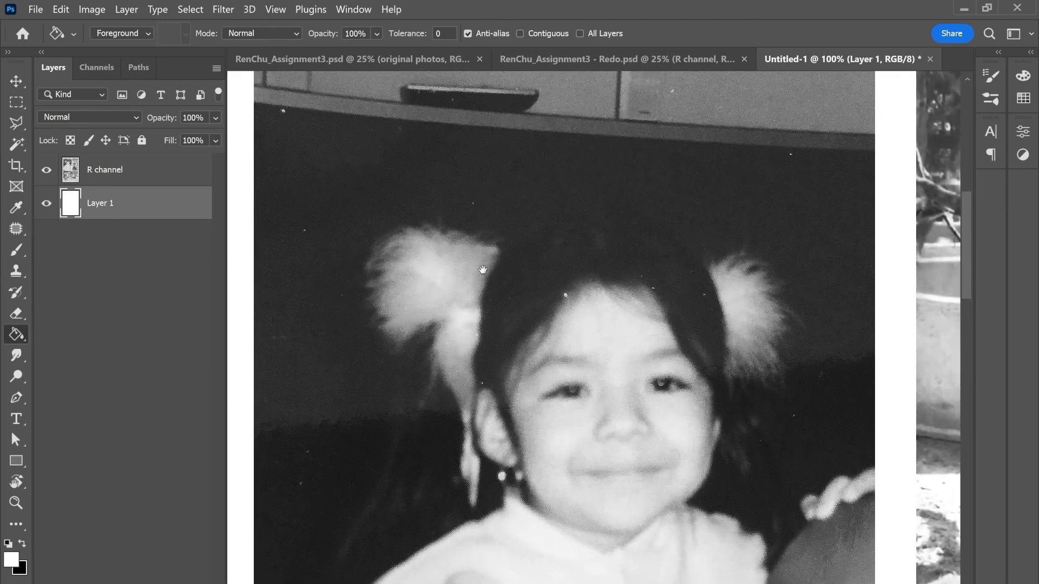
# Step: Switch to RenChu_Assignment3.psd and examine the halftone texture of the finished Style A artwork at 100%
pyautogui.click(361, 61)
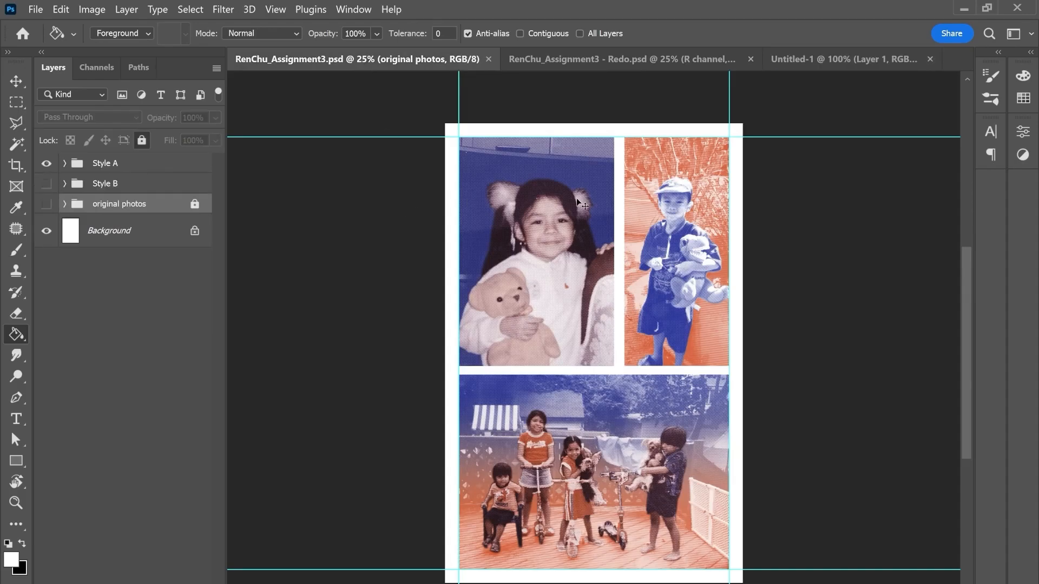
pyautogui.hotkey('ctrl', '+')
pyautogui.hotkey('ctrl', '+')
pyautogui.hotkey('ctrl', '+')
pyautogui.hotkey('ctrl', '+')
pyautogui.moveTo(518, 213); pyautogui.dragTo(576, 414)
pyautogui.moveTo(472, 146); pyautogui.dragTo(503, 235)
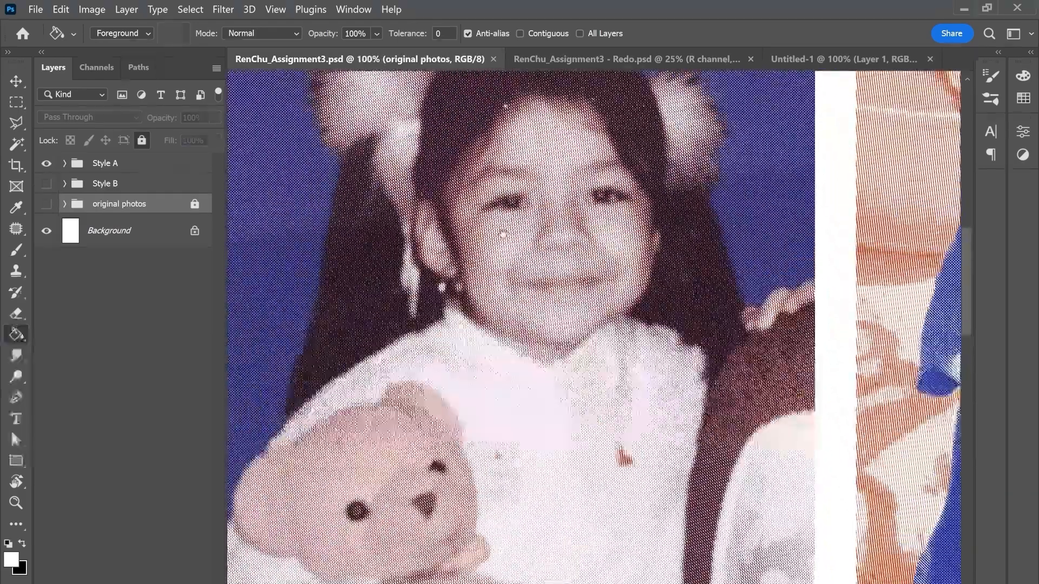
# Step: Isolate the round halftone layer in the Style A group without its colour fill and examine its dot pattern at 400%
pyautogui.click(65, 162)
pyautogui.moveTo(50, 200); pyautogui.dragTo(52, 259)
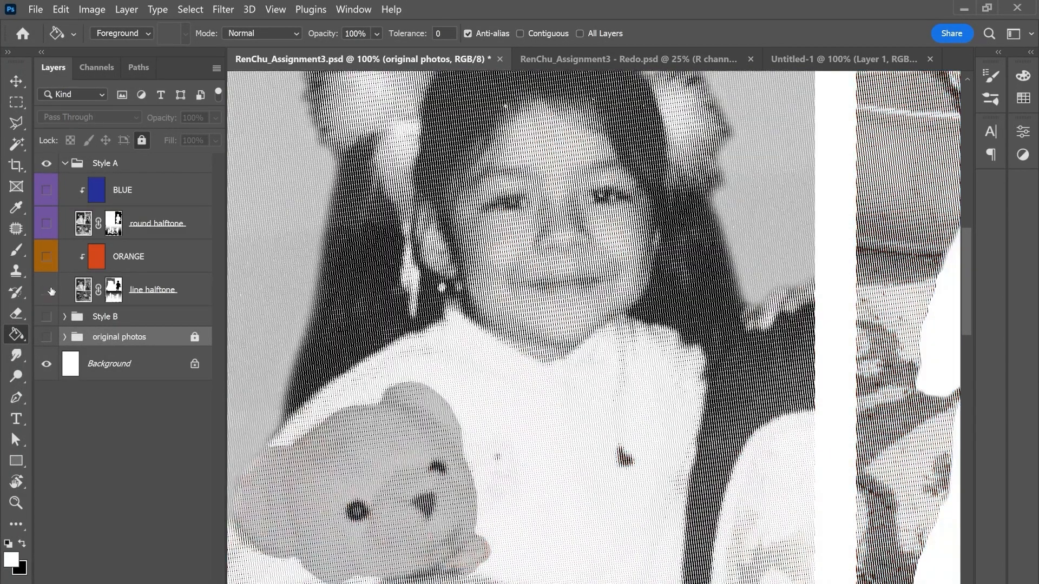
pyautogui.click(49, 291)
pyautogui.click(47, 223)
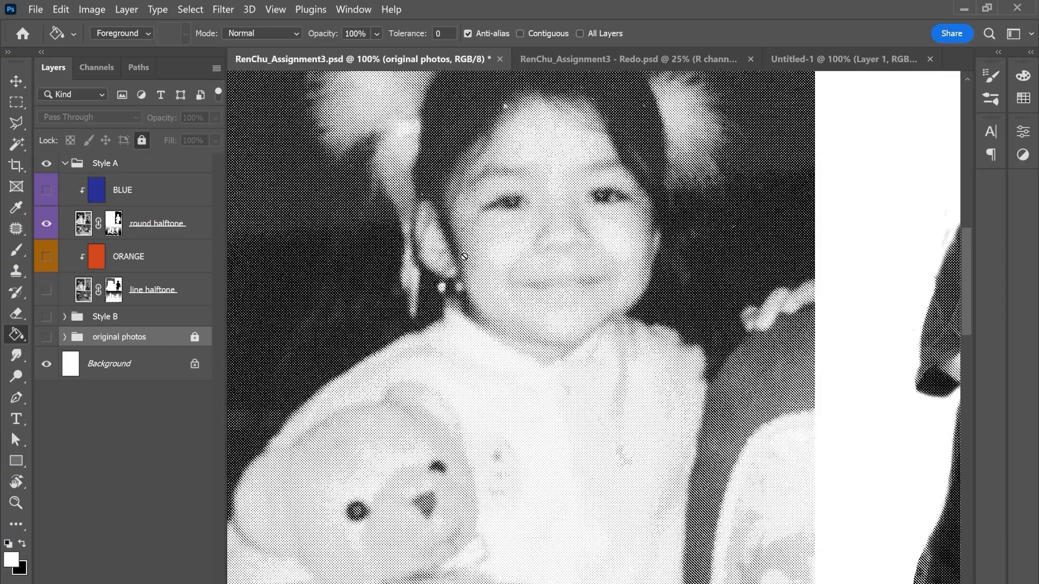
pyautogui.hotkey('ctrl', '+')
pyautogui.hotkey('ctrl', '+')
pyautogui.hotkey('ctrl', '+')
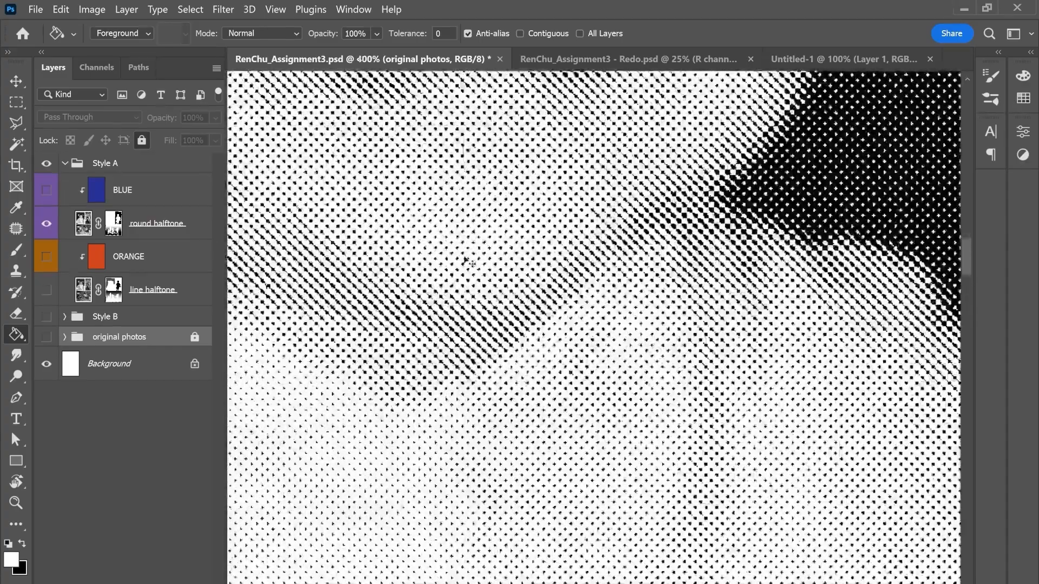
# Step: Switch to the Untitled-1 document and convert it to Grayscale, merging the R channel and white layers
pyautogui.click(838, 59)
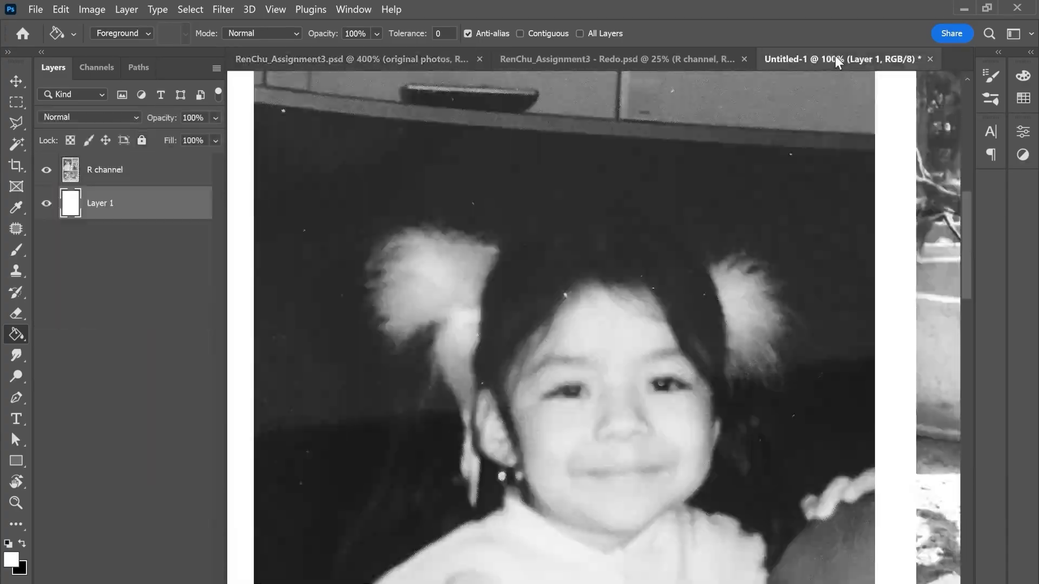
pyautogui.hotkey('ctrl', '-')
pyautogui.hotkey('ctrl', '-')
pyautogui.hotkey('ctrl', '-')
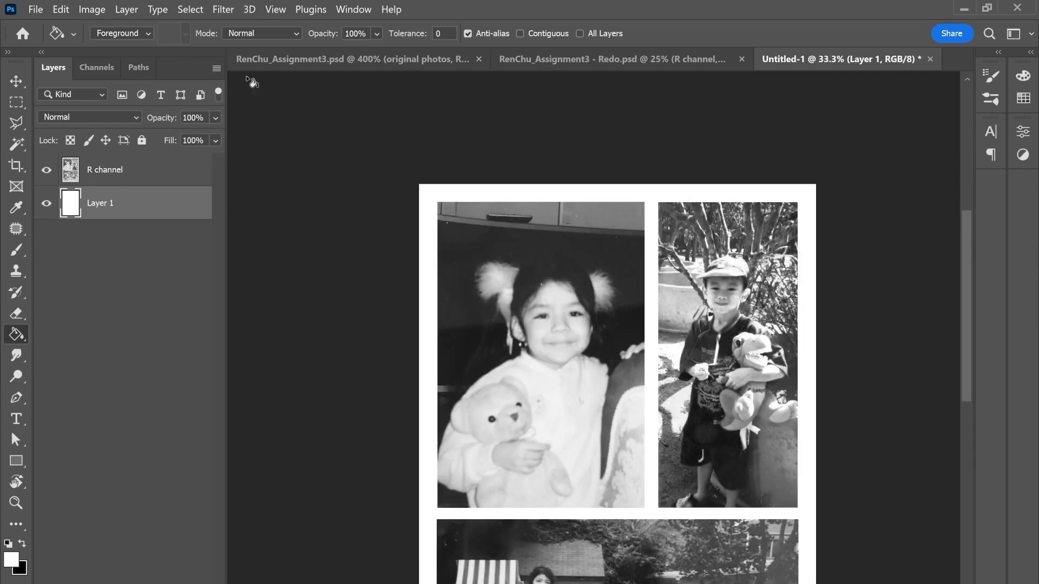
pyautogui.click(95, 11)
pyautogui.moveTo(102, 27)
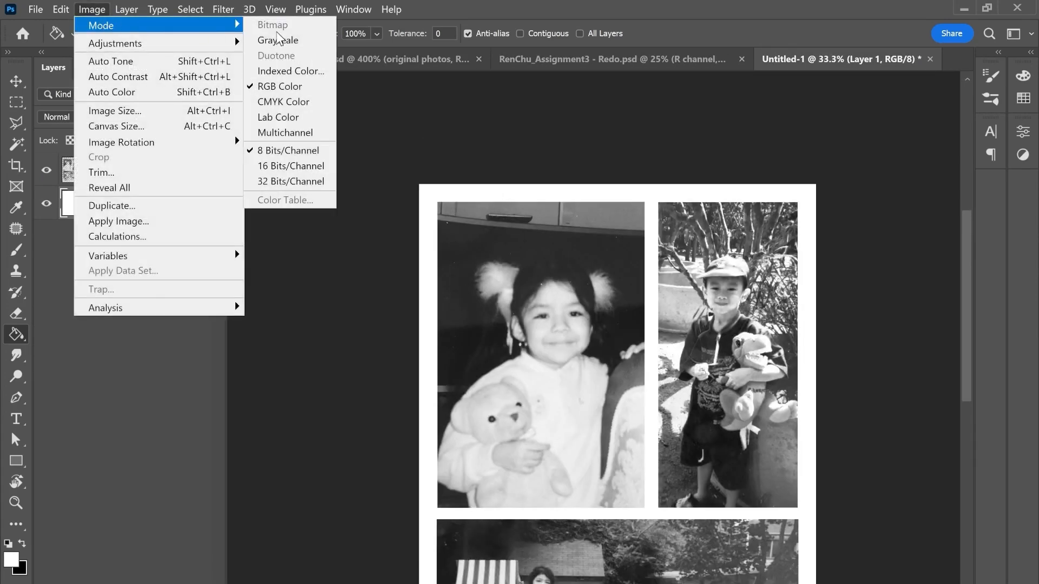
pyautogui.click(282, 40)
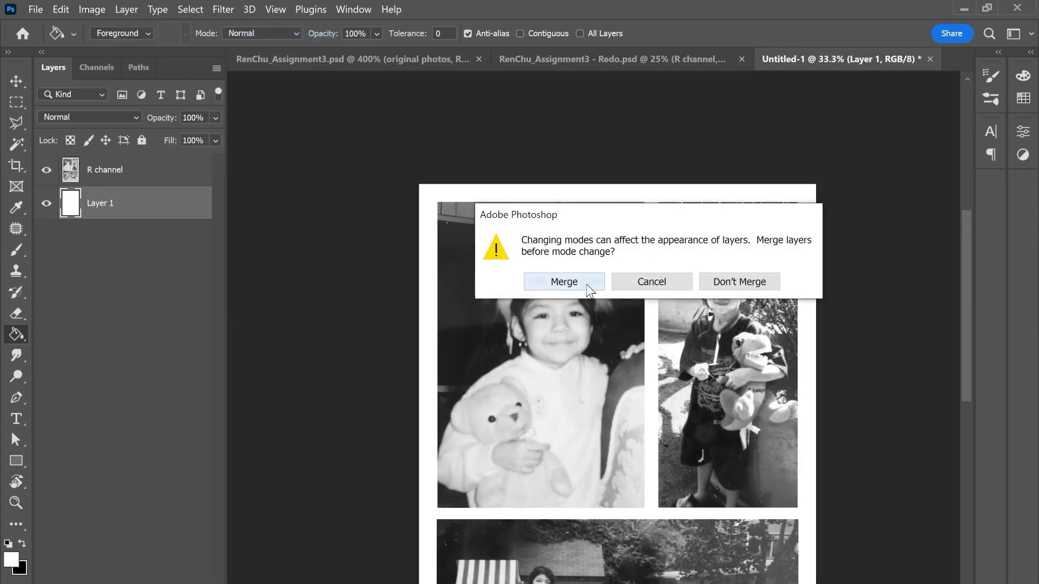
pyautogui.click(564, 282)
pyautogui.click(566, 305)
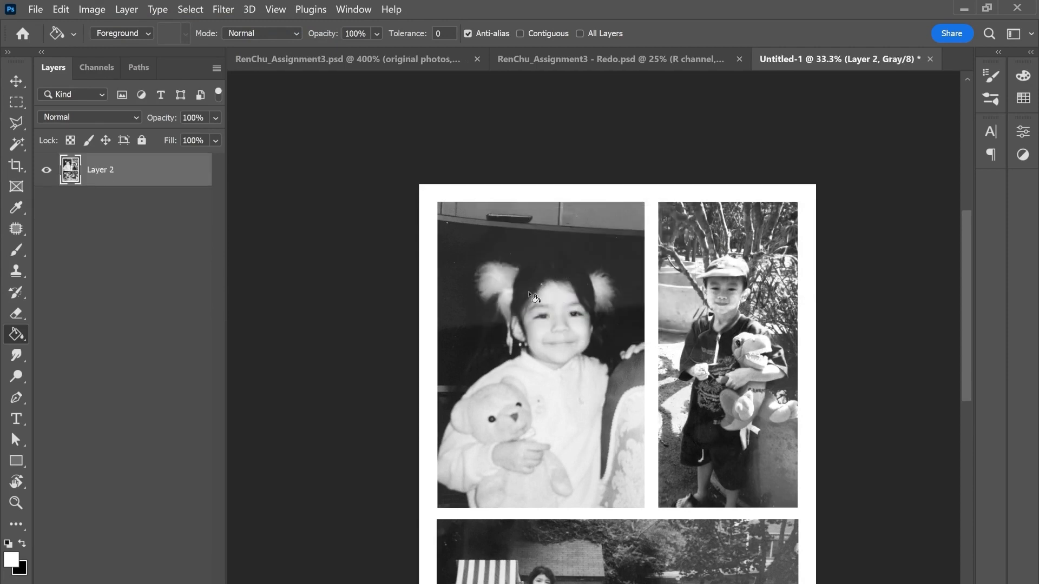
# Step: Convert the grayscale collage to Bitmap mode with flattened layers, 400 pixels/inch output and the Halftone Screen method
pyautogui.moveTo(579, 343); pyautogui.dragTo(519, 269)
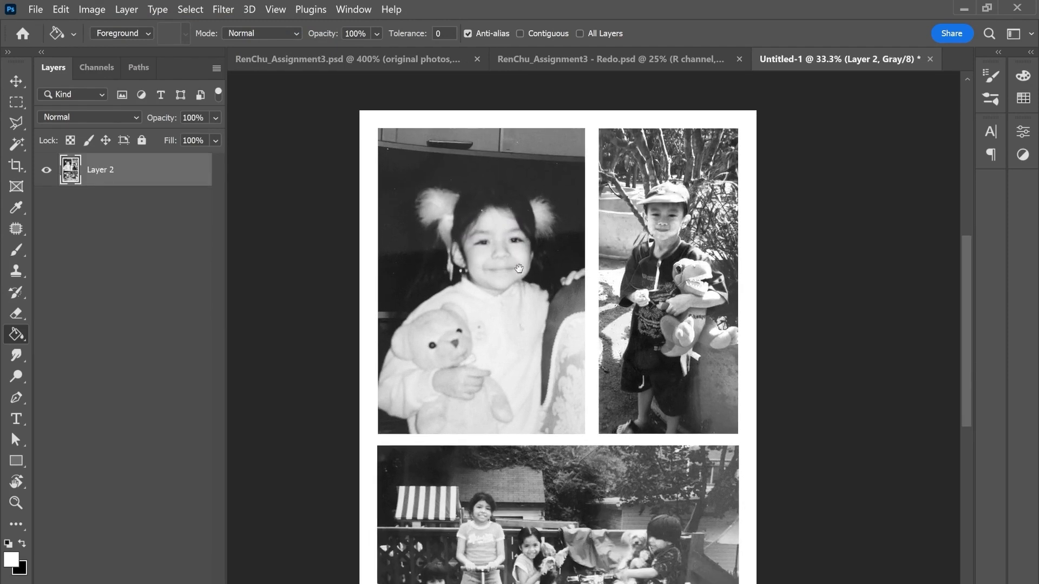
pyautogui.click(103, 13)
pyautogui.moveTo(116, 27)
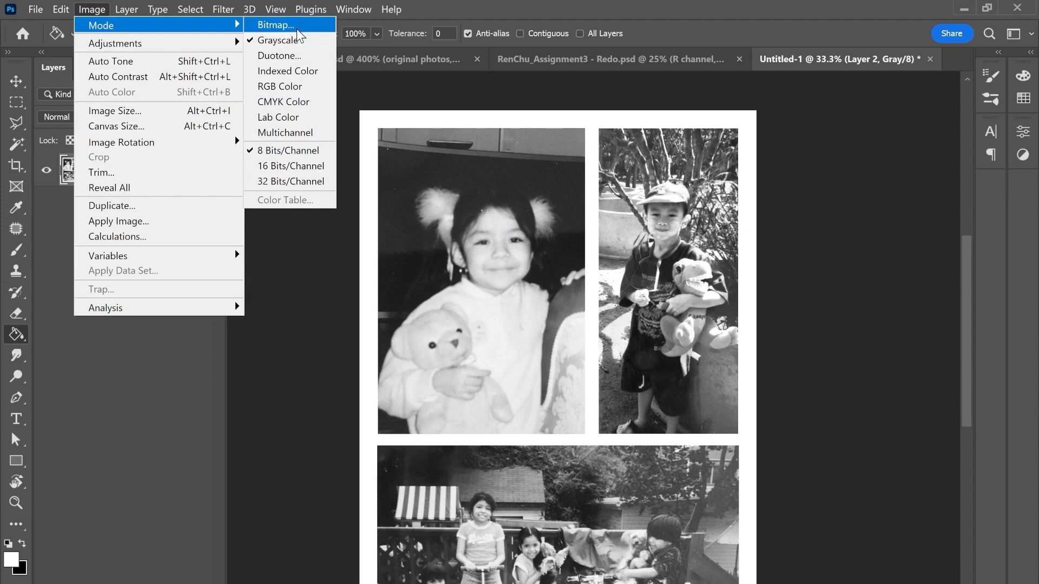
pyautogui.click(268, 25)
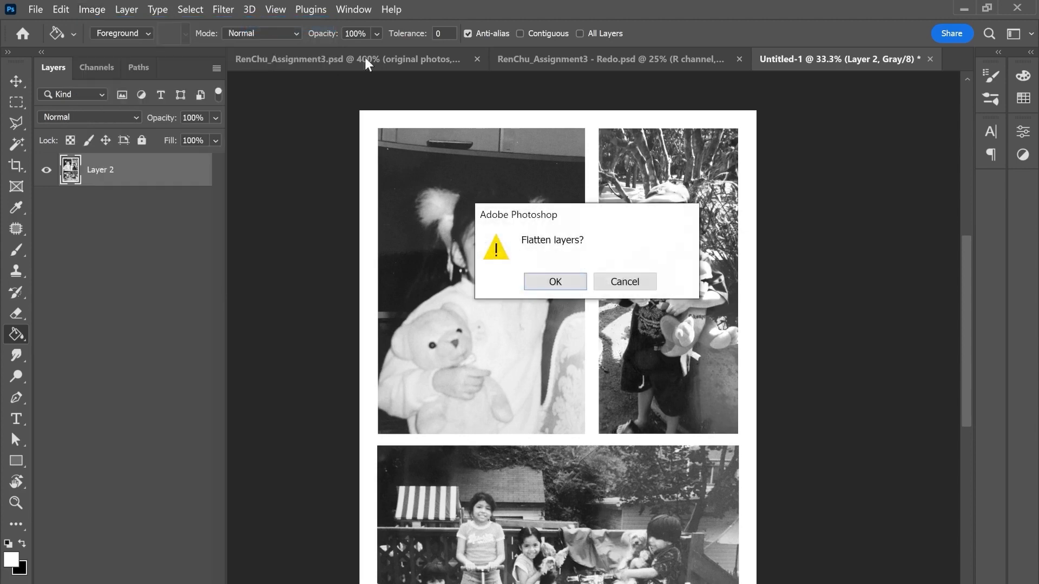
pyautogui.click(572, 284)
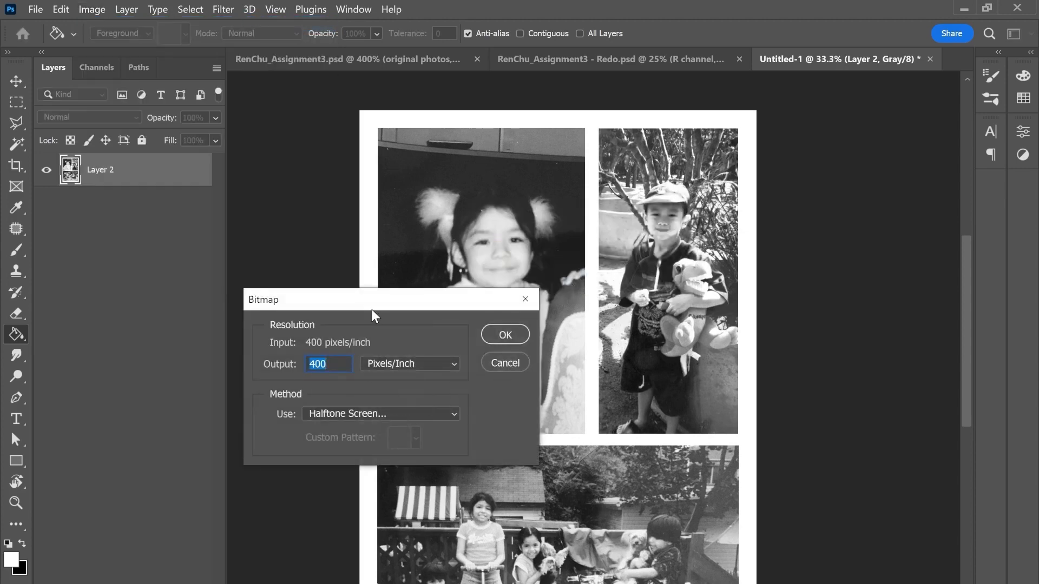
pyautogui.moveTo(371, 309); pyautogui.dragTo(449, 99)
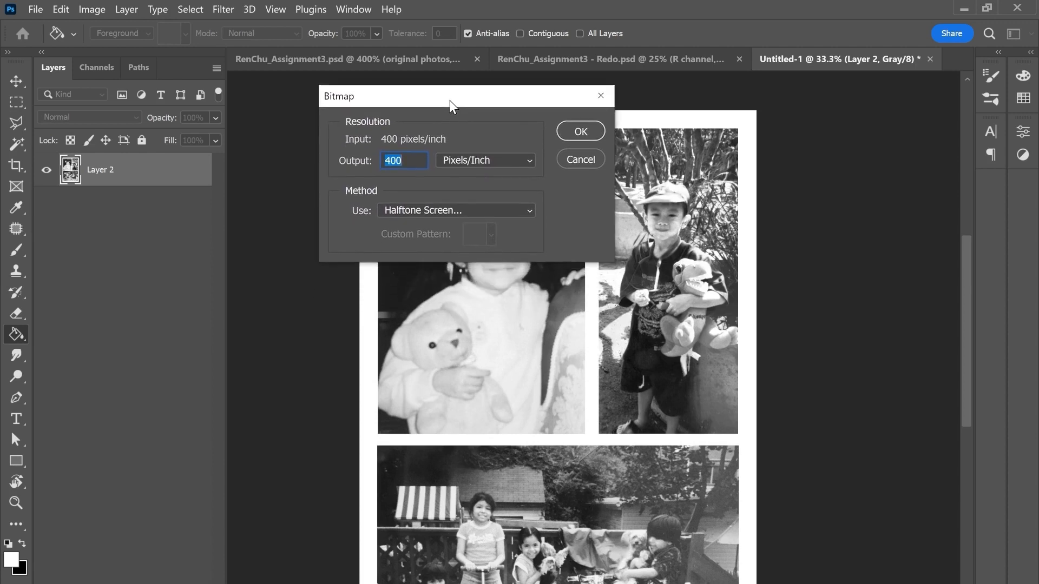
pyautogui.click(445, 214)
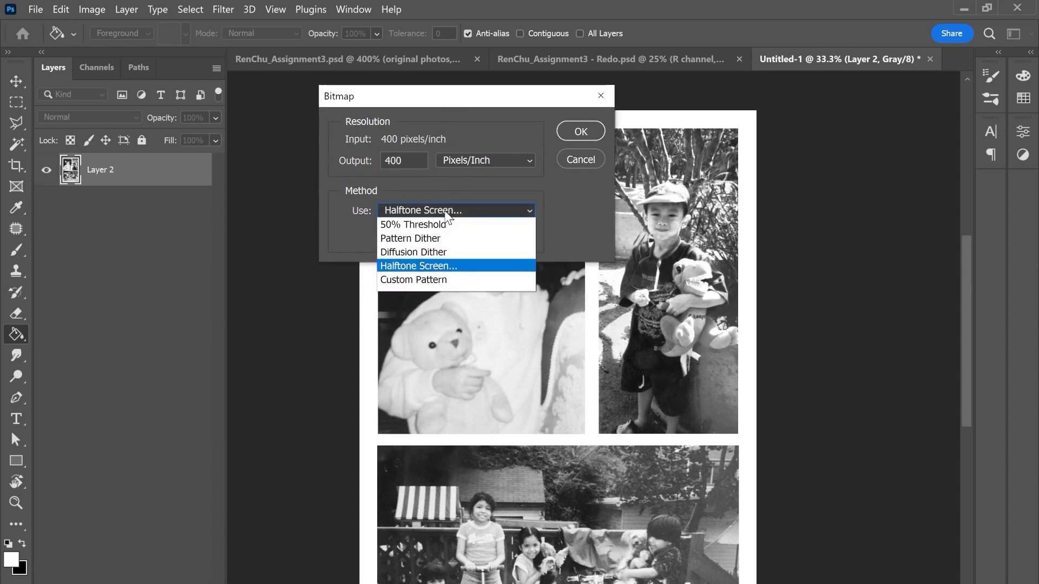
pyautogui.click(445, 212)
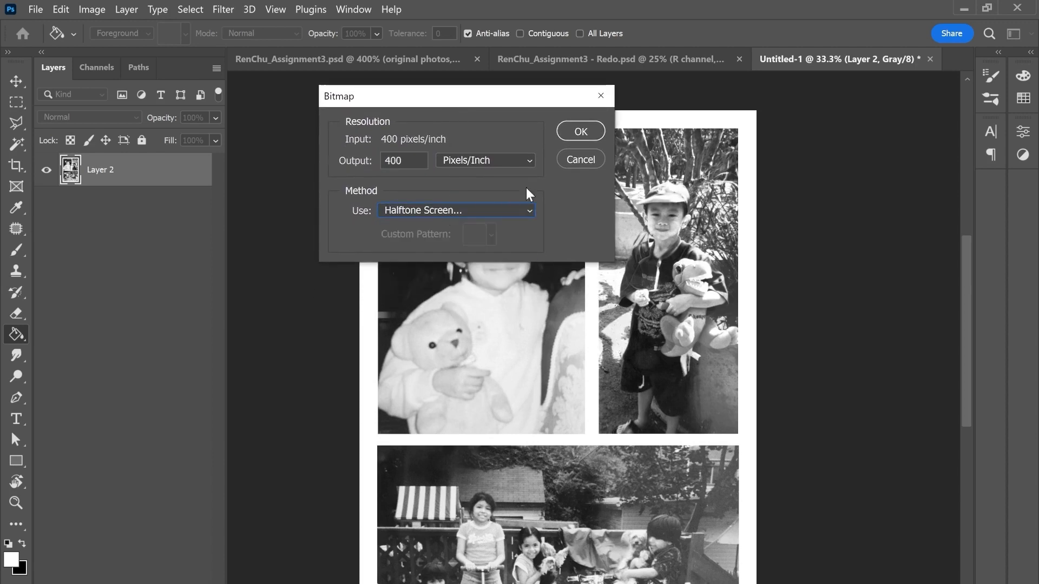
pyautogui.click(564, 134)
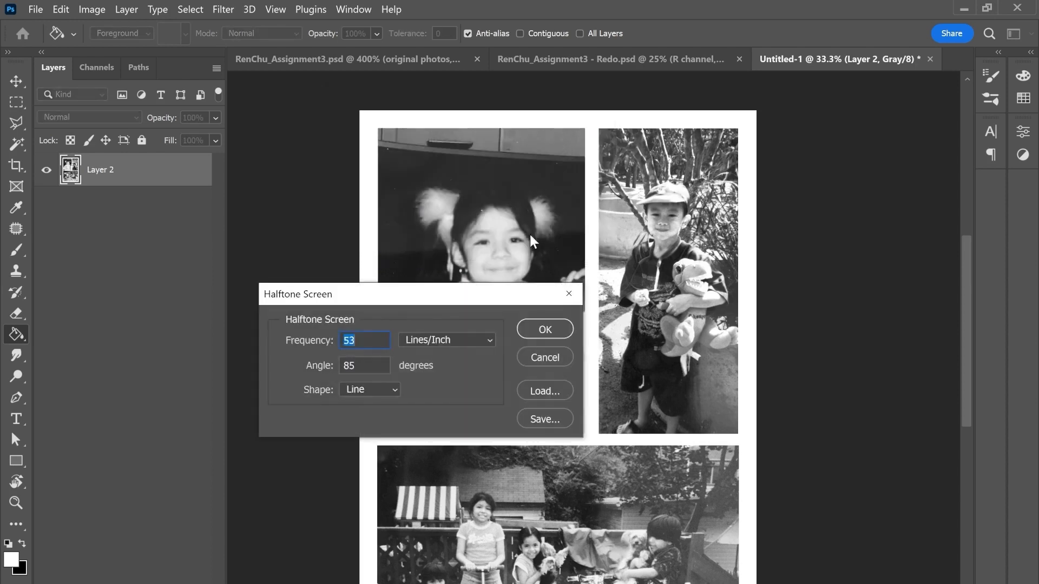
# Step: Apply a Round halftone screen at 53 lines/inch and a 45-degree angle
pyautogui.moveTo(421, 297); pyautogui.dragTo(437, 105)
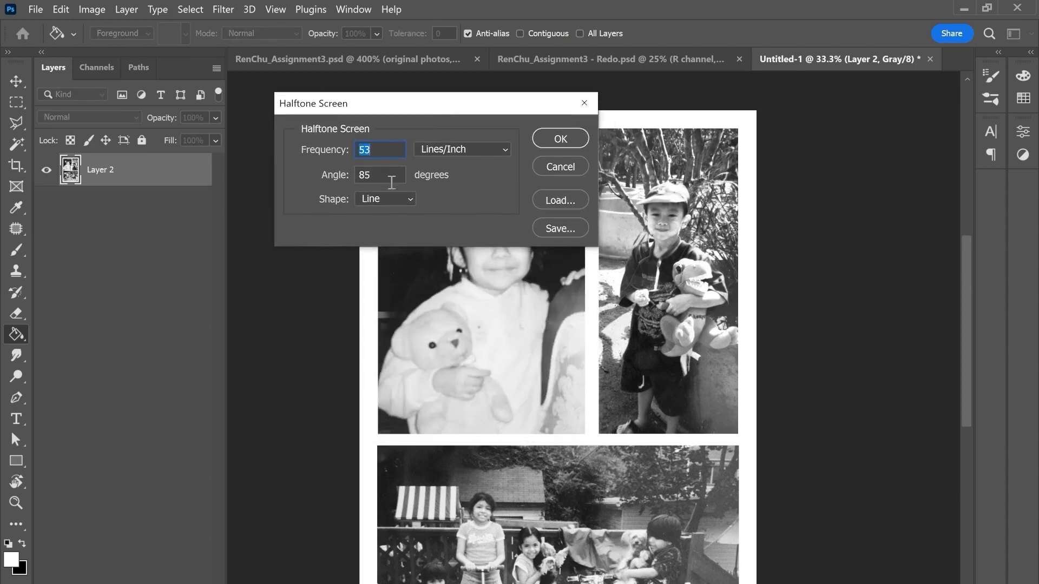
pyautogui.write('4')
pyautogui.click(392, 205)
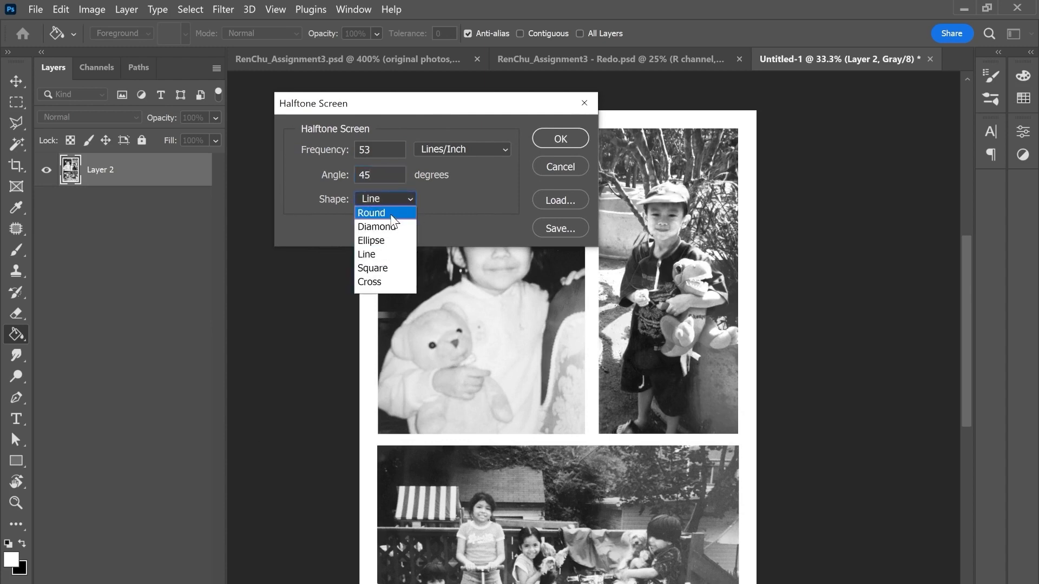
pyautogui.click(379, 214)
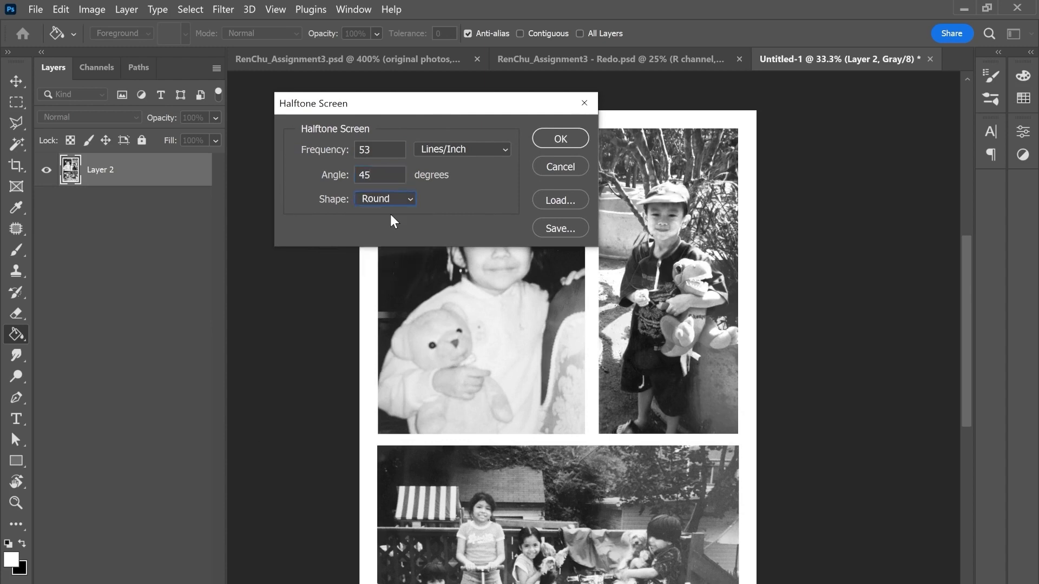
pyautogui.click(544, 139)
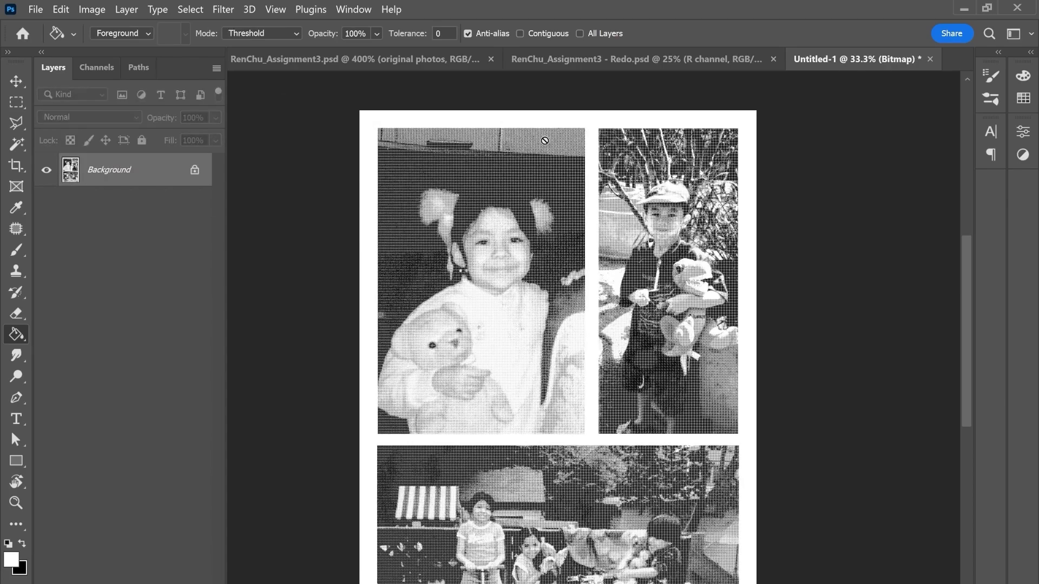
# Step: Examine the round halftone dots of the bitmap collage close up and then across the whole page
pyautogui.hotkey('ctrl', '+')
pyautogui.hotkey('ctrl', '+')
pyautogui.hotkey('ctrl', '+')
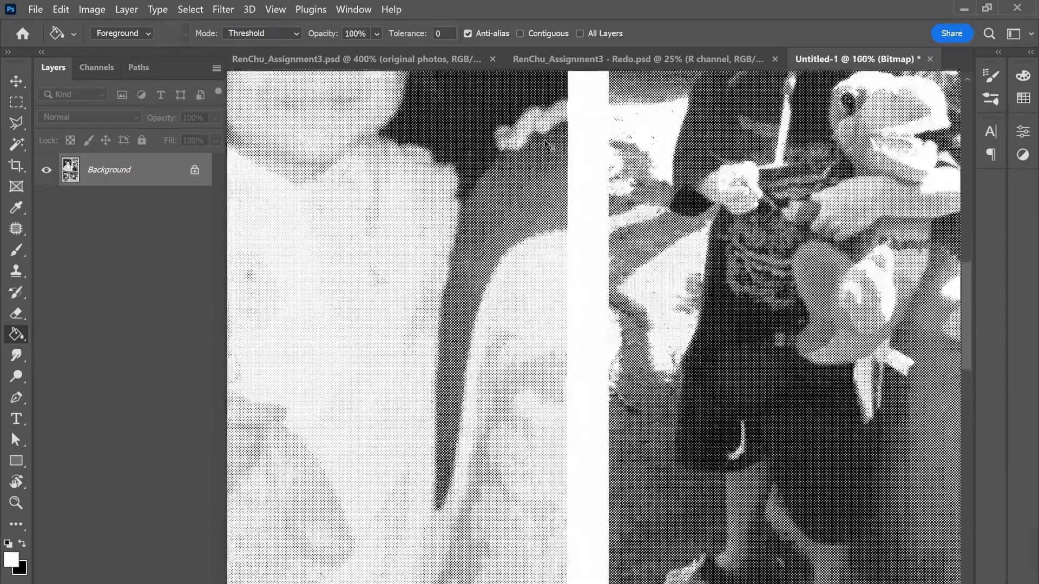
pyautogui.hotkey('ctrl', '+')
pyautogui.hotkey('ctrl', '+')
pyautogui.hotkey('ctrl', '+')
pyautogui.hotkey('ctrl', '+')
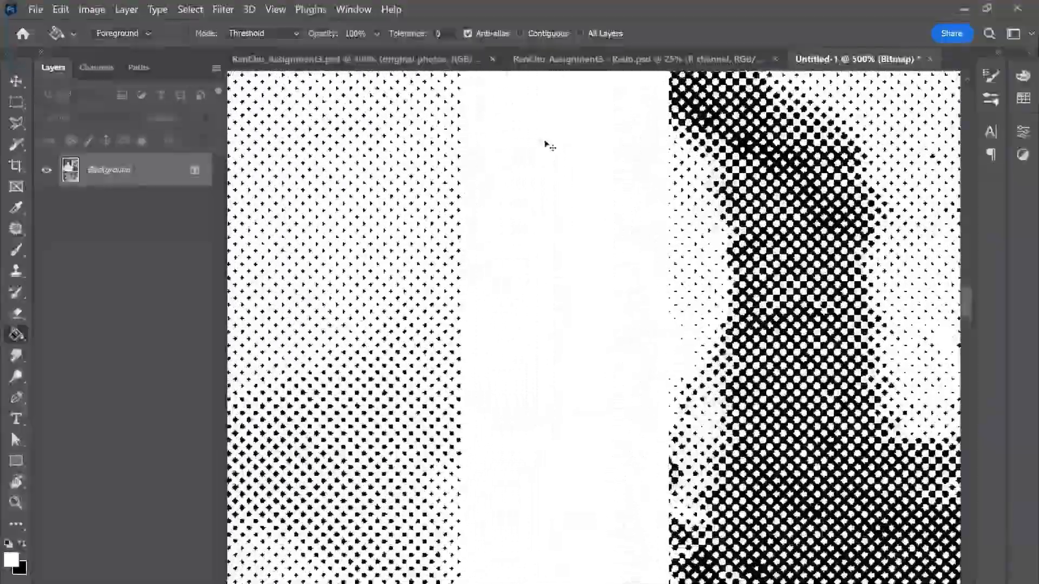
pyautogui.hotkey('ctrl', '-')
pyautogui.hotkey('ctrl', '-')
pyautogui.hotkey('ctrl', '-')
pyautogui.hotkey('ctrl', '-')
pyautogui.hotkey('ctrl', '-')
pyautogui.hotkey('ctrl', '-')
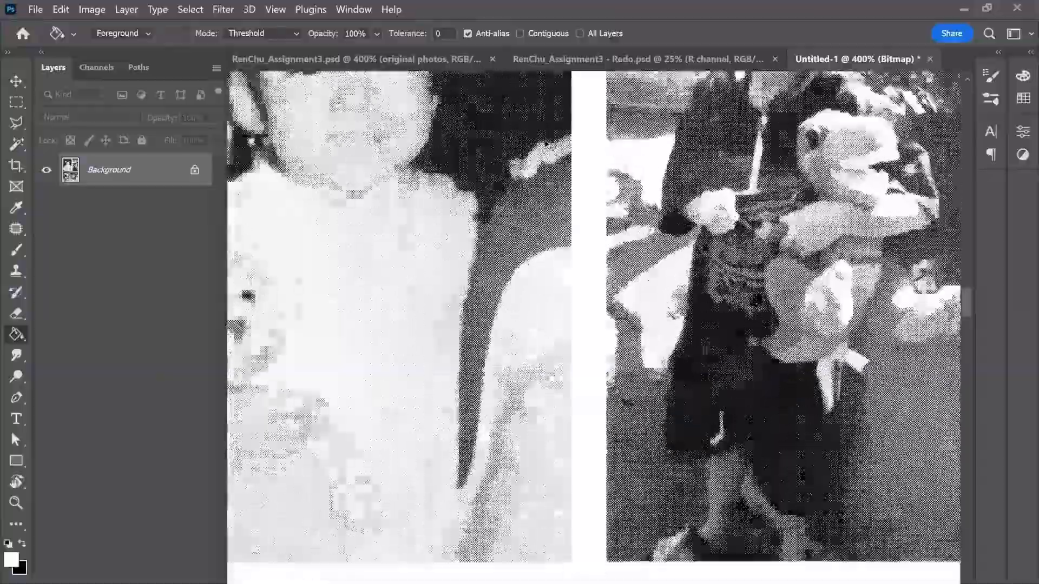
pyautogui.hotkey('ctrl', '-')
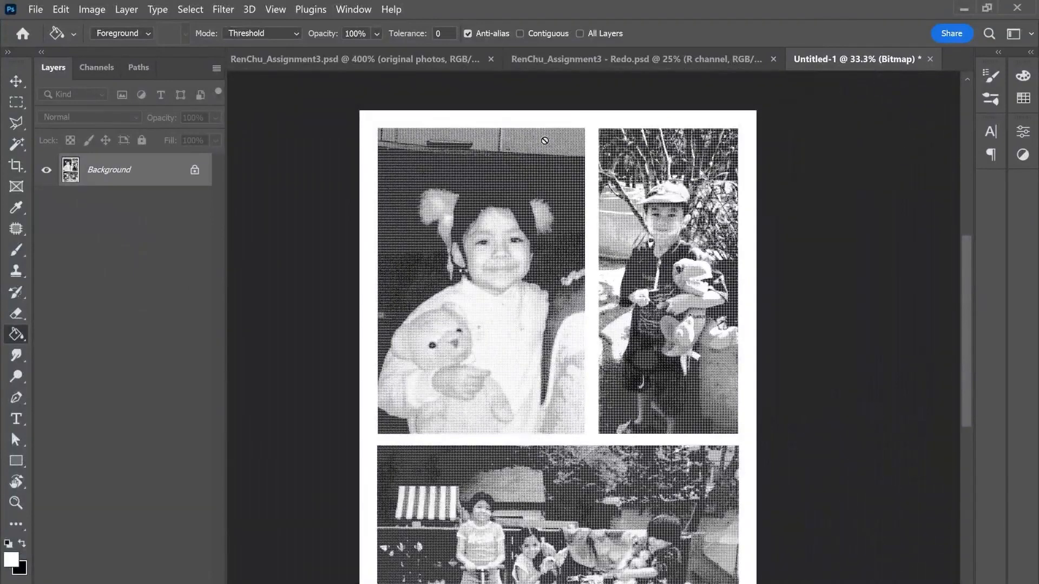
pyautogui.moveTo(553, 237); pyautogui.dragTo(557, 167)
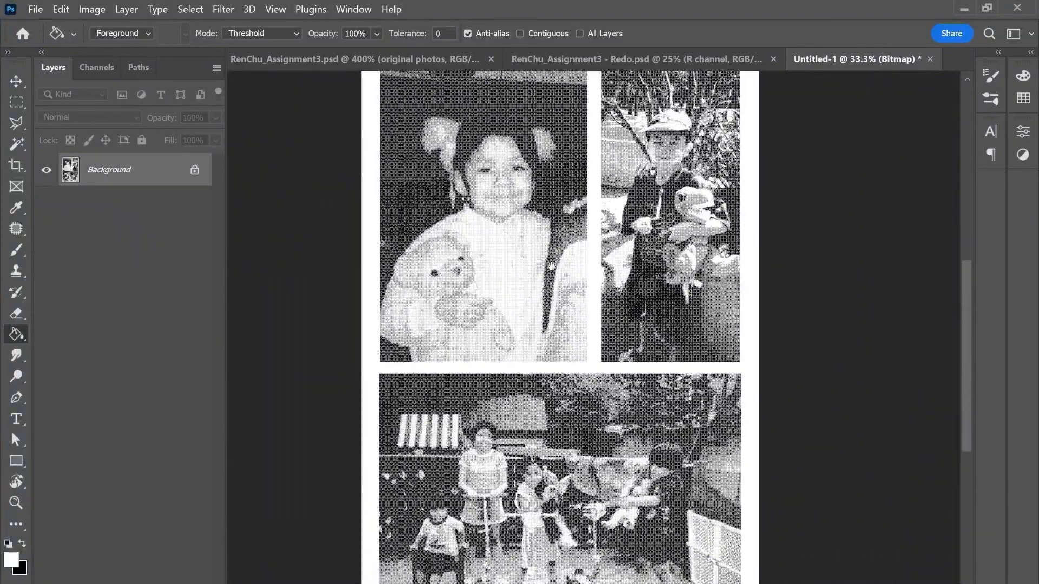
pyautogui.moveTo(552, 266); pyautogui.dragTo(564, 218)
pyautogui.hotkey('ctrl', '-')
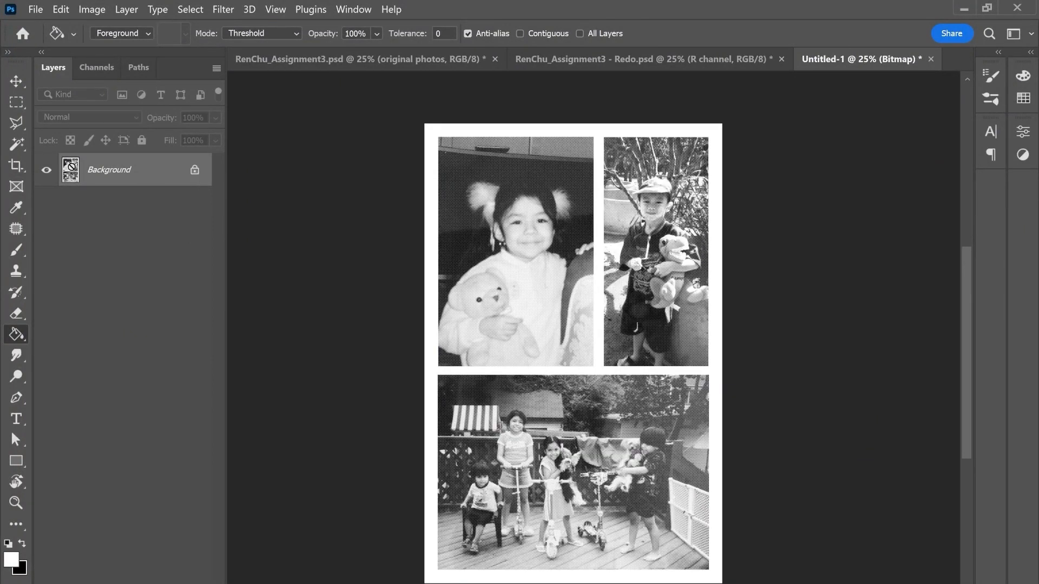
# Step: Copy the entire halftone bitmap using a rectangular marquee selection and switch to the Redo document
pyautogui.click(16, 102)
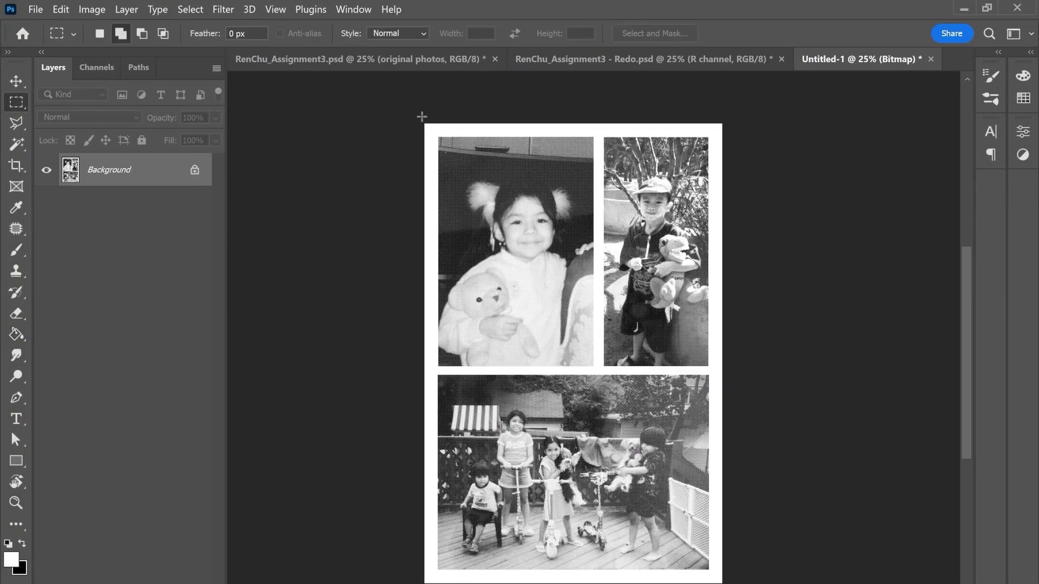
pyautogui.moveTo(418, 115); pyautogui.dragTo(800, 560)
pyautogui.click(561, 61)
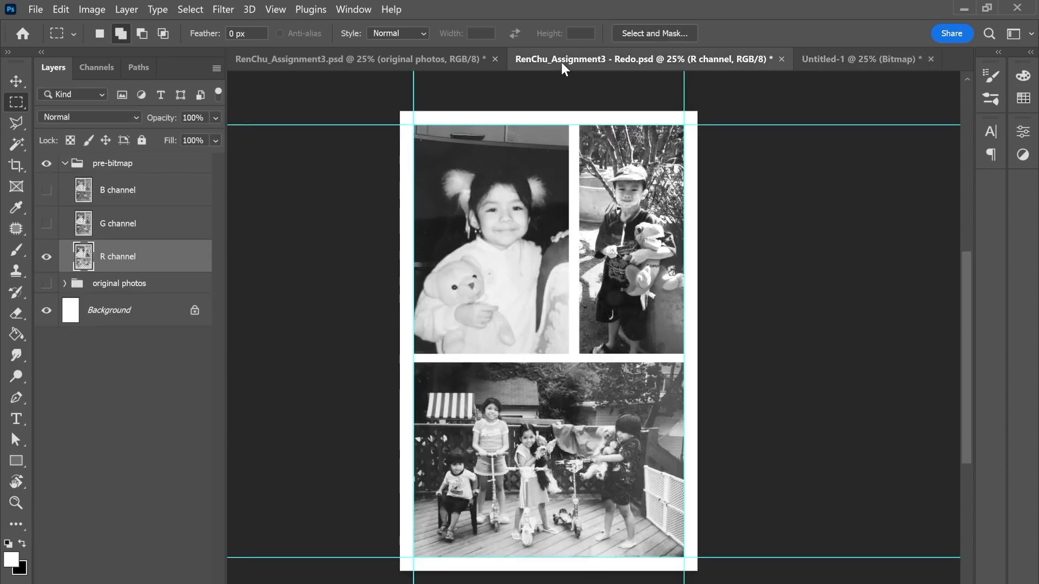
# Step: Hide the R channel layer and the pre-bitmap group, and collapse the group
pyautogui.click(46, 257)
pyautogui.click(58, 168)
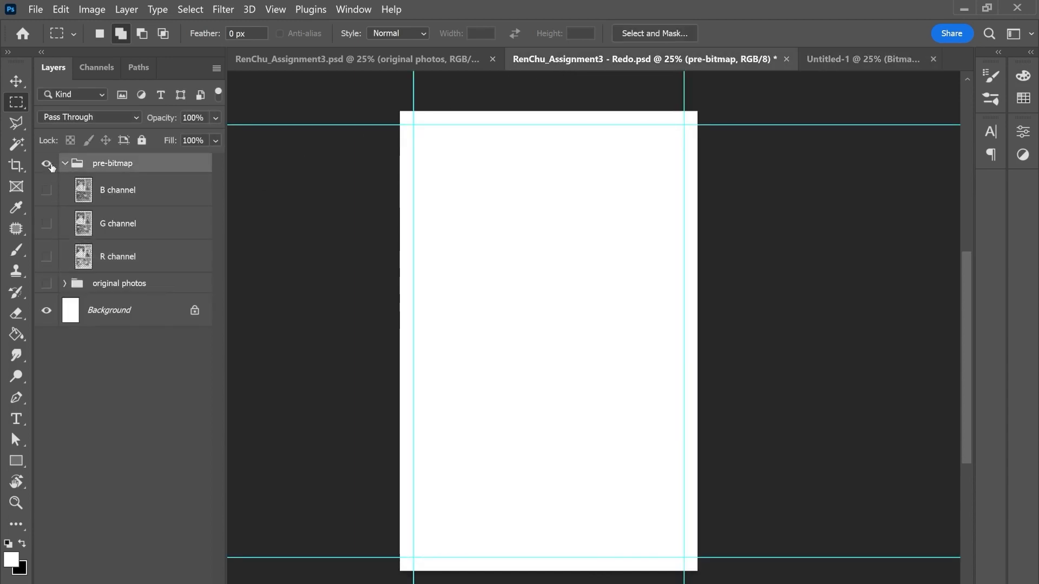
pyautogui.click(48, 165)
pyautogui.click(64, 164)
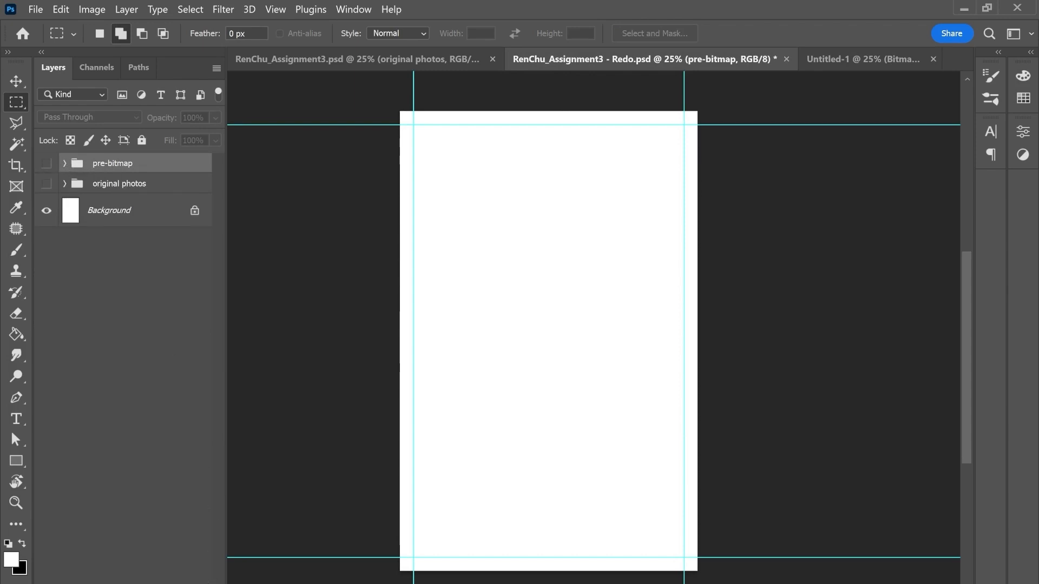
# Step: Add a new layer above the pre-bitmap group and paste the copied halftone collage into it
pyautogui.hotkey('ctrl', 'shift', 'alt', 'n')
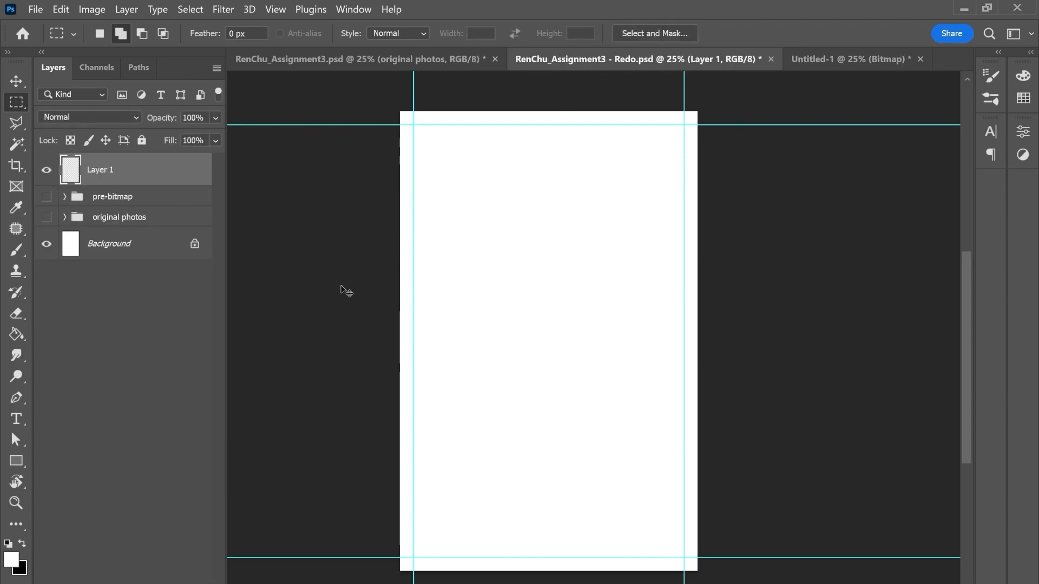
pyautogui.hotkey('ctrl', 'v')
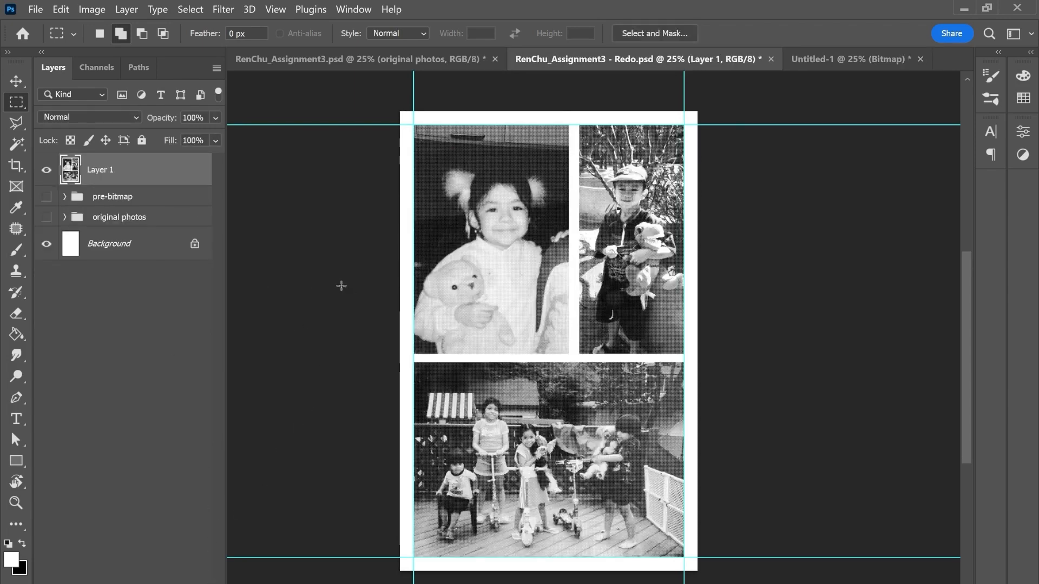
pyautogui.click(16, 82)
# Step: Rename the pasted halftone layer as "round halftone - first layer"
pyautogui.doubleClick(98, 170)
pyautogui.write('rou')
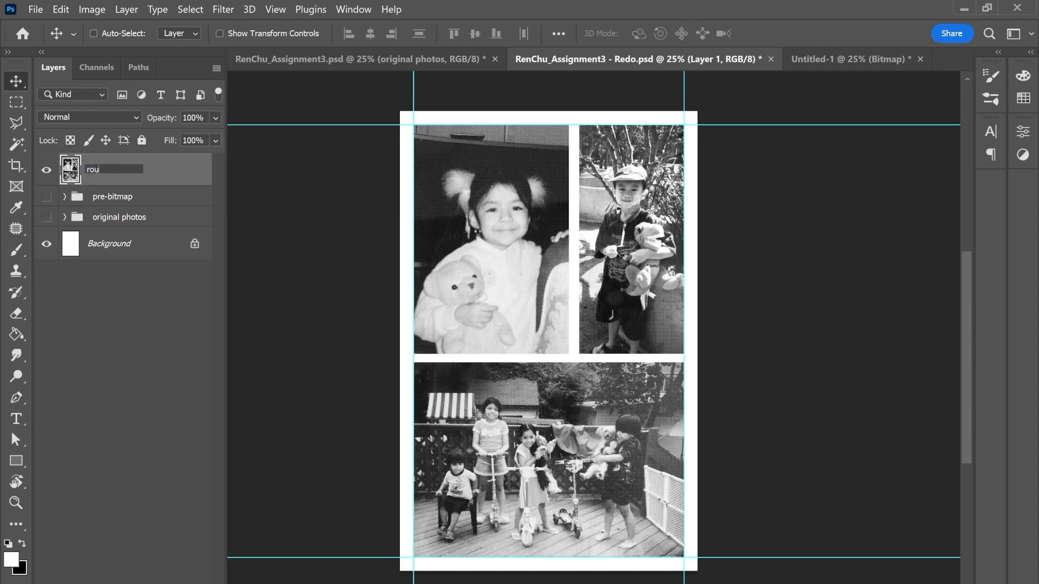
pyautogui.write('nd halftone - first laye')
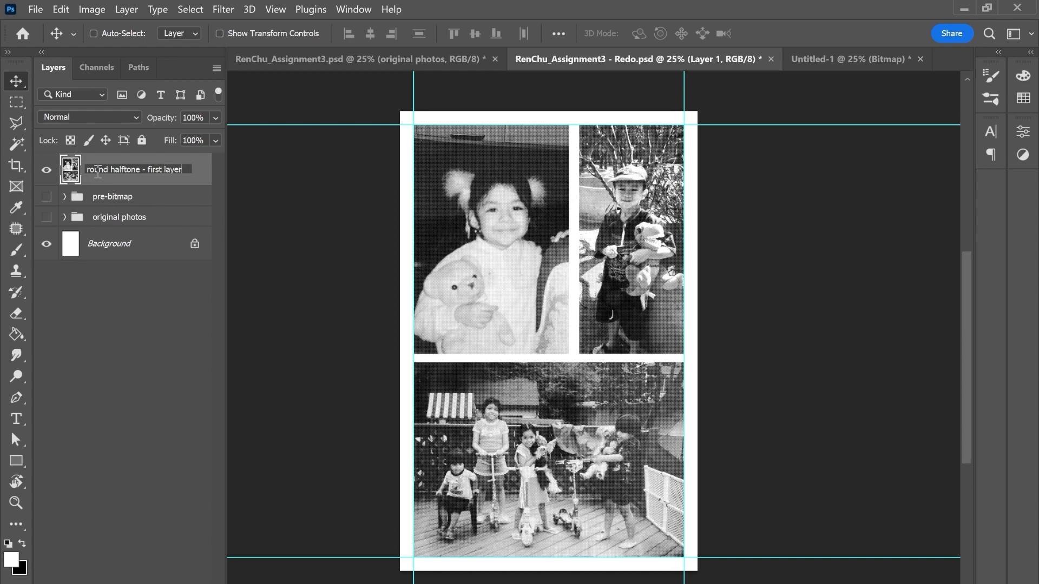
pyautogui.write('r')
pyautogui.press('Return')
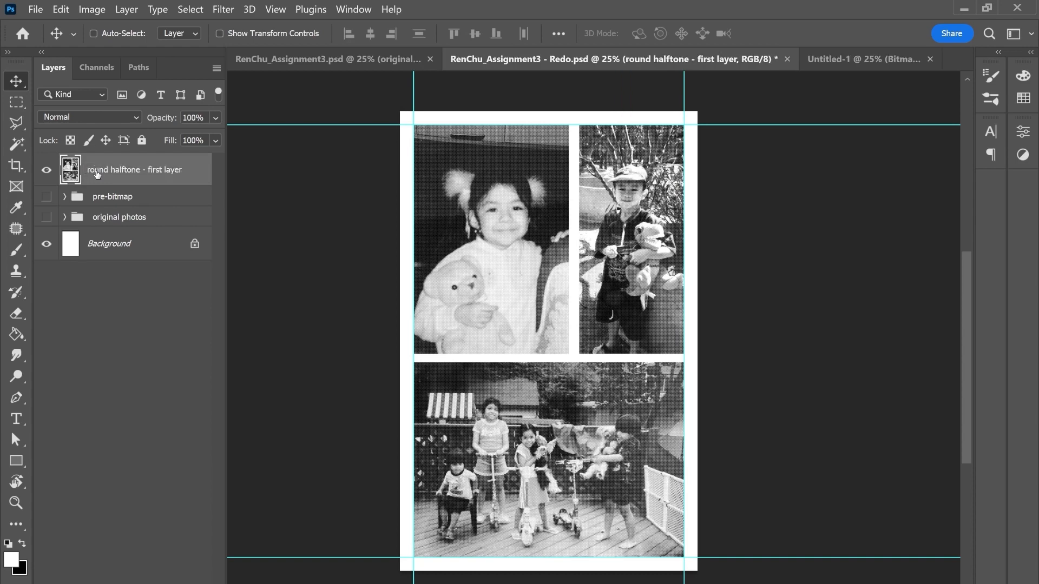
# Step: Hide the round halftone layer, then expand the pre-bitmap group and show and select its B channel layer
pyautogui.click(46, 170)
pyautogui.click(64, 197)
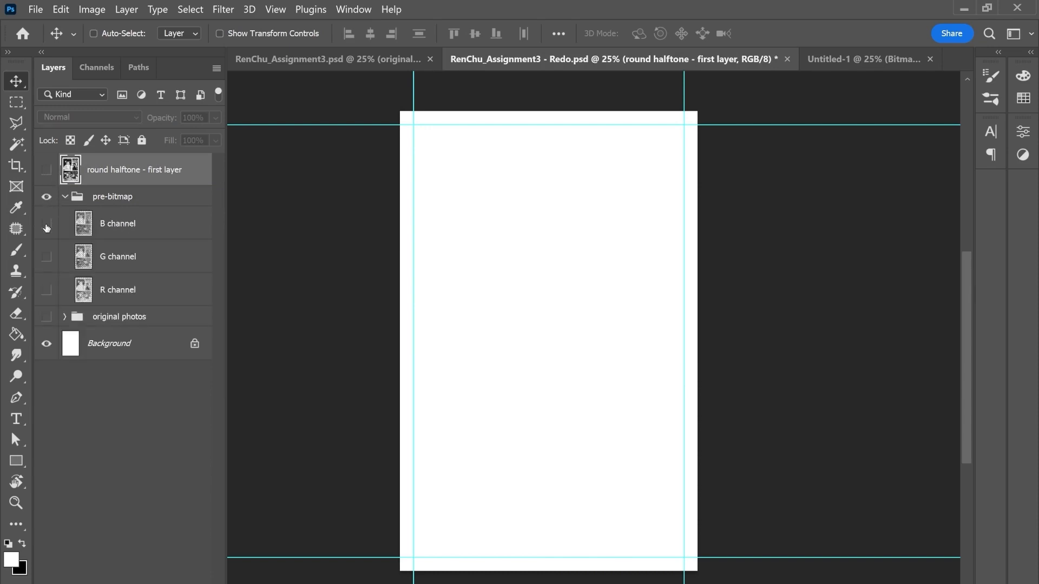
pyautogui.click(46, 226)
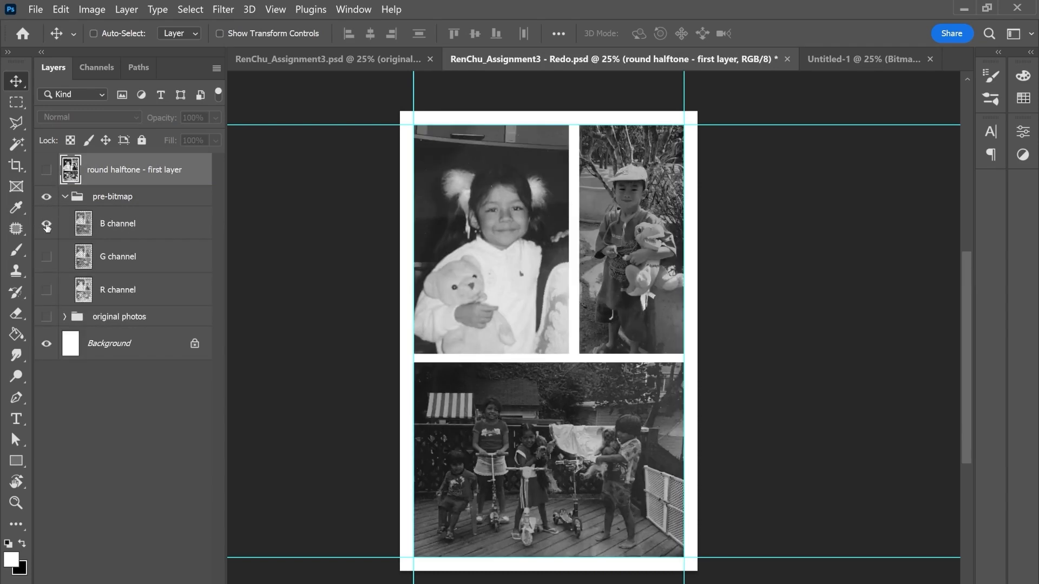
pyautogui.click(114, 226)
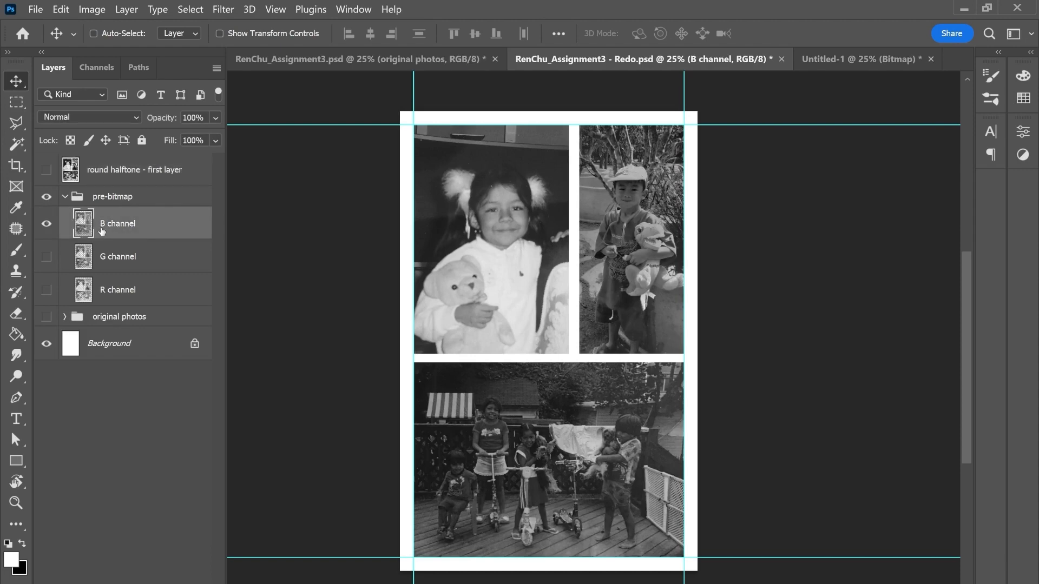
# Step: Close the Untitled-1 bitmap document without saving its changes
pyautogui.click(904, 63)
pyautogui.click(931, 59)
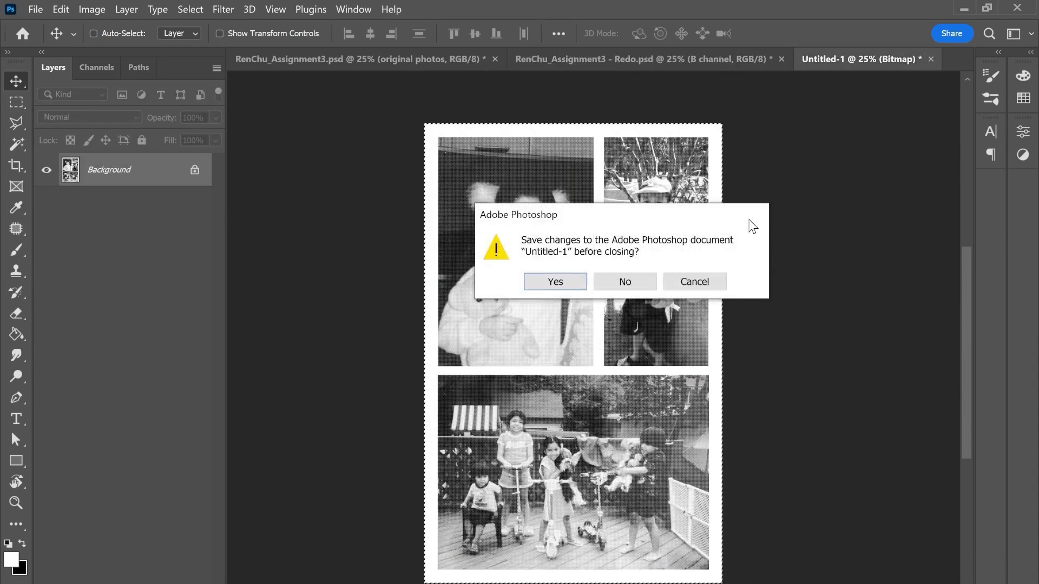
pyautogui.click(625, 281)
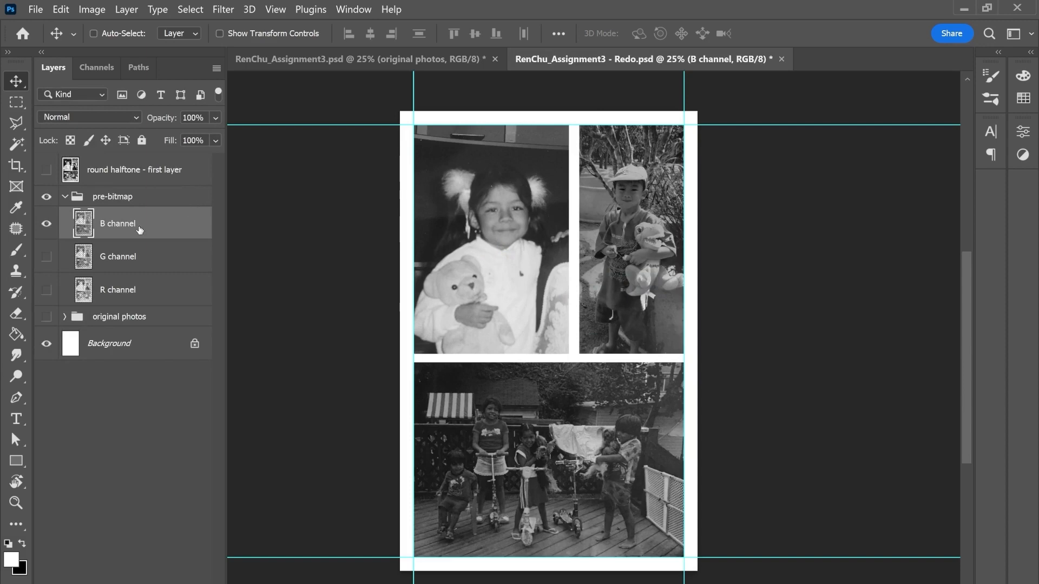
# Step: Duplicate the B channel layer into a new document, keeping the layer name "B channel"
pyautogui.click(127, 9)
pyautogui.moveTo(136, 26)
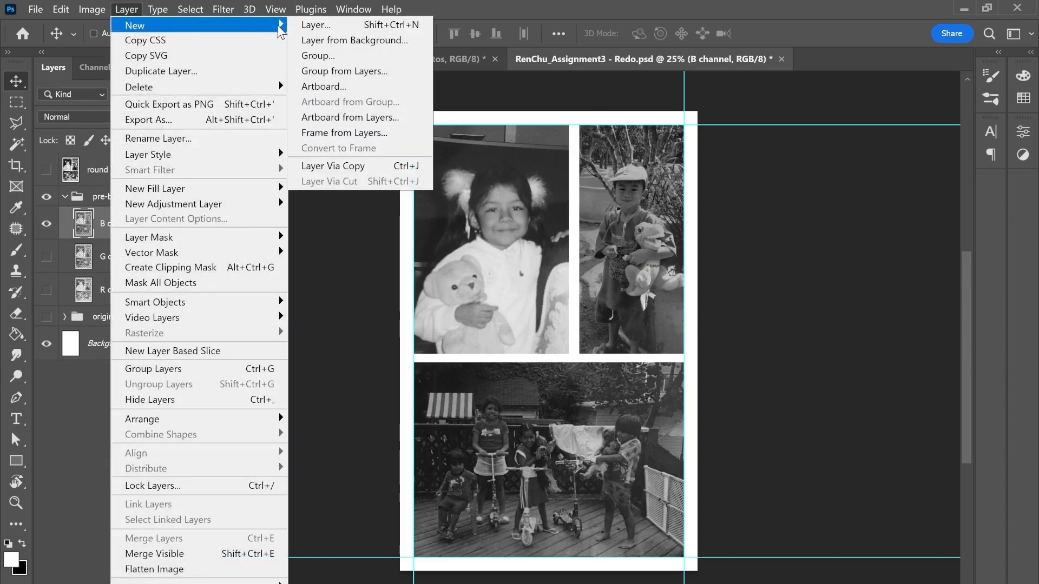
pyautogui.click(206, 70)
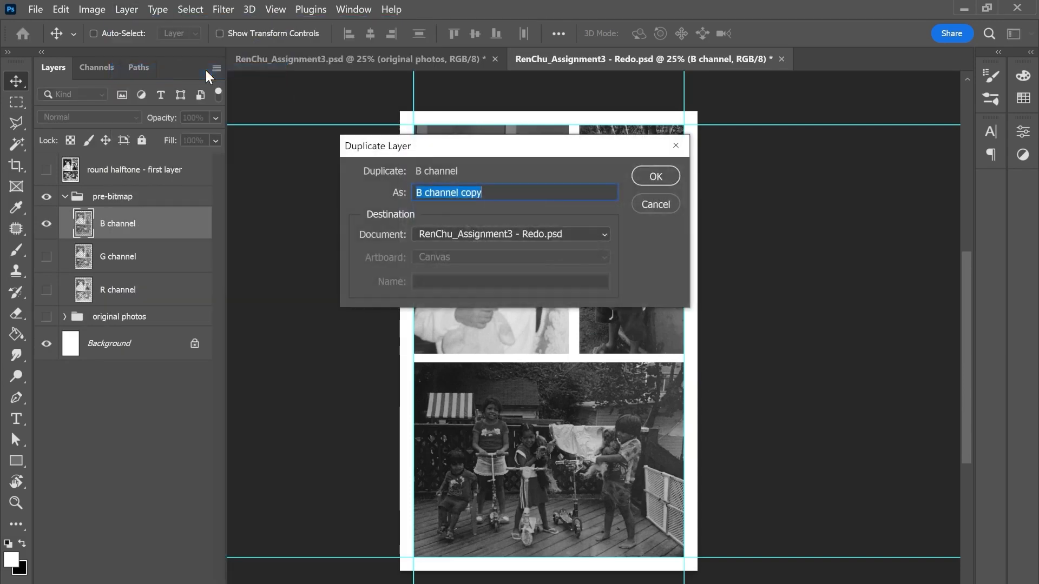
pyautogui.click(556, 234)
pyautogui.click(434, 279)
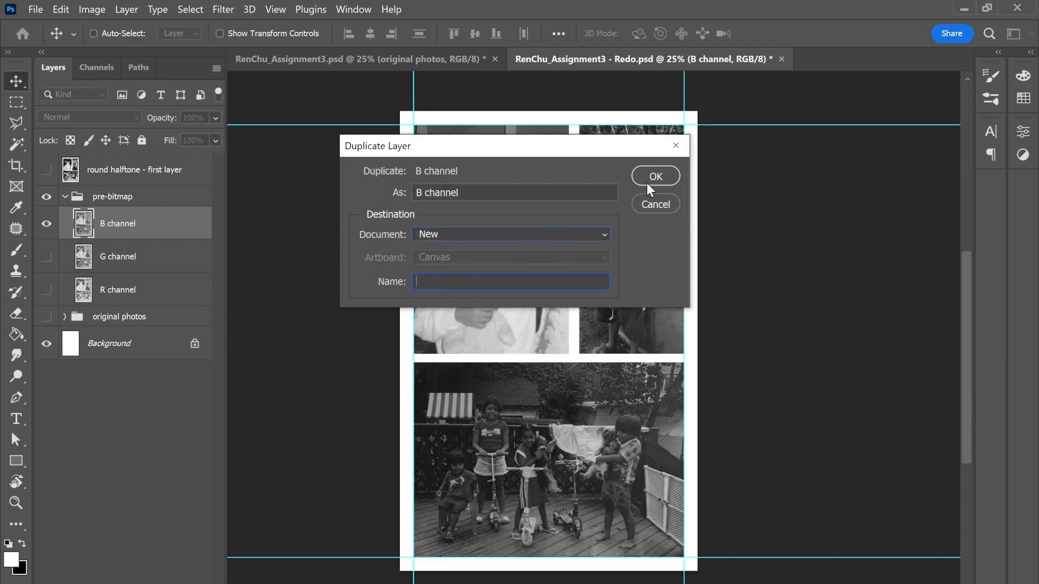
pyautogui.click(649, 178)
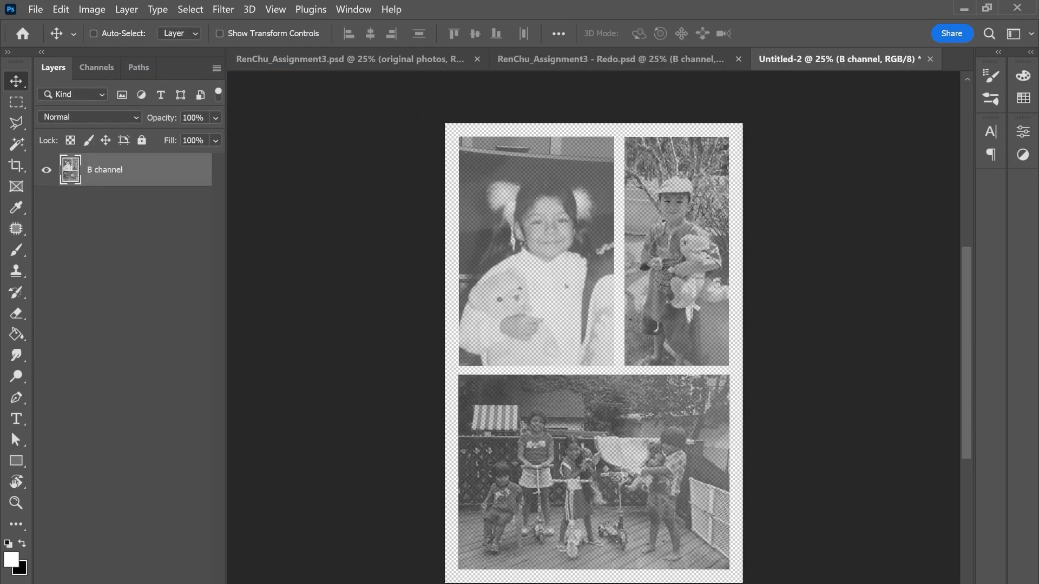
# Step: Add a new layer beneath the B channel layer and fill it with white using the Paint Bucket
pyautogui.click(173, 583)
pyautogui.moveTo(127, 182); pyautogui.dragTo(131, 229)
pyautogui.press('x')
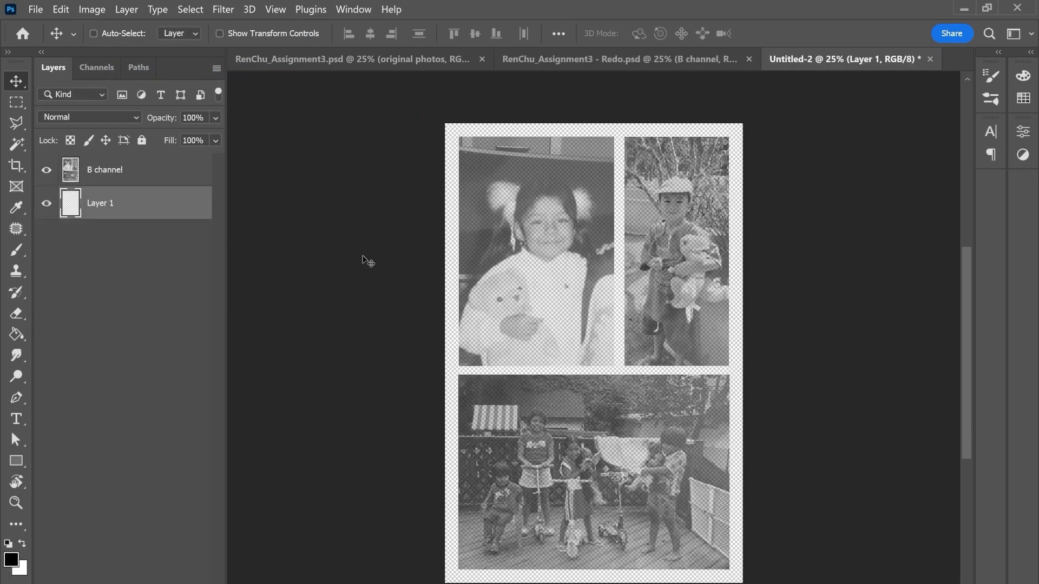
pyautogui.press('x')
pyautogui.press('g')
pyautogui.click(595, 287)
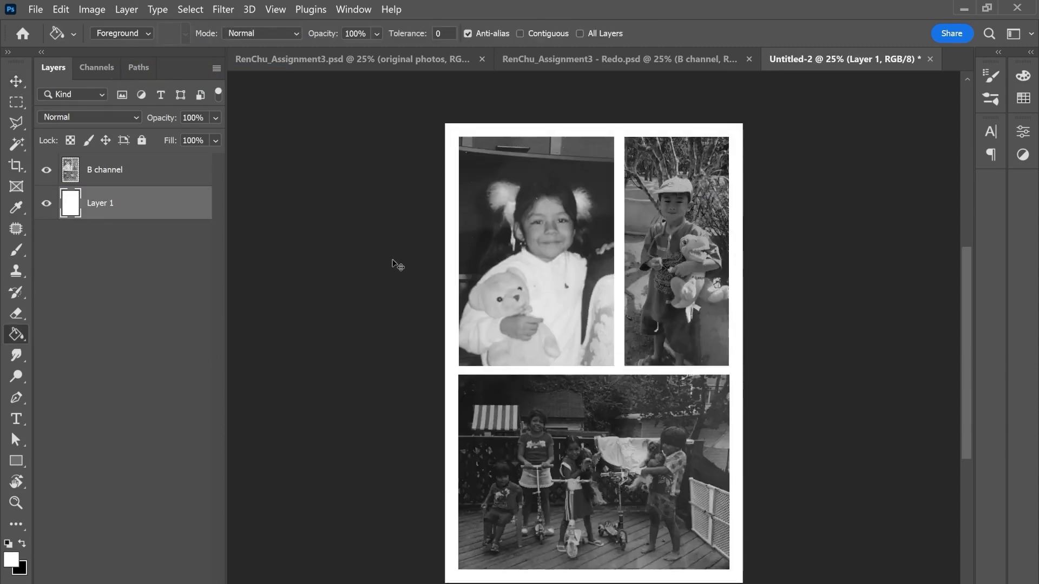
# Step: Convert the B channel document to Grayscale mode, merging its layers and discarding the color information
pyautogui.hotkey('ctrl', '+')
pyautogui.hotkey('ctrl', '+')
pyautogui.hotkey('ctrl', '+')
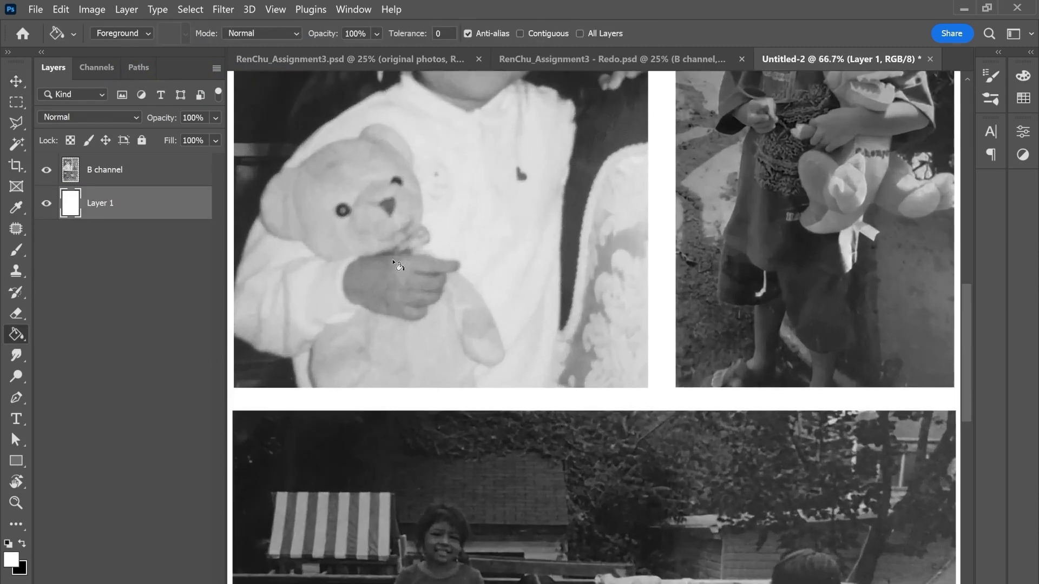
pyautogui.moveTo(474, 300); pyautogui.dragTo(476, 355)
pyautogui.click(134, 182)
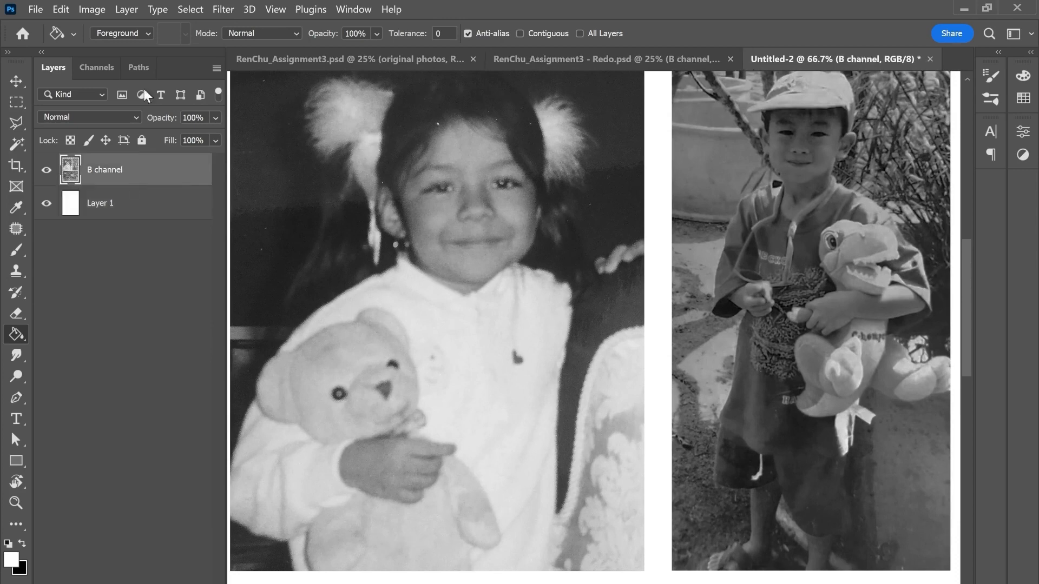
pyautogui.click(91, 10)
pyautogui.moveTo(216, 25)
pyautogui.click(281, 38)
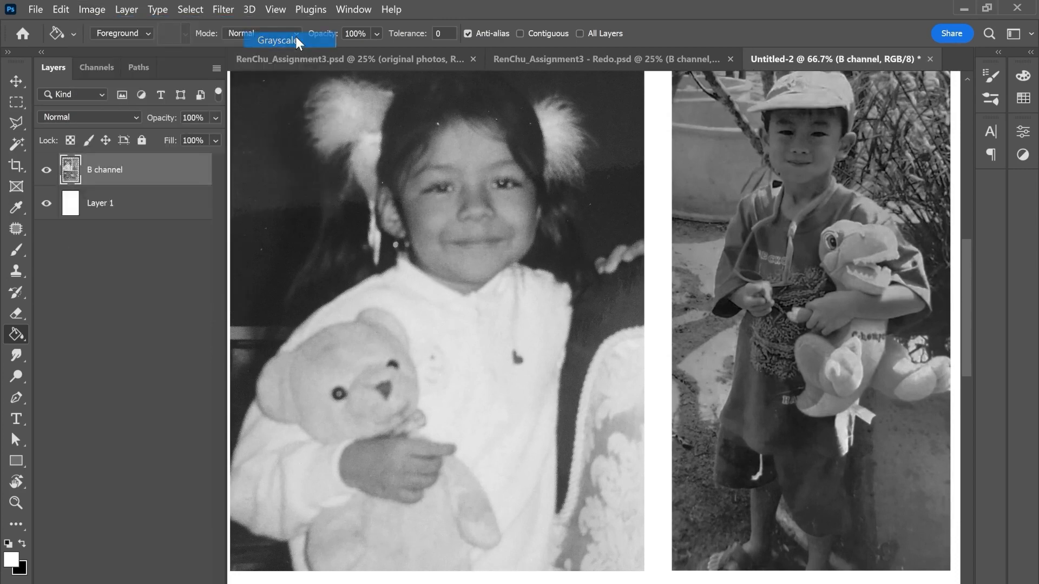
pyautogui.click(573, 281)
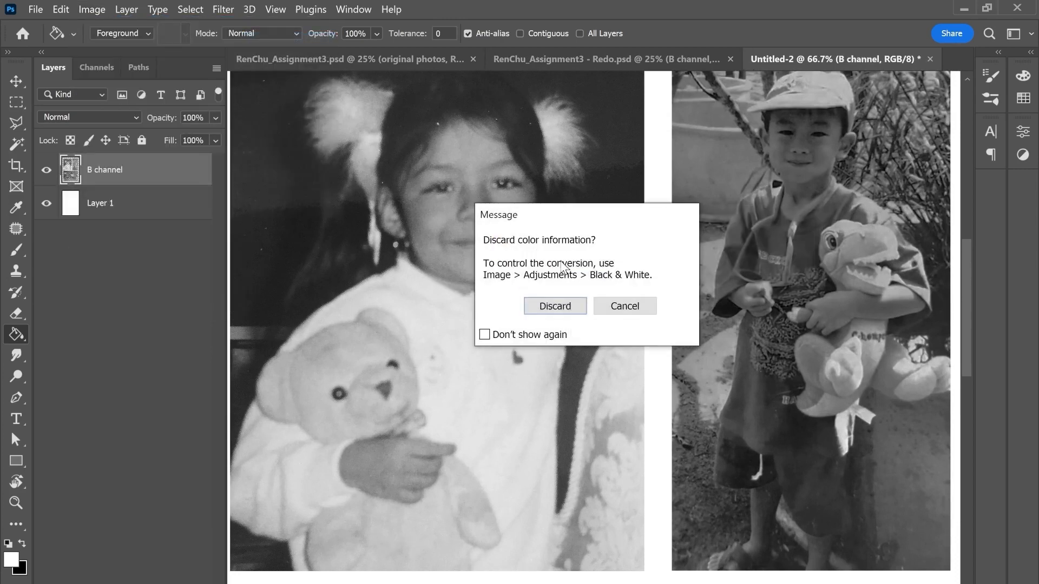
pyautogui.click(550, 304)
# Step: Convert the grayscale image to Bitmap mode at 400 pixels/inch using the Halftone Screen method
pyautogui.click(91, 10)
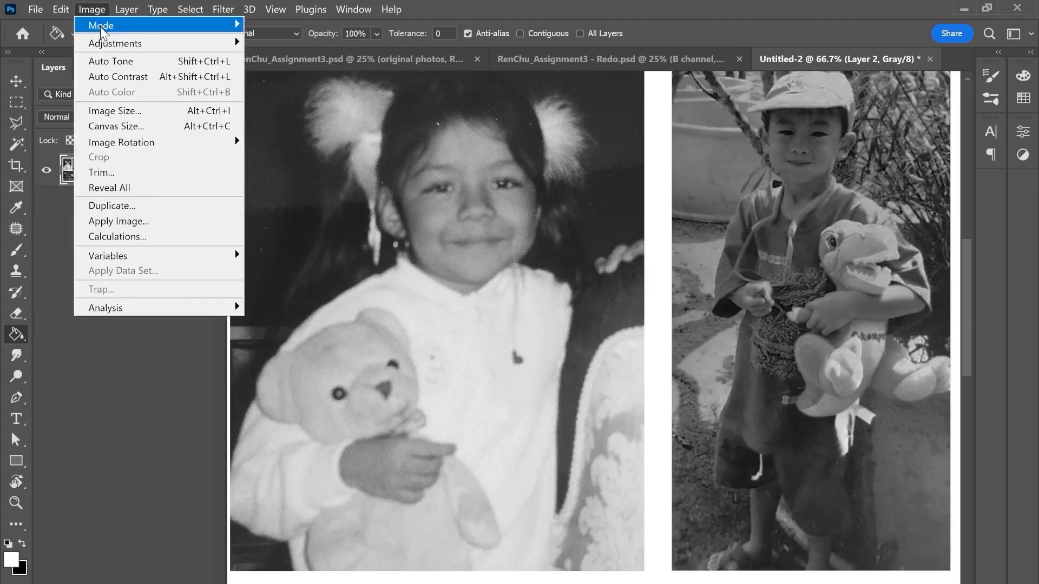
pyautogui.moveTo(217, 25)
pyautogui.click(264, 27)
pyautogui.click(553, 280)
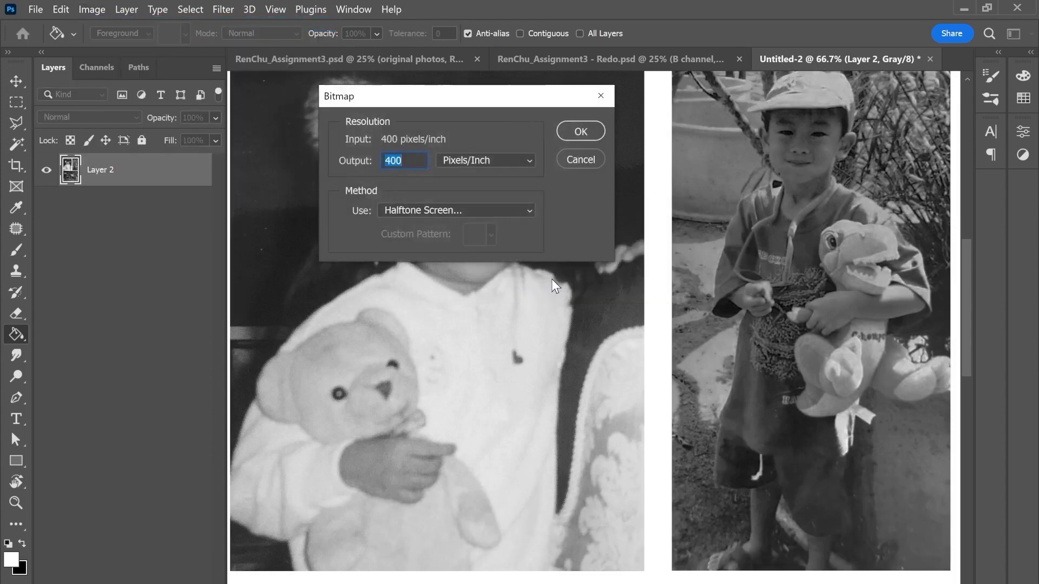
pyautogui.click(581, 131)
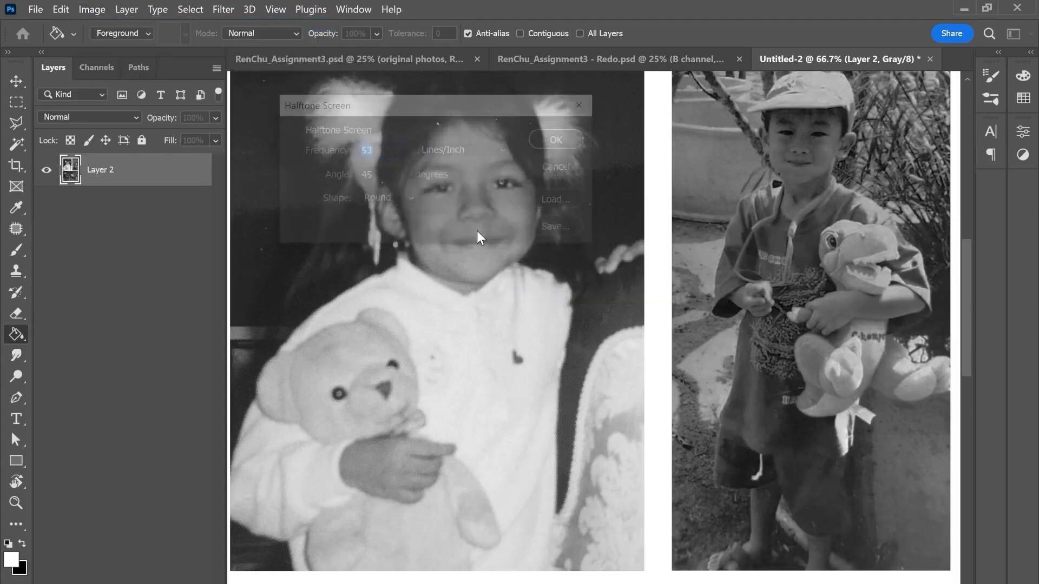
# Step: Apply a halftone screen with a frequency of 53 lines/inch, an angle of 85 degrees and the Line shape
pyautogui.click(382, 176)
pyautogui.click(387, 200)
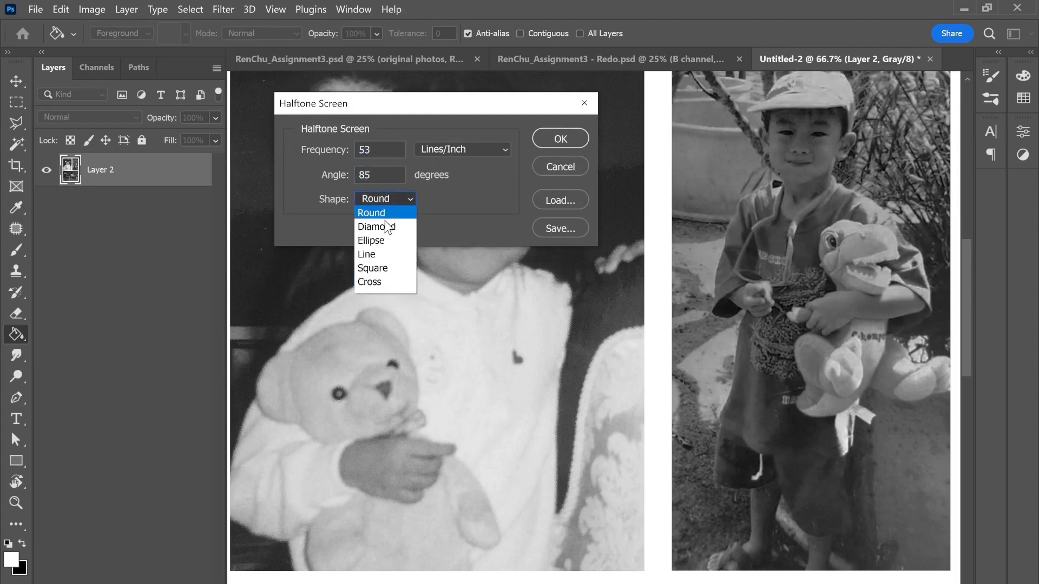
pyautogui.click(381, 255)
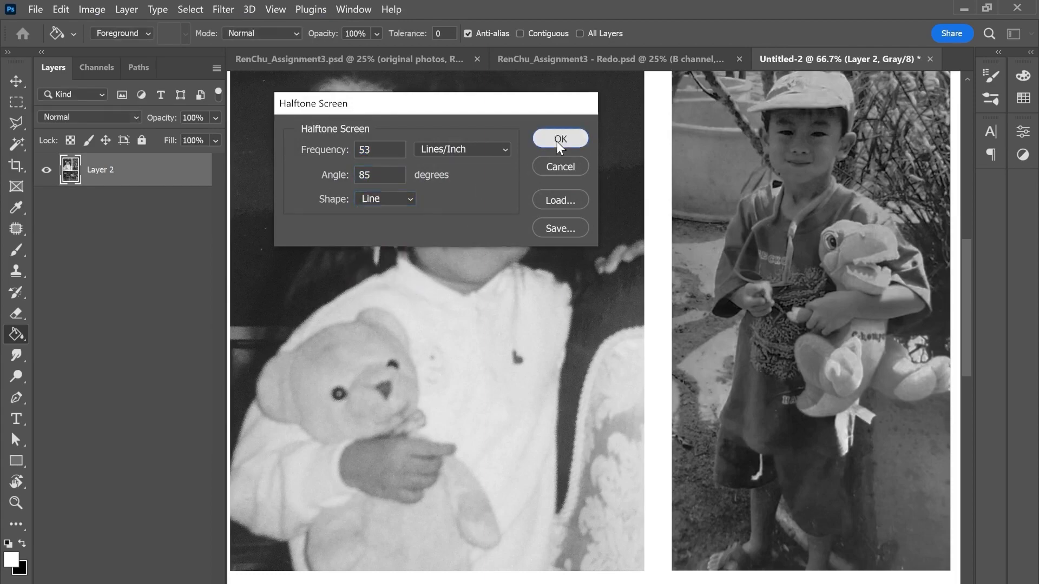
pyautogui.click(557, 141)
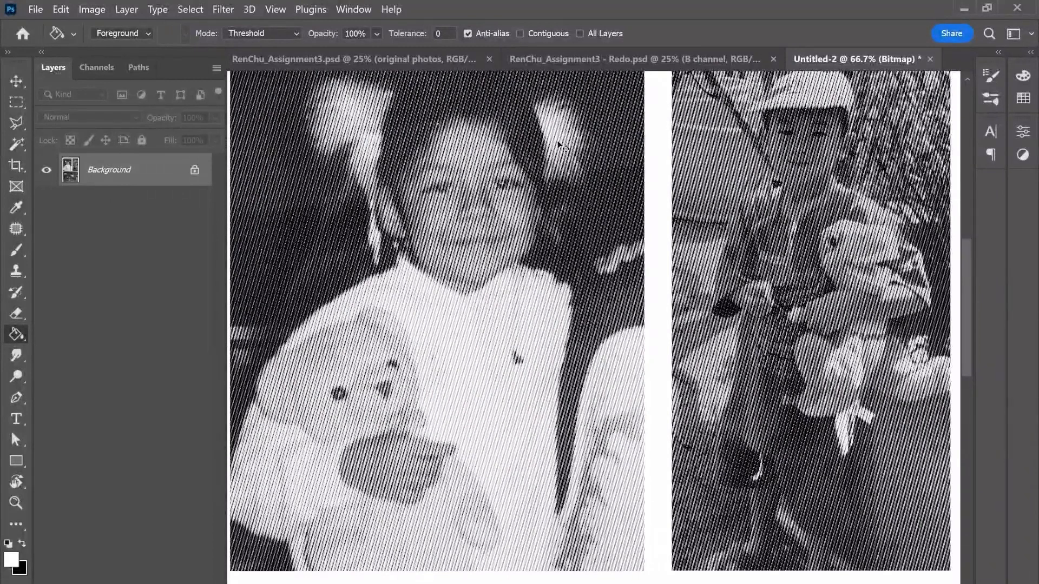
# Step: In the original assignment document, display only Style A's line halftone layer and examine its line pattern up close
pyautogui.click(413, 65)
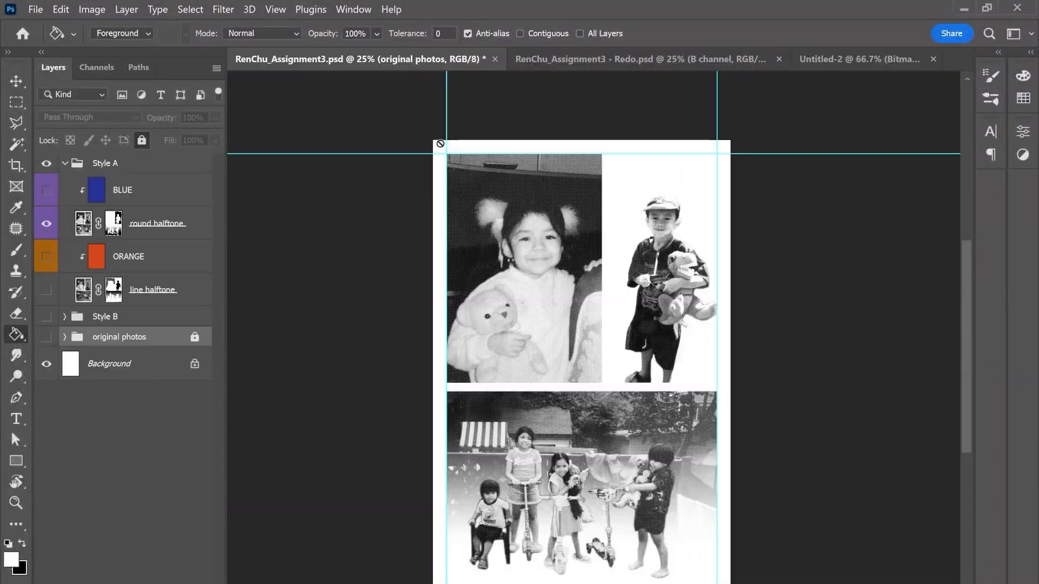
pyautogui.click(48, 231)
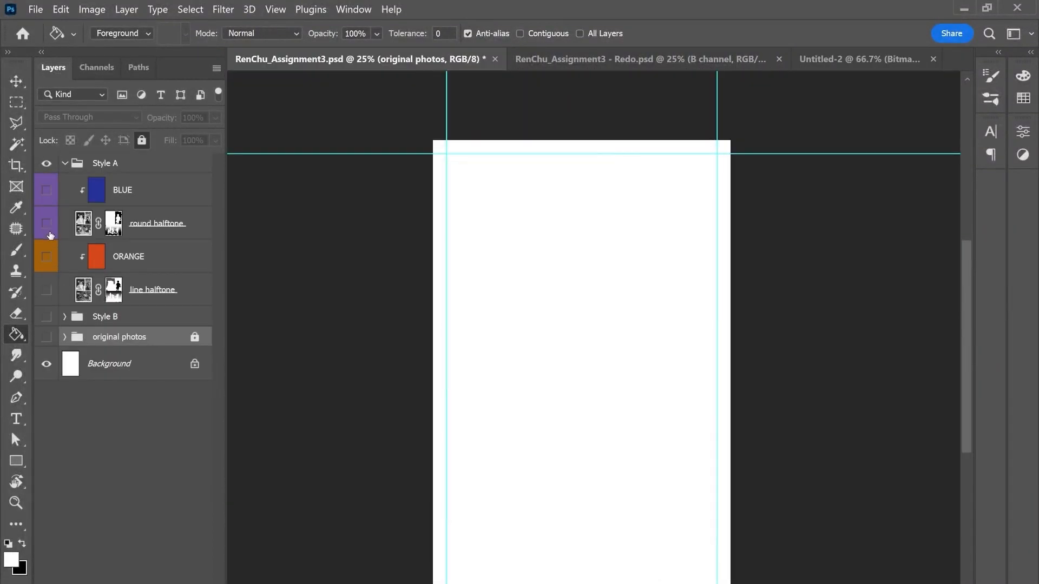
pyautogui.hotkey('ctrl', '+')
pyautogui.hotkey('ctrl', '+')
pyautogui.hotkey('ctrl', '+')
pyautogui.hotkey('ctrl', '+')
pyautogui.hotkey('ctrl', '+')
pyautogui.hotkey('ctrl', '+')
pyautogui.hotkey('ctrl', '+')
pyautogui.hotkey('ctrl', '+')
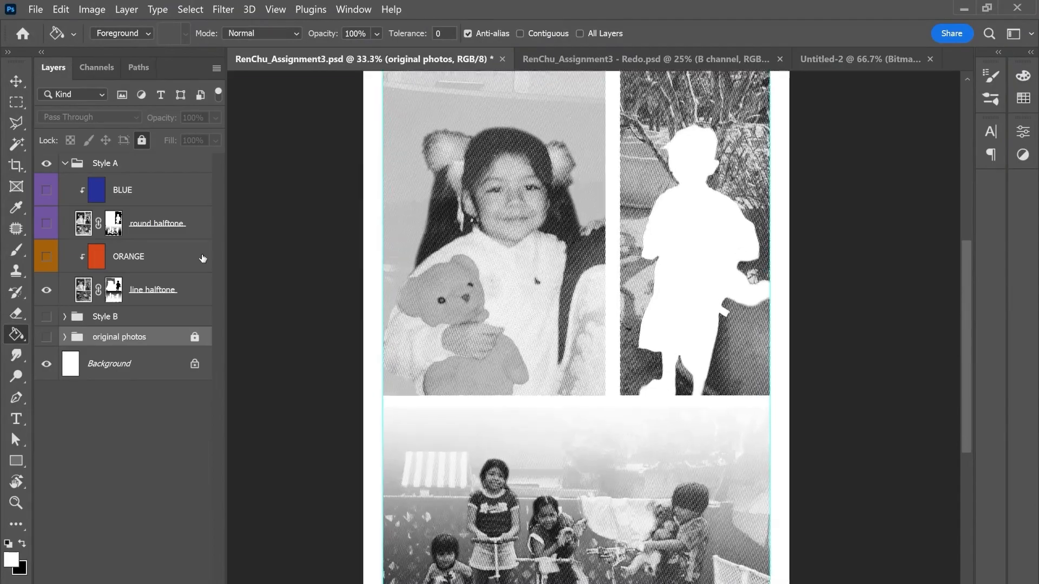
pyautogui.hotkey('ctrl', '+')
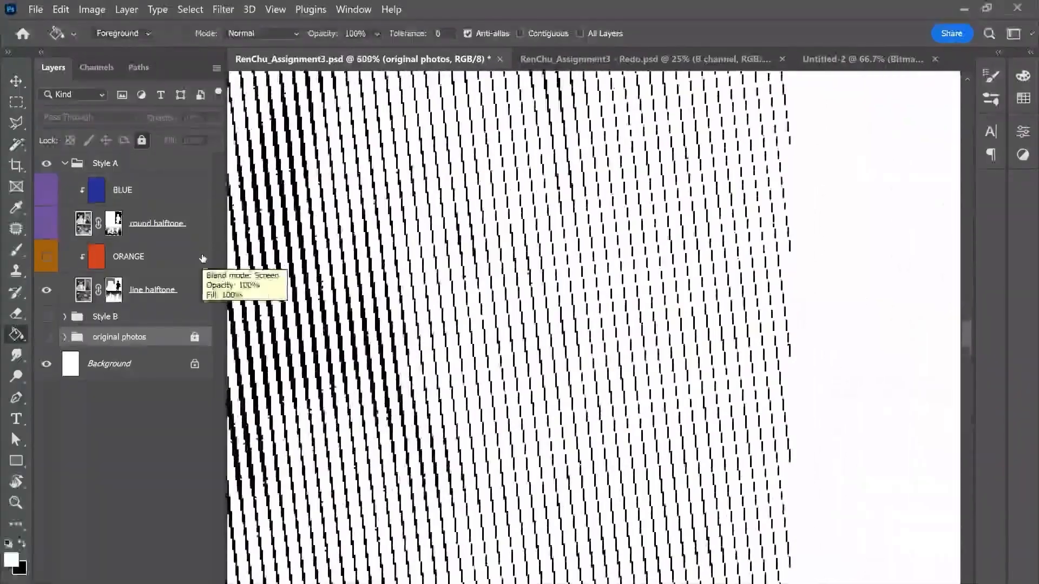
# Step: Examine the line pattern of the new Untitled-2 halftone bitmap up close and across the whole collage
pyautogui.click(859, 59)
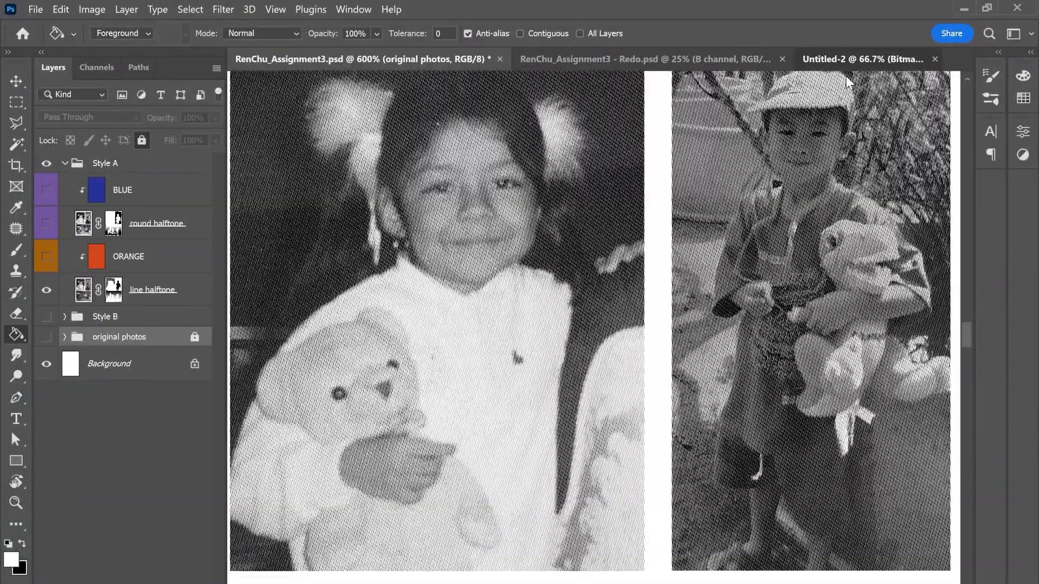
pyautogui.hotkey('ctrl', '+')
pyautogui.hotkey('ctrl', '+')
pyautogui.hotkey('ctrl', '+')
pyautogui.hotkey('ctrl', '+')
pyautogui.hotkey('ctrl', '+')
pyautogui.hotkey('ctrl', '+')
pyautogui.hotkey('ctrl', '+')
pyautogui.hotkey('ctrl', '+')
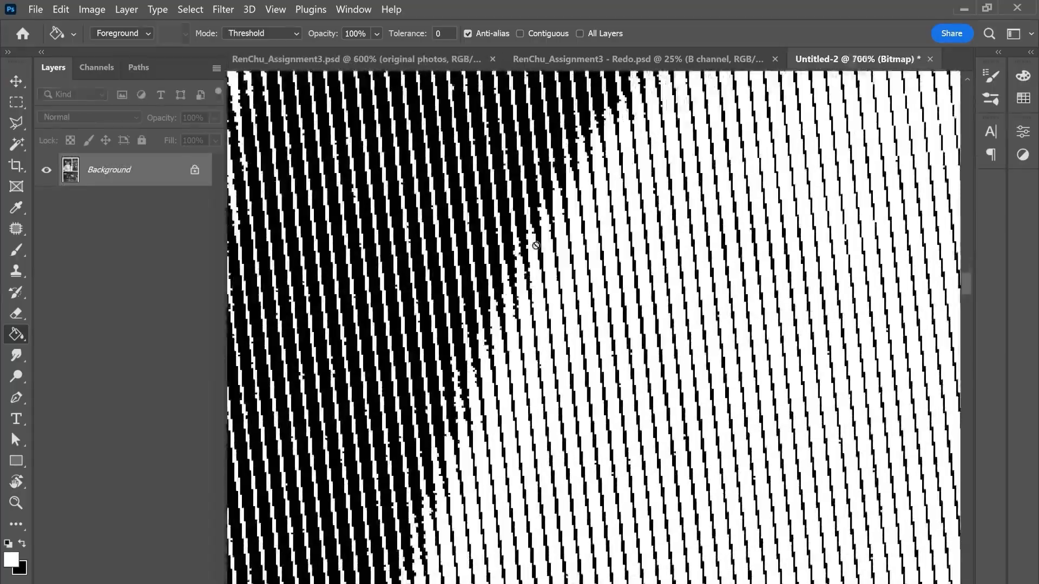
pyautogui.hotkey('ctrl', '-')
pyautogui.hotkey('ctrl', '-')
pyautogui.hotkey('ctrl', '-')
pyautogui.hotkey('ctrl', '-')
pyautogui.hotkey('ctrl', '-')
pyautogui.hotkey('ctrl', '-')
pyautogui.hotkey('ctrl', '-')
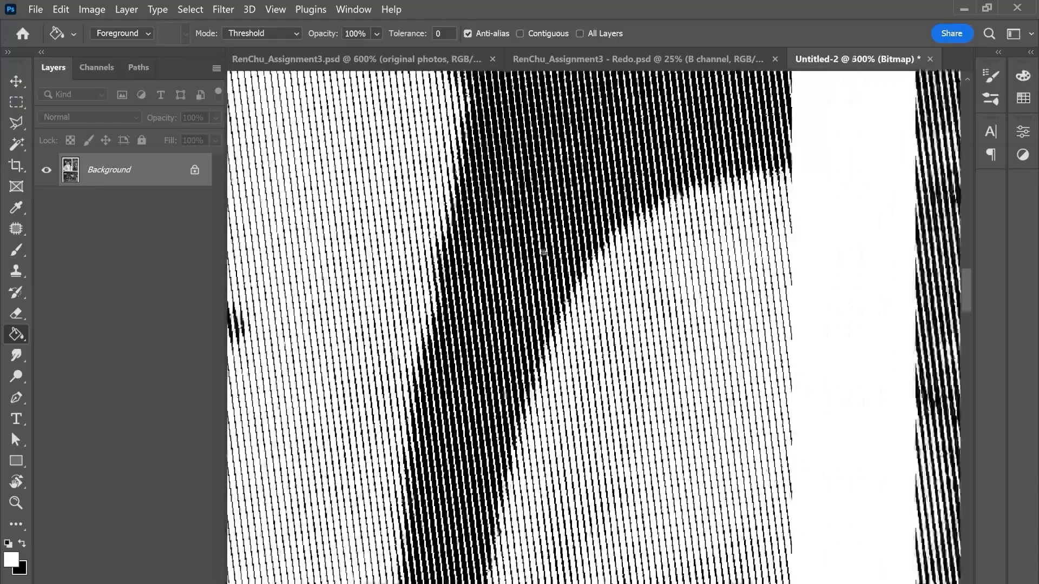
pyautogui.hotkey('ctrl', '-')
pyautogui.hotkey('ctrl', '-')
pyautogui.hotkey('ctrl', '-')
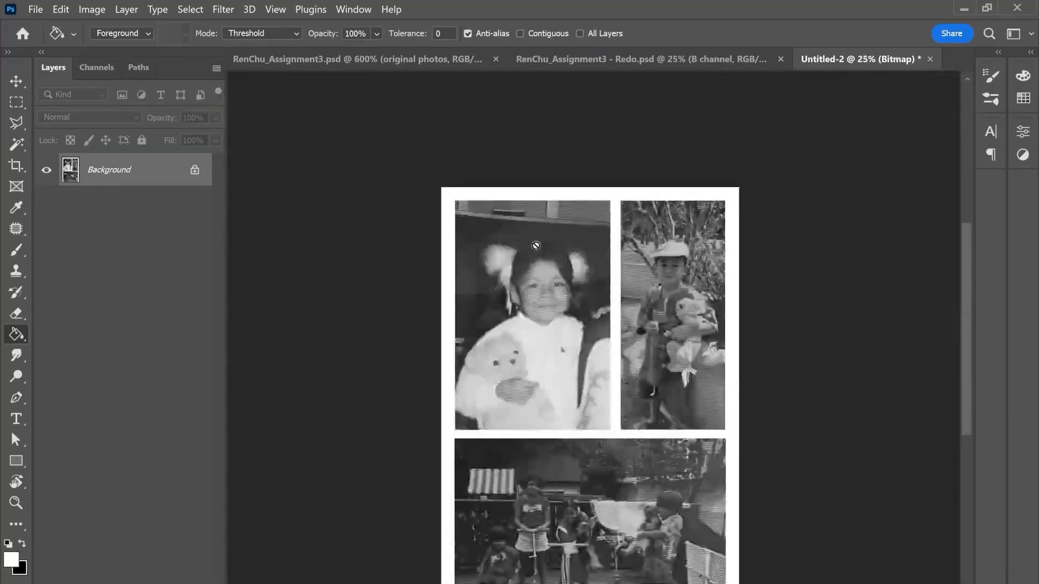
# Step: Select the entire line halftone bitmap with the Rectangular Marquee tool and copy it
pyautogui.moveTo(589, 294); pyautogui.dragTo(556, 222)
pyautogui.click(15, 102)
pyautogui.moveTo(385, 109); pyautogui.dragTo(706, 576)
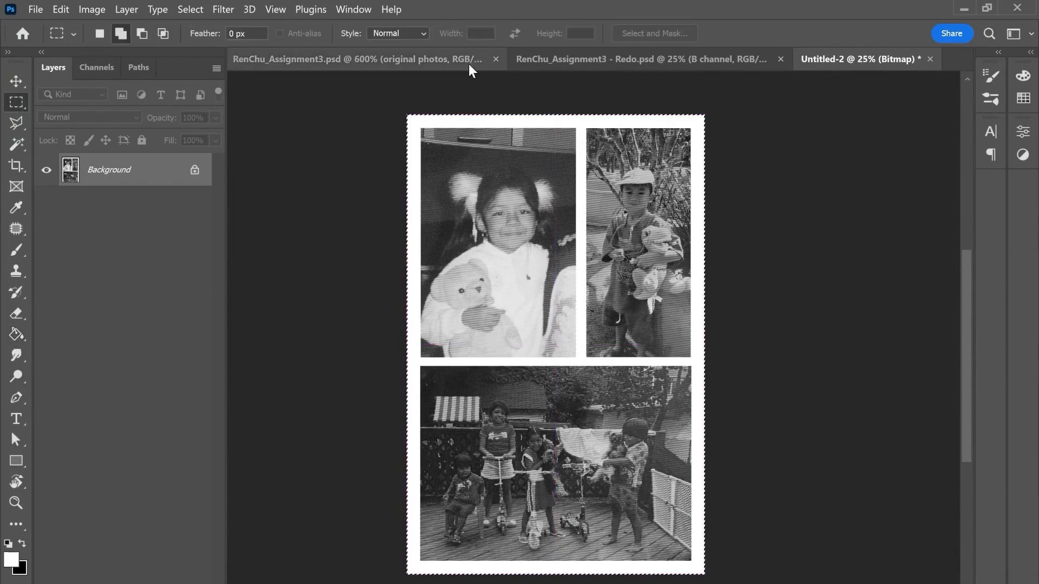
# Step: Switch to the Redo document, then collapse and hide the pre-bitmap group
pyautogui.click(431, 63)
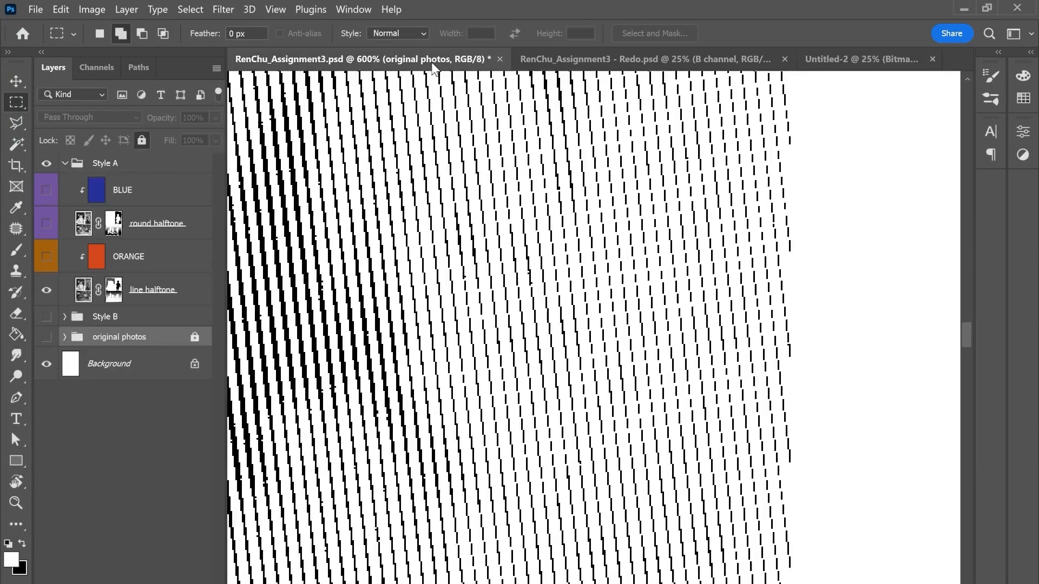
pyautogui.click(598, 63)
pyautogui.click(64, 197)
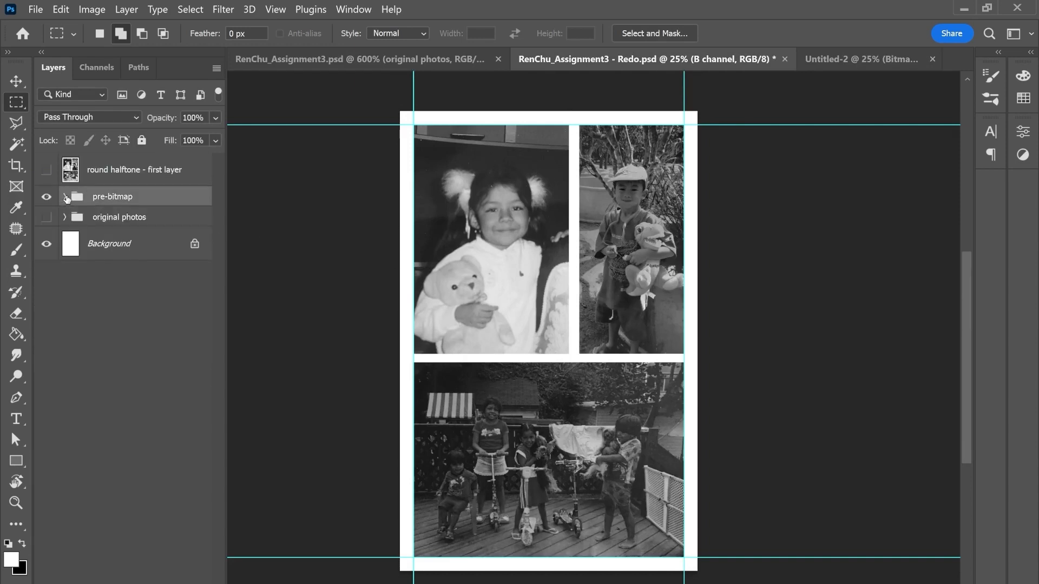
pyautogui.click(47, 197)
# Step: Add a new layer directly above the pre-bitmap group and paste the copied line halftone collage into it
pyautogui.click(119, 182)
pyautogui.click(117, 199)
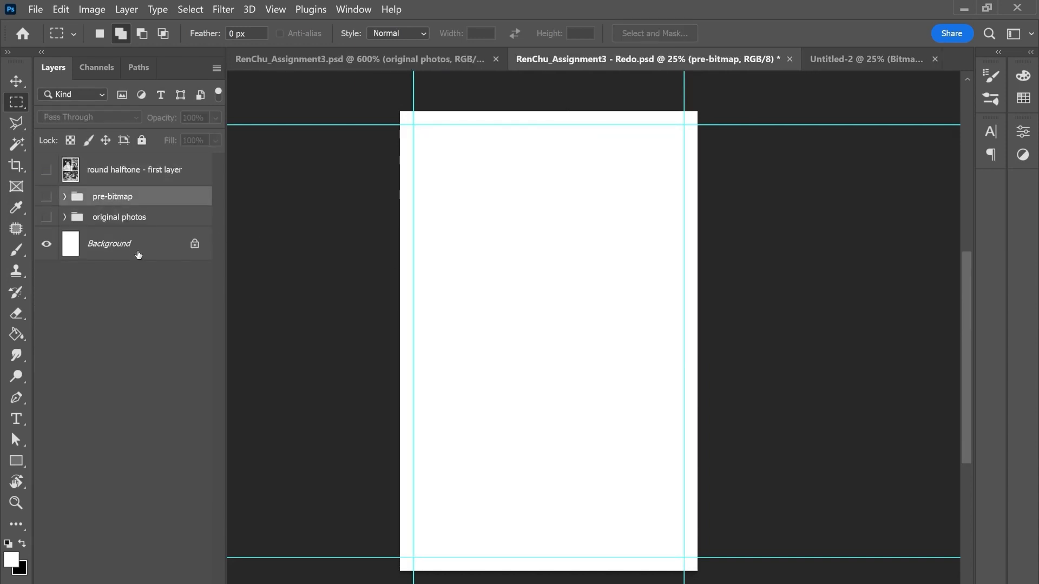
pyautogui.click(185, 583)
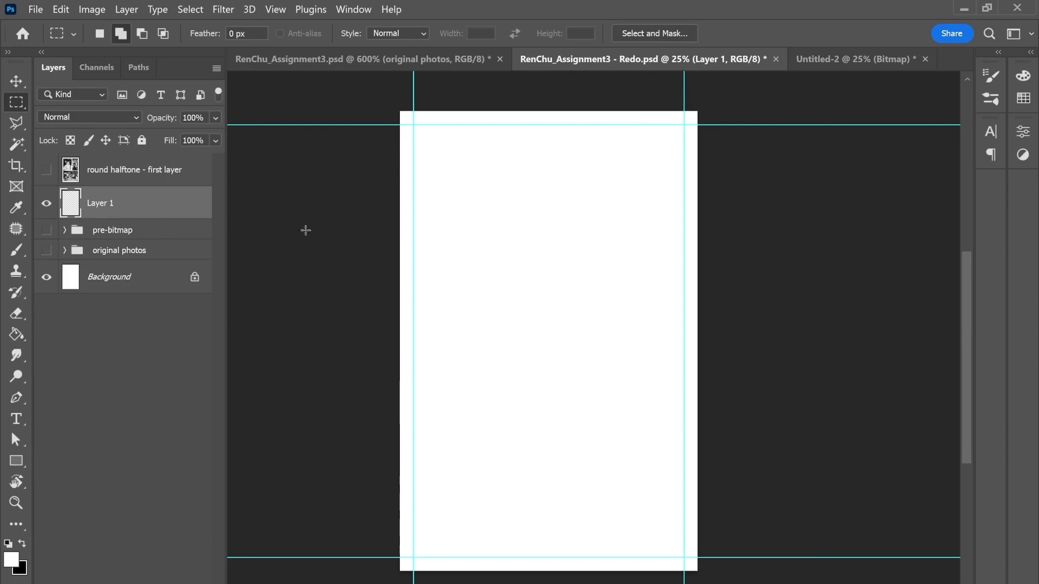
pyautogui.hotkey('ctrl', 'v')
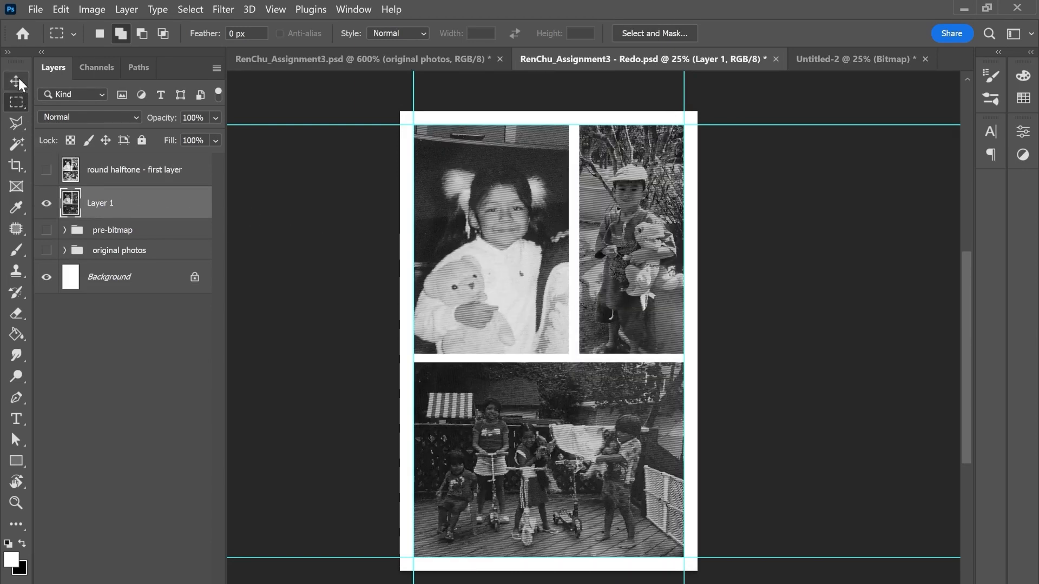
# Step: Rename the pasted line halftone layer as "line halftone - second layer" and save the document
pyautogui.click(18, 79)
pyautogui.doubleClick(100, 203)
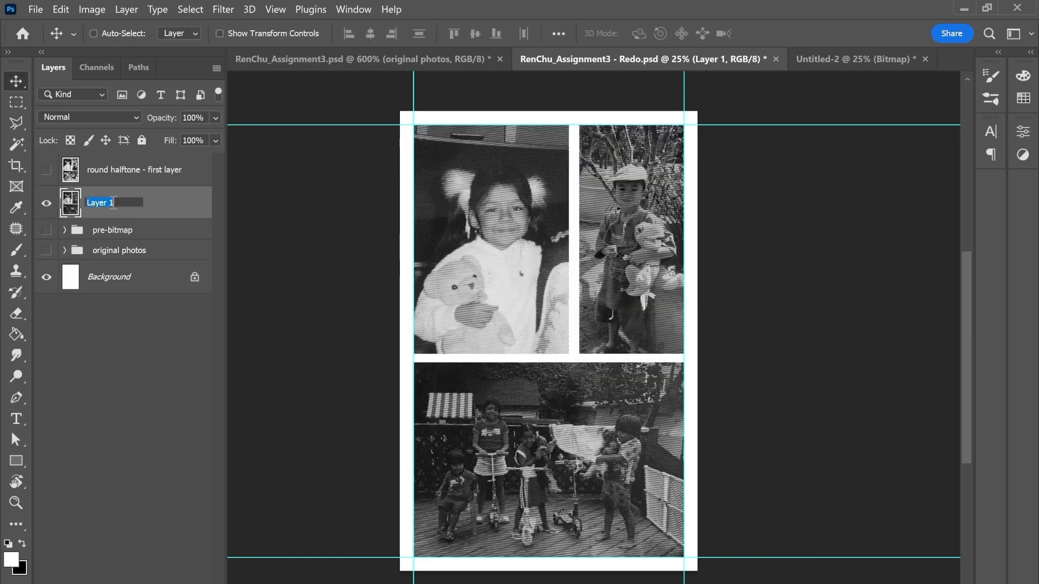
pyautogui.write('line halftone')
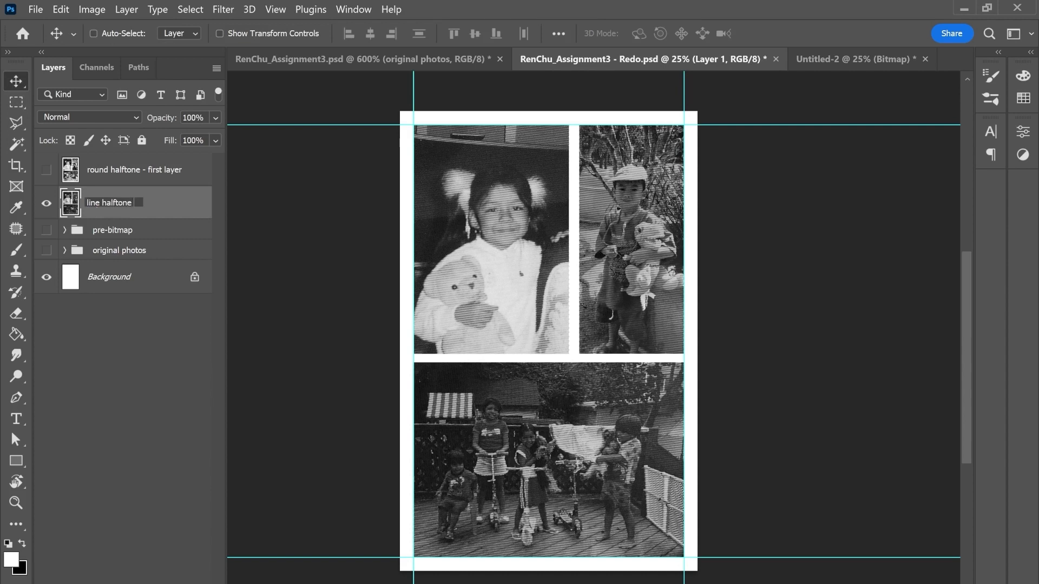
pyautogui.write(' - second layer')
pyautogui.press('Return')
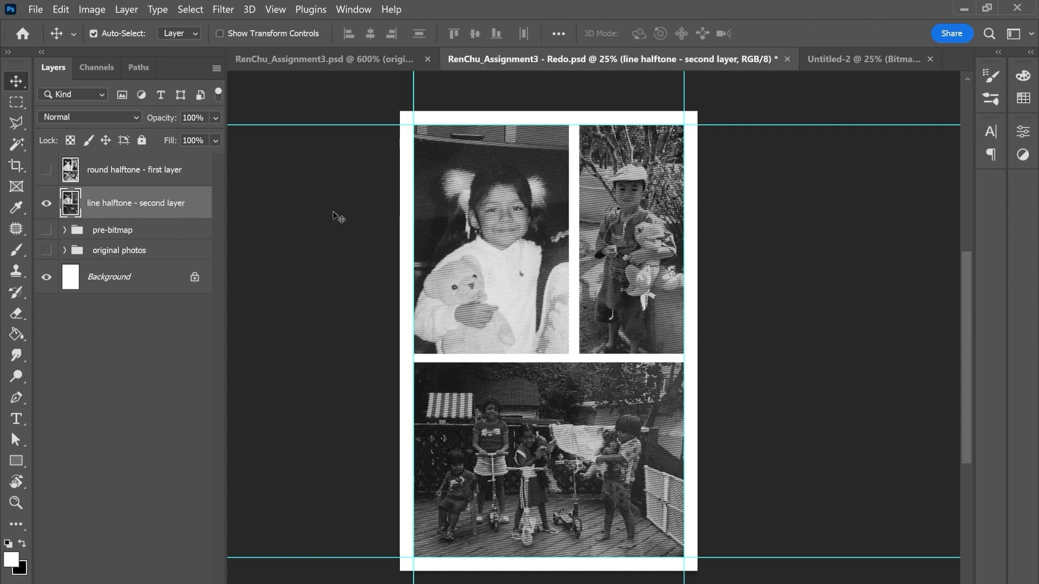
pyautogui.hotkey('ctrl', 's')
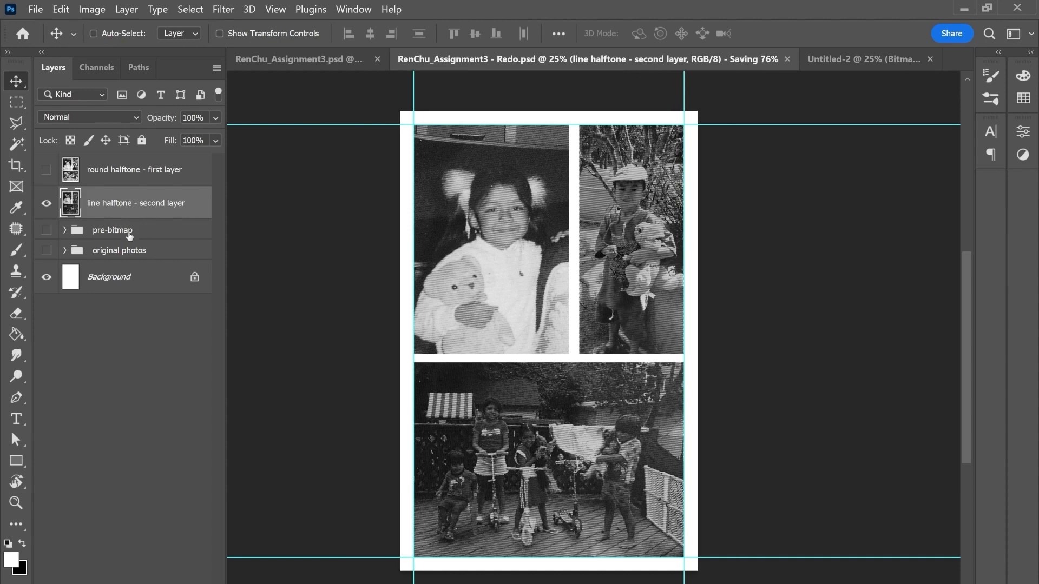
# Step: Delete the pre-bitmap group and lock the original photos group
pyautogui.click(110, 233)
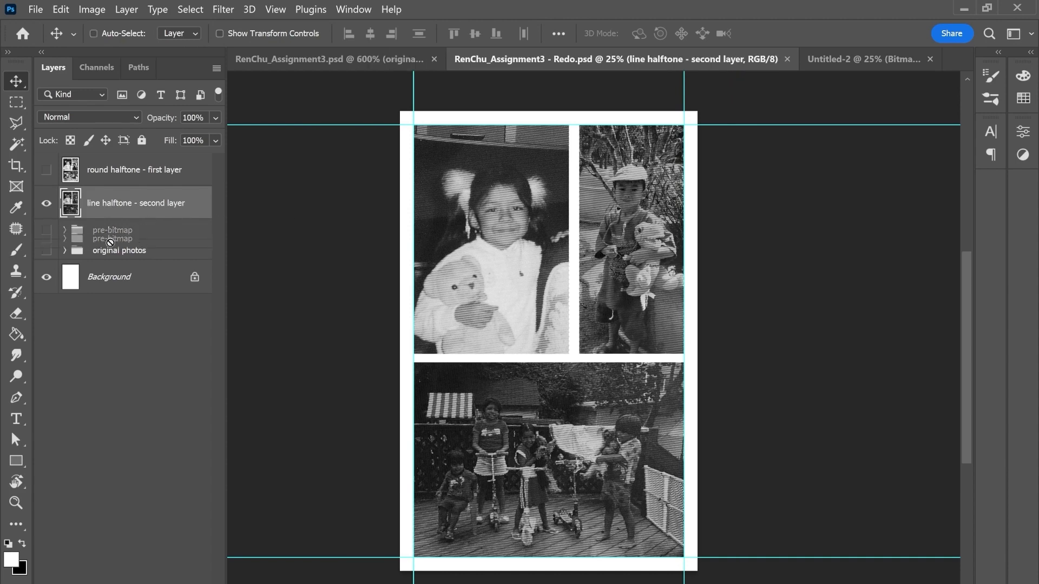
pyautogui.press('Delete')
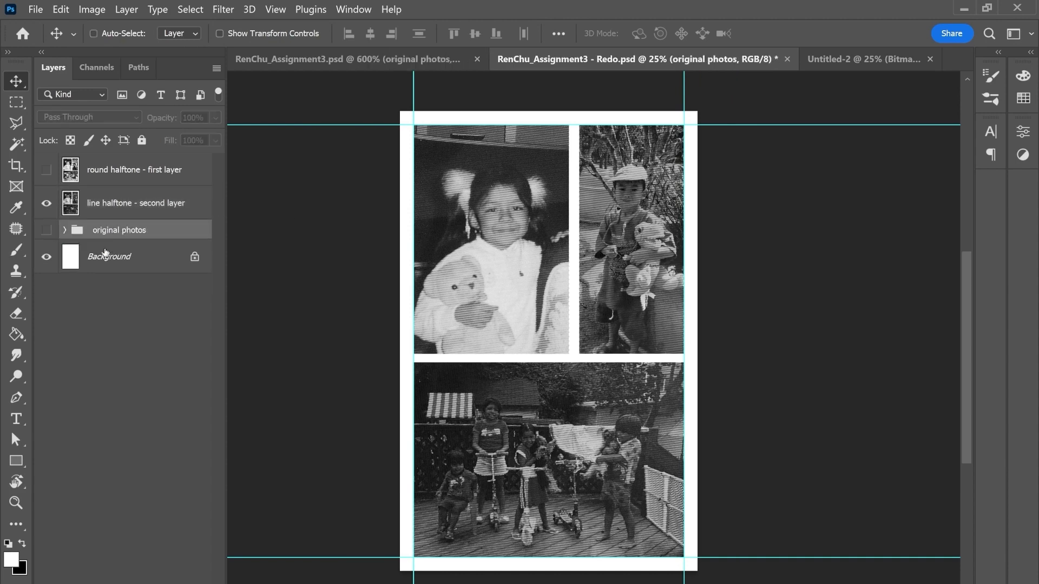
pyautogui.click(142, 141)
# Step: Show the round halftone layer and set the blend mode of both halftone layers to Multiply
pyautogui.click(123, 204)
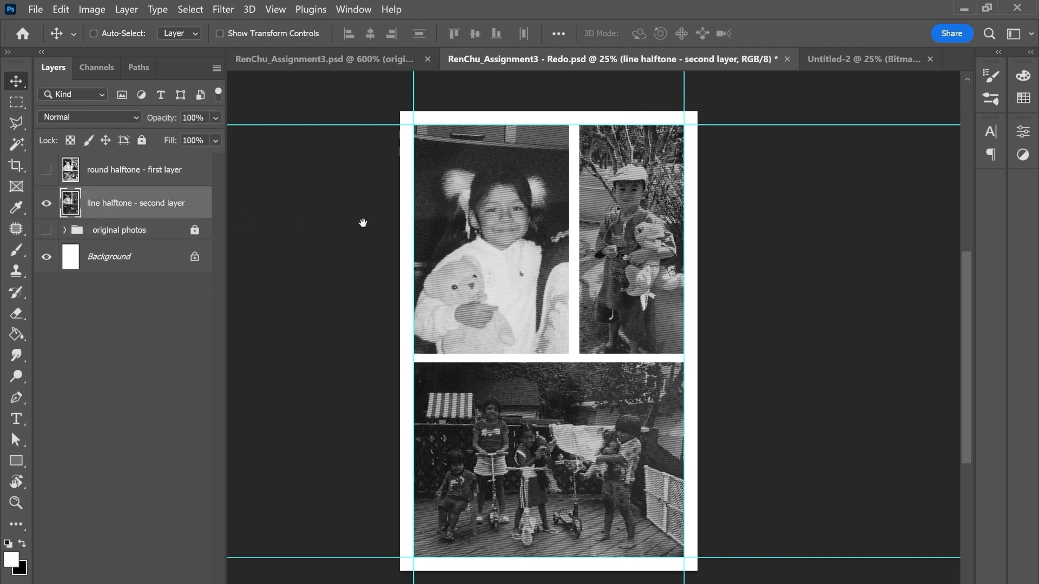
pyautogui.moveTo(362, 222); pyautogui.dragTo(379, 233)
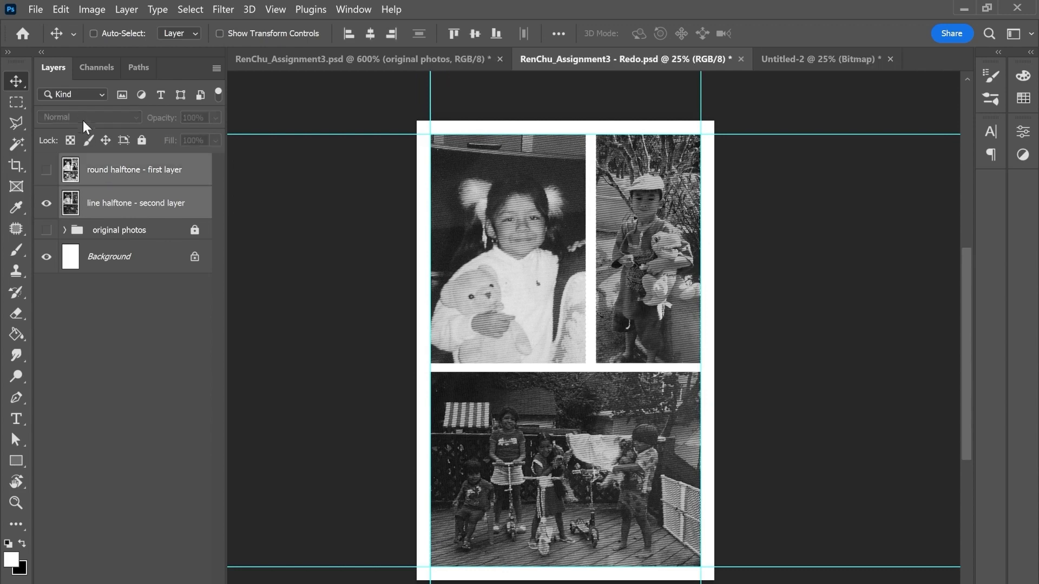
pyautogui.click(115, 171)
pyautogui.click(46, 170)
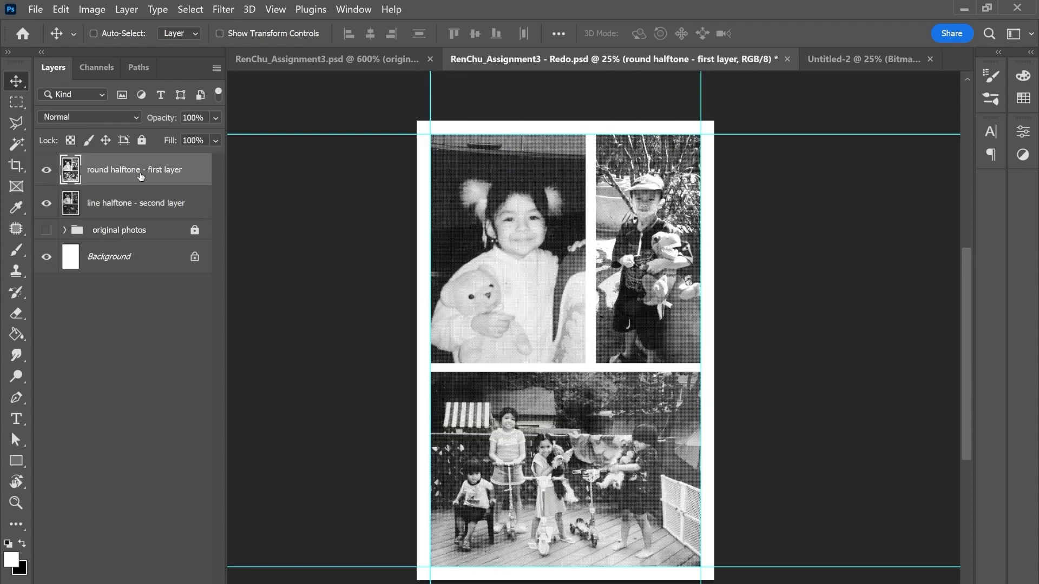
pyautogui.keyDown('shift'); pyautogui.click(130, 206); pyautogui.keyUp('shift')
pyautogui.click(93, 118)
pyautogui.click(66, 177)
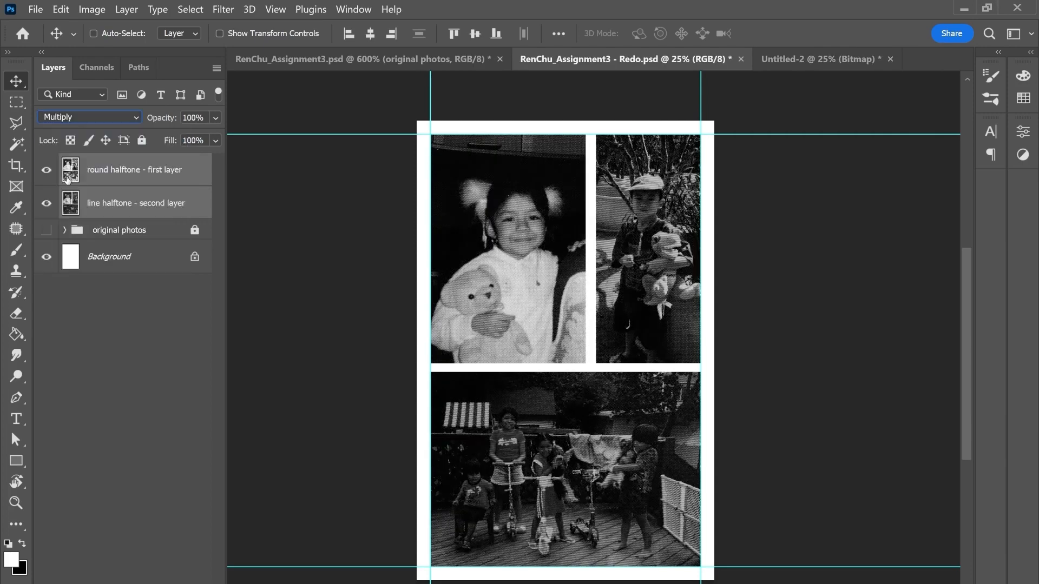
# Step: Add a new layer above the round halftone layer and load the SVA RISO blue and orange swatches as working colors
pyautogui.click(125, 178)
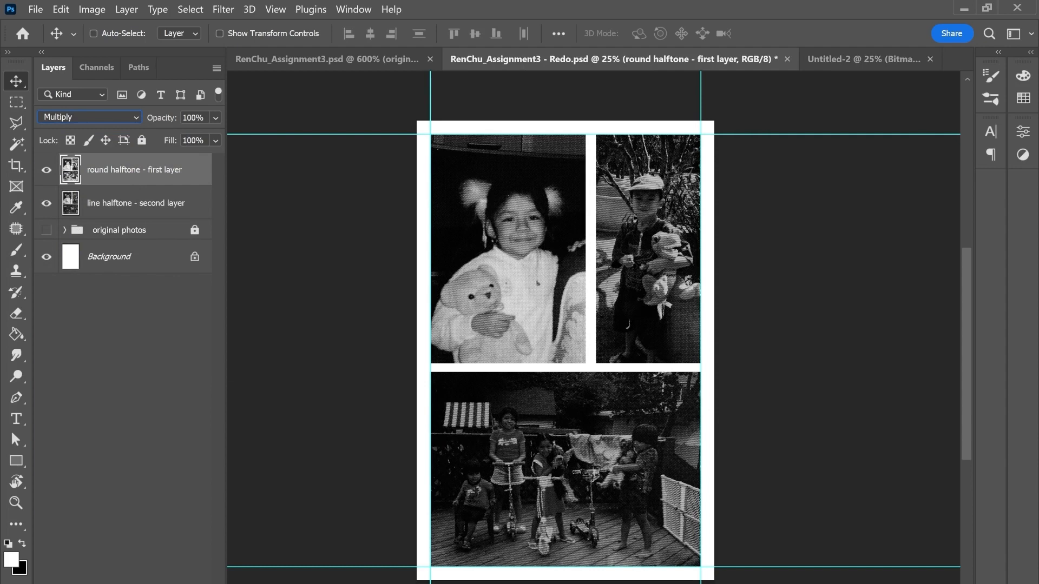
pyautogui.hotkey('ctrl', 'shift', 'alt', 'n')
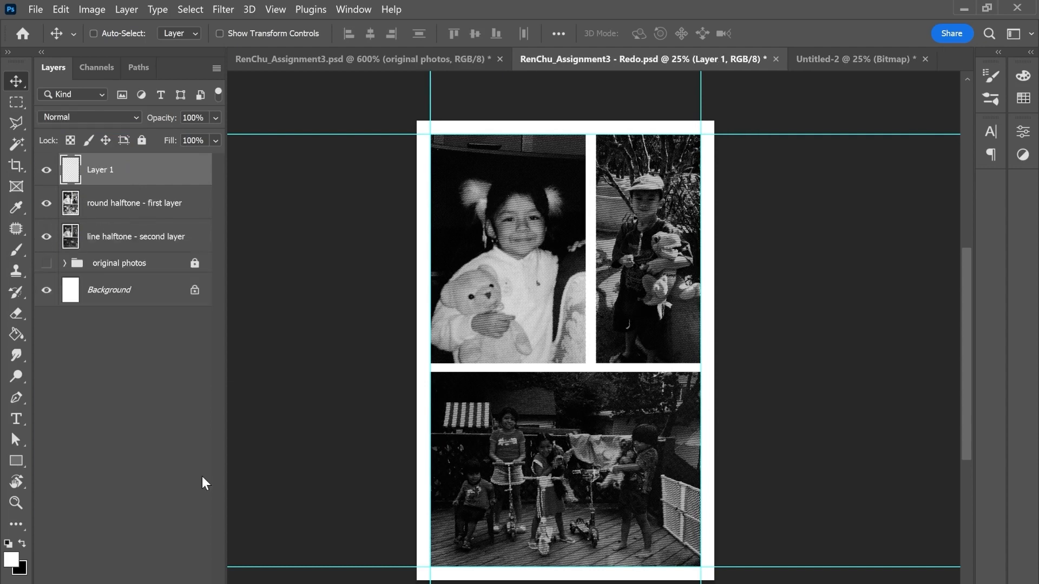
pyautogui.click(1023, 105)
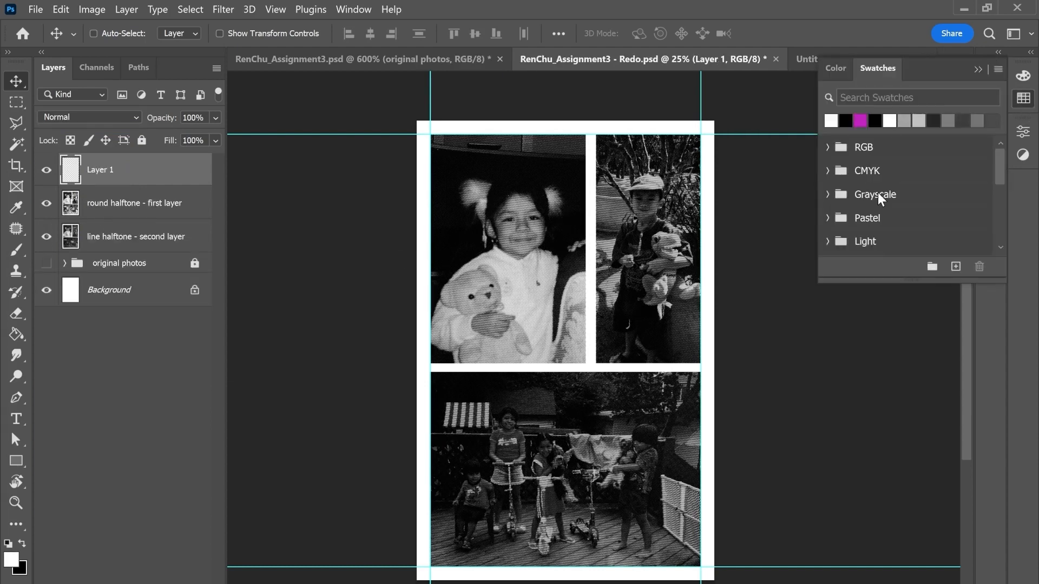
pyautogui.scroll(-5, 879, 200)
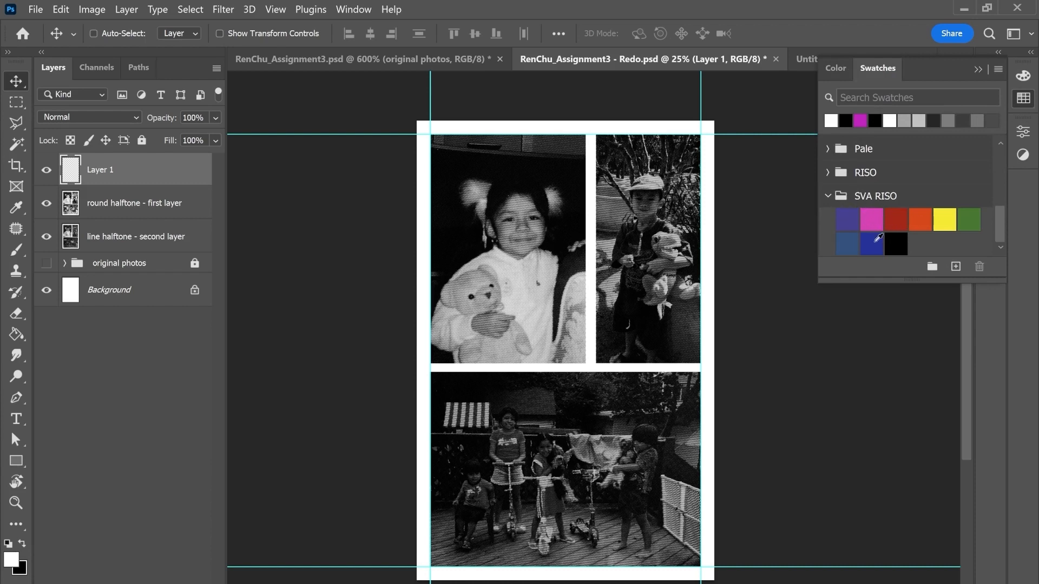
pyautogui.click(872, 242)
pyautogui.click(920, 219)
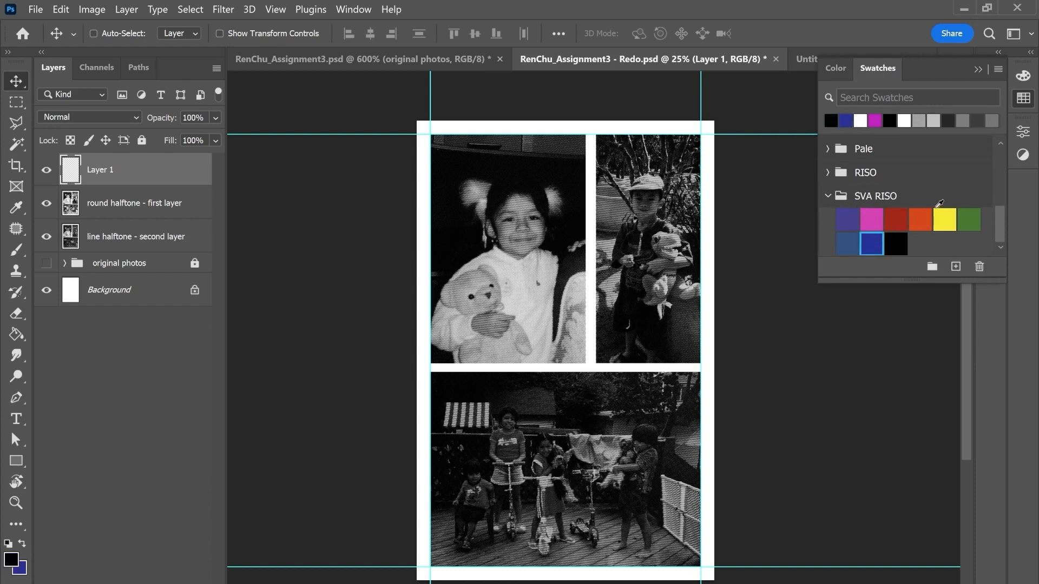
pyautogui.click(981, 72)
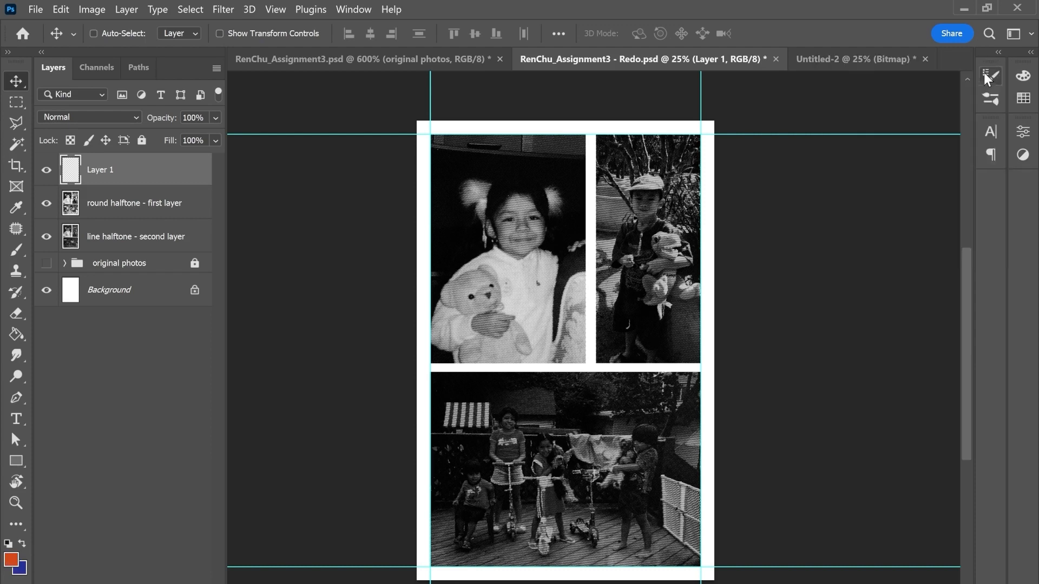
# Step: Fill the new layer above the round halftone layer with the blue color using the Paint Bucket
pyautogui.press('x')
pyautogui.press('g')
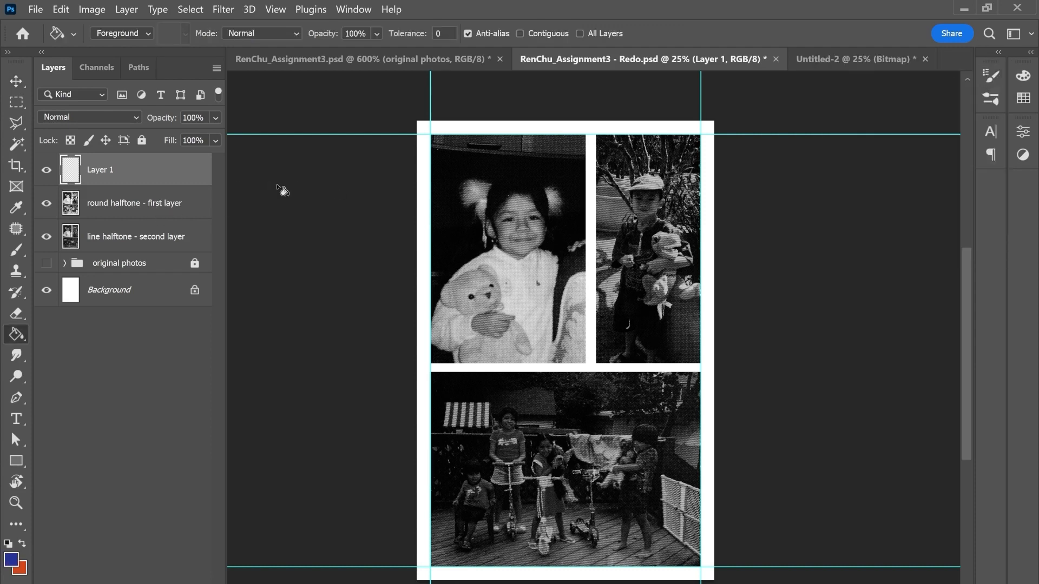
pyautogui.click(518, 235)
# Step: Clip the blue layer to the round halftone layer and set its blend mode to Screen
pyautogui.rightClick(104, 171)
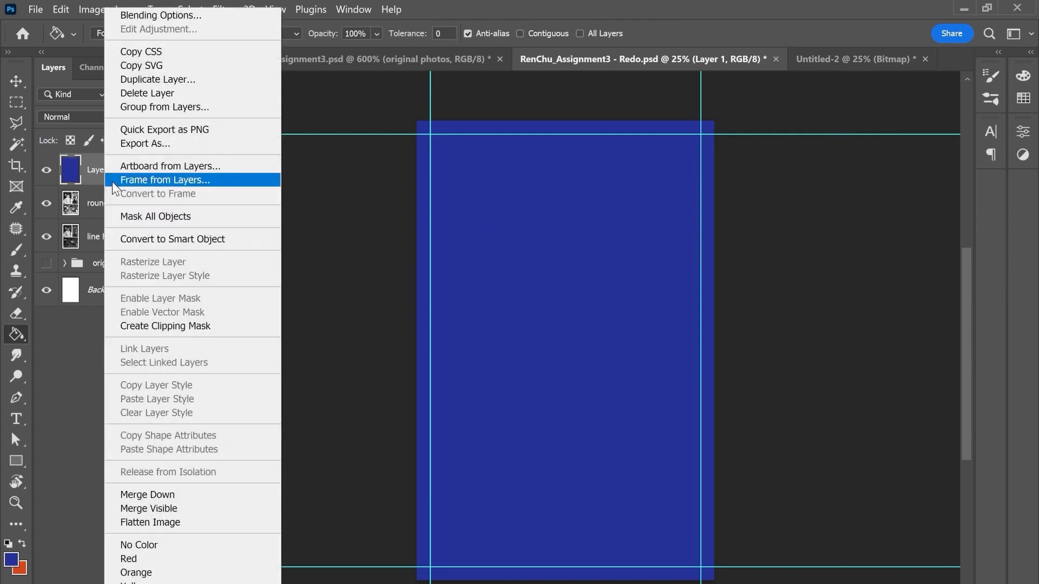
pyautogui.click(147, 325)
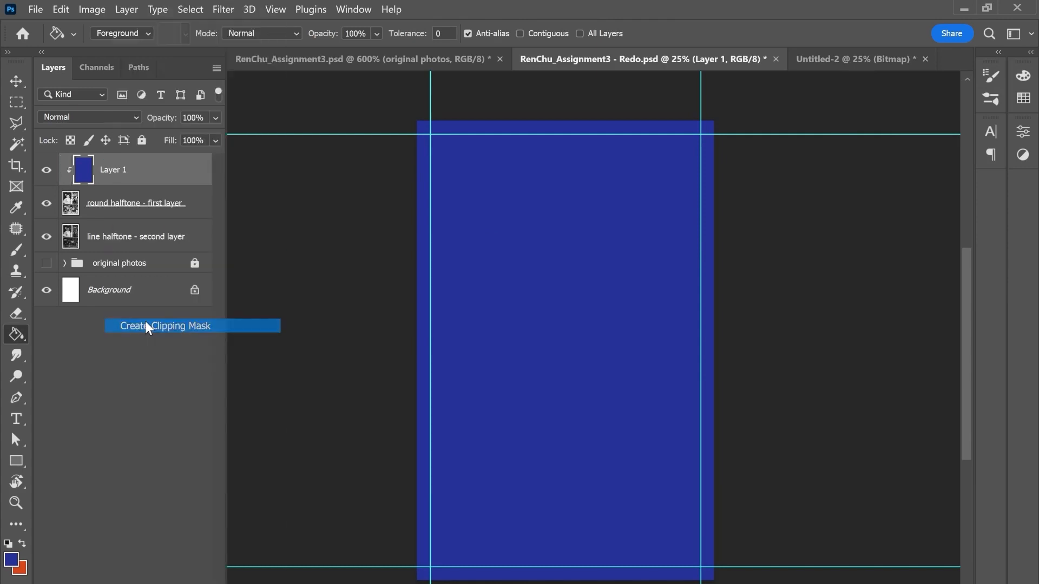
pyautogui.click(113, 117)
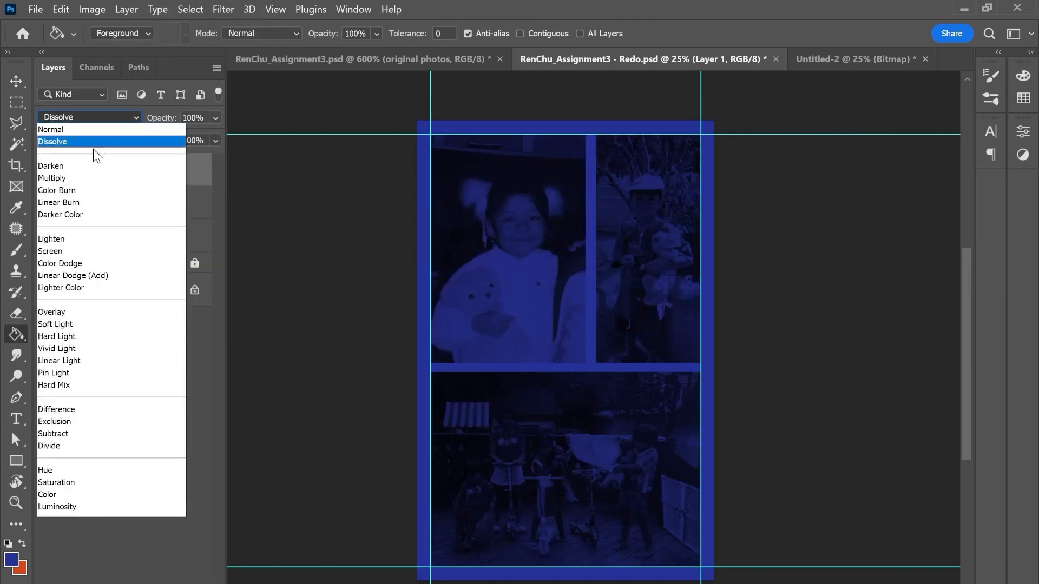
pyautogui.click(70, 252)
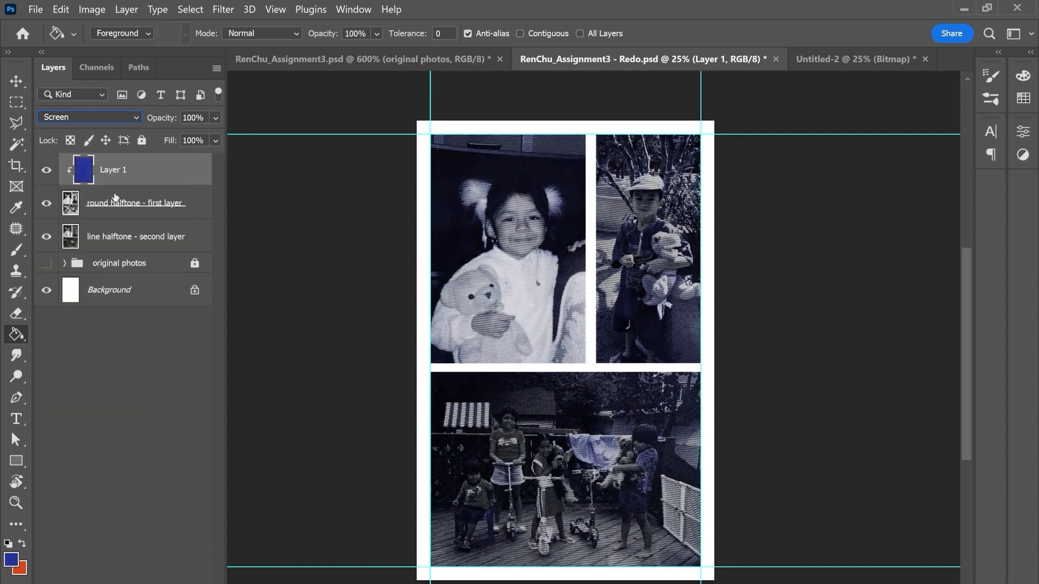
# Step: Add a new layer directly above the line halftone layer and fill it with the orange color
pyautogui.click(169, 236)
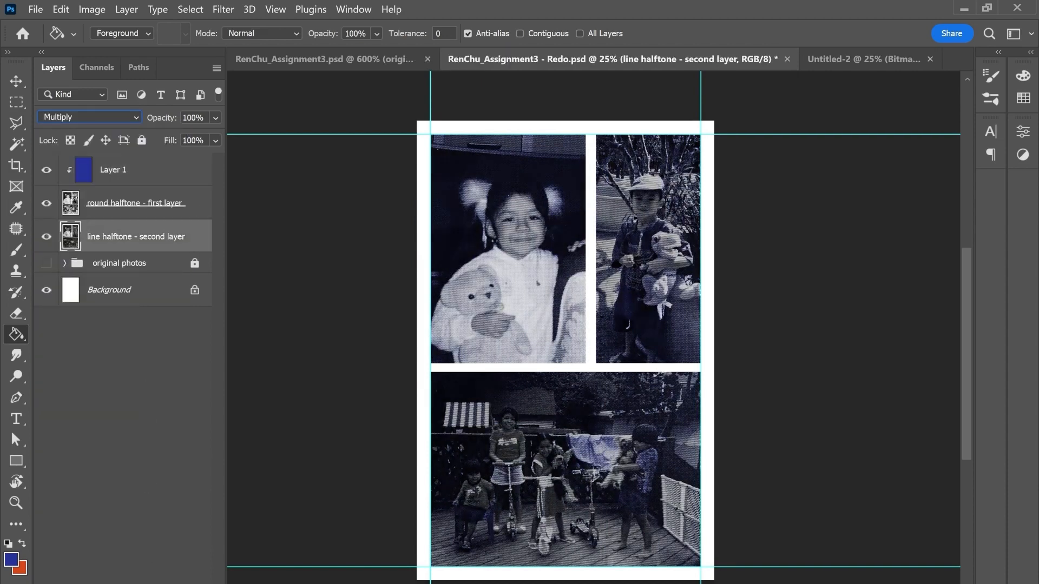
pyautogui.hotkey('ctrl', 'shift', 'alt', 'n')
pyautogui.press('x')
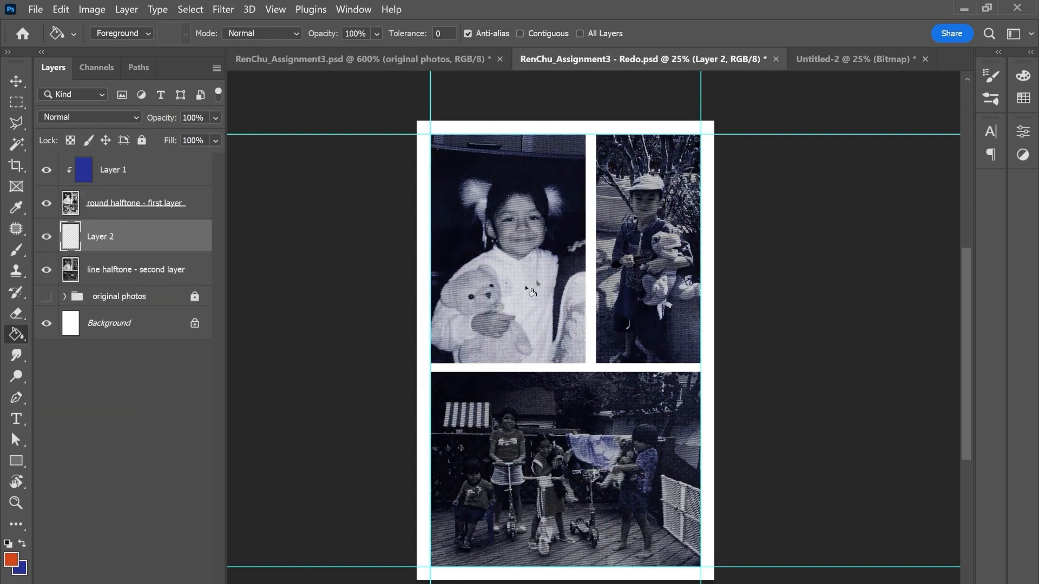
pyautogui.click(526, 285)
# Step: Clip the orange layer to the line halftone layer and set its blend mode to Screen
pyautogui.rightClick(126, 244)
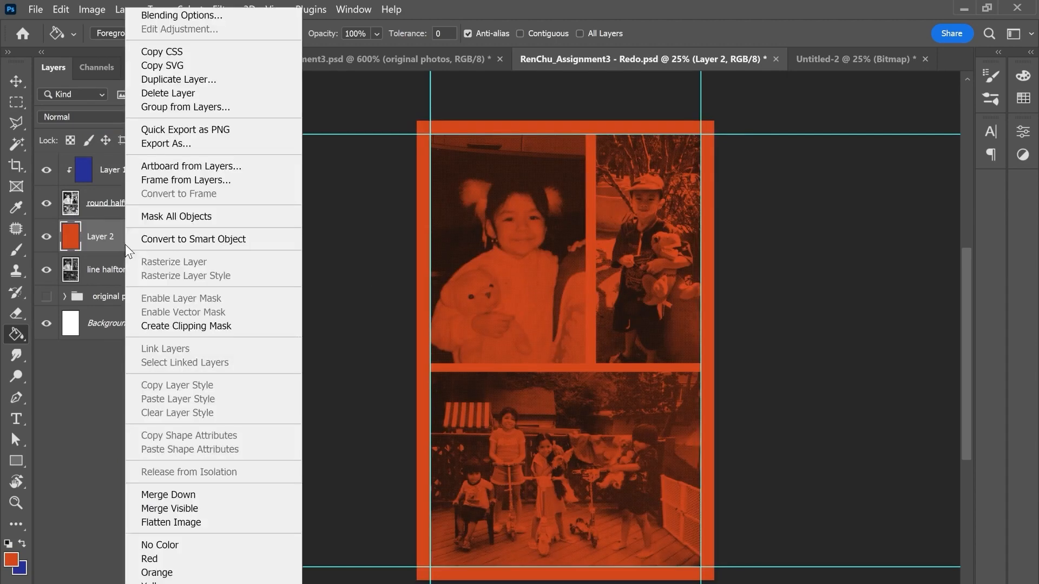
pyautogui.click(181, 326)
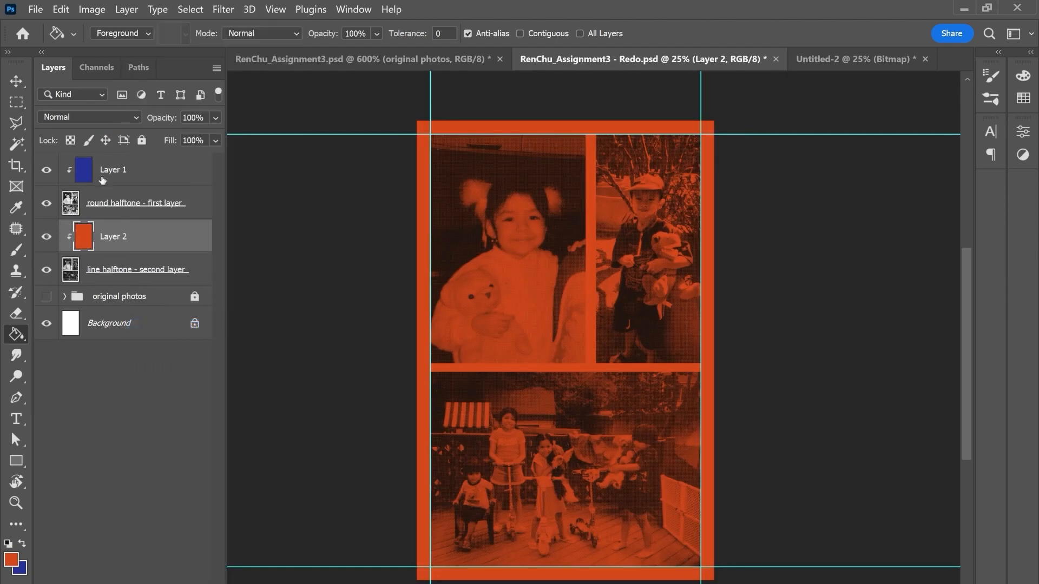
pyautogui.click(99, 116)
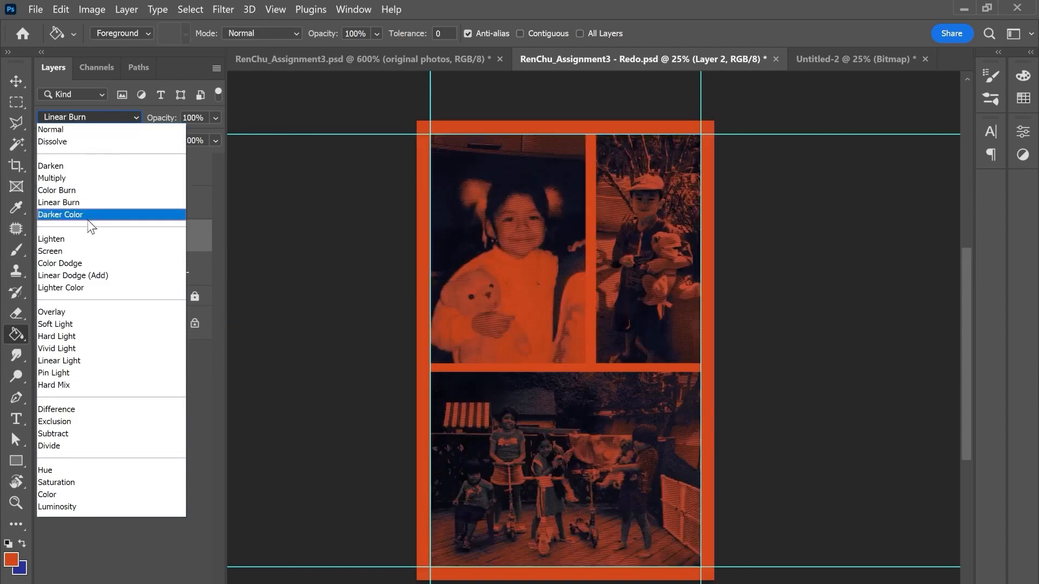
pyautogui.click(81, 253)
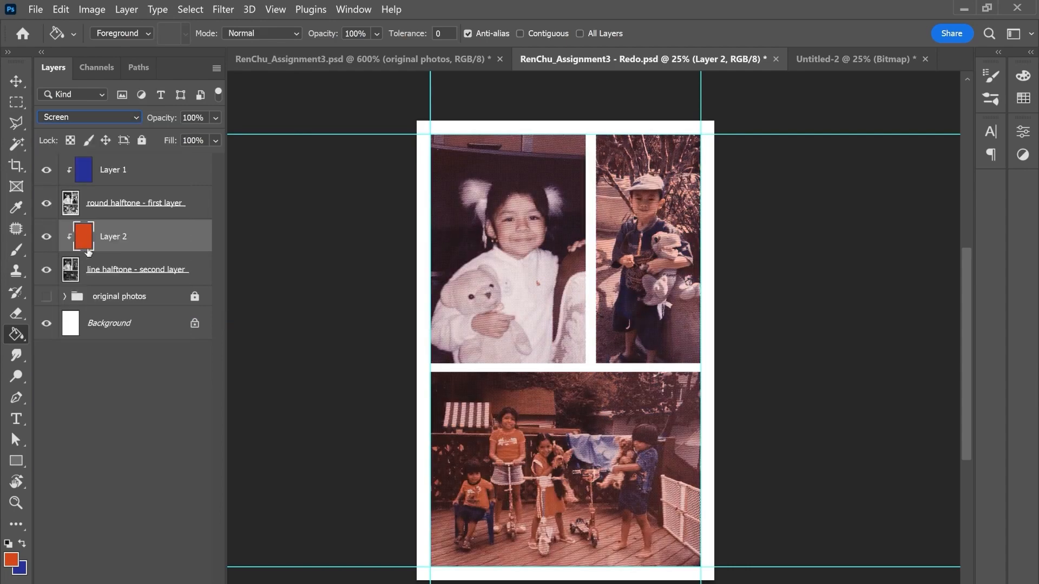
pyautogui.click(202, 274)
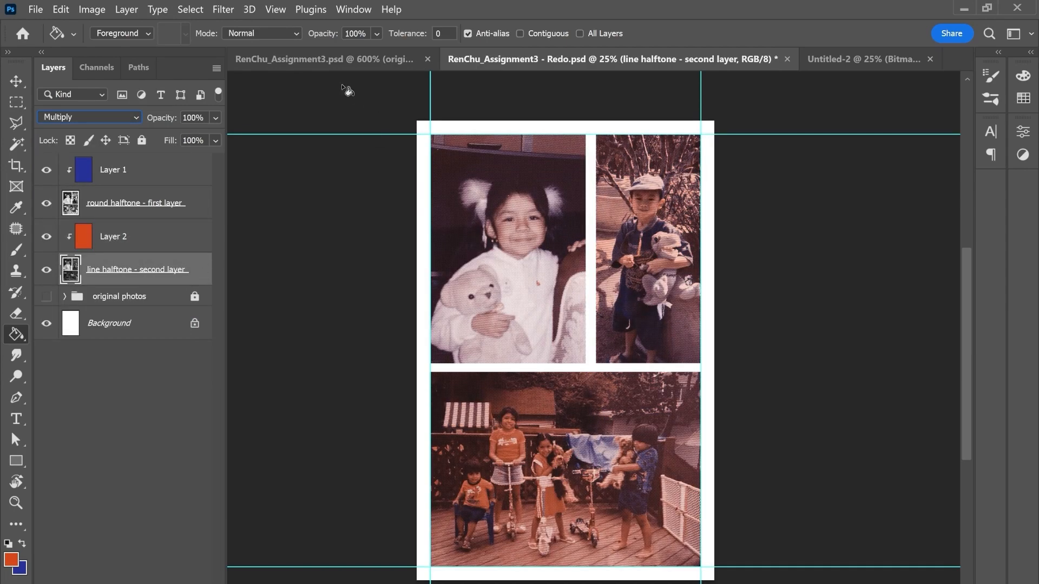
pyautogui.click(16, 81)
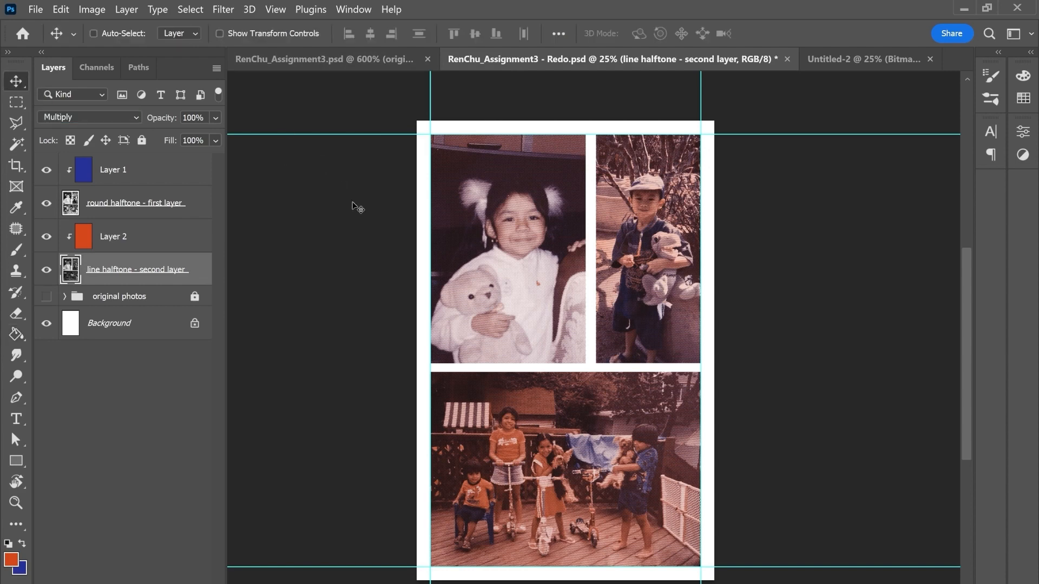
# Step: Switch to the original Assignment3 document and show the BLUE, round halftone and ORANGE layers in the Style A group
pyautogui.click(345, 62)
pyautogui.hotkey('ctrl', '-')
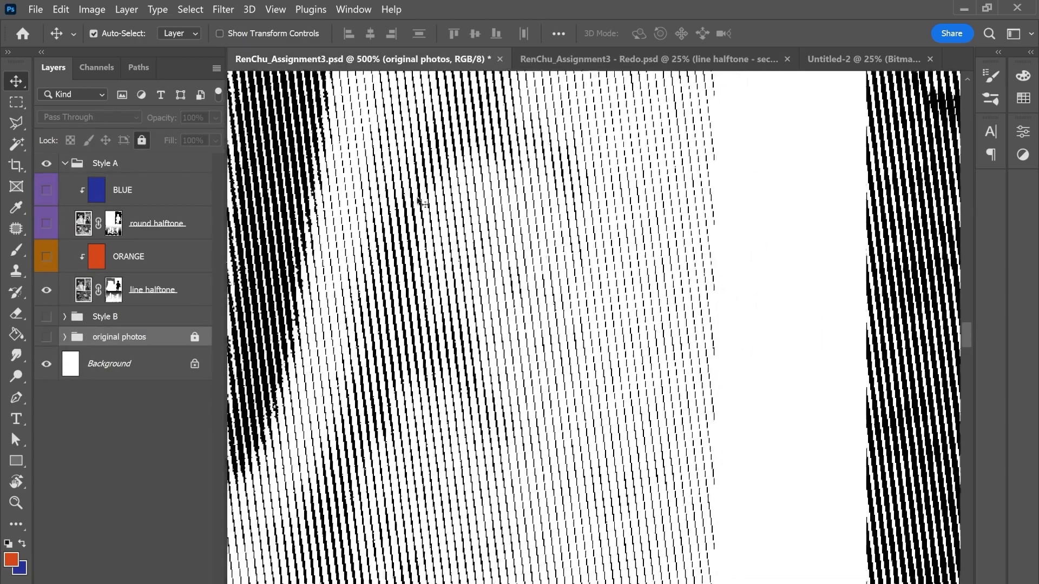
pyautogui.hotkey('ctrl', '-')
pyautogui.hotkey('ctrl', '-')
pyautogui.hotkey('ctrl', '-')
pyautogui.hotkey('ctrl', '-')
pyautogui.hotkey('ctrl', '-')
pyautogui.hotkey('ctrl', '-')
pyautogui.hotkey('ctrl', '-')
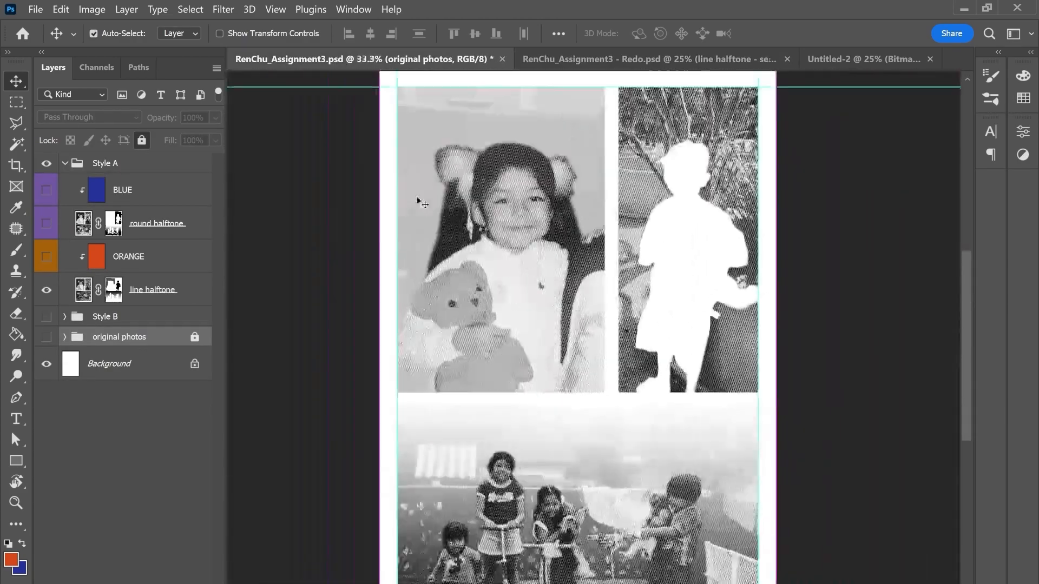
pyautogui.hotkey('ctrl', '-')
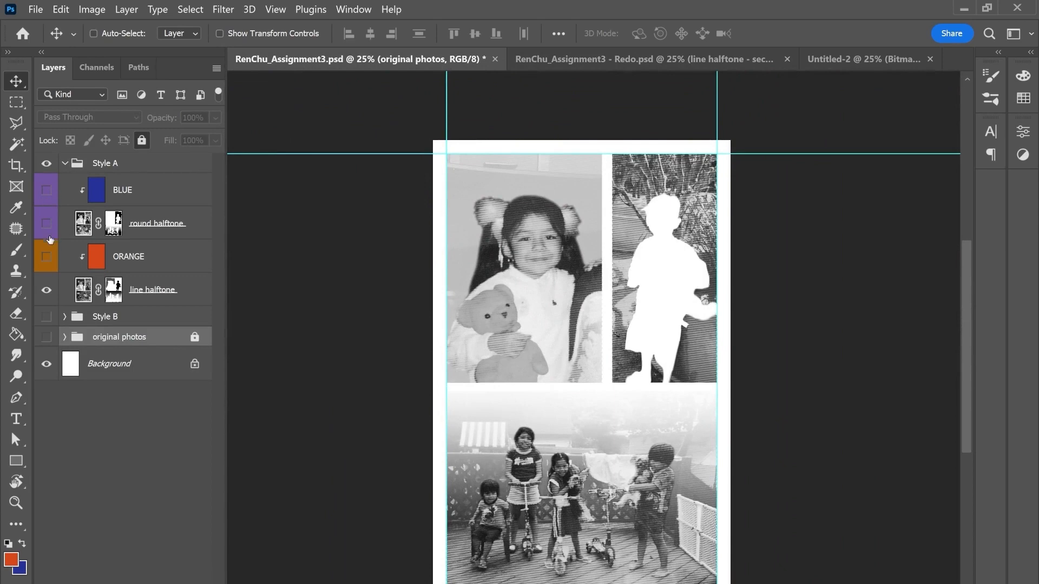
pyautogui.moveTo(50, 237); pyautogui.dragTo(50, 260)
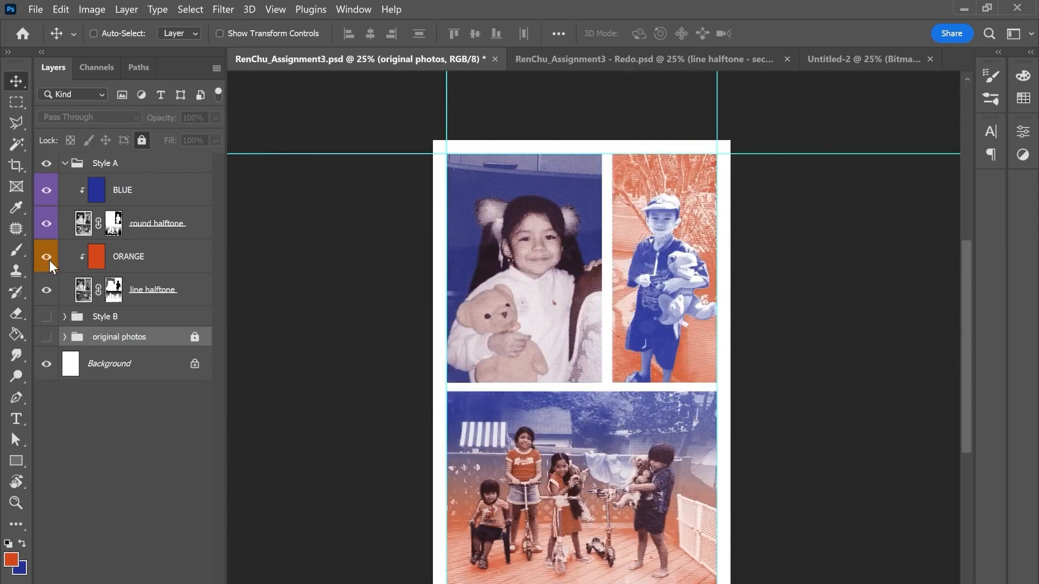
# Step: Disable the layer masks on the round halftone and line halftone layers in the Style A group
pyautogui.rightClick(114, 230)
pyautogui.click(133, 238)
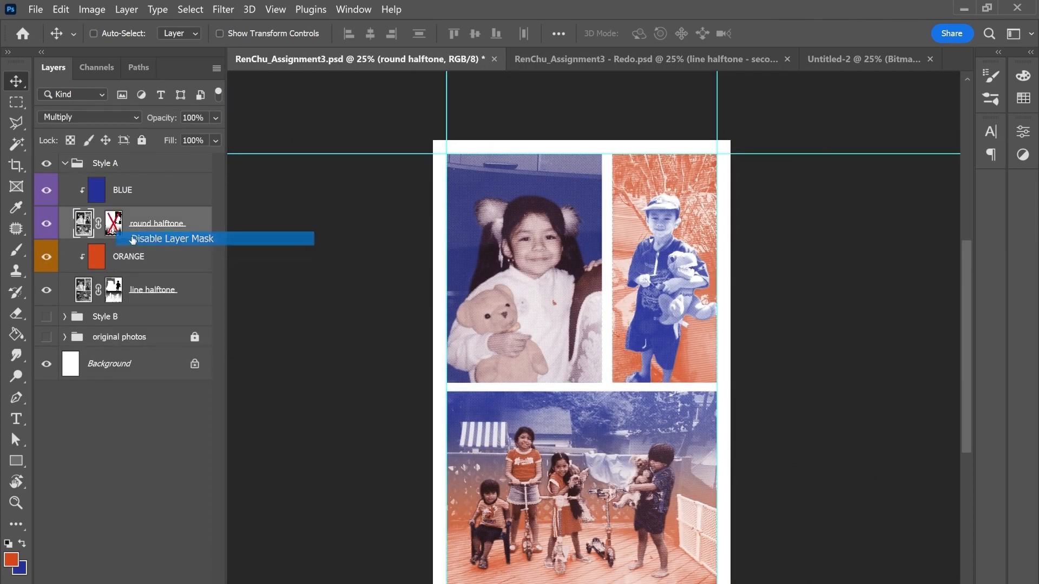
pyautogui.rightClick(114, 287)
pyautogui.click(133, 293)
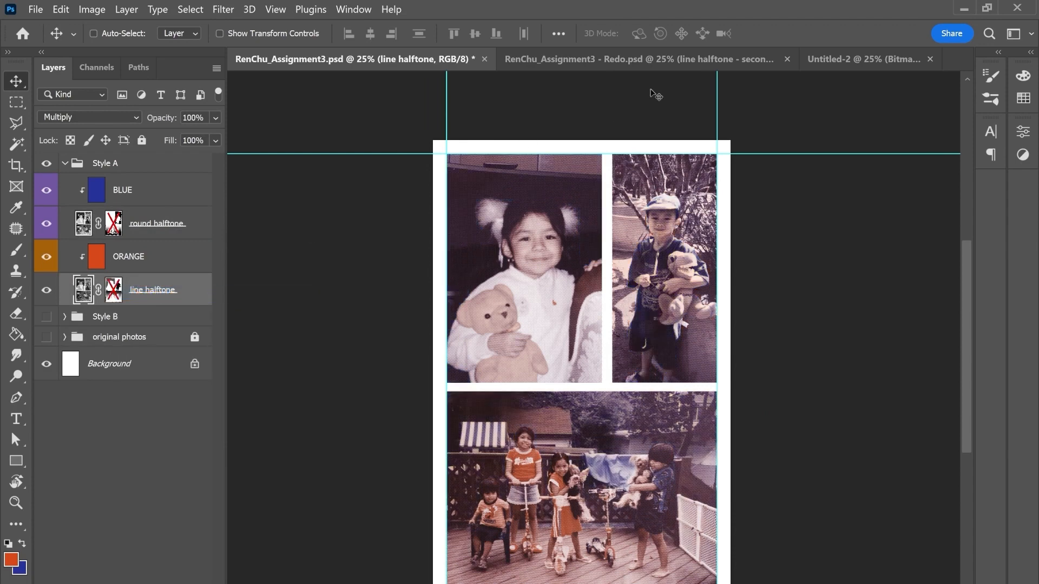
# Step: Compare the color results of the original Assignment3 document and the Redo document
pyautogui.moveTo(647, 122); pyautogui.dragTo(639, 112)
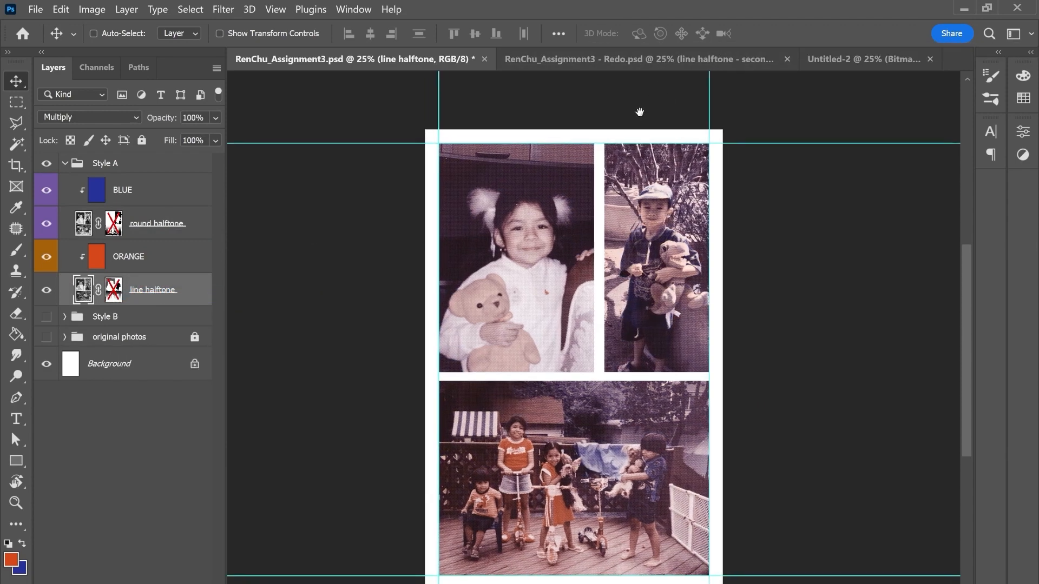
pyautogui.click(661, 60)
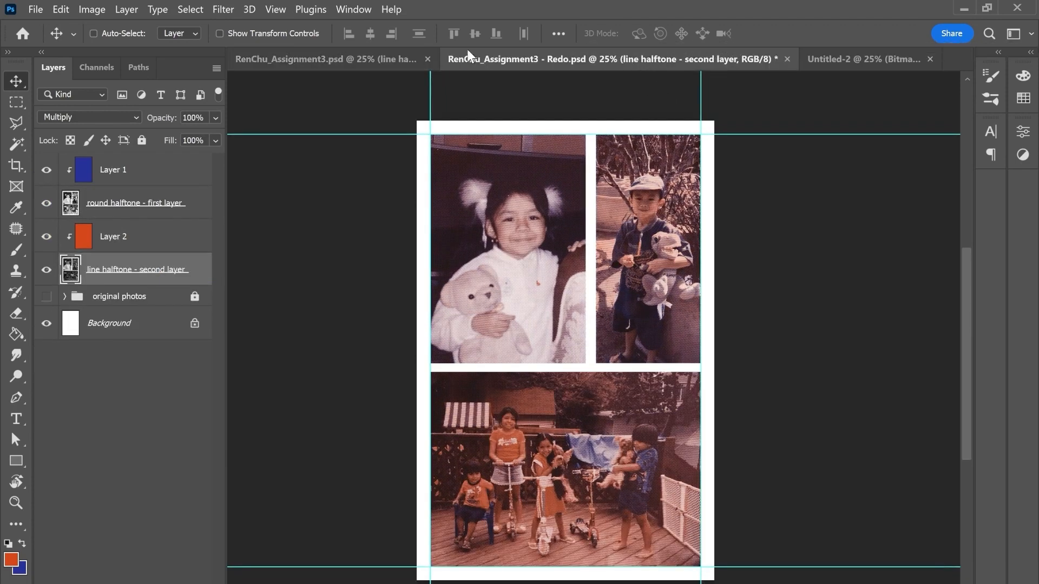
pyautogui.click(385, 57)
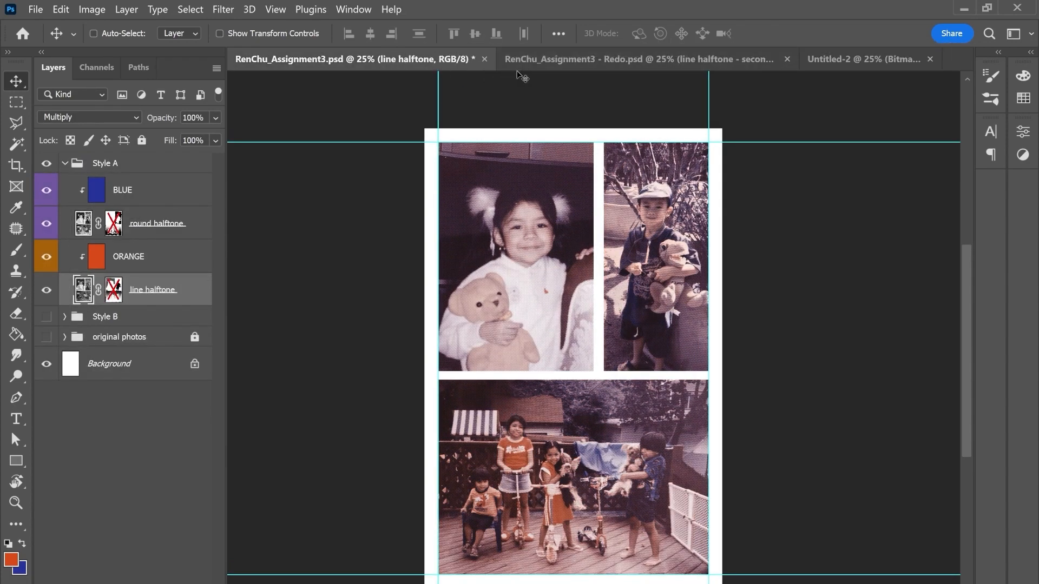
pyautogui.click(567, 63)
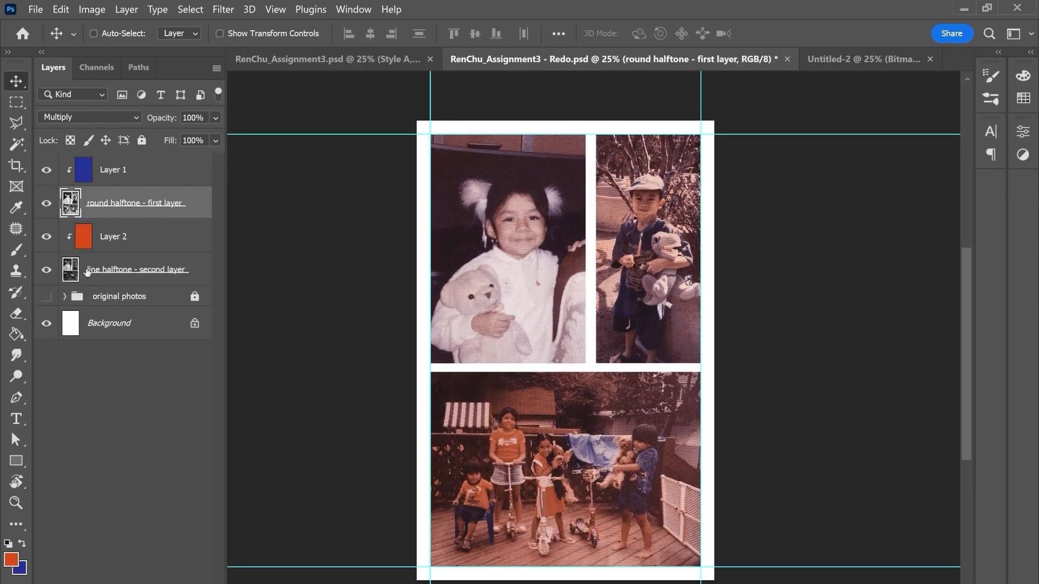
# Step: Unlock the original photos group in the Redo document and expand it along with its pre-bitmap subgroup
pyautogui.click(65, 298)
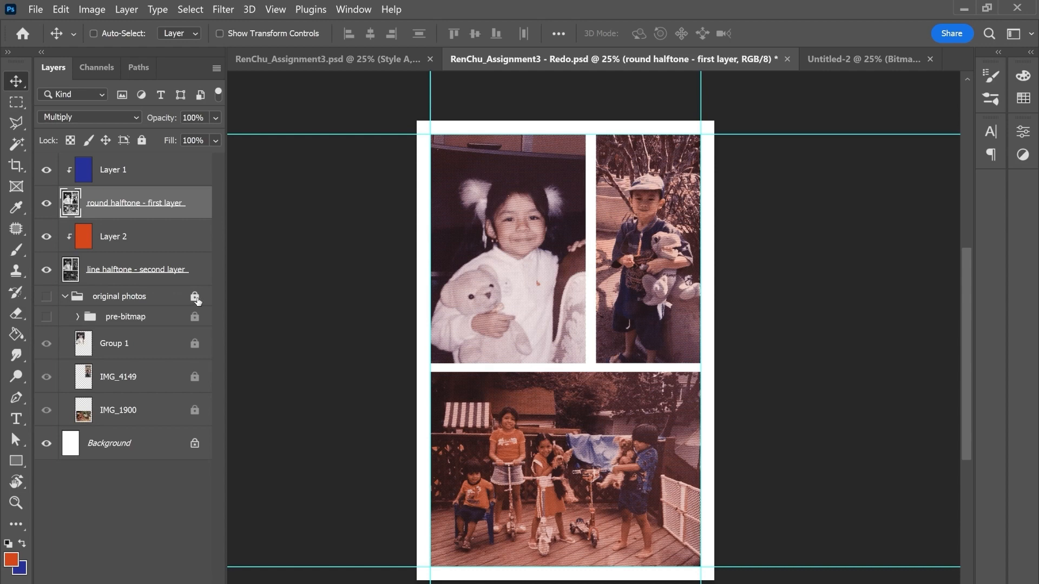
pyautogui.click(196, 299)
pyautogui.click(78, 318)
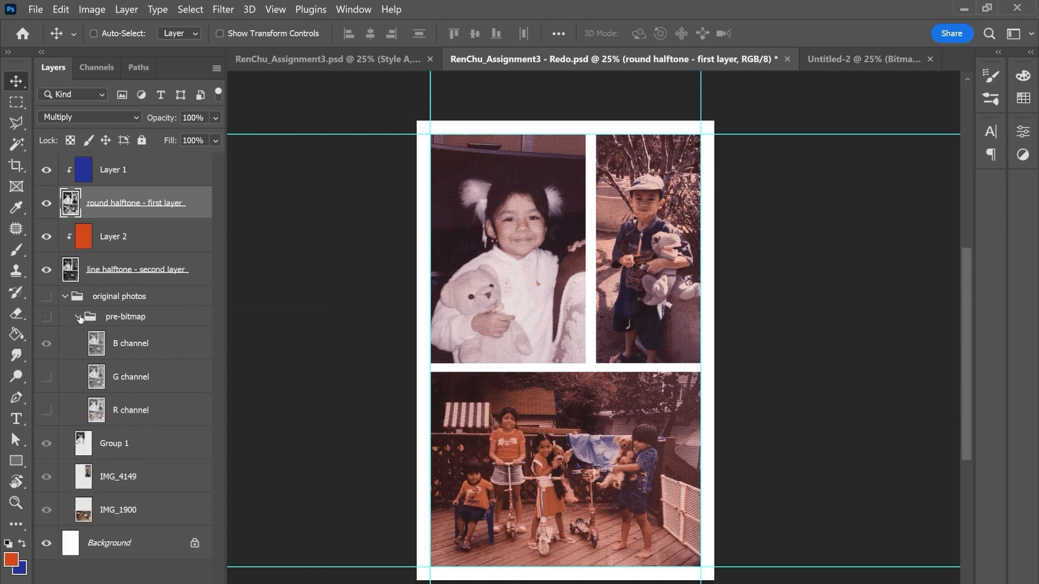
# Step: Hide the color, halftone, B channel and photo layers so that only the G channel layer shows over the background
pyautogui.click(46, 317)
pyautogui.moveTo(47, 169); pyautogui.dragTo(48, 272)
pyautogui.click(46, 351)
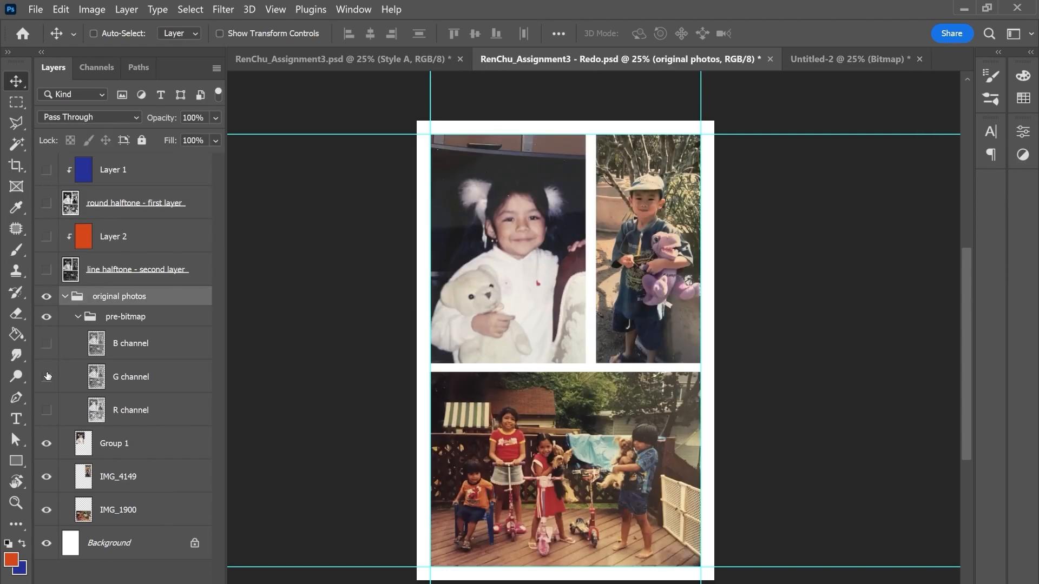
pyautogui.click(48, 378)
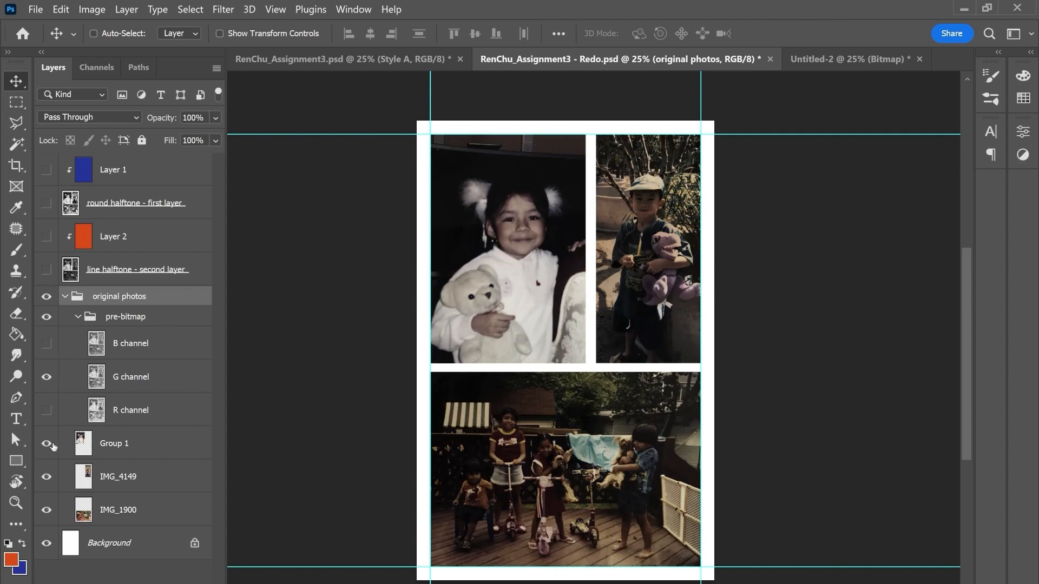
pyautogui.moveTo(47, 445); pyautogui.dragTo(47, 510)
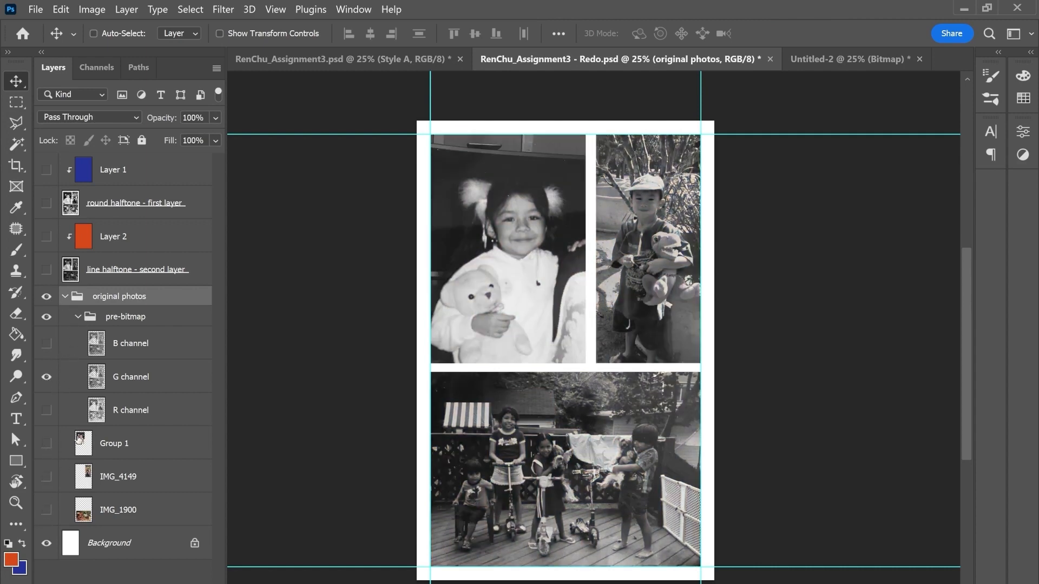
# Step: Duplicate the G channel layer into a new document
pyautogui.click(124, 379)
pyautogui.click(126, 10)
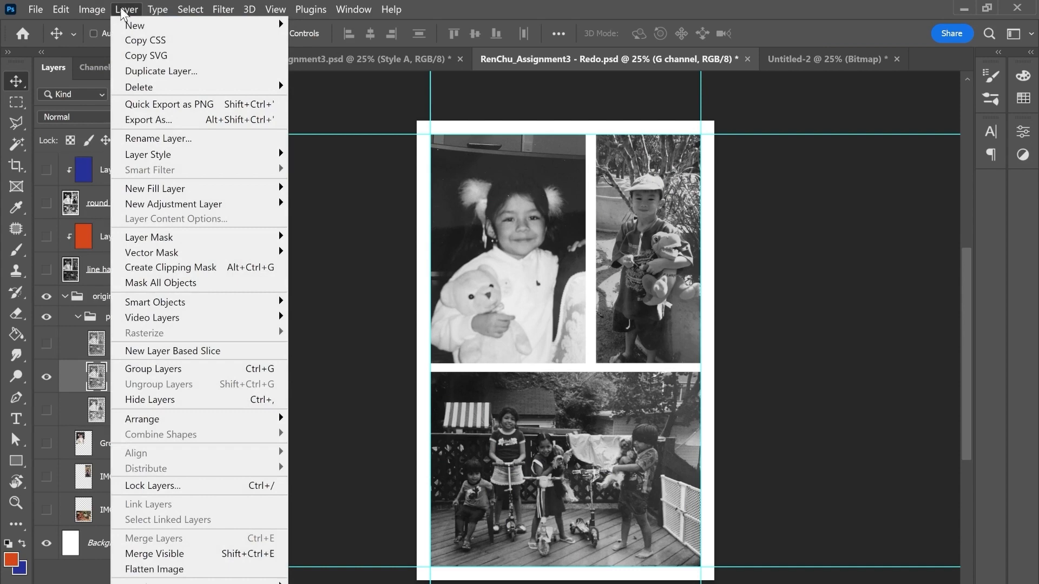
pyautogui.click(141, 71)
pyautogui.click(557, 234)
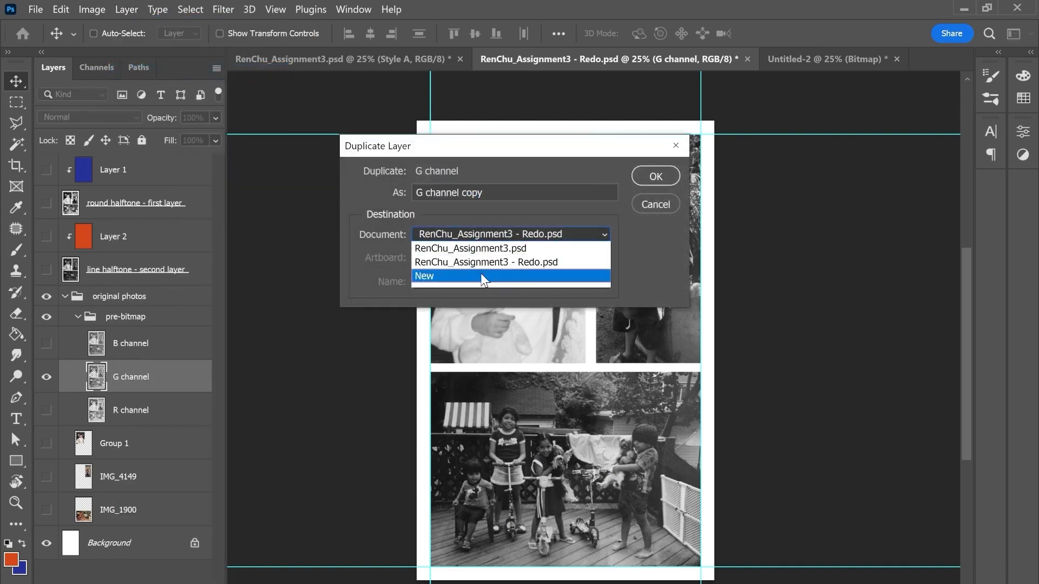
pyautogui.click(480, 276)
pyautogui.click(652, 175)
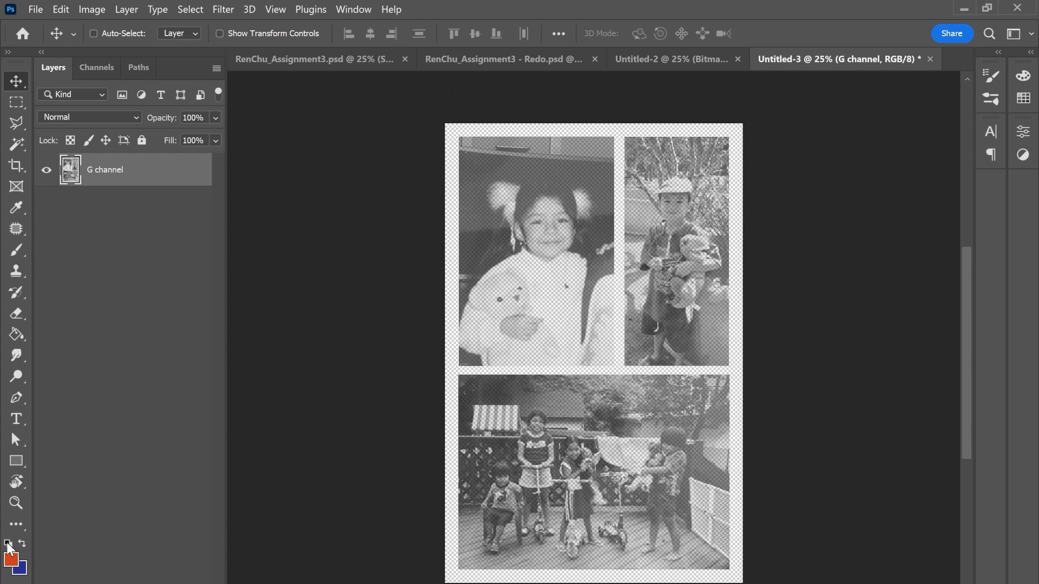
# Step: Add a new layer beneath the G channel layer and fill it with white
pyautogui.hotkey('ctrl', 'shift', 'alt', 'n')
pyautogui.moveTo(160, 179); pyautogui.dragTo(161, 222)
pyautogui.press('x')
pyautogui.press('g')
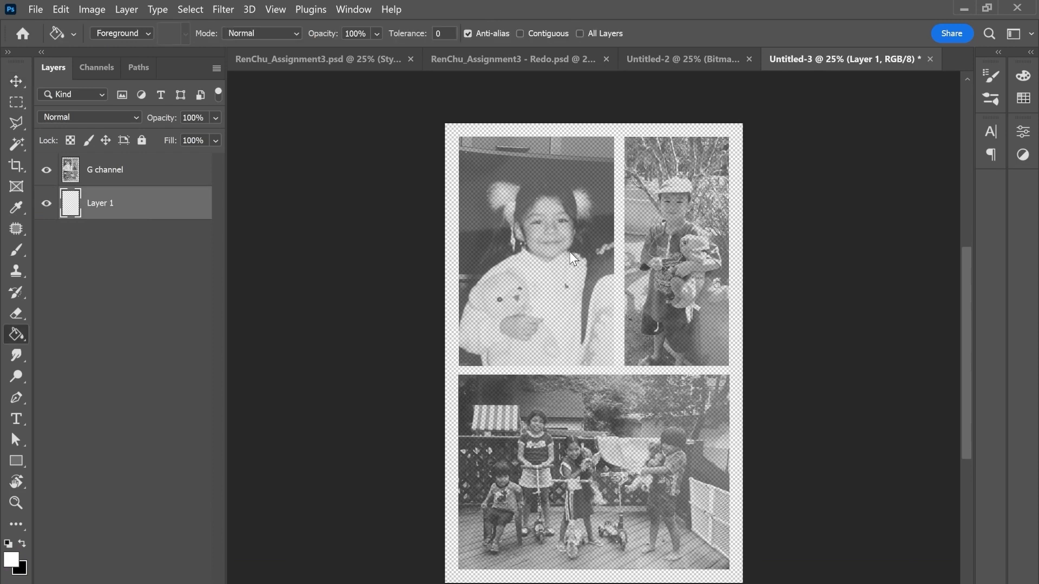
pyautogui.click(575, 258)
# Step: Convert the new document to Grayscale, merging the layers and discarding the color information
pyautogui.click(127, 9)
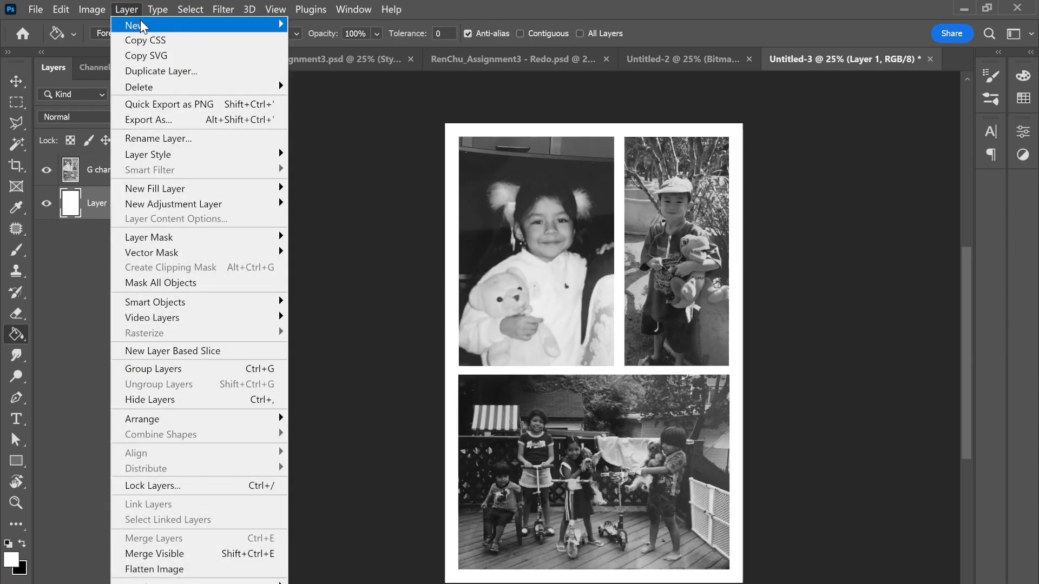
pyautogui.moveTo(92, 9)
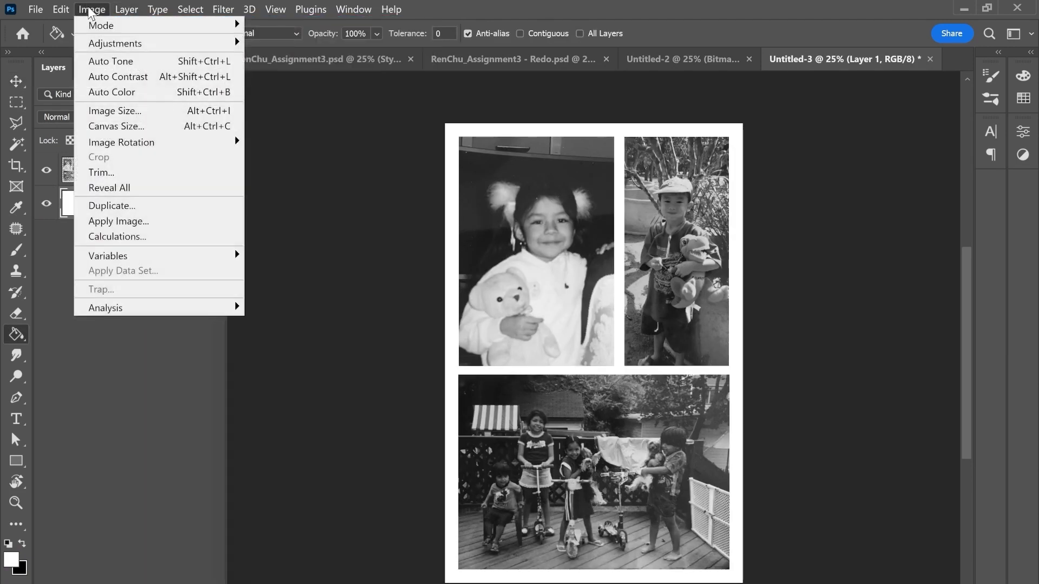
pyautogui.moveTo(151, 28)
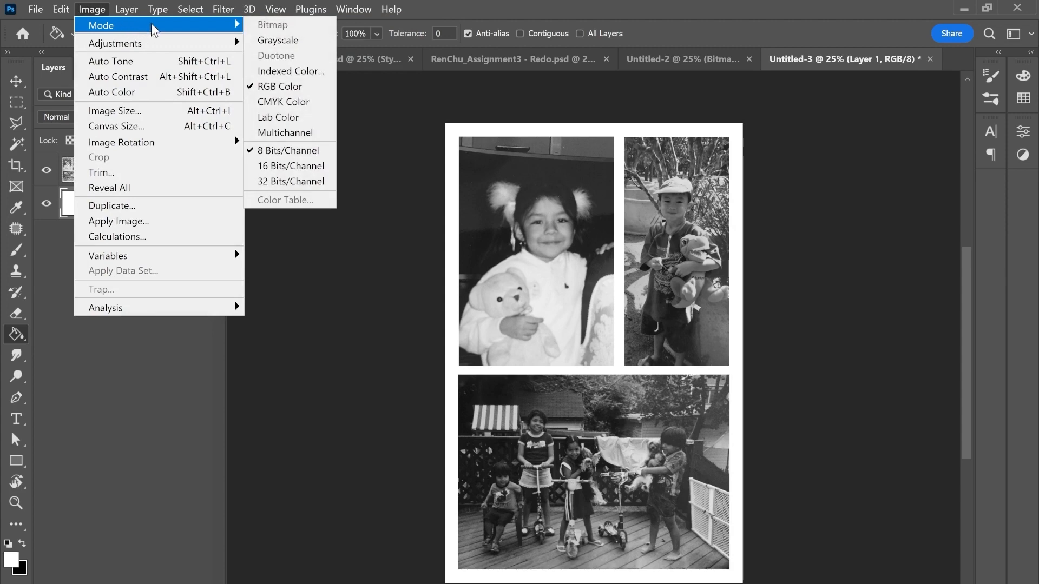
pyautogui.click(267, 41)
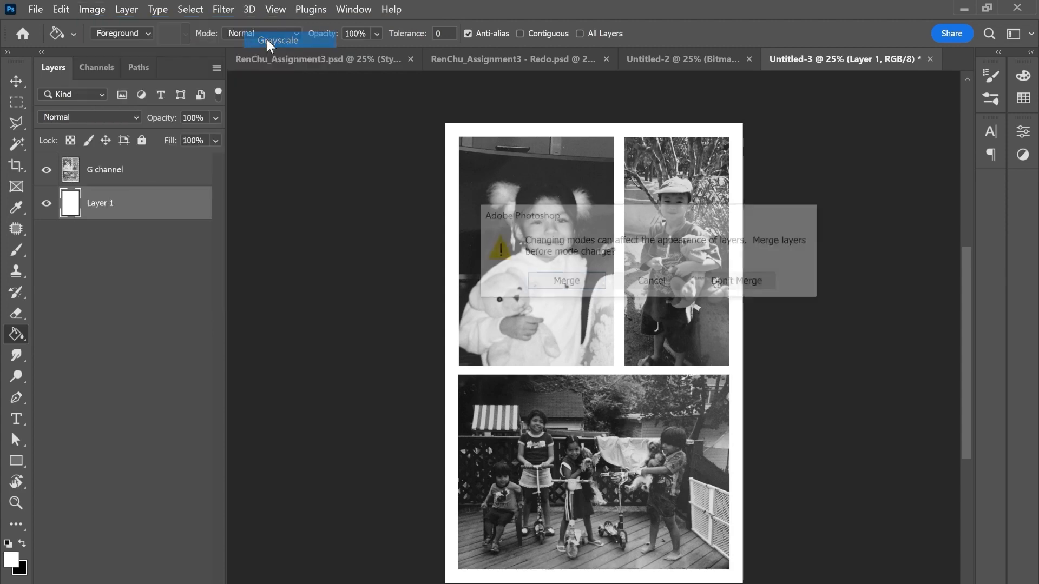
pyautogui.click(585, 278)
pyautogui.click(574, 306)
# Step: Flatten and convert the grayscale image to Bitmap at 400 pixels/inch using a Halftone Screen with the Line shape
pyautogui.click(90, 9)
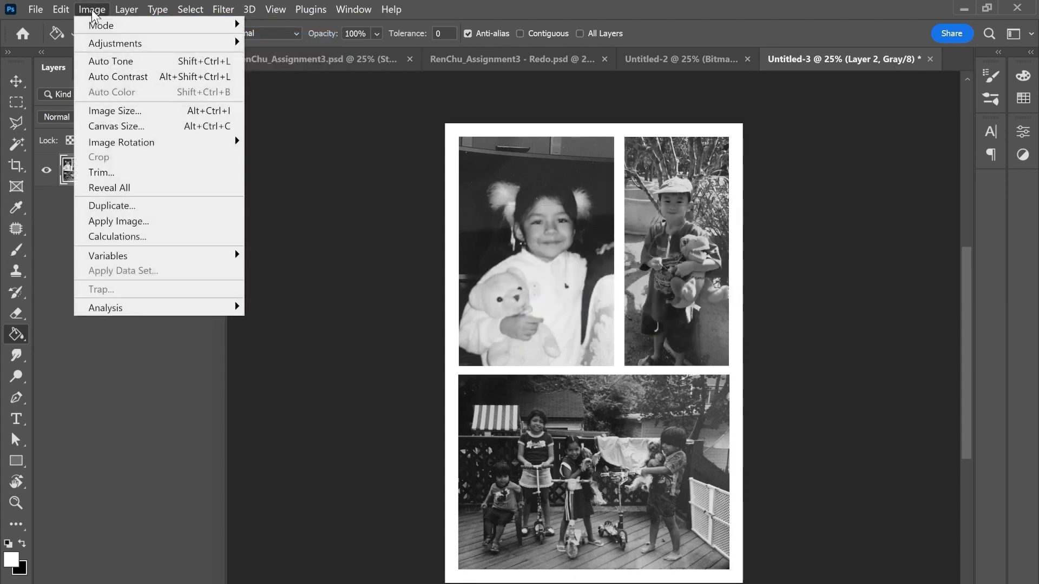
pyautogui.moveTo(94, 27)
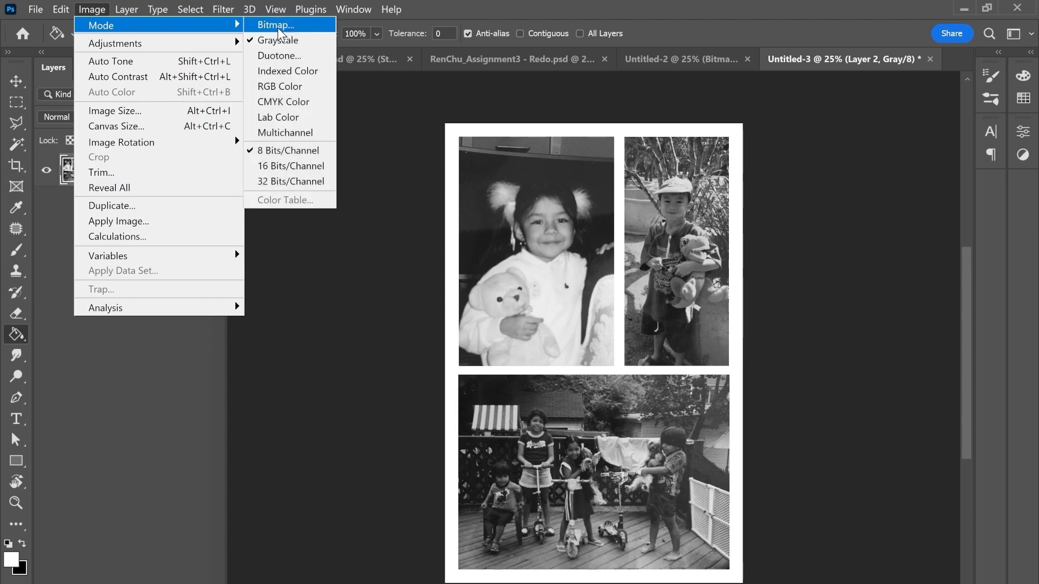
pyautogui.click(277, 26)
pyautogui.click(557, 282)
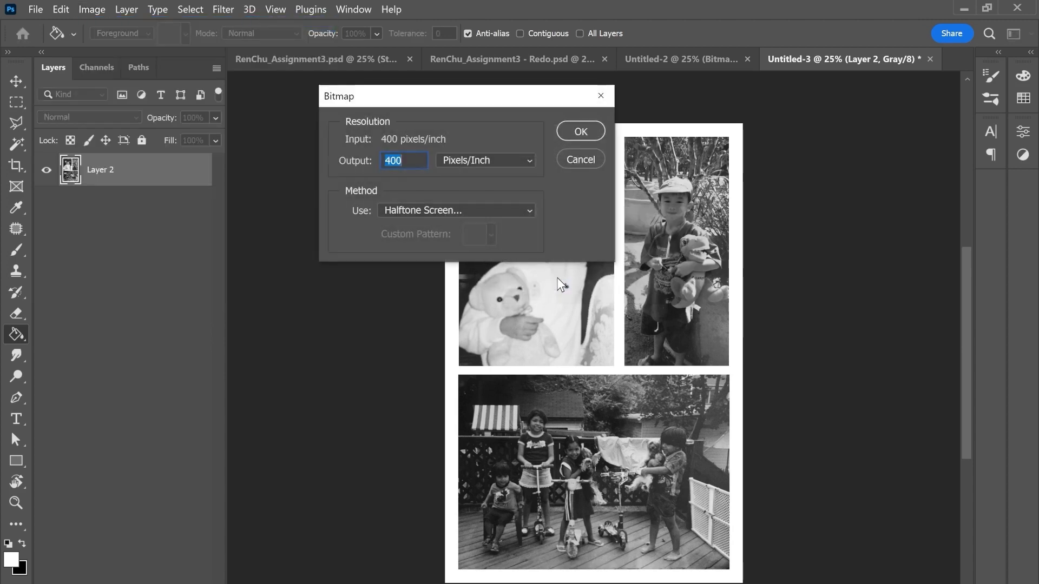
pyautogui.click(419, 208)
pyautogui.click(420, 264)
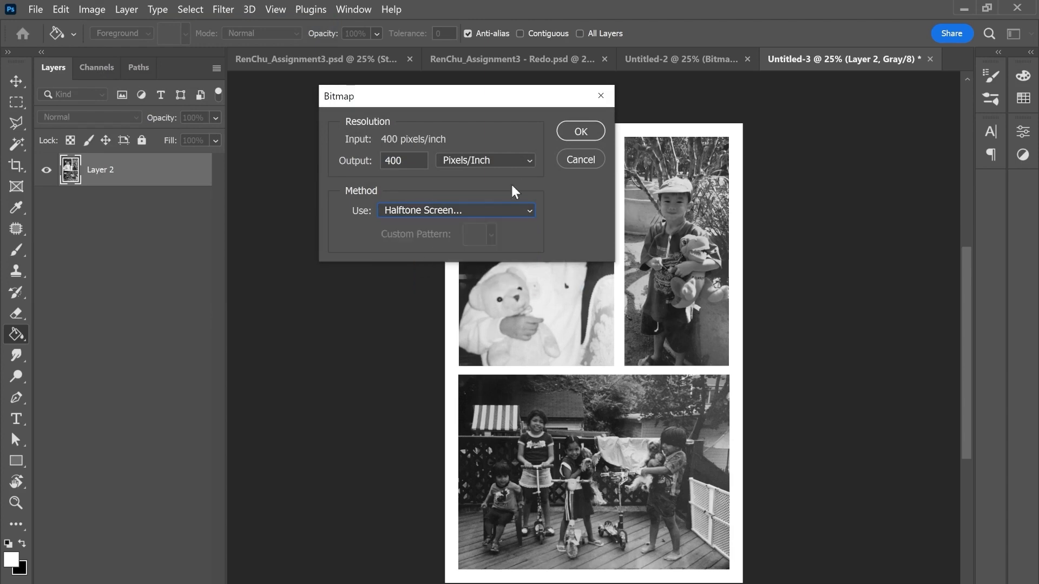
pyautogui.click(576, 132)
pyautogui.click(559, 138)
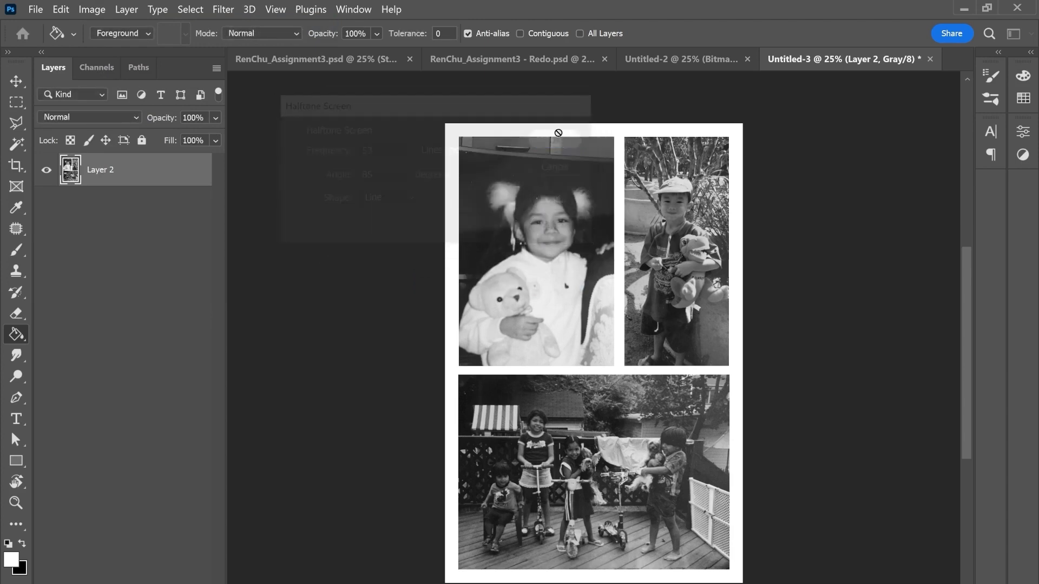
# Step: Select and copy the entire bitmap canvas, and return to the Redo document
pyautogui.click(16, 102)
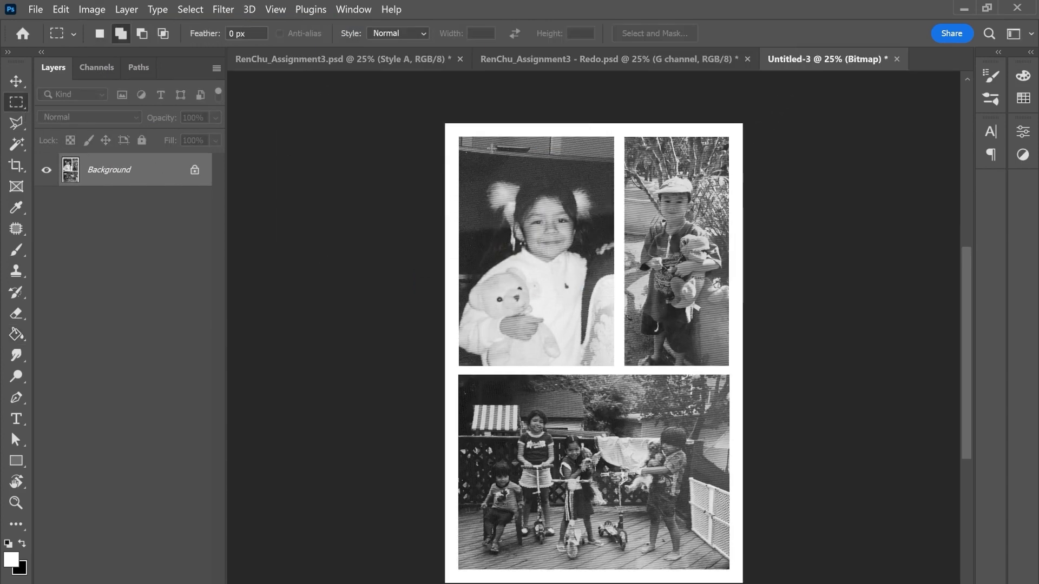
pyautogui.moveTo(456, 123); pyautogui.dragTo(744, 583)
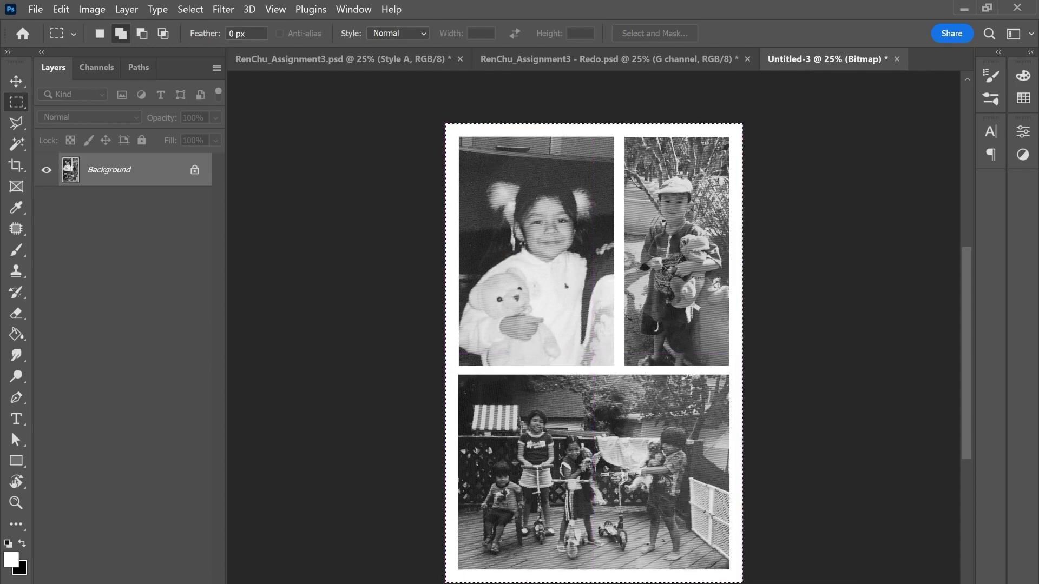
pyautogui.click(556, 66)
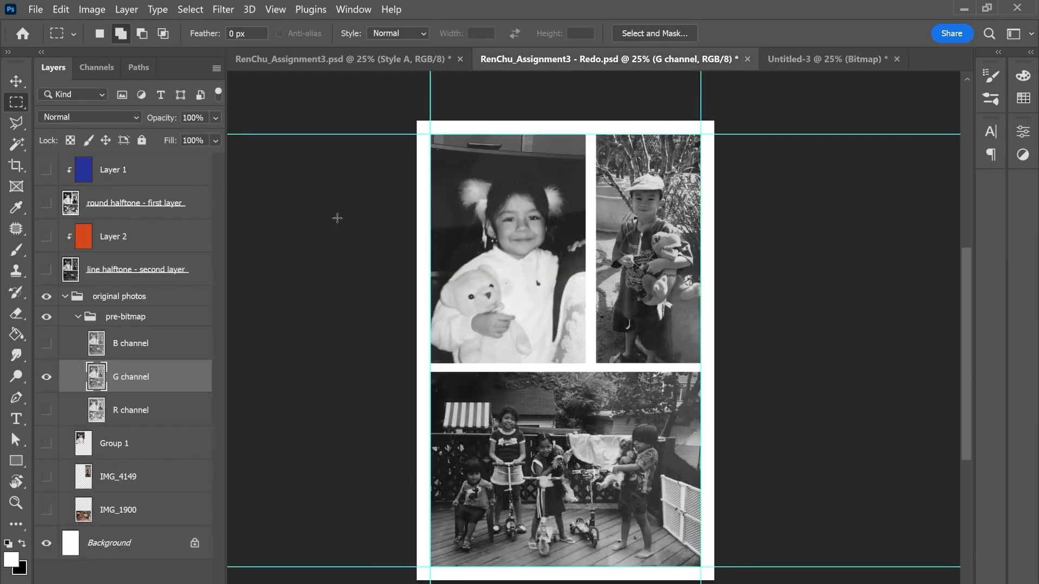
# Step: Paste the copied bitmap into a new unclipped layer above the line halftone - second layer, with the original photos group hidden
pyautogui.click(64, 297)
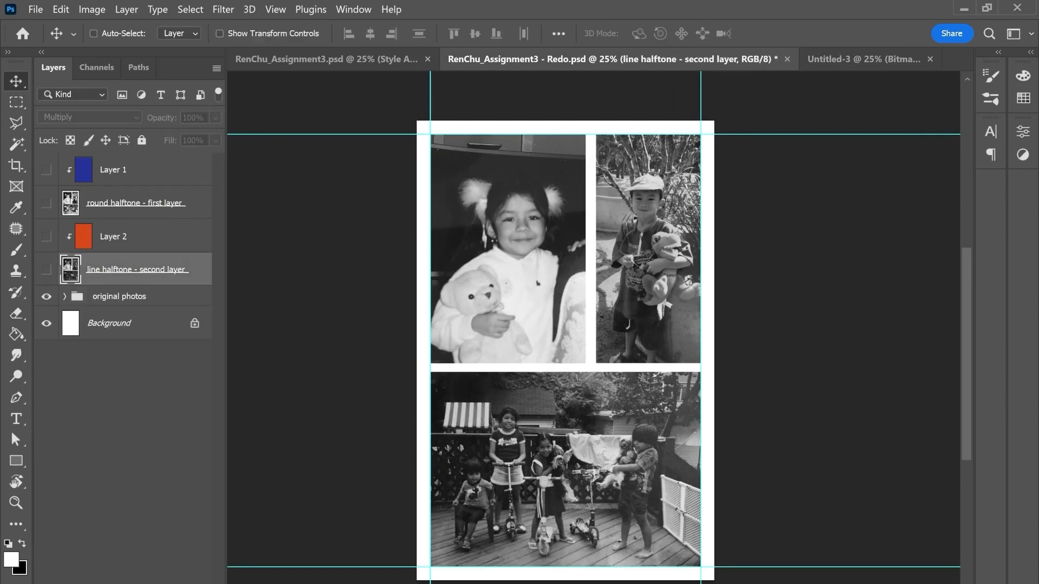
pyautogui.hotkey('ctrl', 'shift', 'alt', 'n')
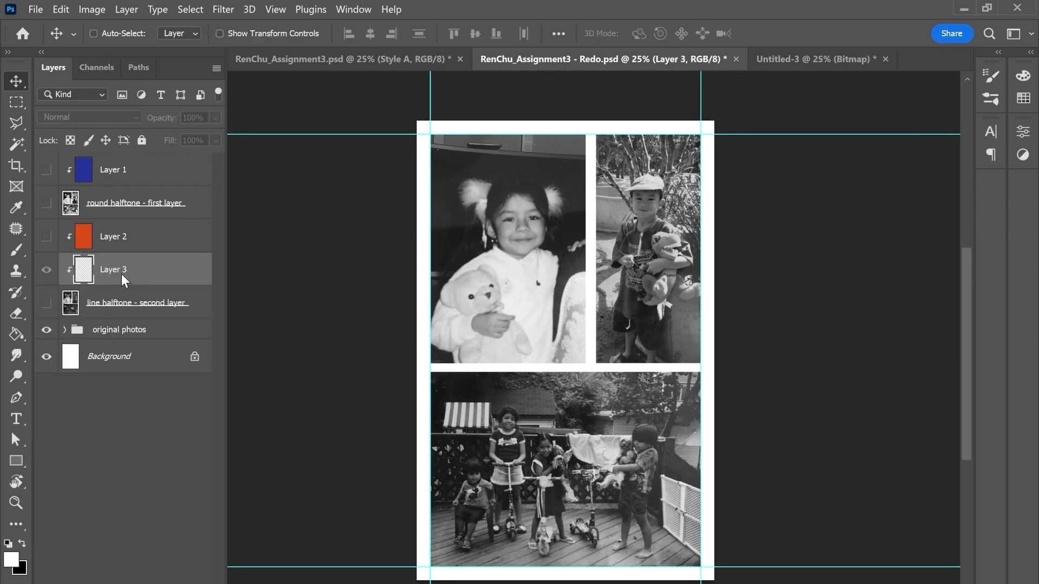
pyautogui.rightClick(121, 274)
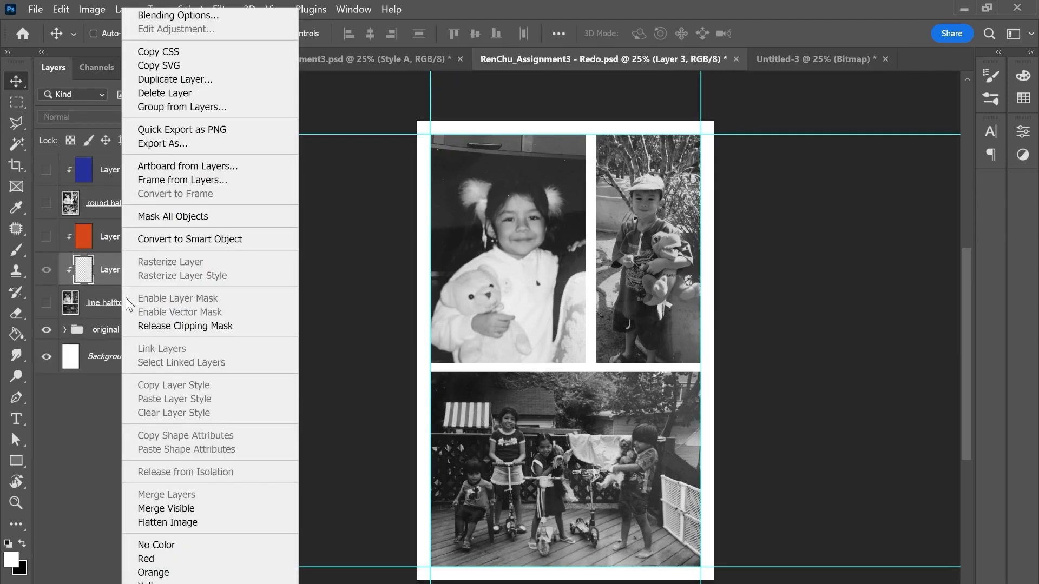
pyautogui.click(159, 325)
pyautogui.click(47, 329)
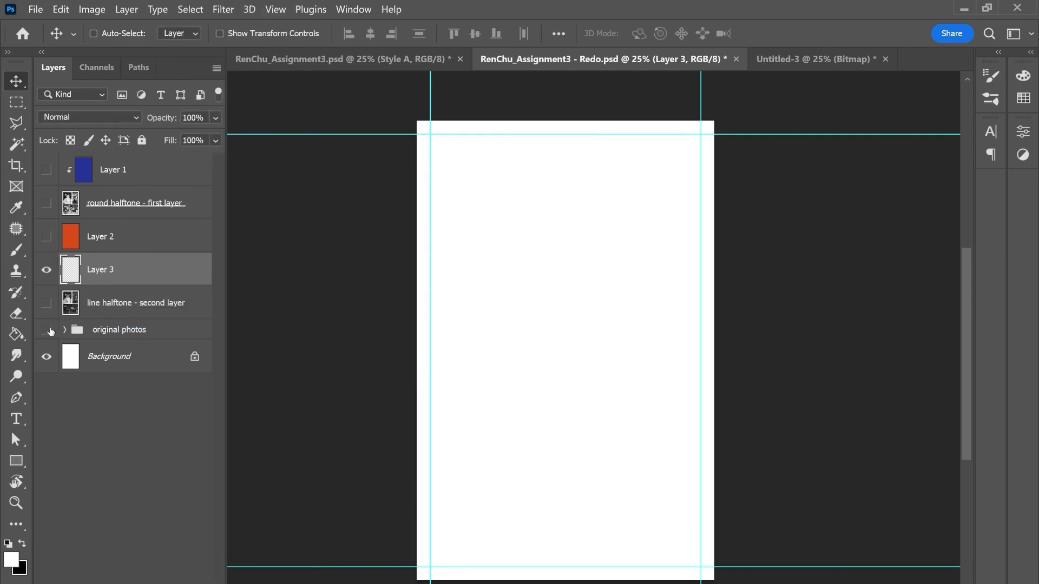
pyautogui.hotkey('ctrl', 'v')
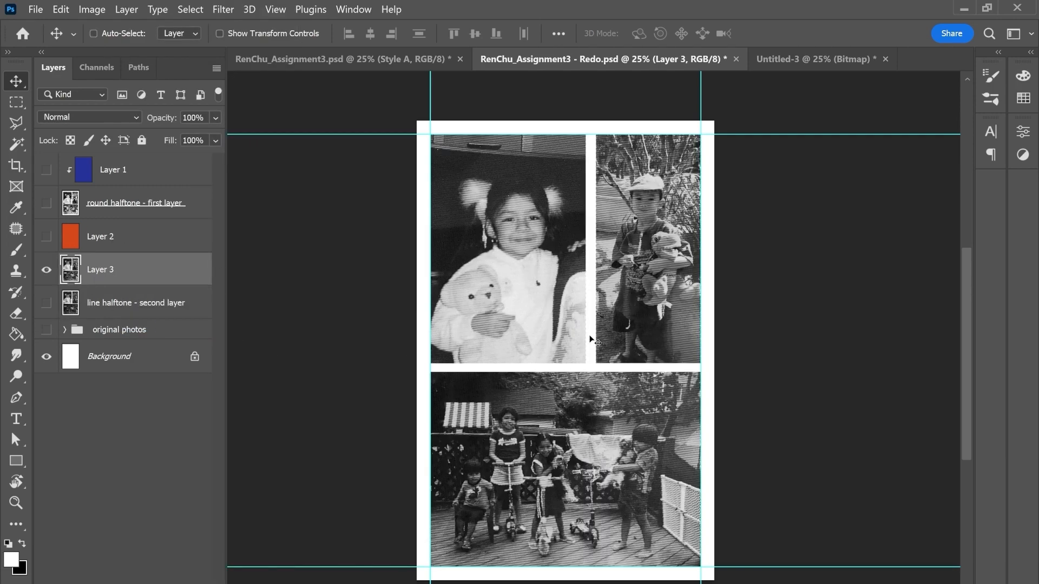
# Step: Show the orange Layer 2 and clip it to the newly pasted line halftone on Layer 3
pyautogui.click(46, 236)
pyautogui.rightClick(126, 248)
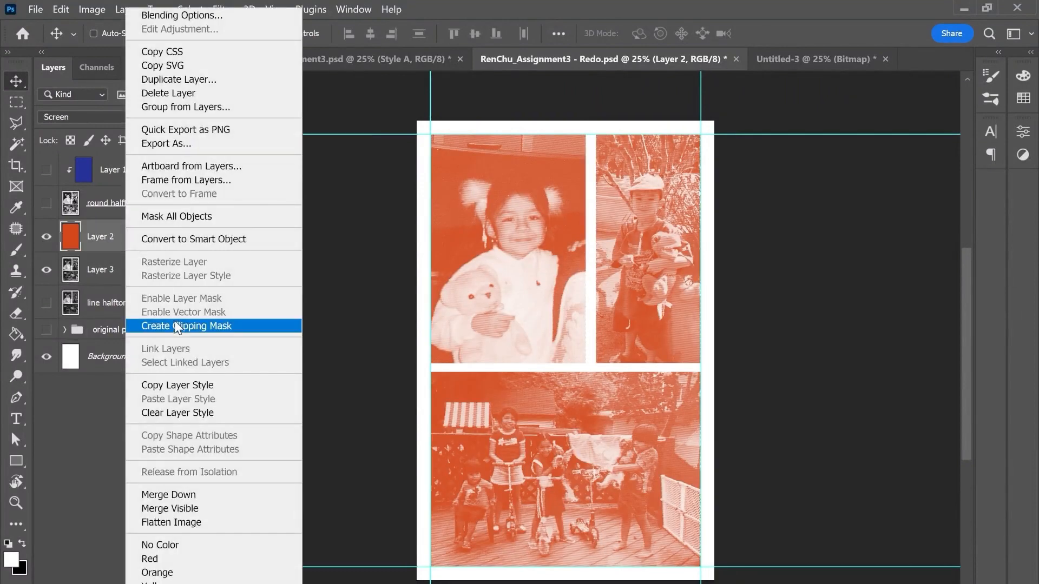
pyautogui.click(174, 321)
# Step: Set Layer 3's blend mode to Multiply and show the blue Layer 1 and the round halftone layer above it
pyautogui.click(141, 278)
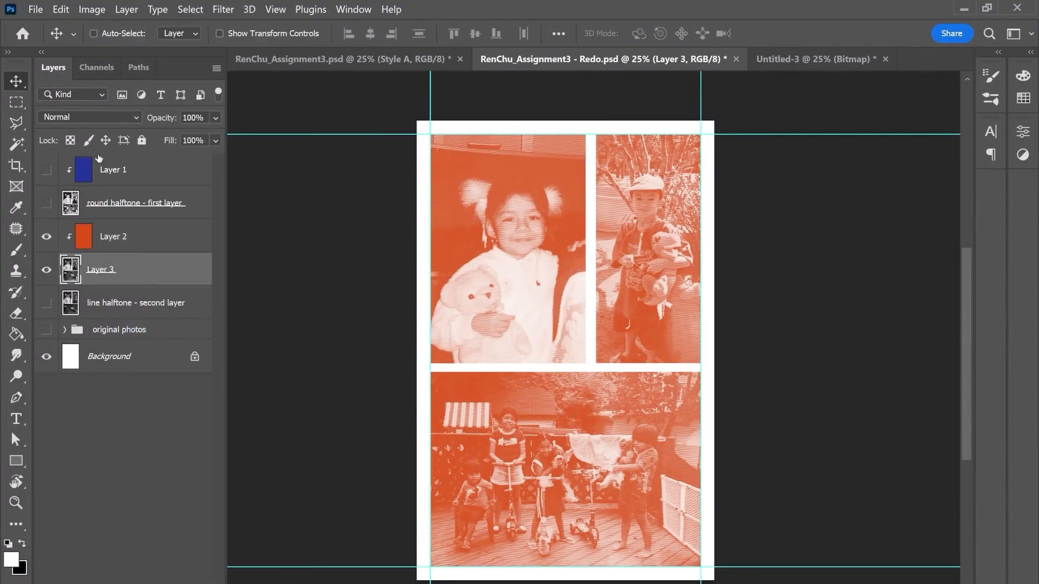
pyautogui.click(81, 118)
pyautogui.click(68, 174)
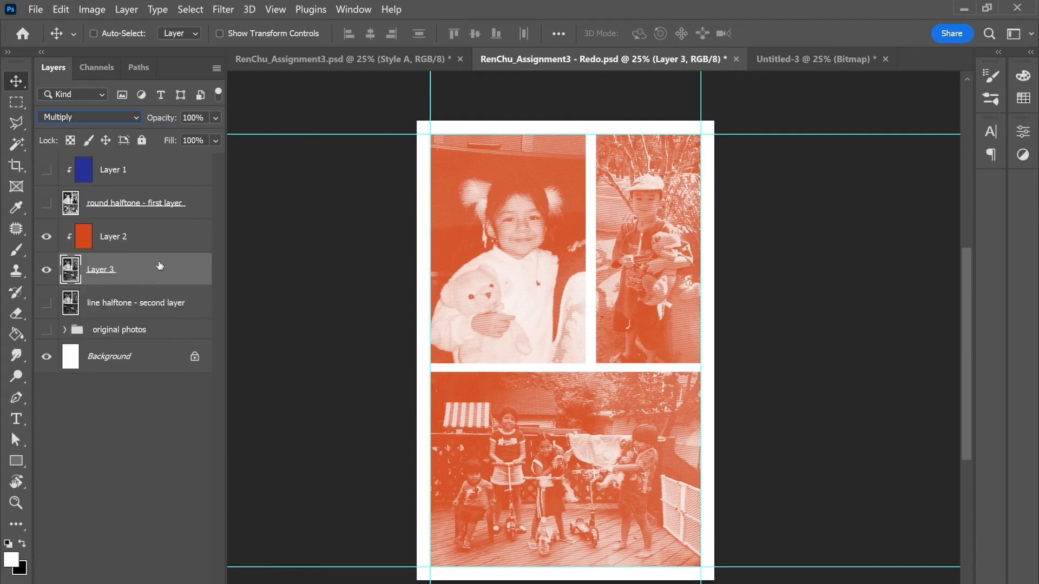
pyautogui.click(48, 203)
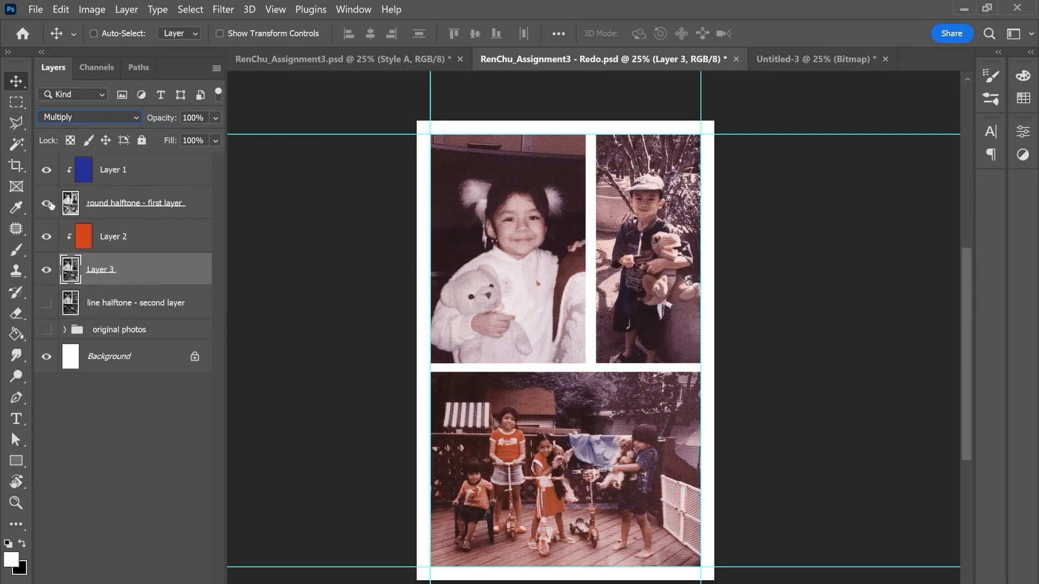
# Step: Compare the Redo document's new G channel line halftone version with the original Assignment3 document
pyautogui.click(422, 64)
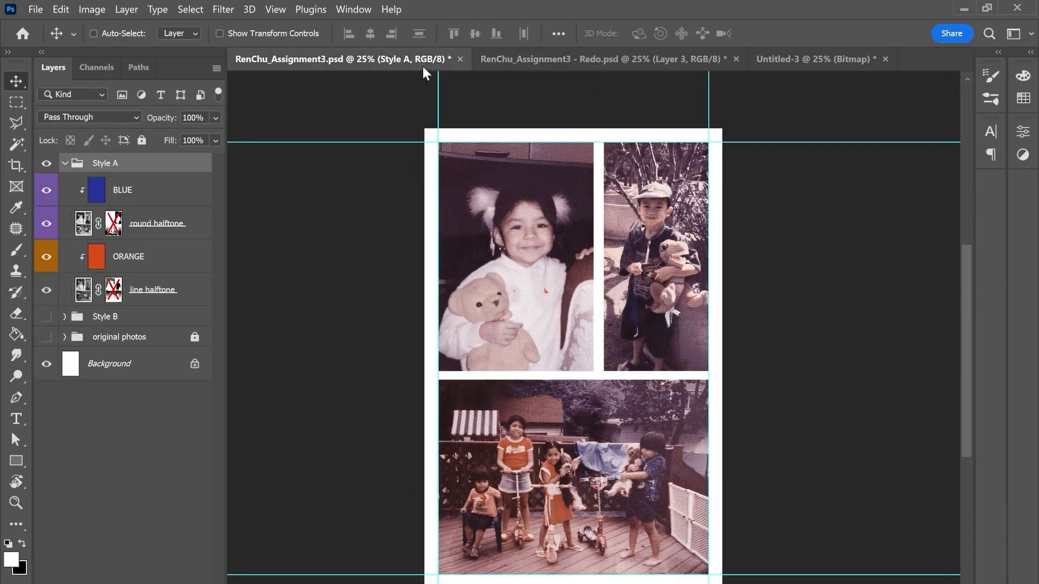
pyautogui.click(570, 64)
pyautogui.click(363, 57)
# Step: Switch to the Redo document and rename Layer 3 to "line halftone - second layer"
pyautogui.click(574, 62)
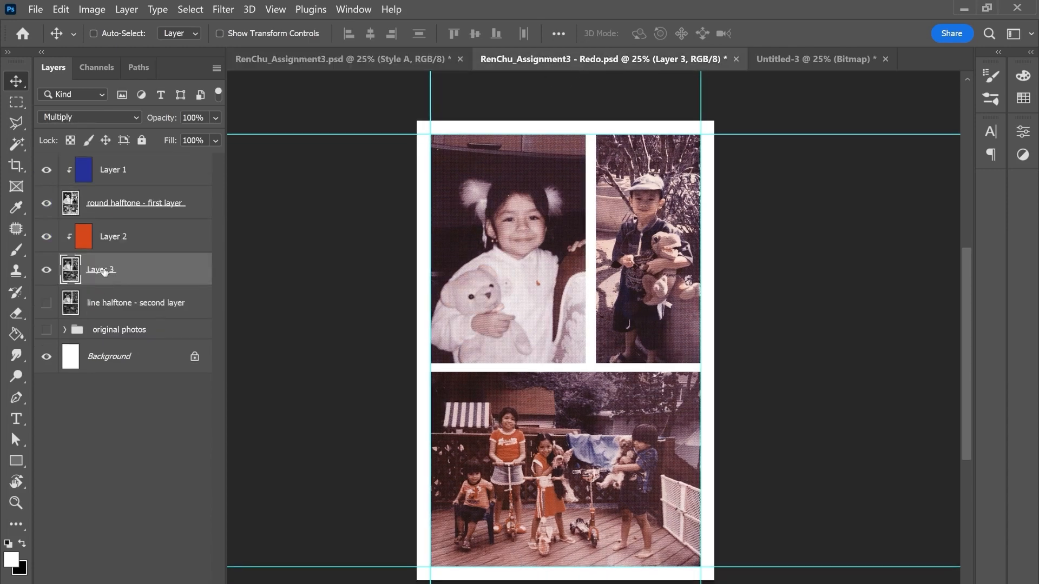
pyautogui.doubleClick(105, 271)
pyautogui.write('line halftone - second layer')
pyautogui.press('Return')
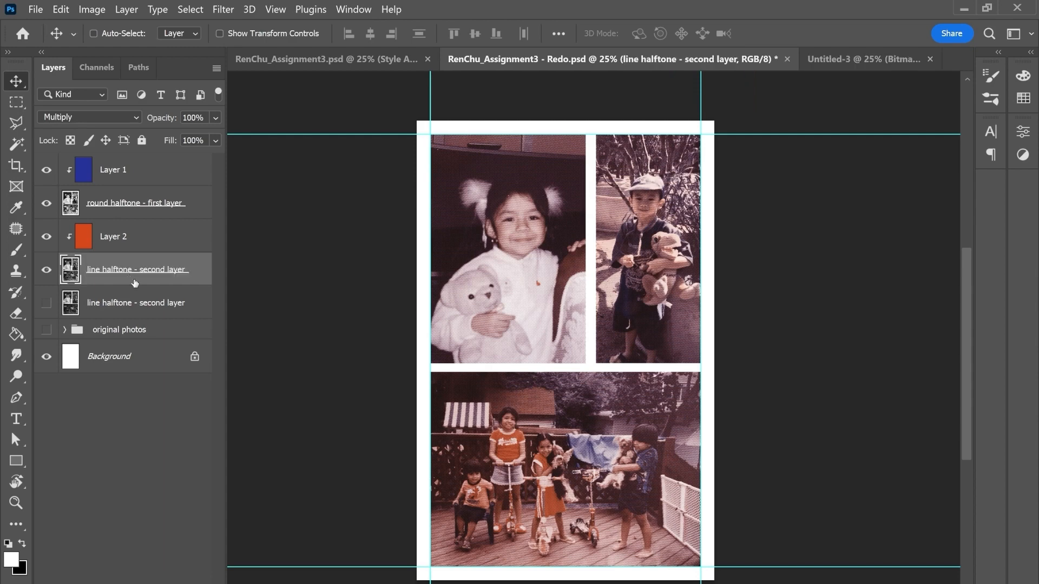
# Step: Rename the old hidden line halftone layer to "line halftone - third layer"
pyautogui.doubleClick(169, 306)
pyautogui.press('Right')
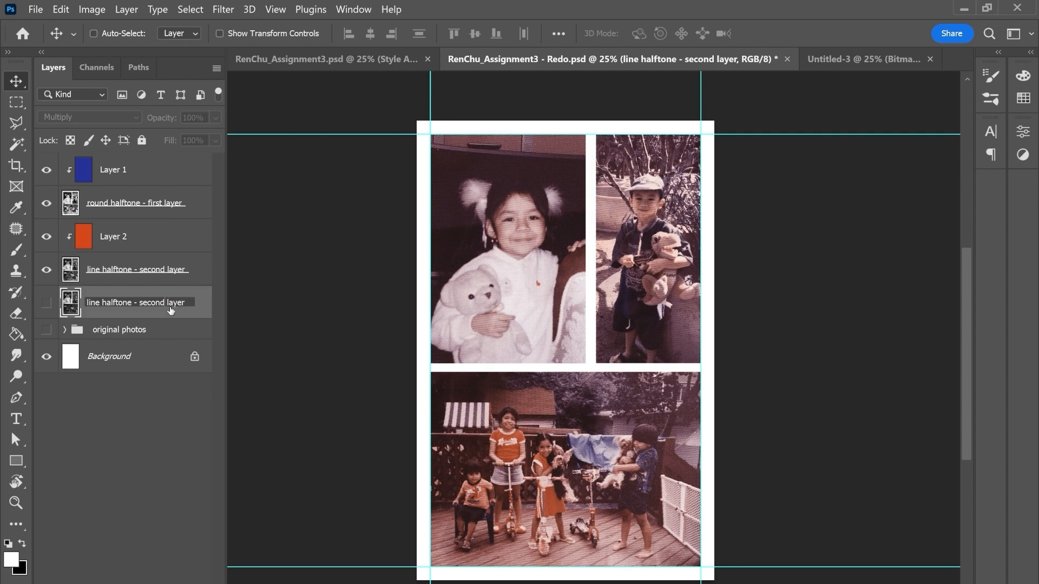
pyautogui.press('BackSpace')
pyautogui.press('BackSpace')
pyautogui.press('BackSpace')
pyautogui.press('BackSpace')
pyautogui.press('BackSpace')
pyautogui.press('BackSpace')
pyautogui.write('third')
pyautogui.press('Return')
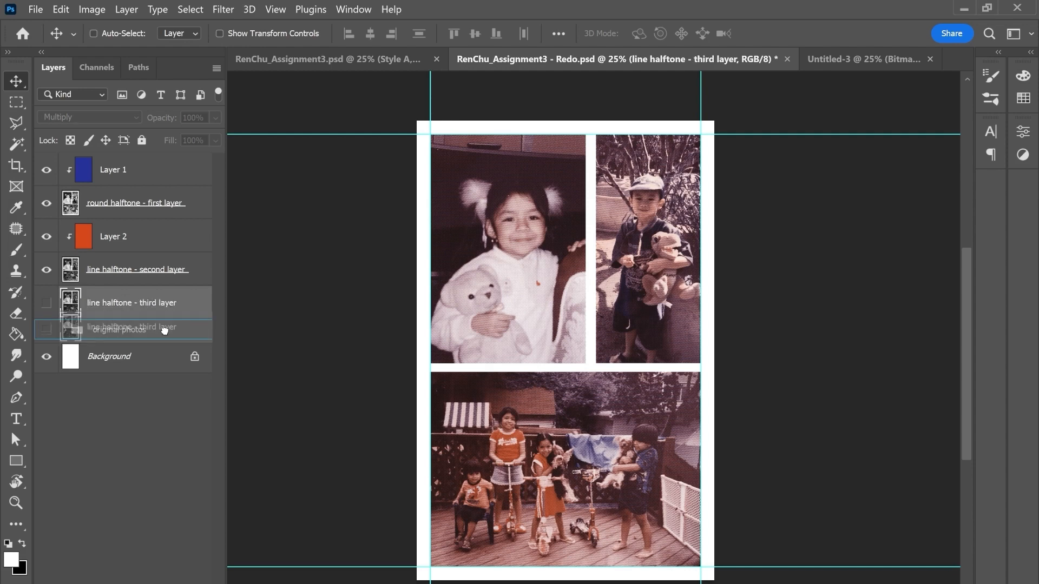
# Step: Delete the hidden old line halftone layer and lock the original photos group, saving the document
pyautogui.press('Delete')
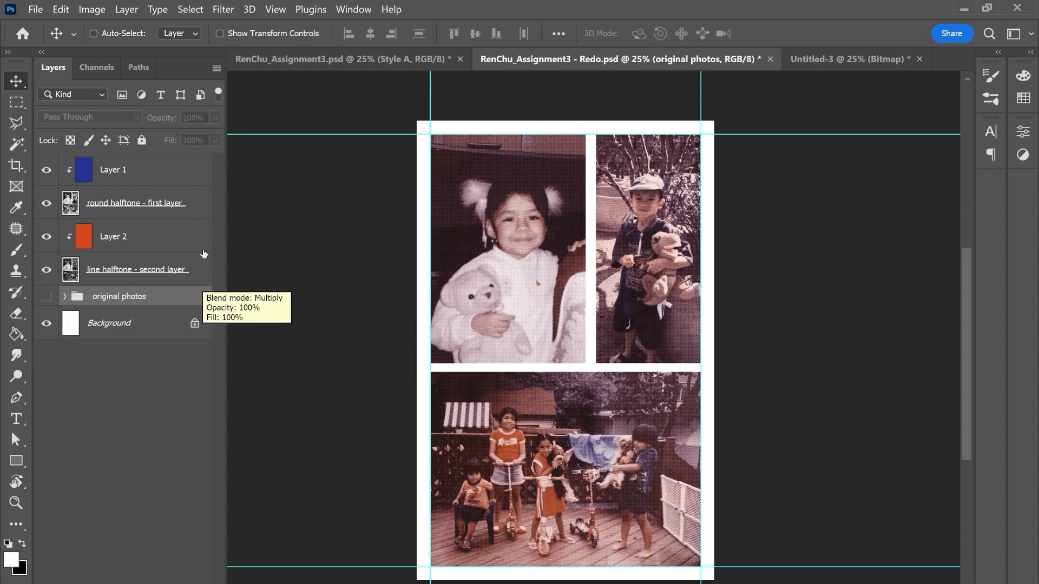
pyautogui.click(142, 140)
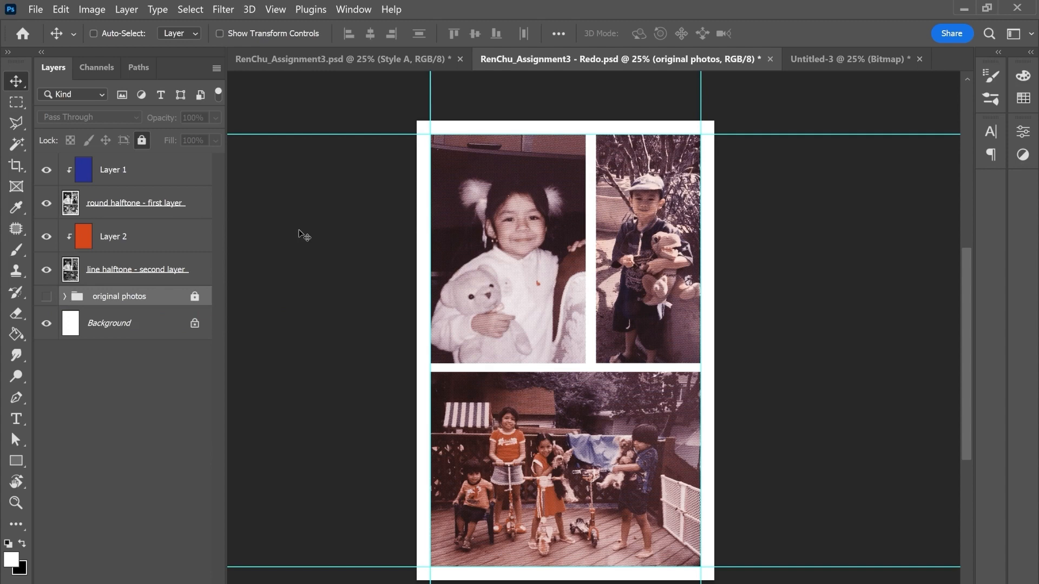
pyautogui.hotkey('ctrl', 's')
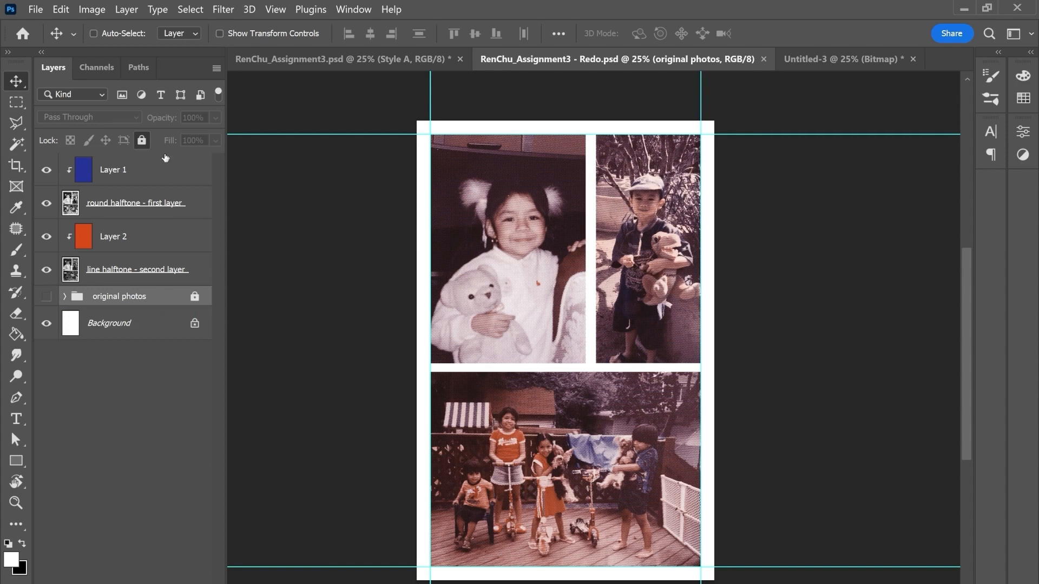
# Step: Enable the layer masks on the round halftone and line halftone layers in the original Assignment3 document
pyautogui.click(339, 63)
pyautogui.rightClick(118, 223)
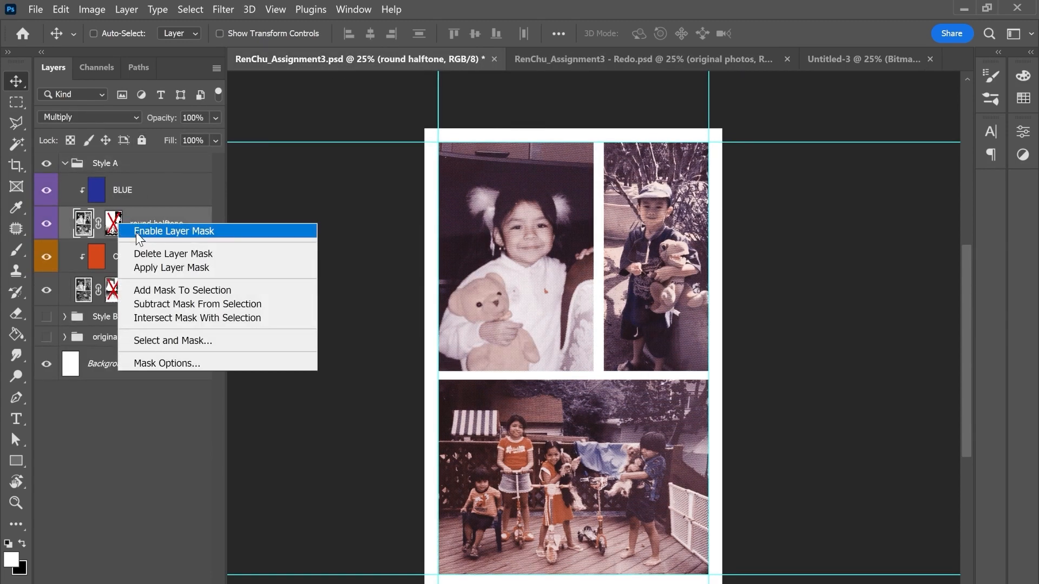
pyautogui.click(135, 232)
pyautogui.rightClick(114, 297)
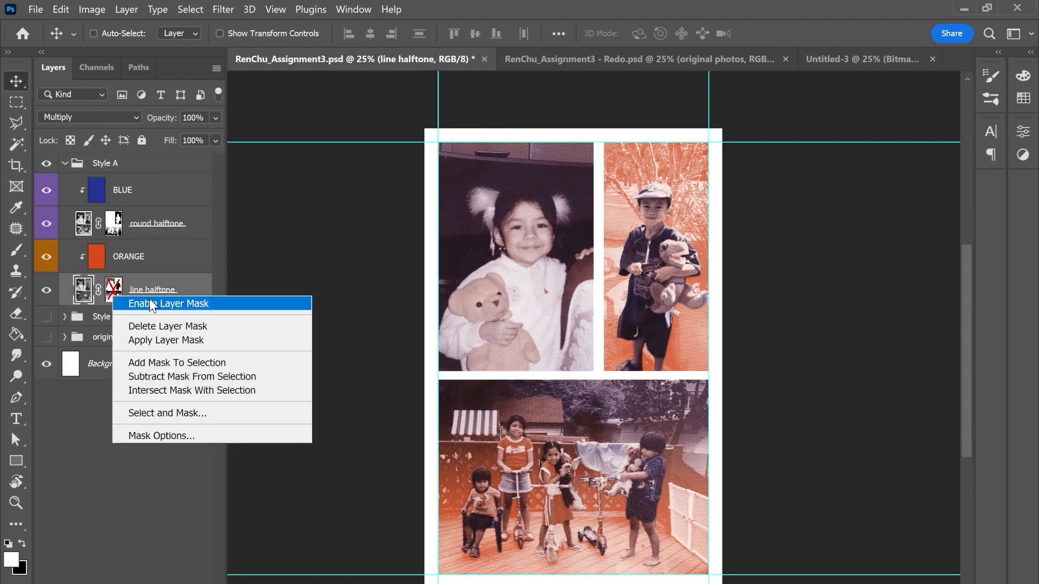
pyautogui.click(150, 302)
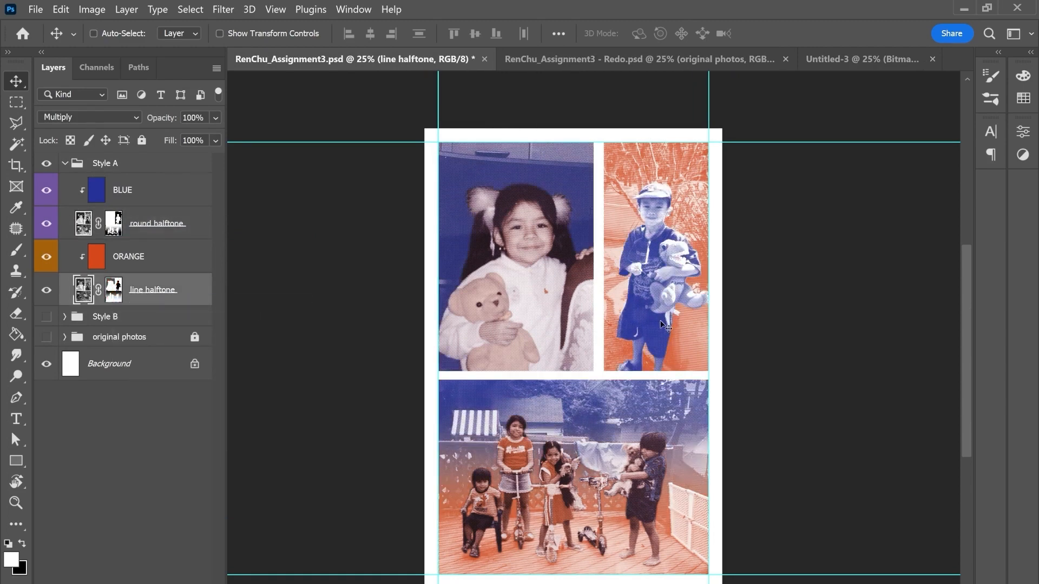
# Step: Add white layer masks to the round halftone - first layer and line halftone - second layer in the Redo document
pyautogui.click(627, 64)
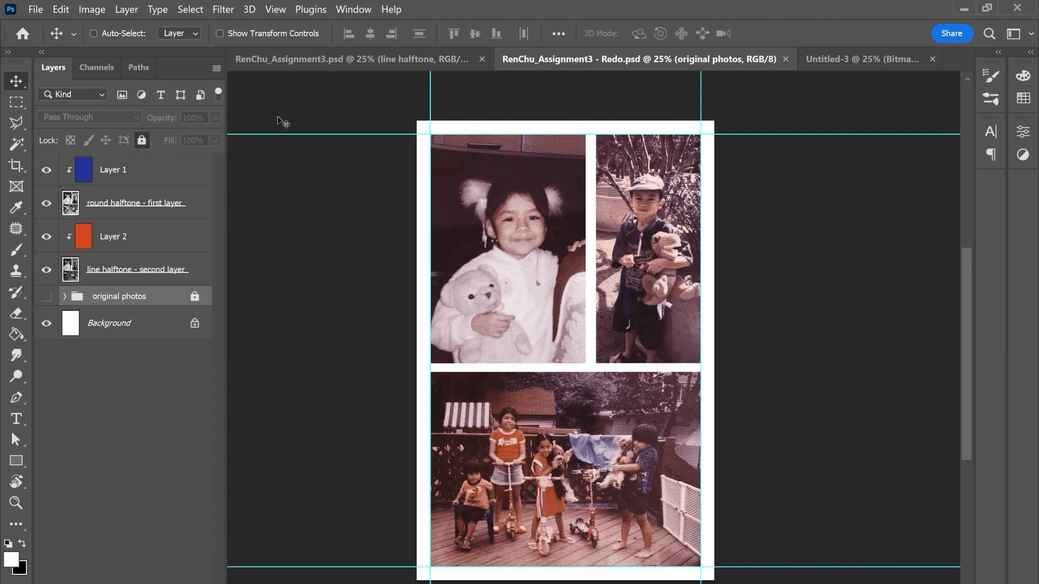
pyautogui.click(194, 204)
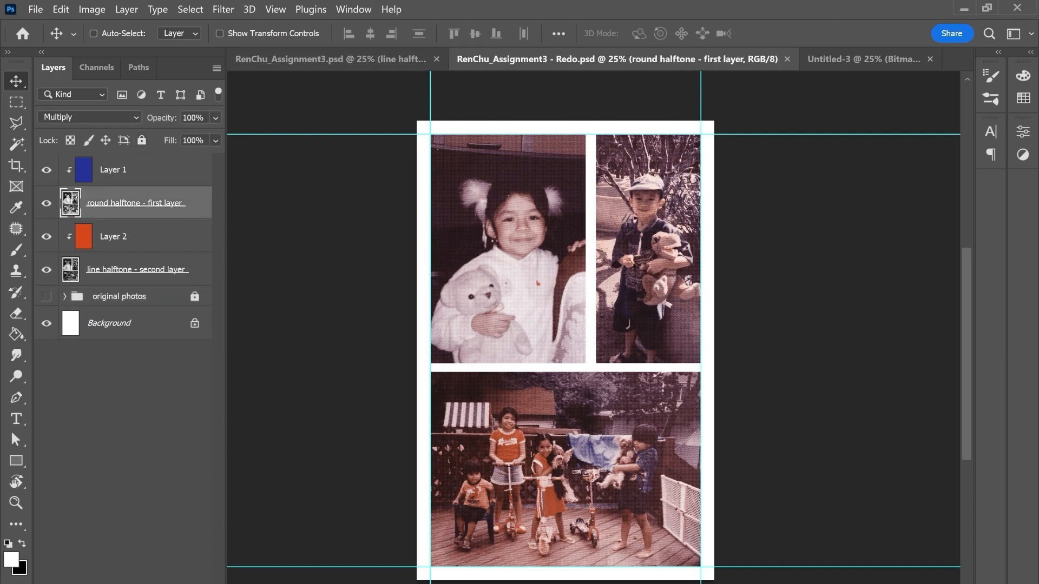
pyautogui.click(113, 583)
pyautogui.click(201, 276)
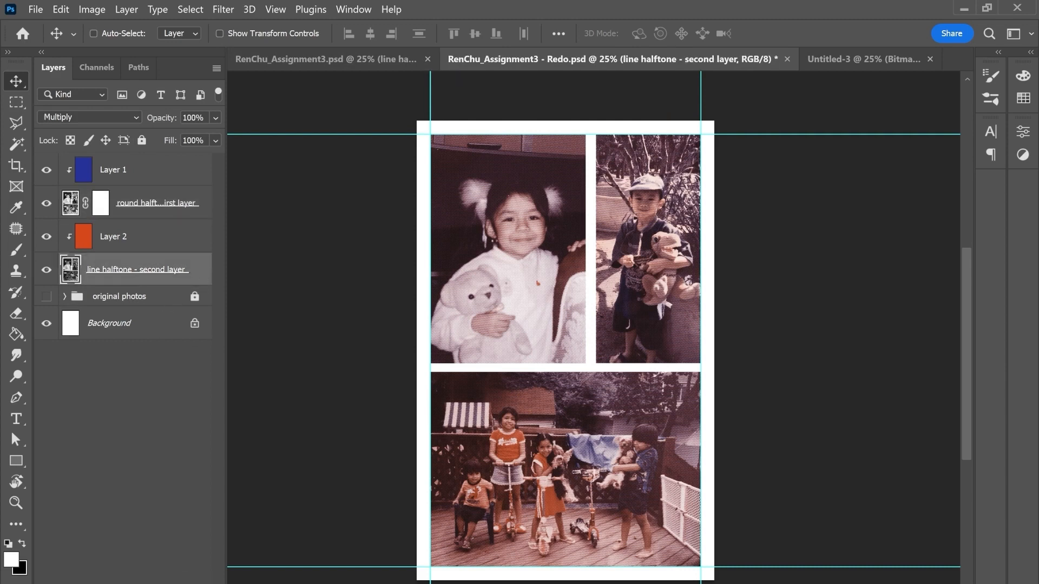
pyautogui.click(112, 583)
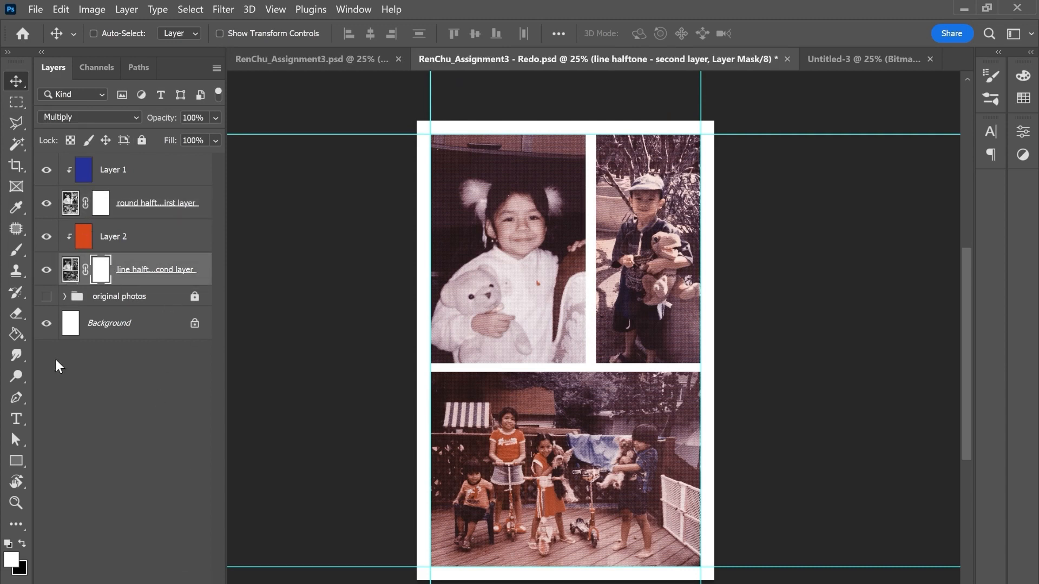
# Step: Brush black at size 700 on the round halftone - first layer's mask over the trees behind the boy
pyautogui.click(18, 250)
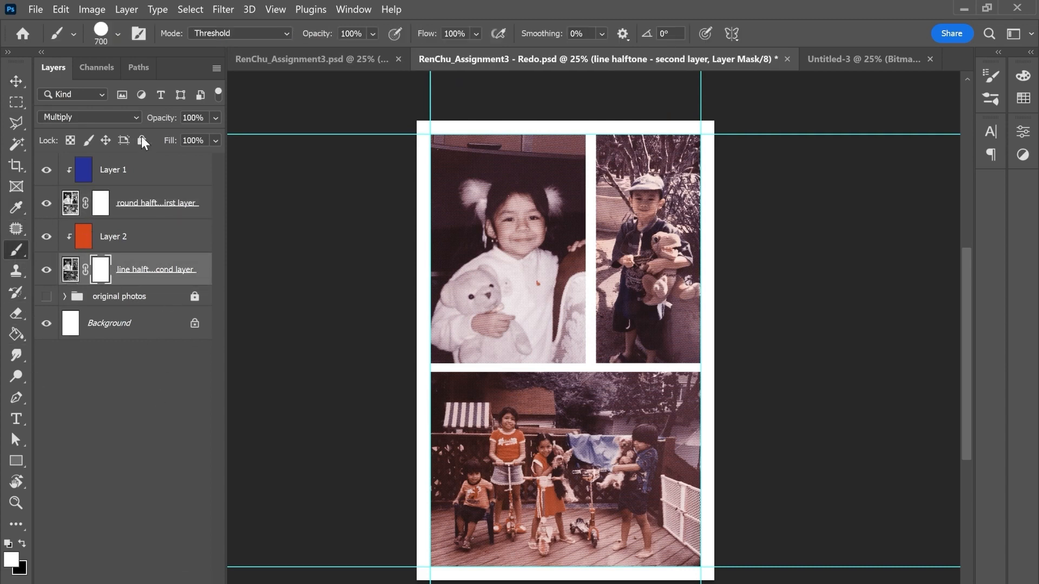
pyautogui.click(100, 41)
pyautogui.click(101, 41)
pyautogui.click(22, 544)
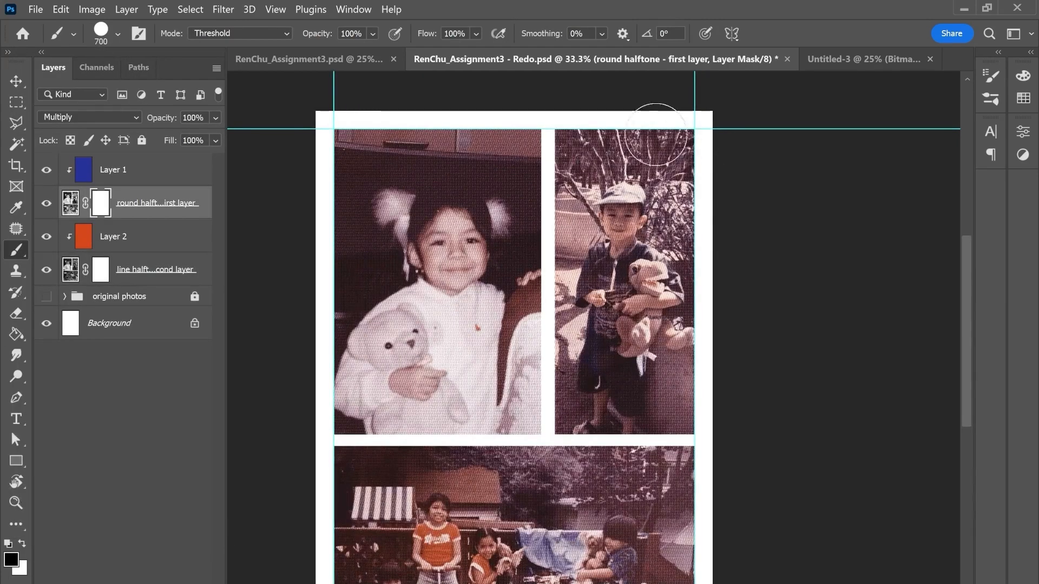
pyautogui.moveTo(656, 135)
pyautogui.mouseDown()
pyautogui.moveTo(663, 149)
pyautogui.moveTo(709, 157)
pyautogui.moveTo(655, 135)
pyautogui.moveTo(577, 132)
pyautogui.moveTo(692, 145)
pyautogui.moveTo(695, 216)
pyautogui.moveTo(677, 217)
pyautogui.moveTo(676, 173)
pyautogui.moveTo(644, 142)
pyautogui.moveTo(628, 143)
pyautogui.mouseUp()
pyautogui.moveTo(588, 168); pyautogui.dragTo(580, 158)
pyautogui.scroll(-1, 723, 287)
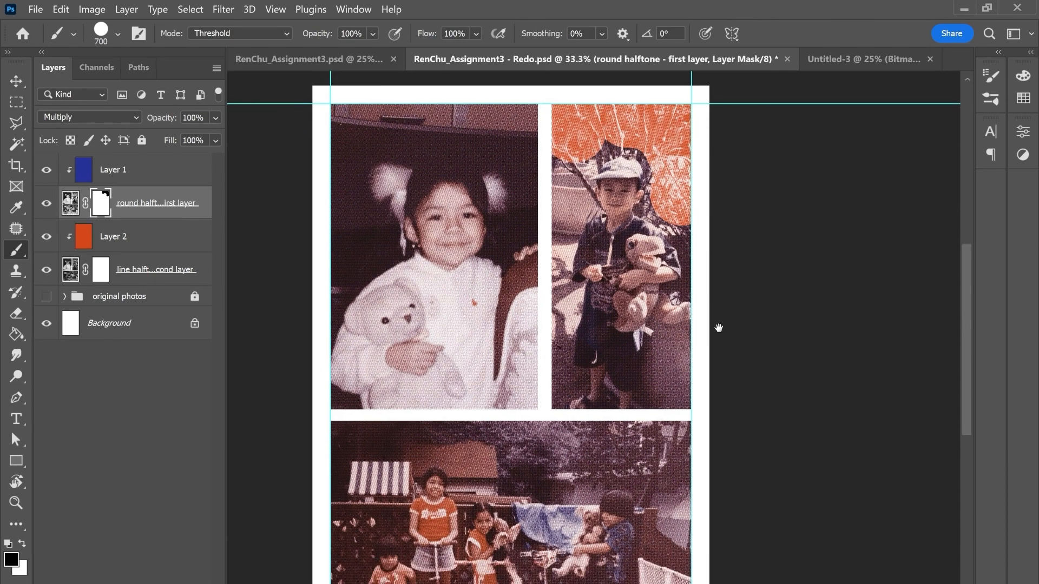
pyautogui.moveTo(595, 234); pyautogui.dragTo(500, 328)
pyautogui.hotkey('ctrl', '+')
pyautogui.moveTo(604, 224); pyautogui.dragTo(641, 208)
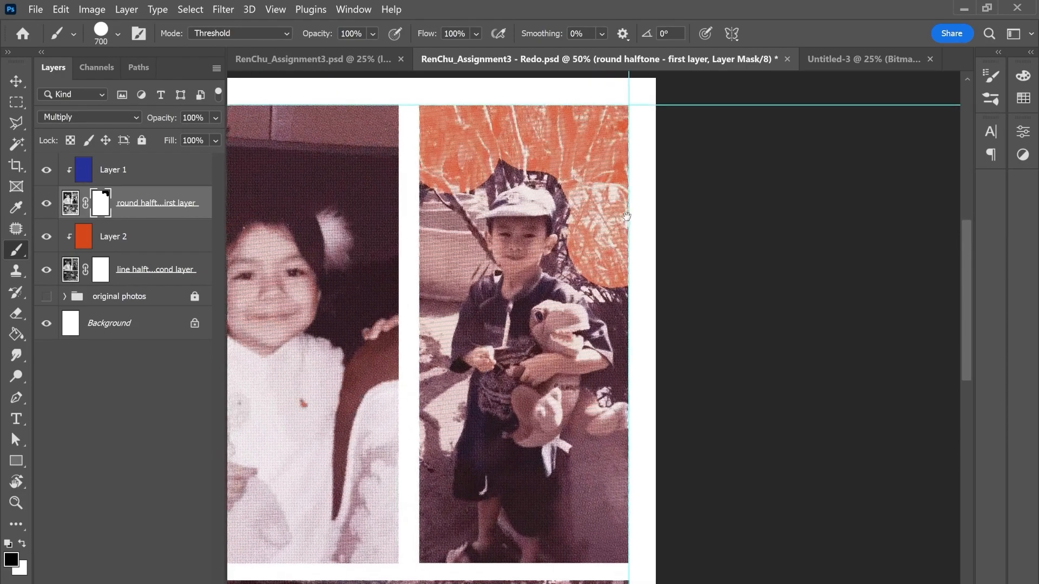
# Step: In the Assignment3 document, load the round halftone layer's mask as a selection to examine how the boy is outlined
pyautogui.click(352, 64)
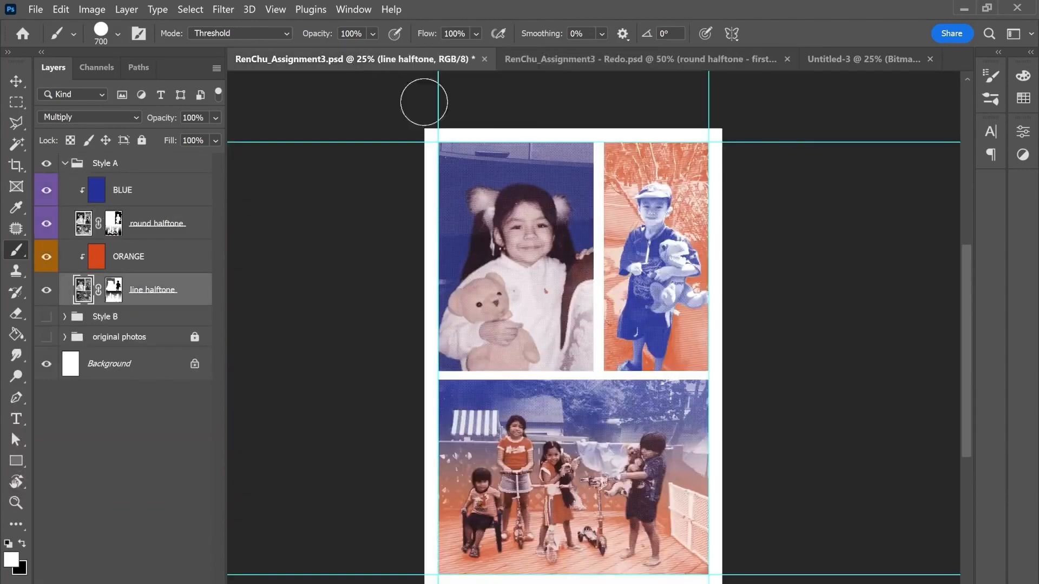
pyautogui.hotkey('ctrl', '+')
pyautogui.hotkey('ctrl', '+')
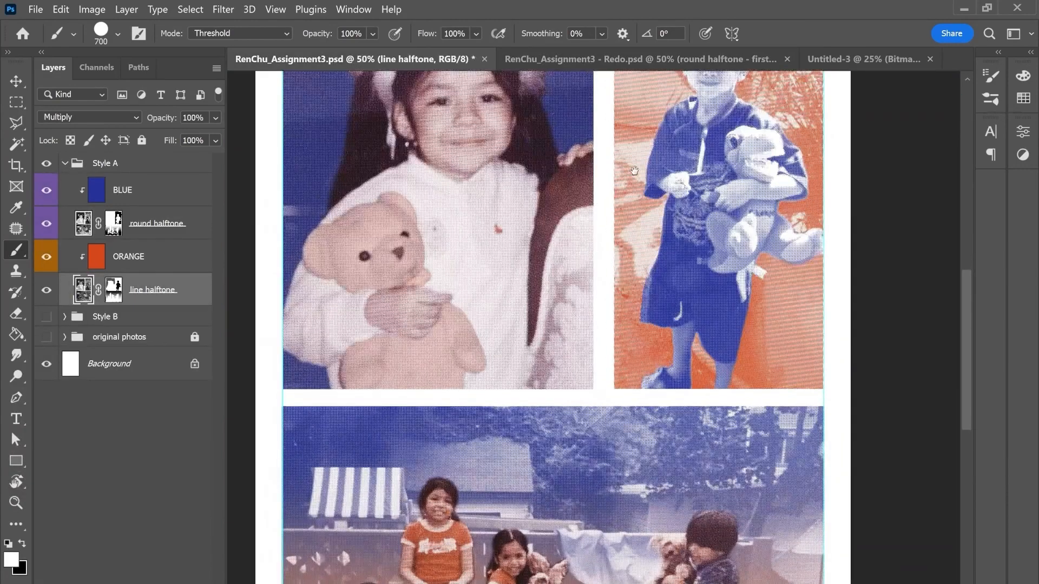
pyautogui.moveTo(628, 173); pyautogui.dragTo(490, 361)
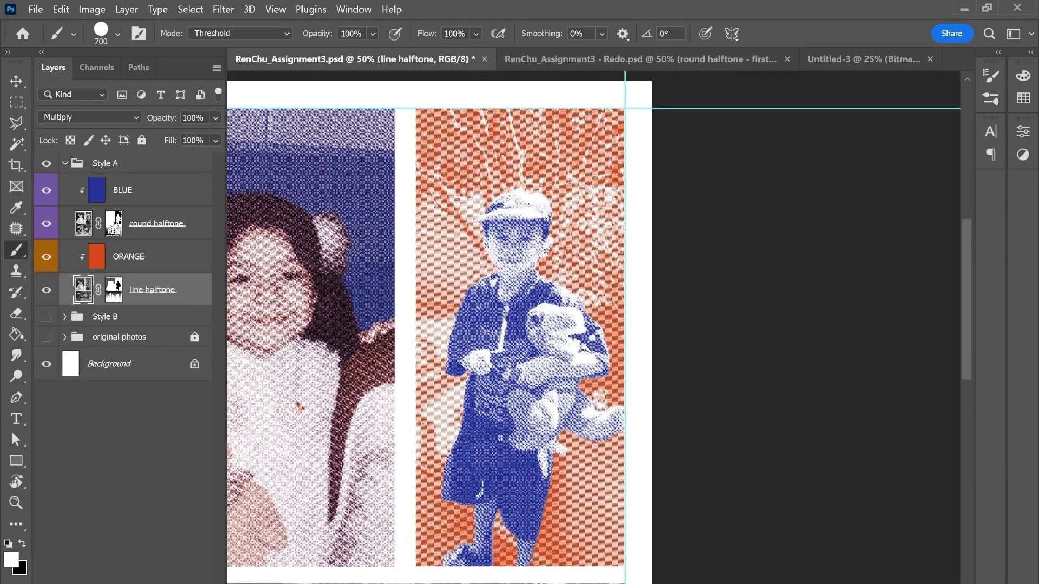
pyautogui.keyDown('ctrl'); pyautogui.click(114, 226); pyautogui.keyUp('ctrl')
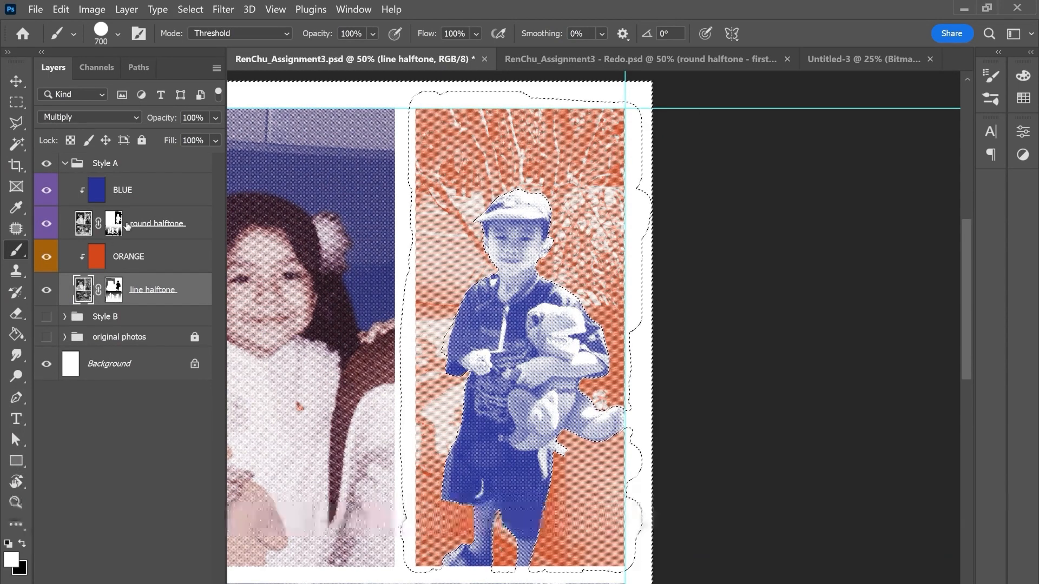
# Step: In the Redo document, paint black on the round halftone mask around the boy's head and along the background on his left
pyautogui.click(577, 61)
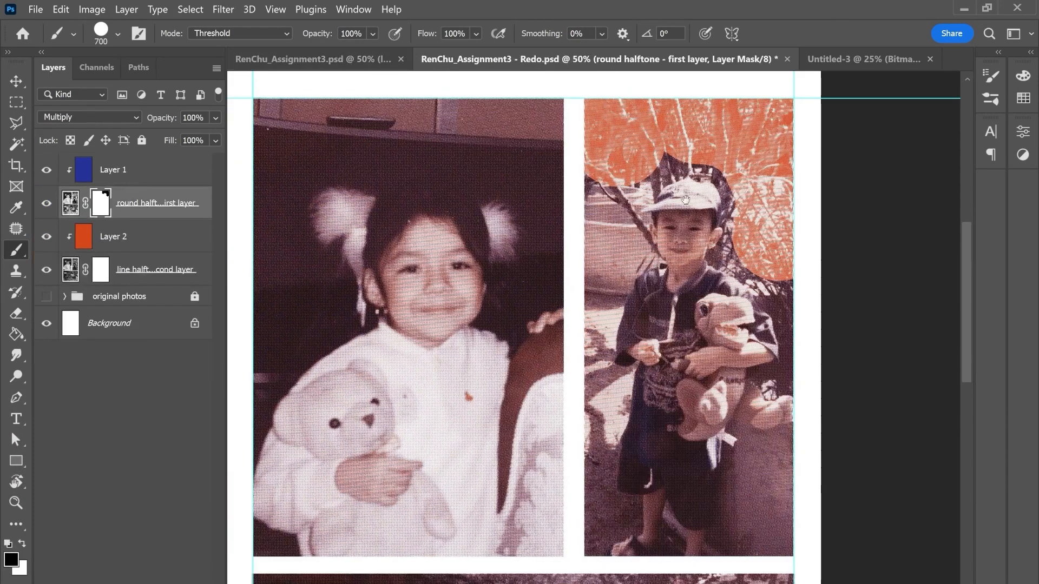
pyautogui.moveTo(686, 200)
pyautogui.mouseDown()
pyautogui.moveTo(542, 203)
pyautogui.moveTo(526, 174)
pyautogui.moveTo(557, 189)
pyautogui.moveTo(577, 277)
pyautogui.moveTo(598, 316)
pyautogui.mouseUp()
pyautogui.press('[')
pyautogui.press('[')
pyautogui.press('[')
pyautogui.press('[')
pyautogui.press('[')
pyautogui.press('[')
pyautogui.press('[')
pyautogui.moveTo(421, 191)
pyautogui.mouseDown()
pyautogui.moveTo(509, 175)
pyautogui.moveTo(467, 206)
pyautogui.moveTo(469, 229)
pyautogui.moveTo(447, 232)
pyautogui.moveTo(426, 324)
pyautogui.moveTo(432, 527)
pyautogui.mouseUp()
pyautogui.press('[')
pyautogui.press(']')
pyautogui.press(']')
pyautogui.press(']')
pyautogui.press(']')
pyautogui.press(']')
pyautogui.press(']')
pyautogui.hotkey('ctrl', 'z')
pyautogui.moveTo(430, 448)
pyautogui.mouseDown()
pyautogui.moveTo(425, 506)
pyautogui.moveTo(452, 521)
pyautogui.mouseUp()
pyautogui.moveTo(661, 474); pyautogui.dragTo(652, 453)
pyautogui.press('[')
pyautogui.press('[')
pyautogui.press('[')
pyautogui.press('[')
pyautogui.press('[')
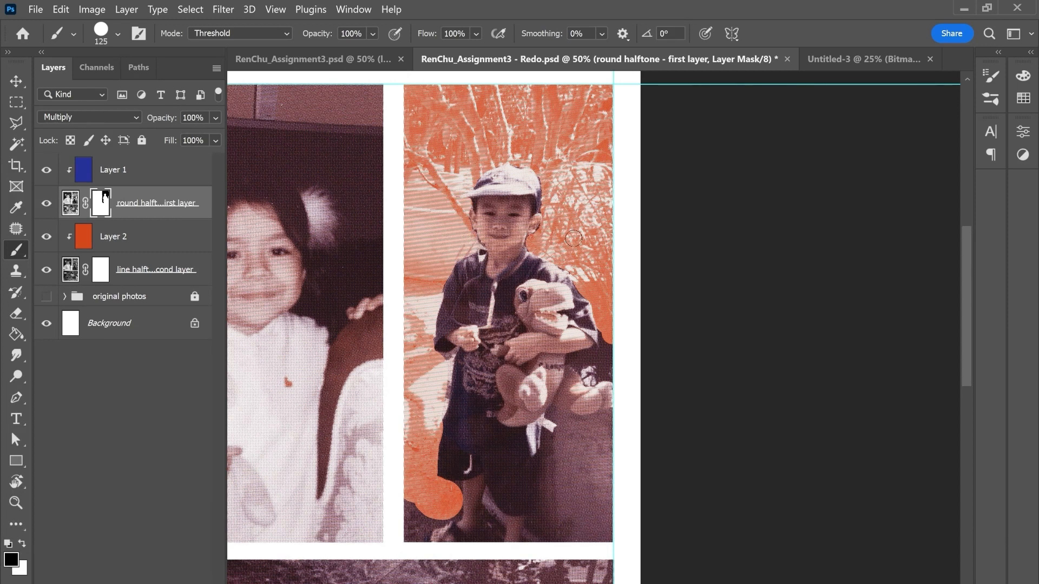
# Step: Mask out the remaining background around the toy dinosaur, the boy's legs and feet on the round halftone layer, using brush sizes down to 80
pyautogui.moveTo(605, 334)
pyautogui.mouseDown()
pyautogui.moveTo(560, 420)
pyautogui.moveTo(530, 541)
pyautogui.moveTo(553, 543)
pyautogui.moveTo(608, 441)
pyautogui.moveTo(585, 485)
pyautogui.mouseUp()
pyautogui.press(']')
pyautogui.press(']')
pyautogui.press(']')
pyautogui.press(']')
pyautogui.press(']')
pyautogui.moveTo(426, 507); pyautogui.dragTo(440, 508)
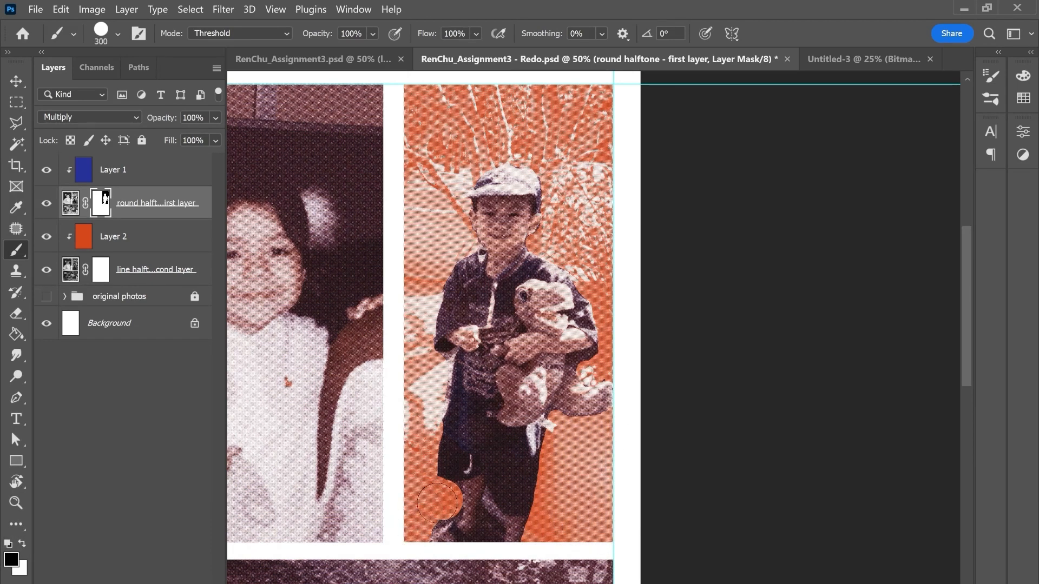
pyautogui.moveTo(593, 516); pyautogui.dragTo(596, 482)
pyautogui.press('[')
pyautogui.press('[')
pyautogui.press('[')
pyautogui.press('[')
pyautogui.press('[')
pyautogui.moveTo(491, 475)
pyautogui.mouseDown()
pyautogui.moveTo(481, 502)
pyautogui.moveTo(498, 486)
pyautogui.mouseUp()
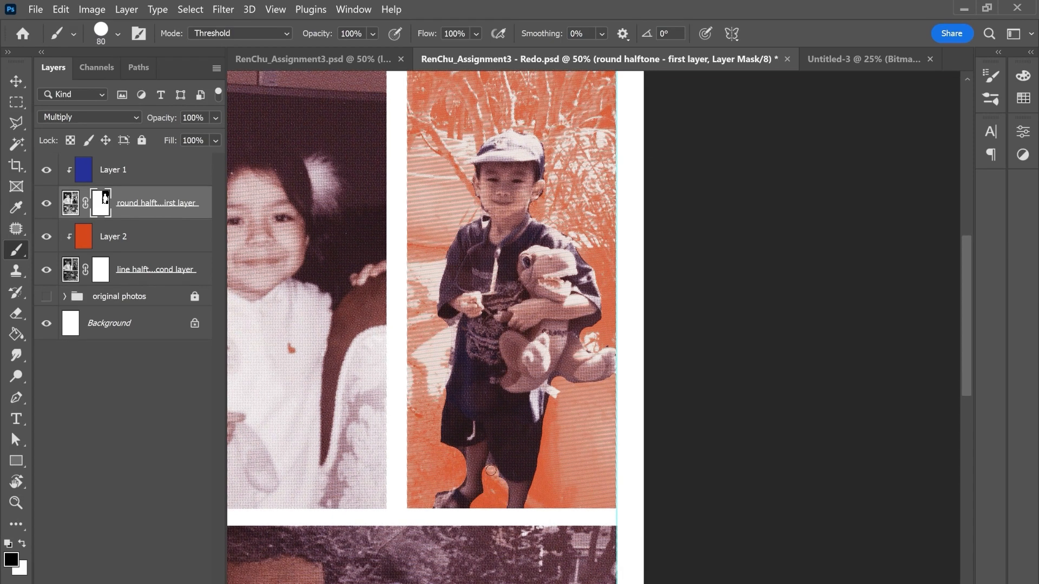
pyautogui.moveTo(558, 290); pyautogui.dragTo(552, 338)
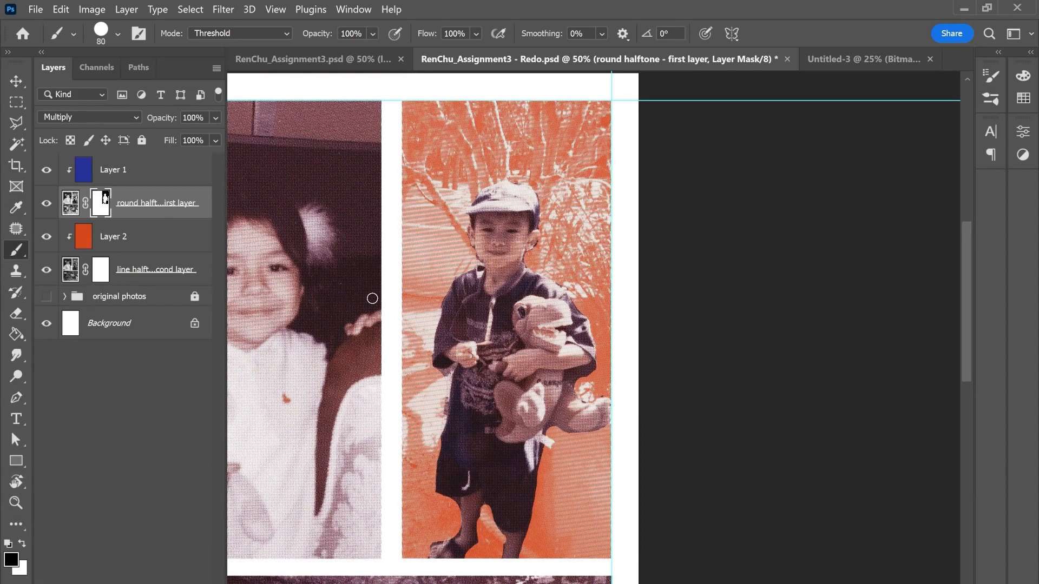
# Step: Load the round halftone mask as a selection, paint the boy black on the line halftone - second layer's mask, and deselect
pyautogui.keyDown('ctrl'); pyautogui.click(99, 208); pyautogui.keyUp('ctrl')
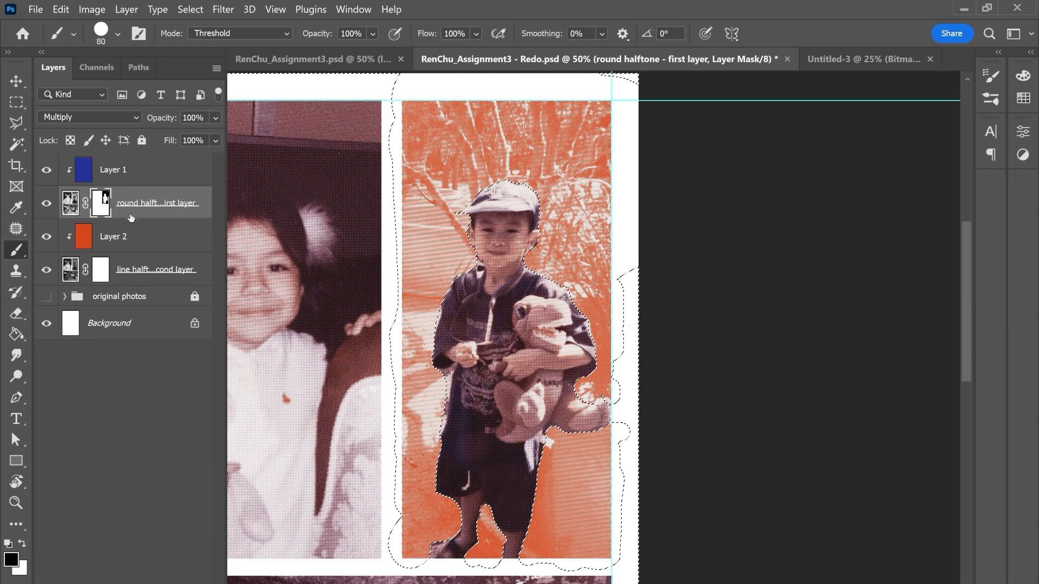
pyautogui.click(104, 269)
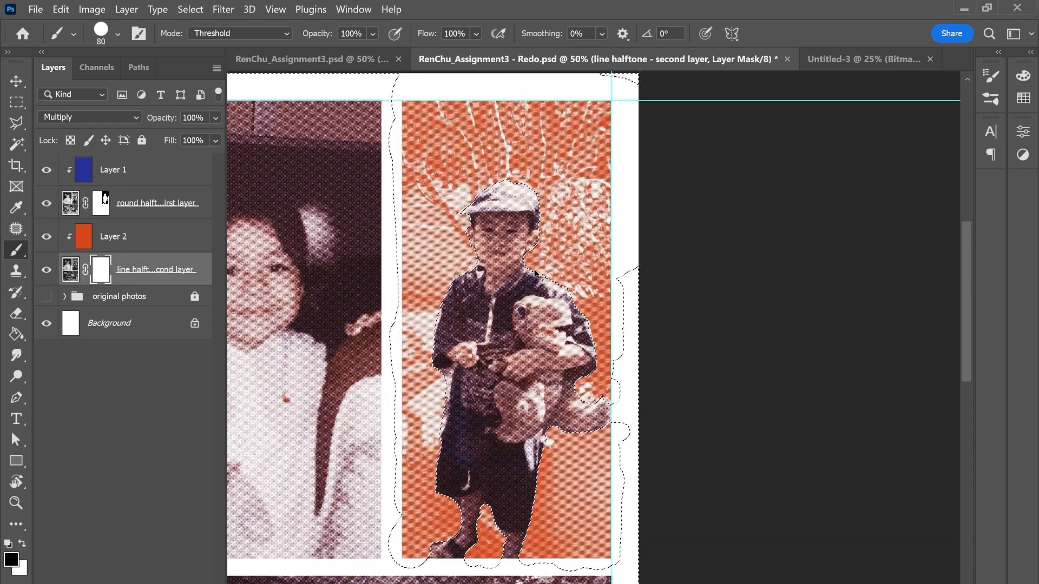
pyautogui.moveTo(534, 274); pyautogui.dragTo(549, 257)
pyautogui.press(']')
pyautogui.press(']')
pyautogui.press(']')
pyautogui.press(']')
pyautogui.press(']')
pyautogui.press(']')
pyautogui.press(']')
pyautogui.press(']')
pyautogui.moveTo(514, 184)
pyautogui.mouseDown()
pyautogui.moveTo(489, 282)
pyautogui.moveTo(554, 294)
pyautogui.moveTo(595, 349)
pyautogui.moveTo(609, 411)
pyautogui.moveTo(544, 401)
pyautogui.moveTo(476, 338)
pyautogui.moveTo(461, 356)
pyautogui.moveTo(451, 512)
pyautogui.moveTo(512, 538)
pyautogui.moveTo(533, 433)
pyautogui.moveTo(504, 466)
pyautogui.moveTo(573, 368)
pyautogui.mouseUp()
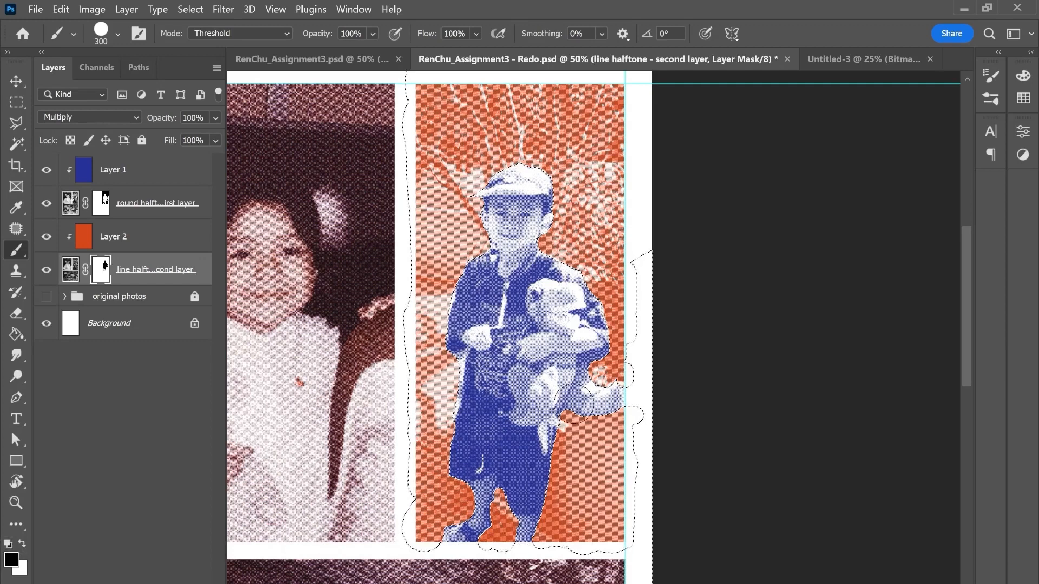
pyautogui.hotkey('ctrl', 'd')
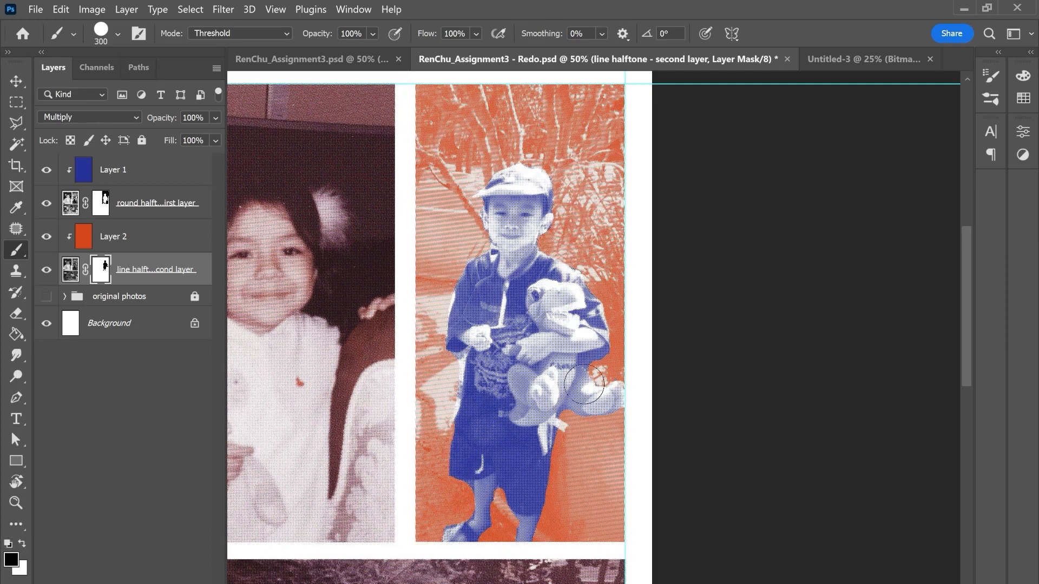
# Step: Compare the masked boy photo in the Redo document with the original Assignment3 document
pyautogui.click(365, 64)
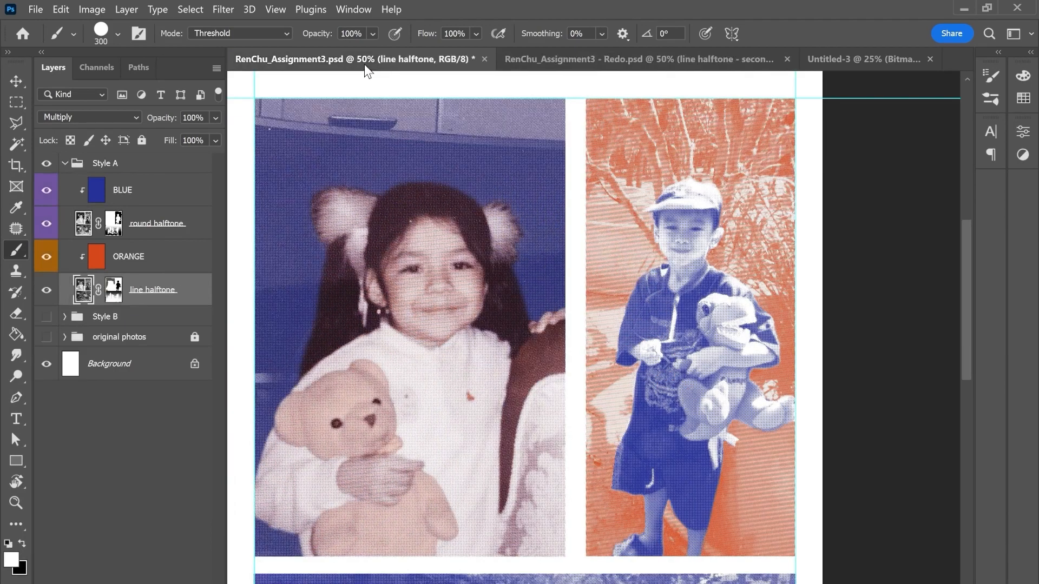
pyautogui.click(566, 63)
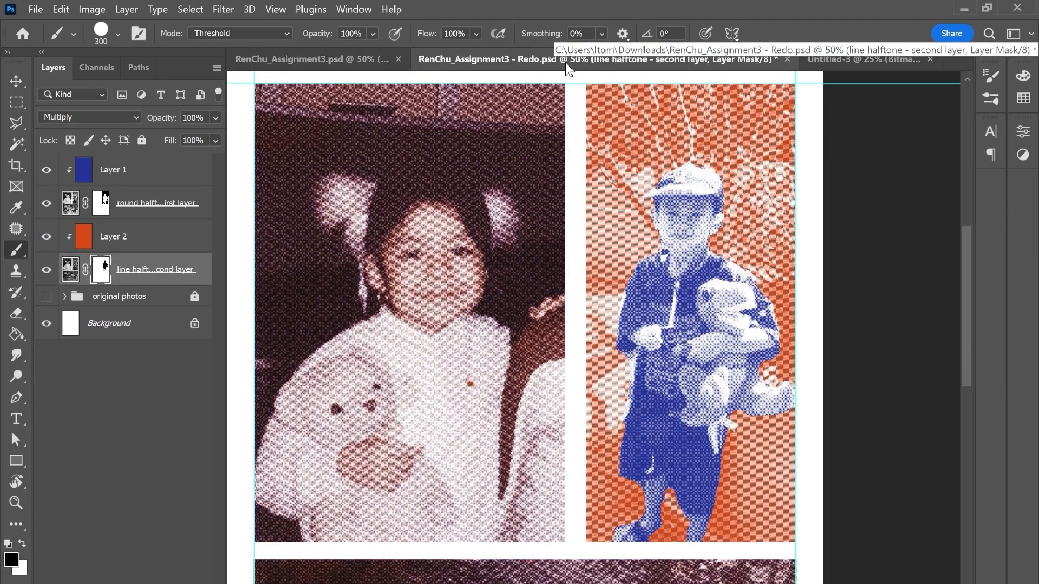
pyautogui.moveTo(403, 235); pyautogui.dragTo(465, 253)
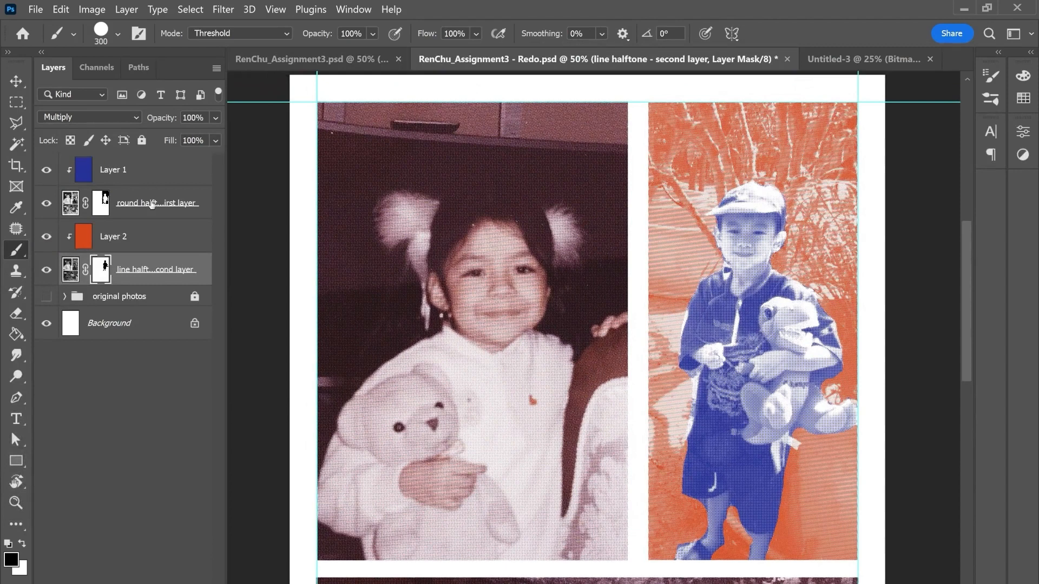
pyautogui.click(343, 63)
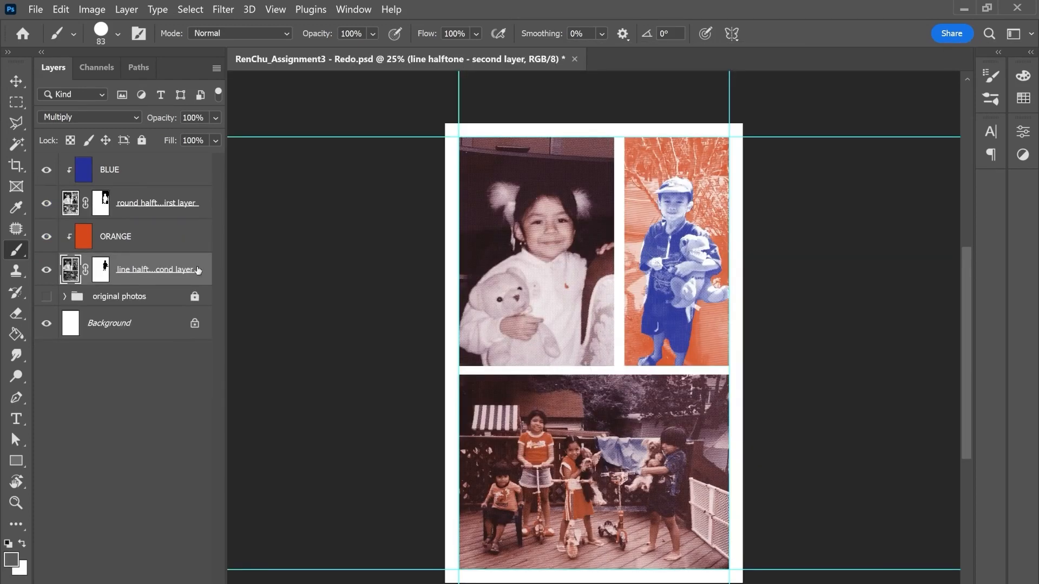
# Step: Add a layer clipped to the line halftone - second layer, name it "shading", and set its blend mode to Multiply
pyautogui.hotkey('ctrl', 'alt', 'shift', 'n')
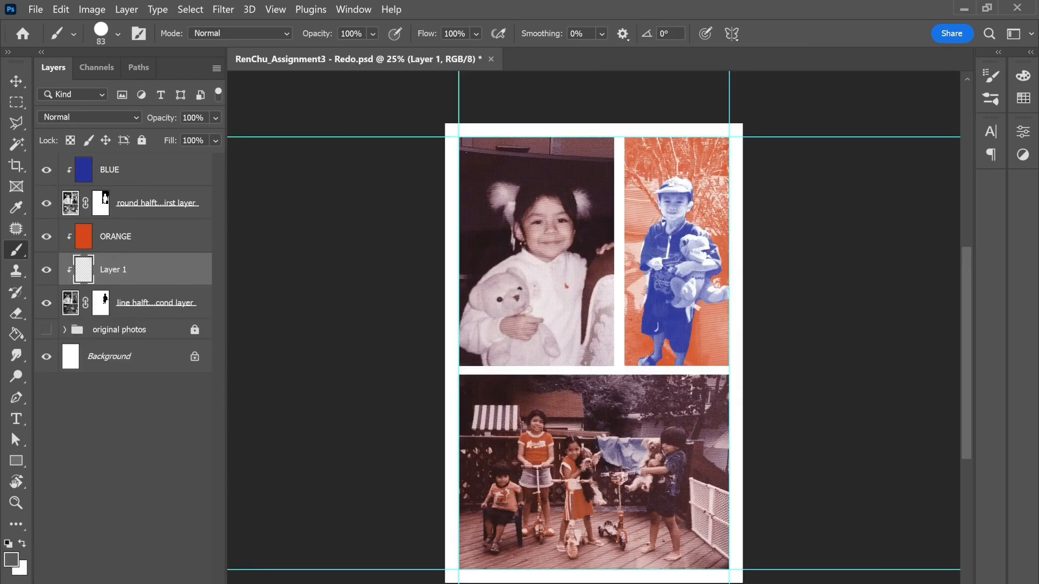
pyautogui.doubleClick(124, 271)
pyautogui.write('shading')
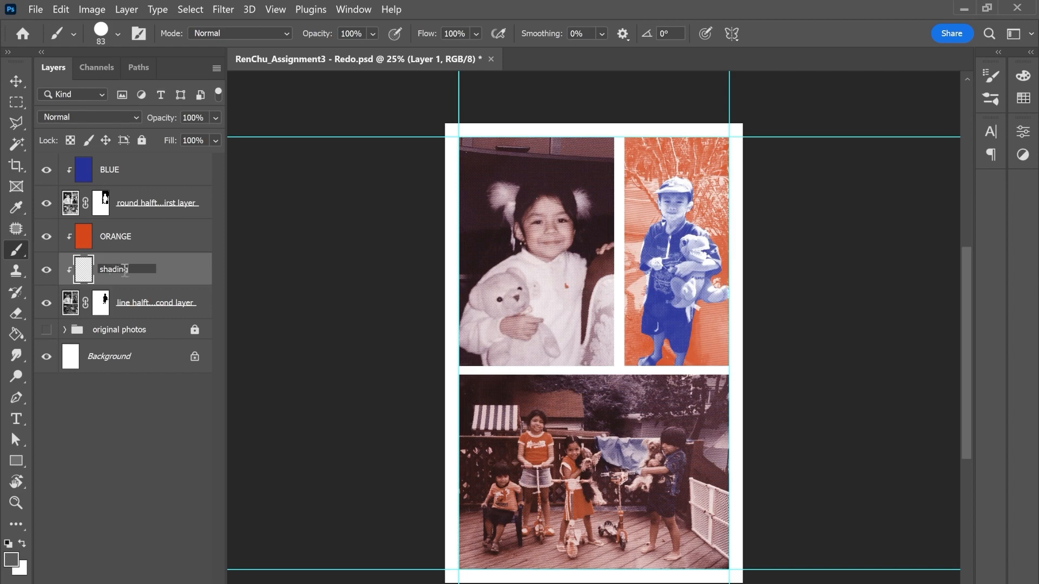
pyautogui.press('Return')
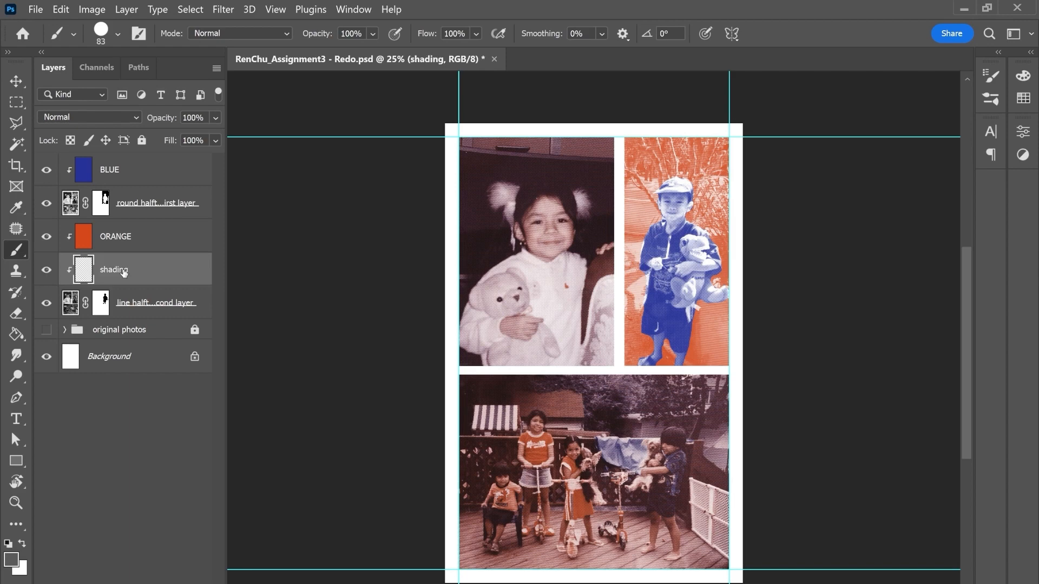
pyautogui.click(80, 116)
pyautogui.click(66, 178)
# Step: Set the foreground color to gray #bdbdbd for painting on the shading layer
pyautogui.click(6, 563)
pyautogui.write('cccccc')
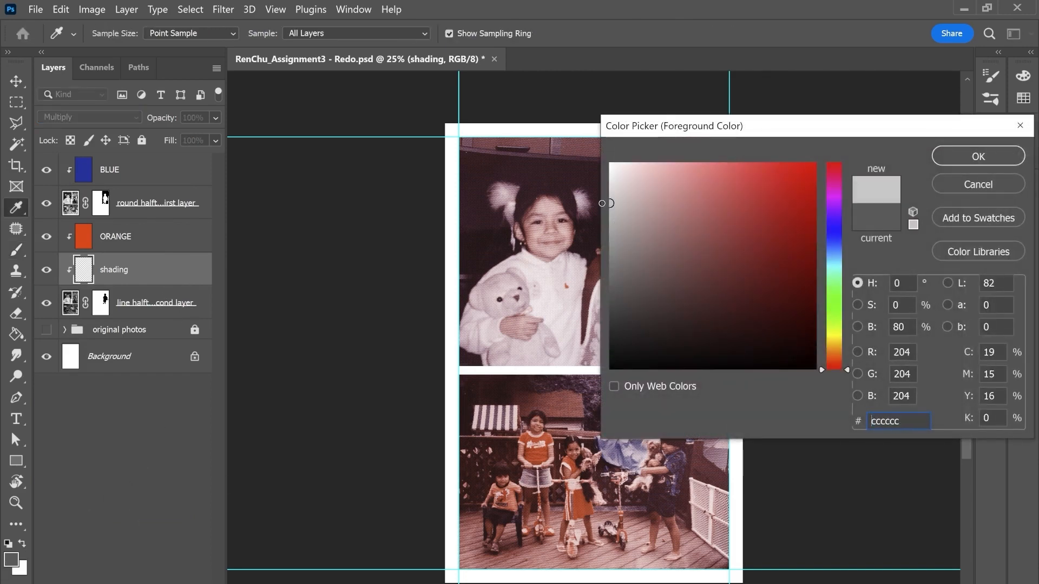
pyautogui.moveTo(601, 203); pyautogui.dragTo(594, 217)
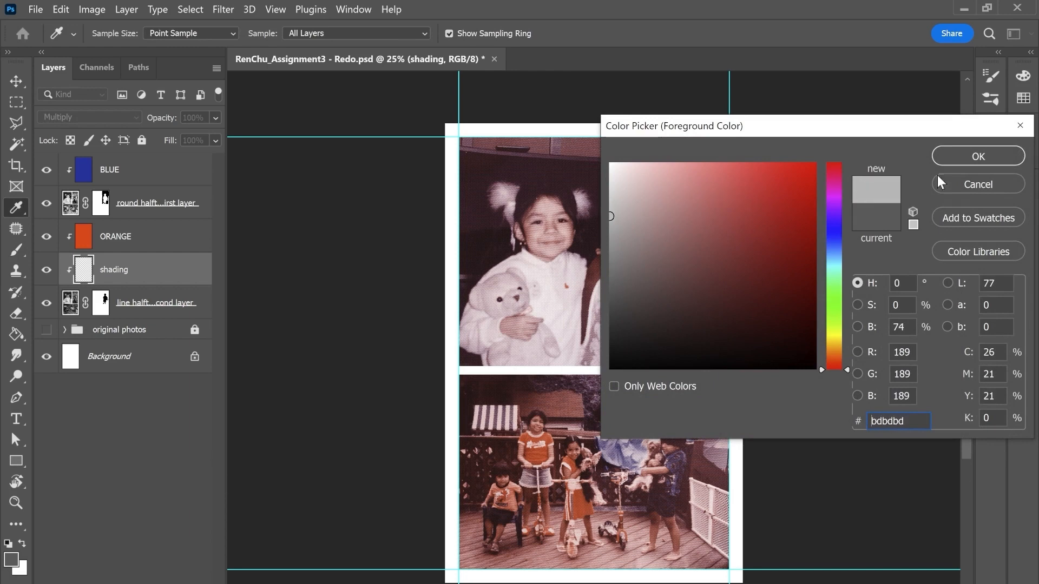
pyautogui.click(983, 161)
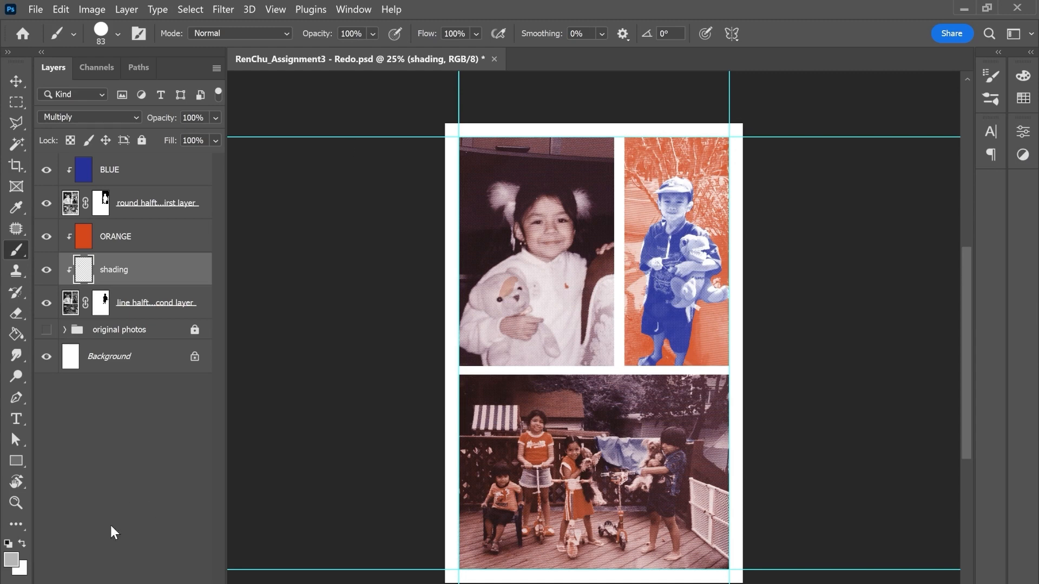
# Step: Lighten the foreground color to gray #d9d9d9
pyautogui.click(11, 559)
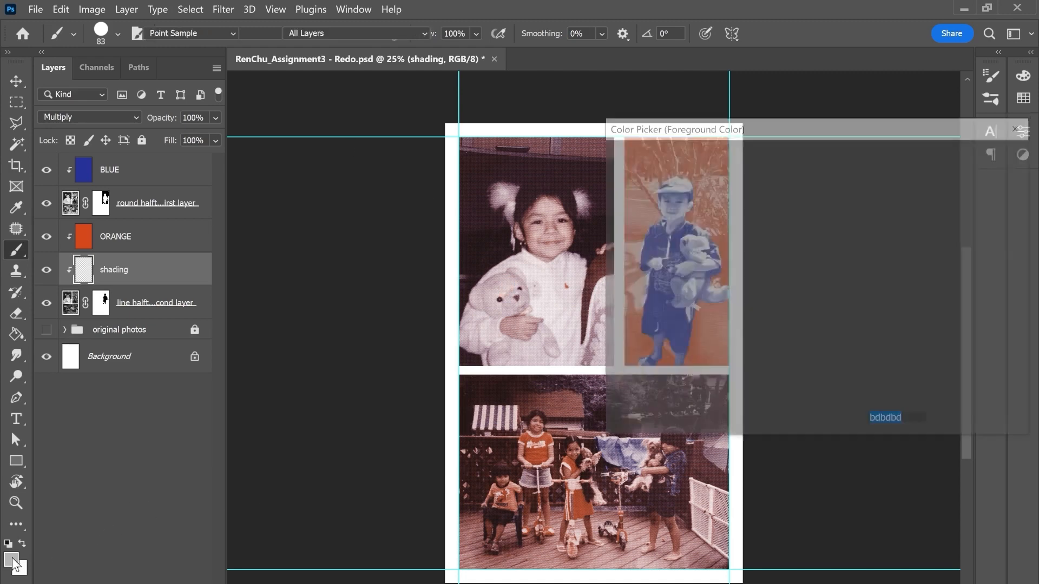
pyautogui.moveTo(610, 219); pyautogui.dragTo(600, 193)
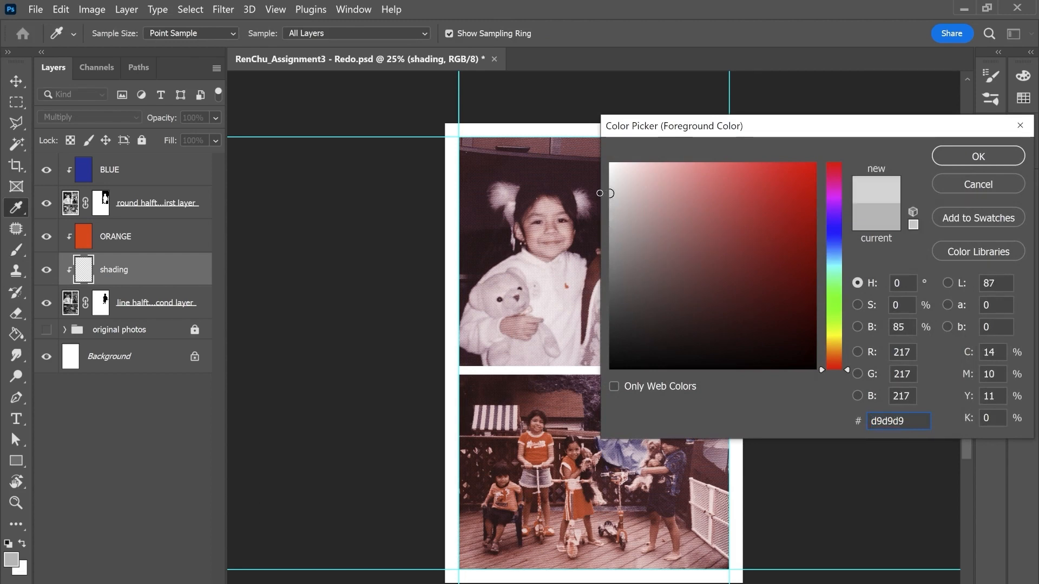
pyautogui.click(956, 160)
# Step: Hide the BLUE and round halftone layers, and paint the teddy bear's head light gray on the shading layer at brush size 300
pyautogui.hotkey('ctrl', '+')
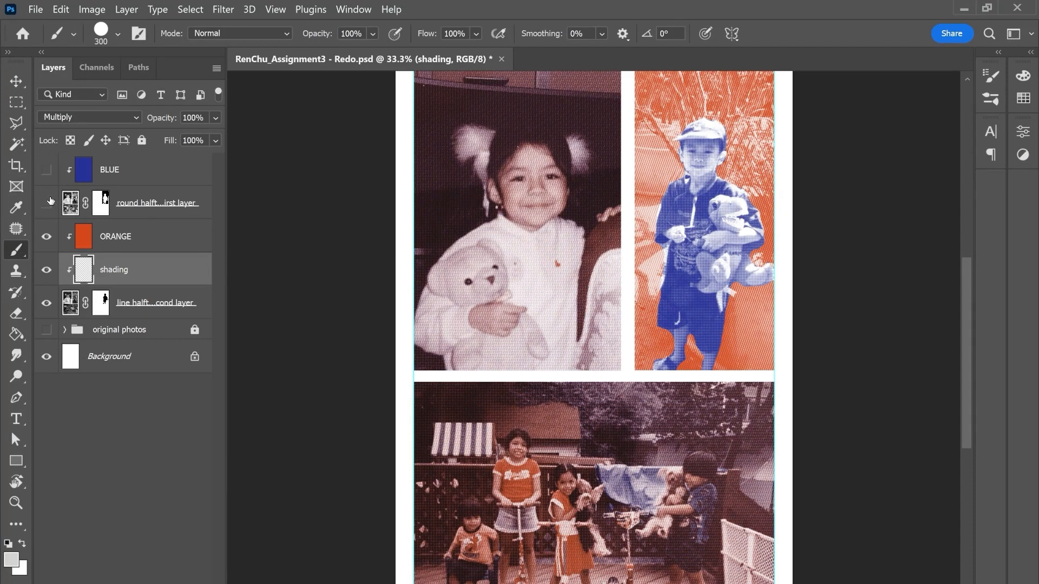
pyautogui.click(48, 202)
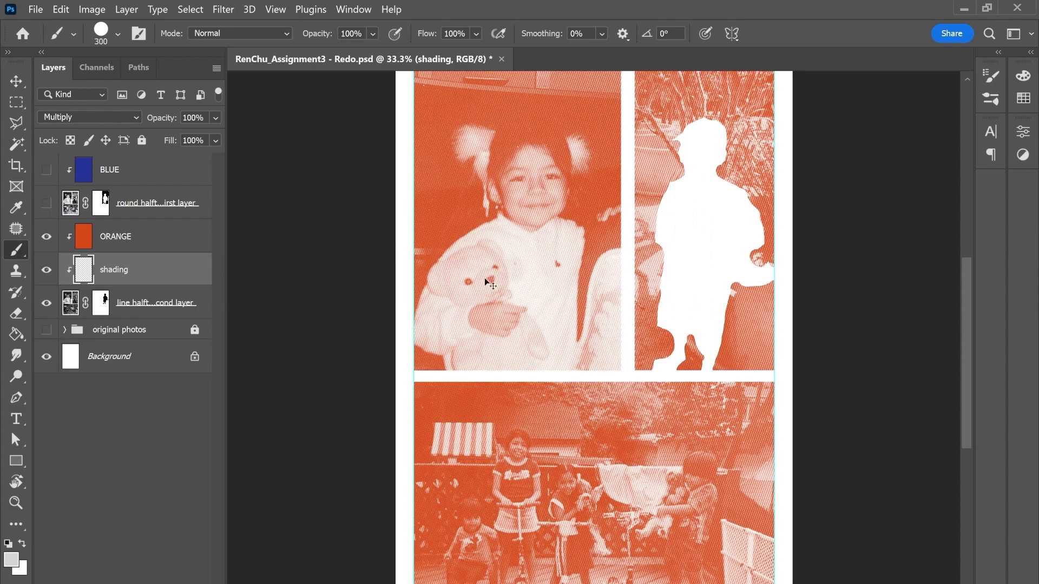
pyautogui.scroll(2, 485, 277)
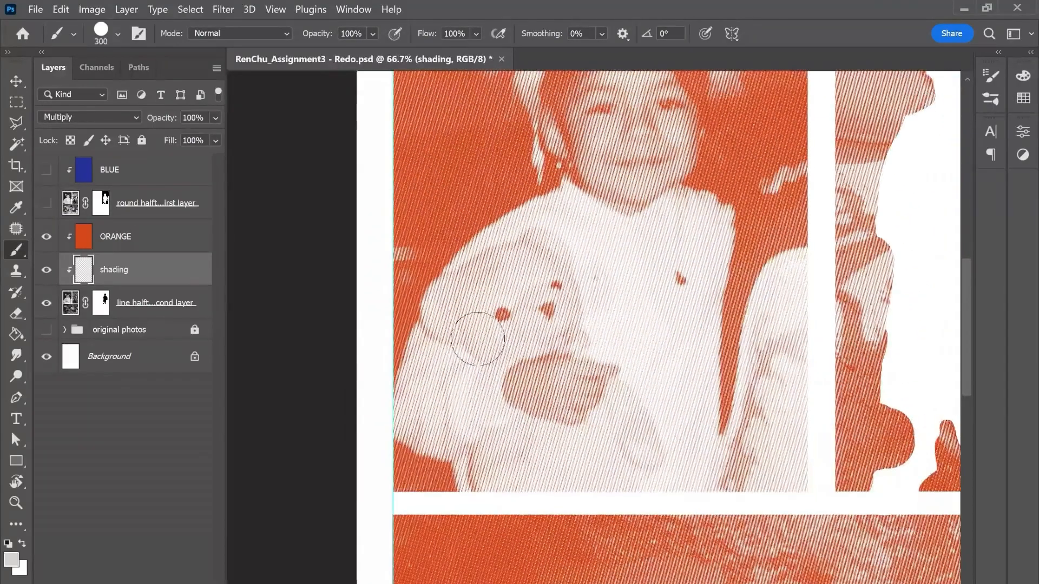
pyautogui.moveTo(478, 338)
pyautogui.mouseDown()
pyautogui.moveTo(464, 306)
pyautogui.moveTo(461, 313)
pyautogui.moveTo(459, 300)
pyautogui.moveTo(447, 303)
pyautogui.moveTo(448, 315)
pyautogui.moveTo(469, 315)
pyautogui.moveTo(495, 278)
pyautogui.moveTo(543, 256)
pyautogui.moveTo(552, 324)
pyautogui.moveTo(475, 332)
pyautogui.moveTo(496, 349)
pyautogui.moveTo(547, 327)
pyautogui.mouseUp()
# Step: Paint the teddy bear's body, legs and arm on the shading layer with the brush reduced to size 150
pyautogui.press('[')
pyautogui.press('[')
pyautogui.press('[')
pyautogui.press('[')
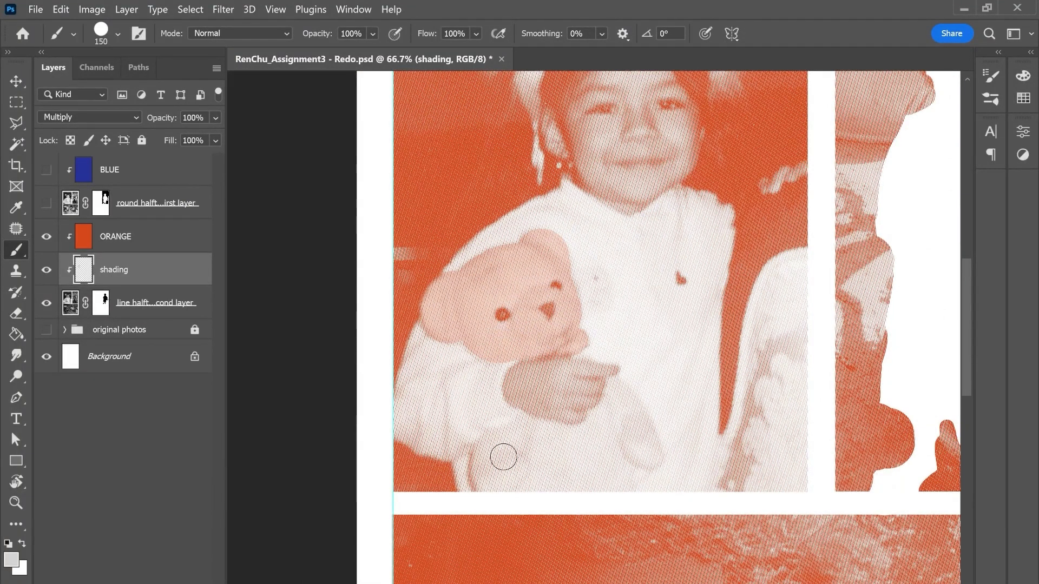
pyautogui.moveTo(503, 457)
pyautogui.mouseDown()
pyautogui.moveTo(592, 431)
pyautogui.moveTo(480, 473)
pyautogui.moveTo(626, 487)
pyautogui.mouseUp()
pyautogui.hotkey('ctrl', '+')
pyautogui.hotkey('ctrl', '+')
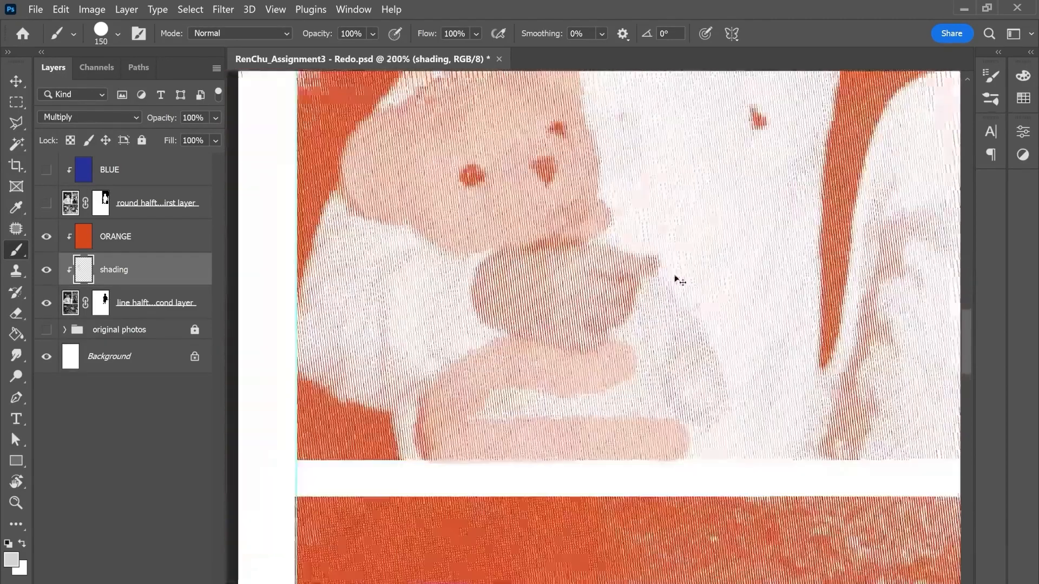
pyautogui.hotkey('ctrl', '-')
pyautogui.moveTo(650, 299)
pyautogui.mouseDown()
pyautogui.moveTo(702, 400)
pyautogui.moveTo(645, 326)
pyautogui.moveTo(598, 397)
pyautogui.moveTo(652, 417)
pyautogui.moveTo(490, 408)
pyautogui.moveTo(660, 314)
pyautogui.moveTo(696, 373)
pyautogui.mouseUp()
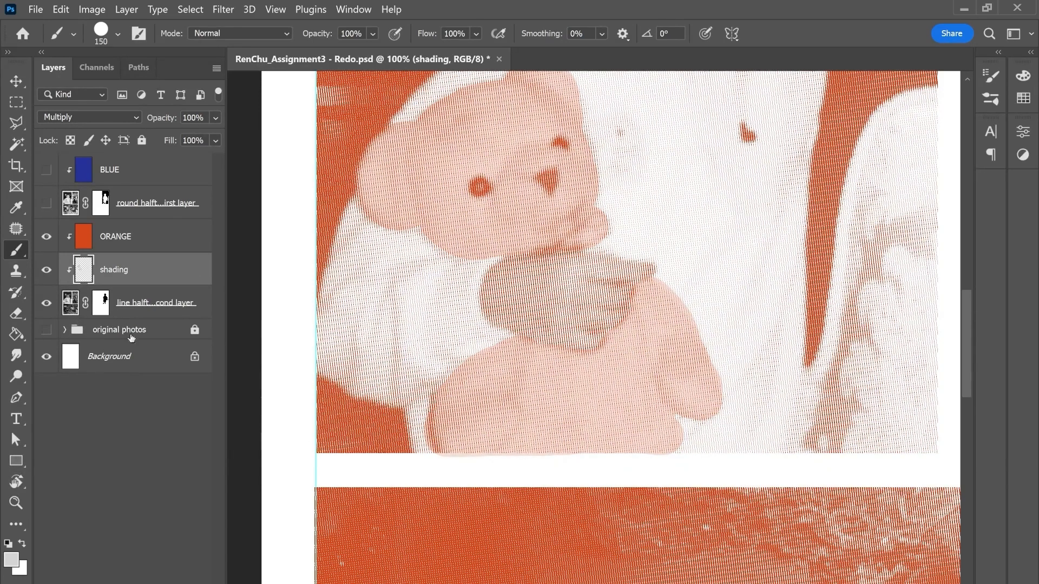
# Step: Load the Group 1 photo's outline as a selection, clean up the bear shading along the photo's lower edge, and deselect
pyautogui.click(65, 330)
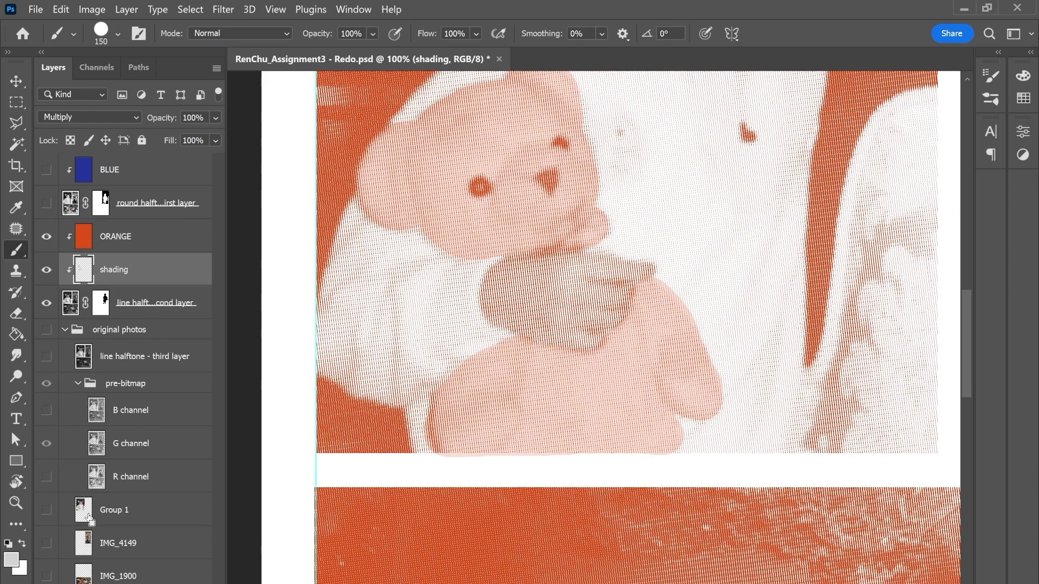
pyautogui.keyDown('ctrl'); pyautogui.click(90, 520); pyautogui.keyUp('ctrl')
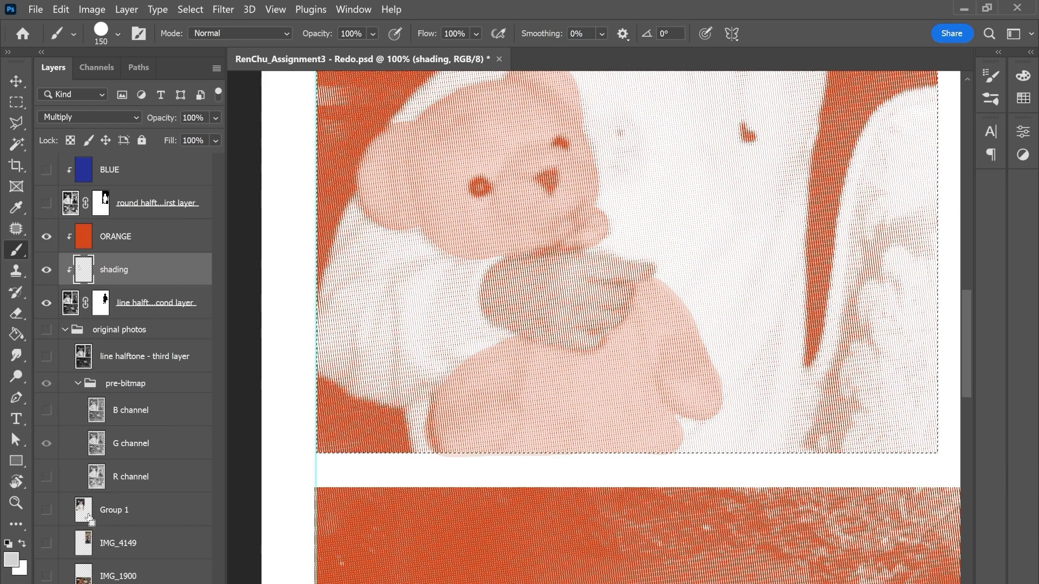
pyautogui.click(65, 330)
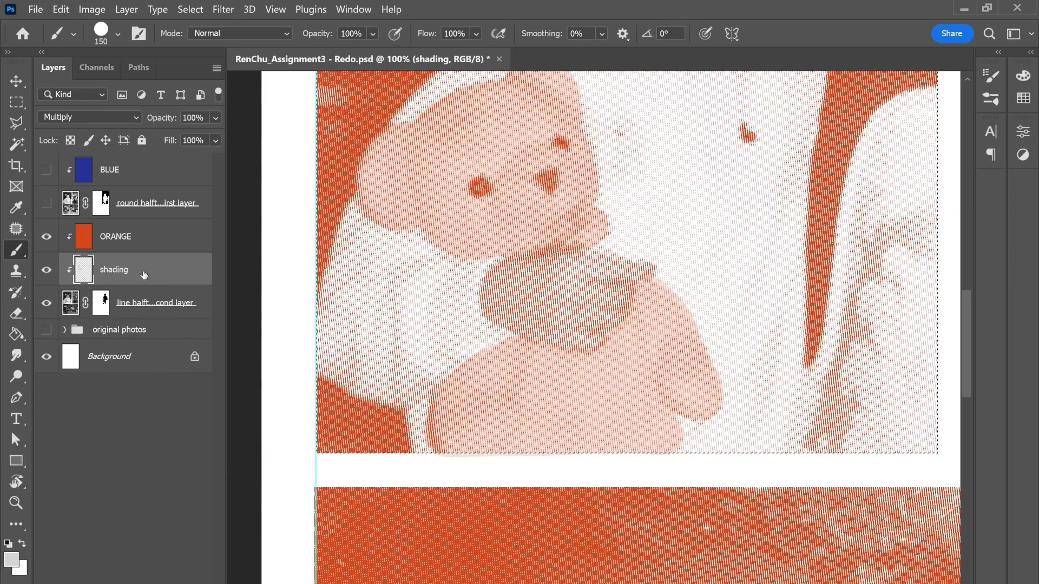
pyautogui.hotkey('ctrl', 'd')
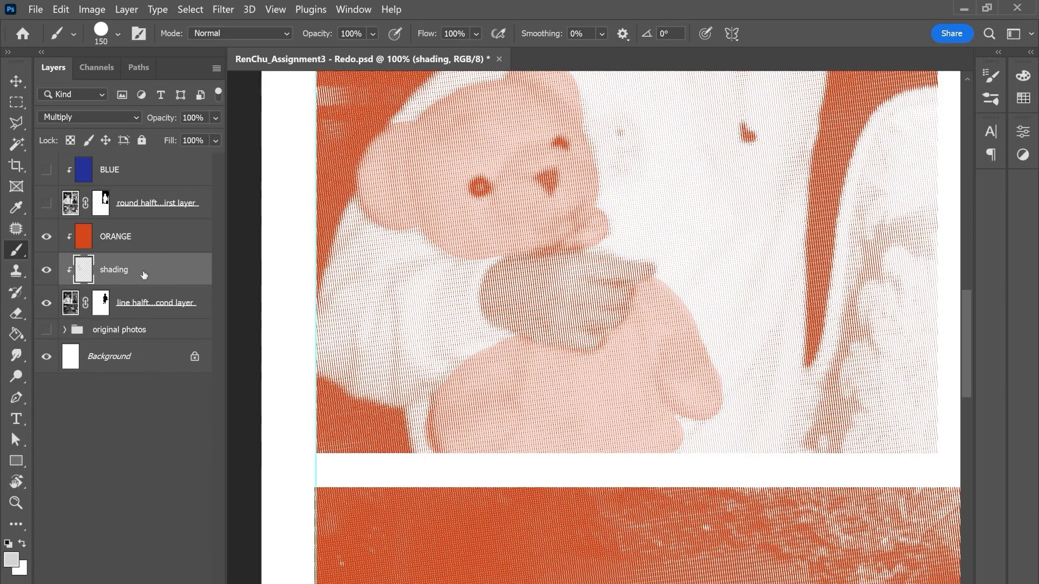
# Step: Compare the artwork with the shading layer hidden and shown, and make the BLUE and round halftone layers visible again
pyautogui.moveTo(710, 274)
pyautogui.mouseDown()
pyautogui.moveTo(686, 413)
pyautogui.moveTo(673, 400)
pyautogui.mouseUp()
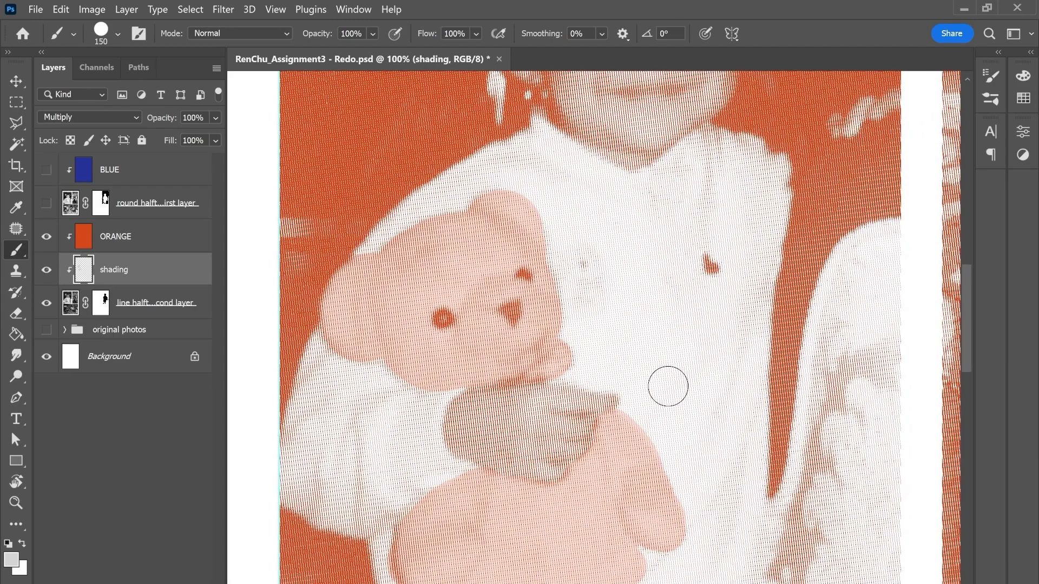
pyautogui.scroll(-3, 667, 387)
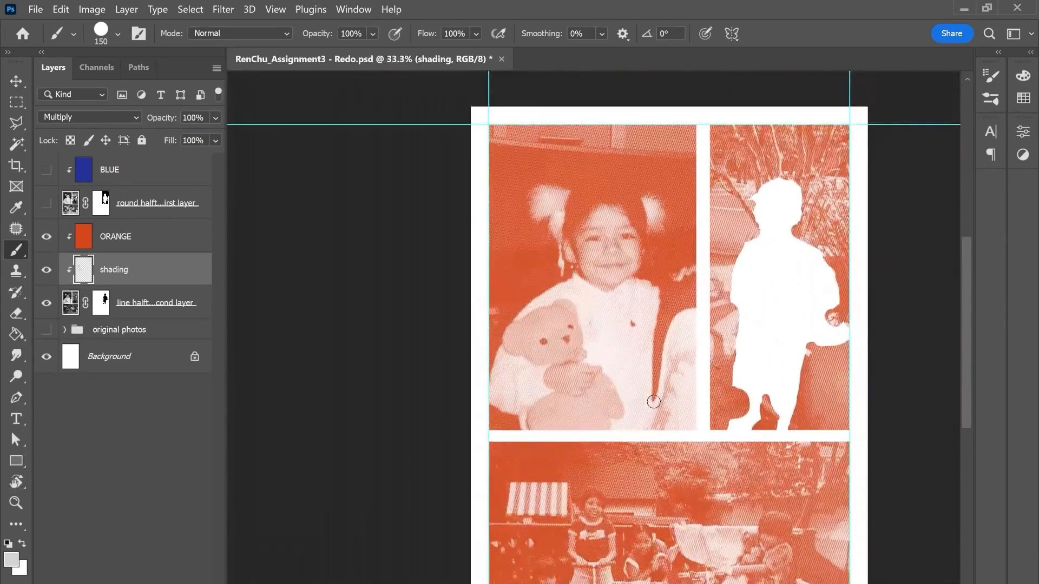
pyautogui.moveTo(654, 401); pyautogui.dragTo(540, 365)
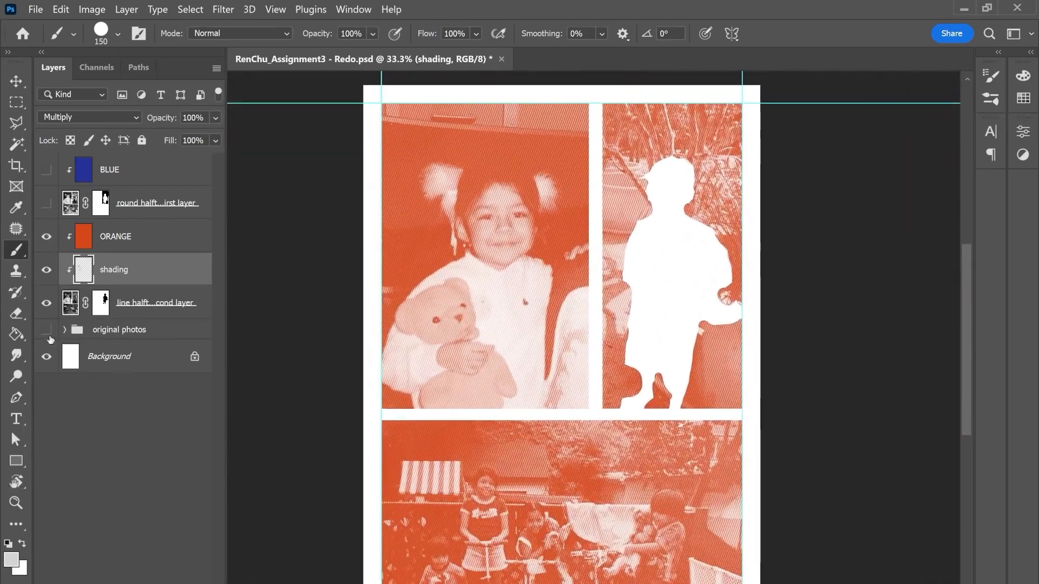
pyautogui.click(48, 271)
pyautogui.click(49, 271)
pyautogui.moveTo(48, 173); pyautogui.dragTo(50, 206)
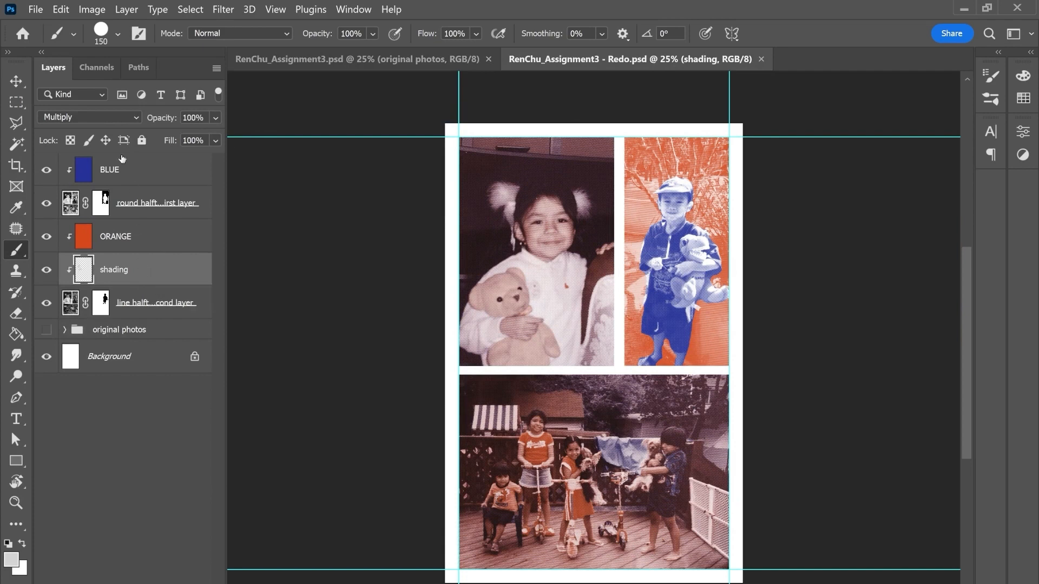
# Step: Change the shading layer's blend mode to Screen and rename the layer "highlight"
pyautogui.click(96, 115)
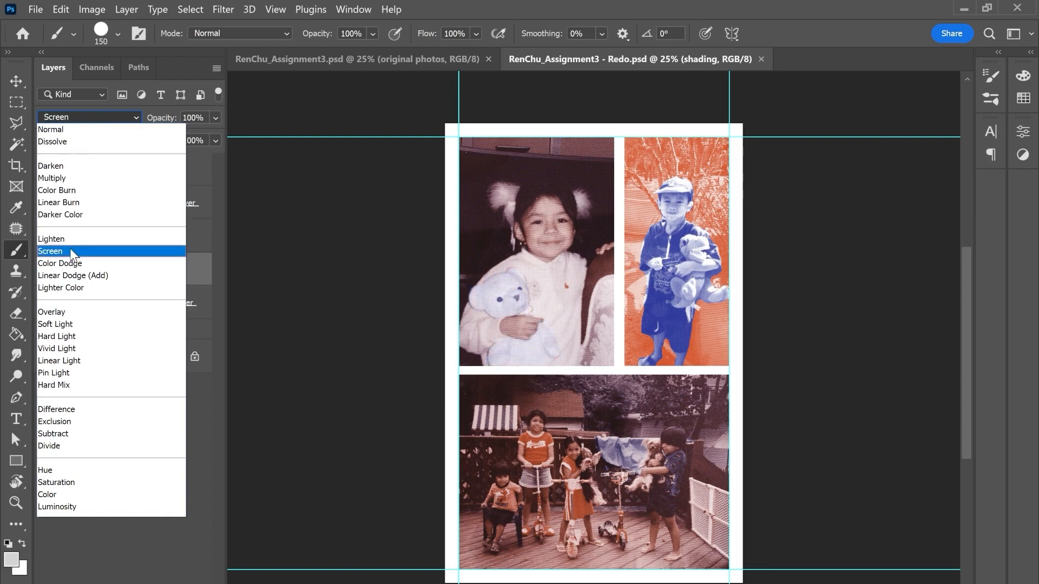
pyautogui.click(69, 250)
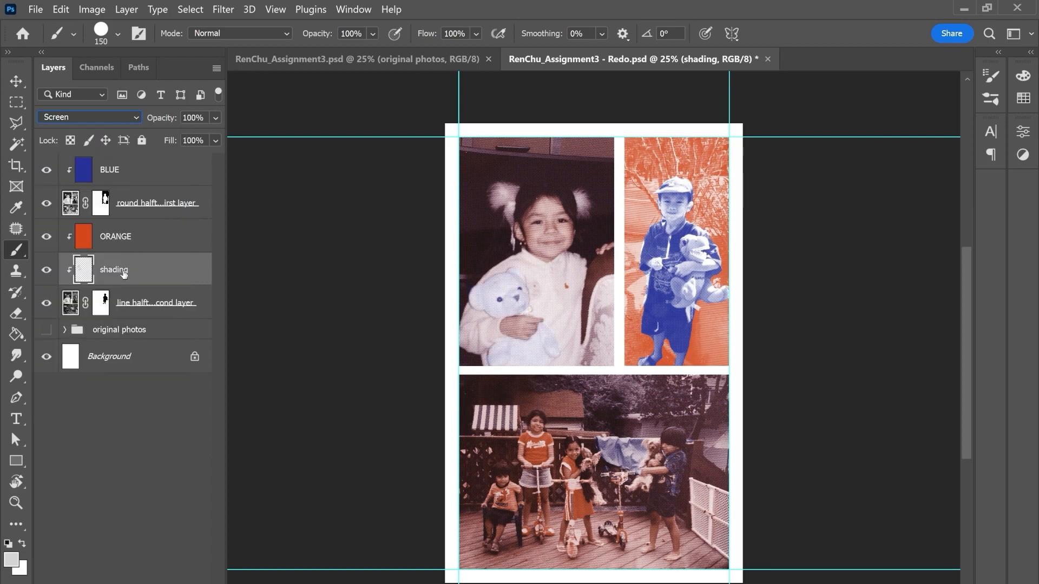
pyautogui.doubleClick(125, 270)
pyautogui.write('highlight')
pyautogui.press('Return')
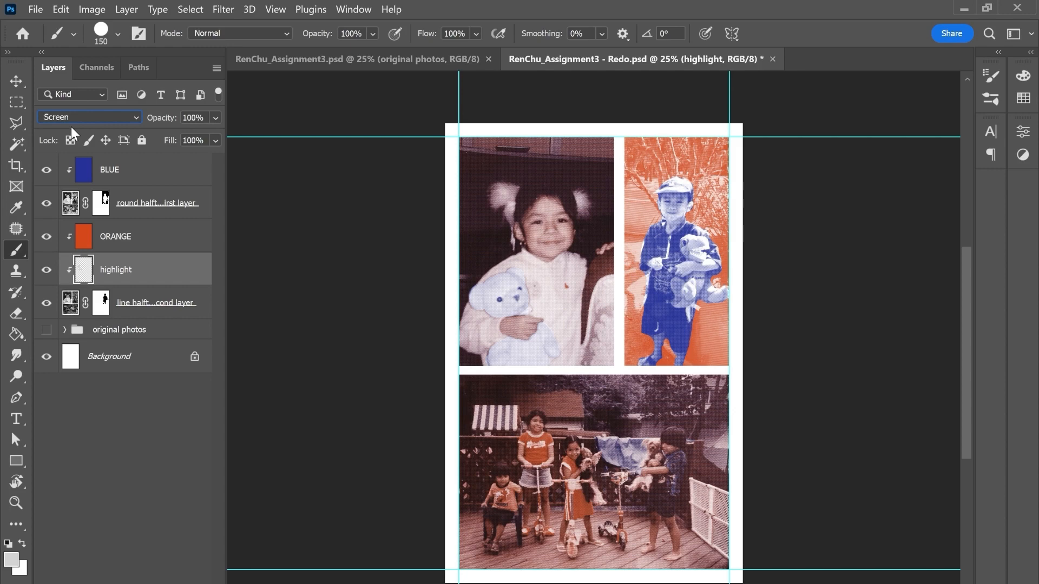
# Step: Move the highlight layer directly above the round halftone layer and change its blend mode to Multiply
pyautogui.moveTo(143, 265); pyautogui.dragTo(135, 198)
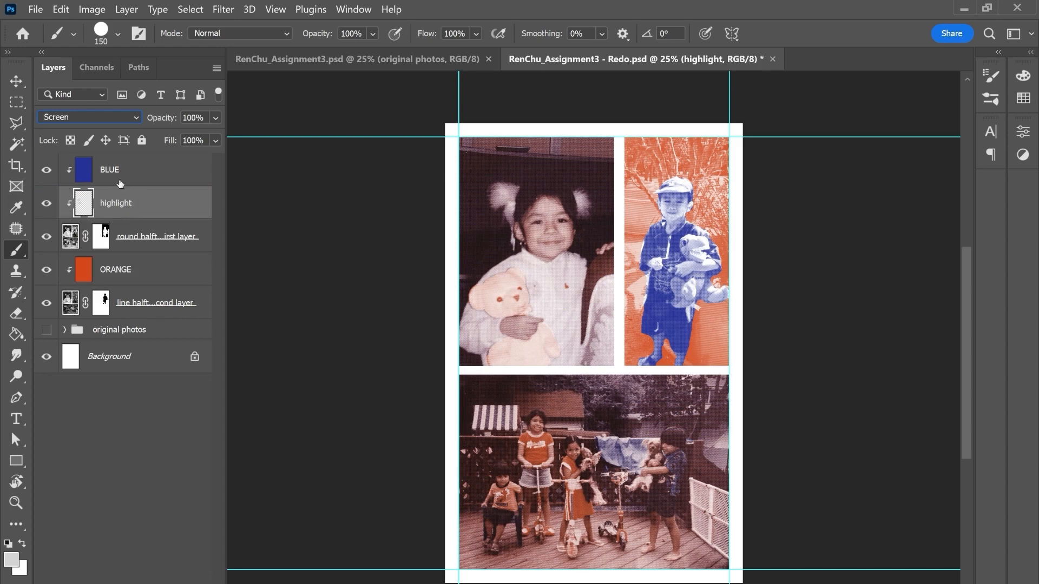
pyautogui.click(105, 116)
pyautogui.click(76, 178)
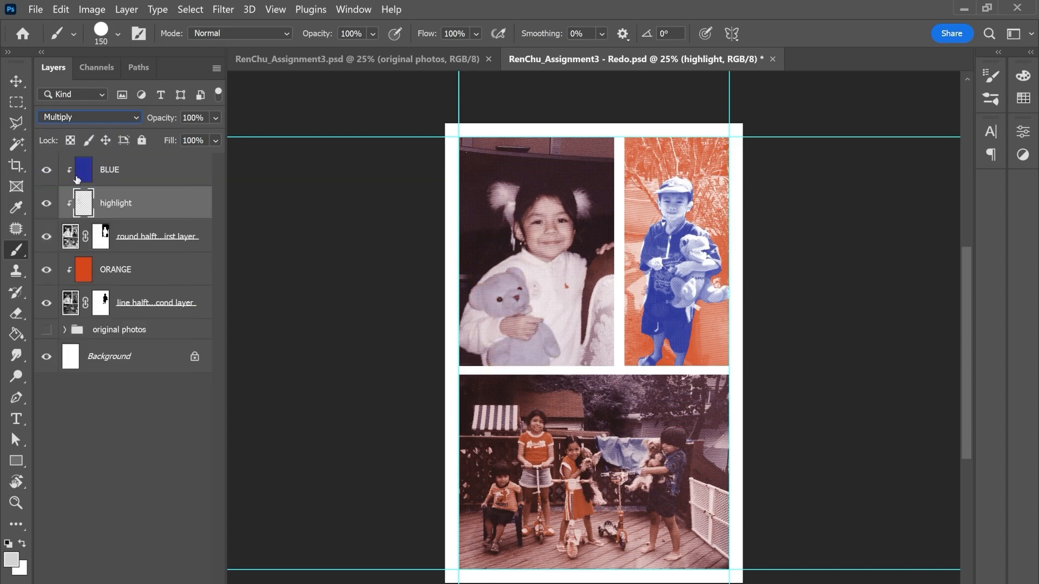
# Step: Rename the highlight layer "shading" and move it back below ORANGE, clipped to the line halftone layer
pyautogui.doubleClick(116, 204)
pyautogui.write('shading')
pyautogui.press('Return')
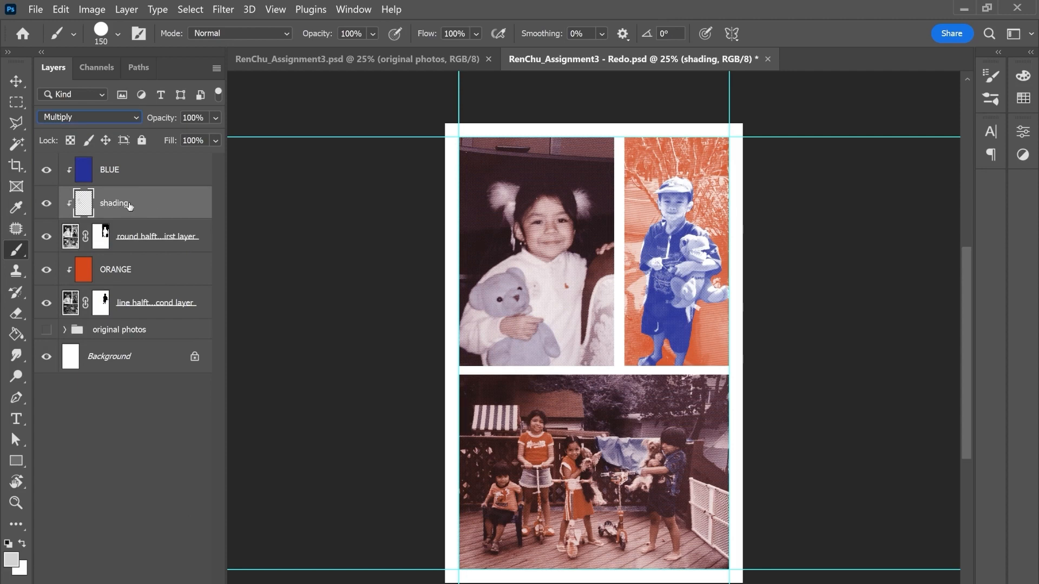
pyautogui.moveTo(130, 206); pyautogui.dragTo(135, 282)
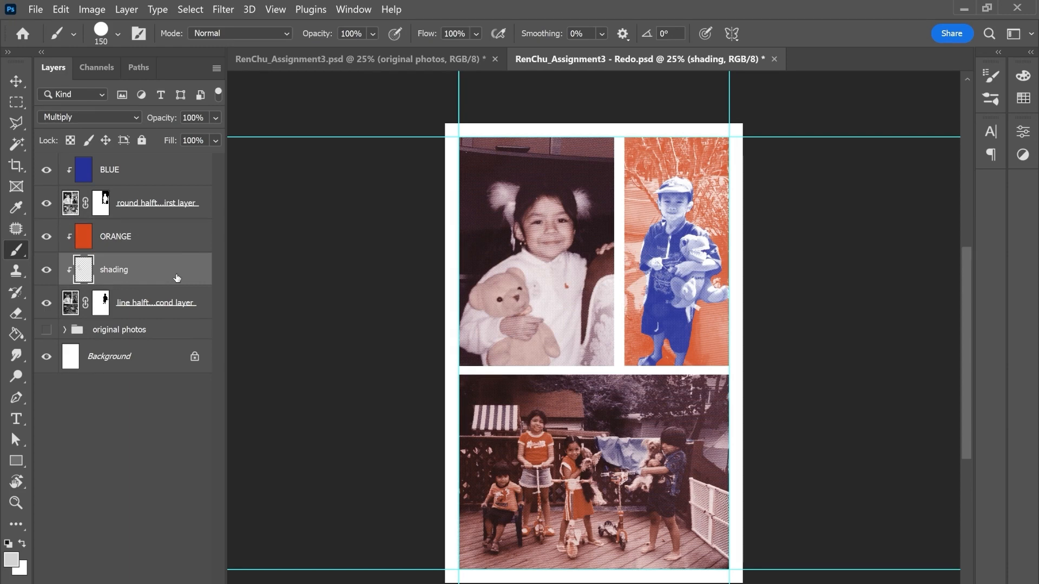
# Step: Delete the shading layer and set the foreground color to gray 5a5a5a for painting on the line halftone layer's mask
pyautogui.press('Delete')
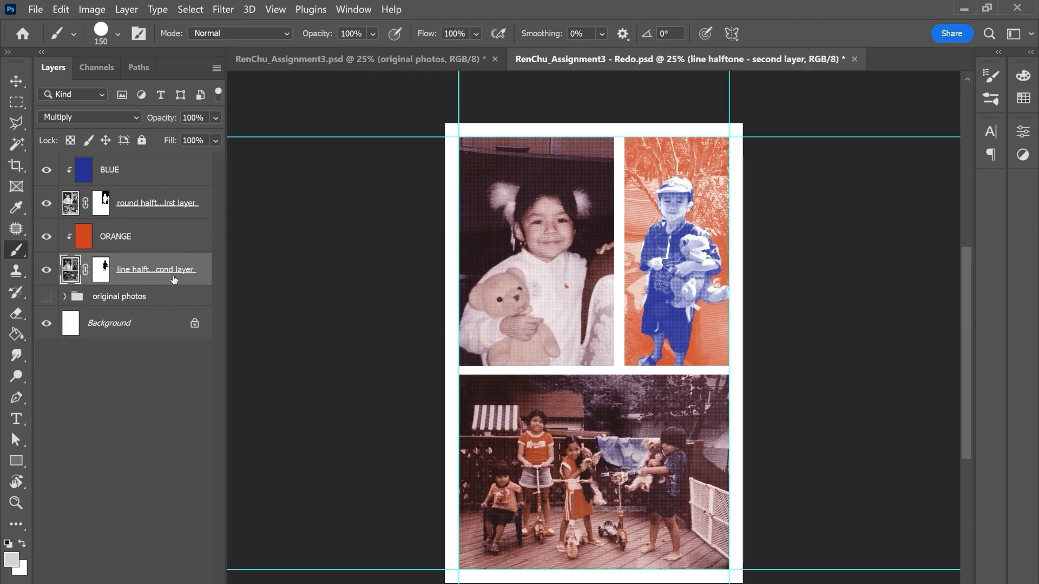
pyautogui.click(100, 277)
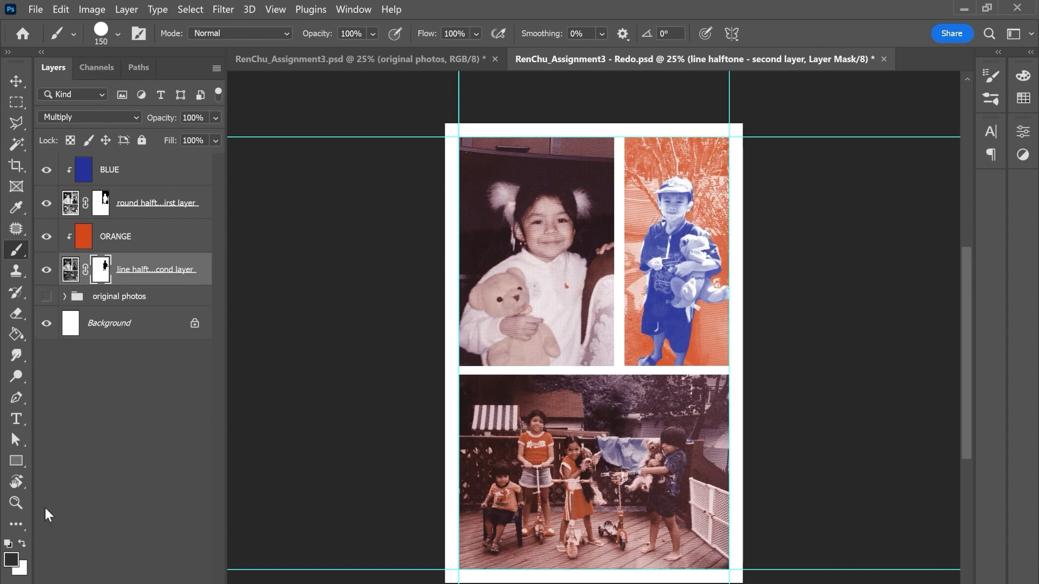
pyautogui.click(10, 560)
pyautogui.moveTo(616, 281)
pyautogui.mouseDown()
pyautogui.moveTo(622, 260)
pyautogui.moveTo(593, 204)
pyautogui.moveTo(563, 296)
pyautogui.mouseUp()
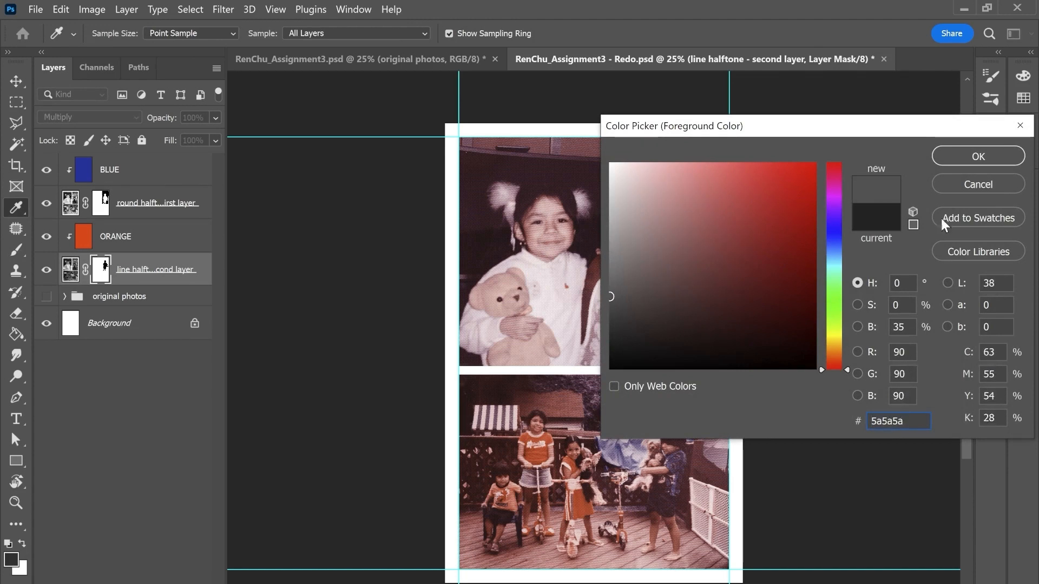
pyautogui.click(979, 157)
# Step: Paint gray on the line halftone mask along the upper background of the girl's photo with a size 700 brush
pyautogui.moveTo(538, 149)
pyautogui.mouseDown()
pyautogui.moveTo(552, 161)
pyautogui.moveTo(508, 158)
pyautogui.moveTo(562, 147)
pyautogui.mouseUp()
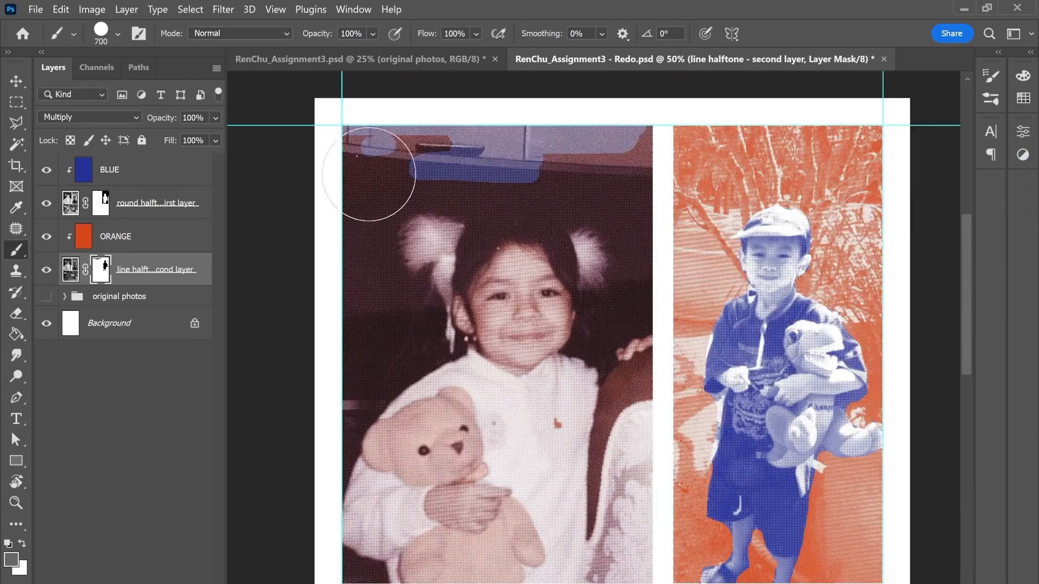
pyautogui.moveTo(372, 171)
pyautogui.mouseDown()
pyautogui.moveTo(439, 158)
pyautogui.moveTo(536, 165)
pyautogui.mouseUp()
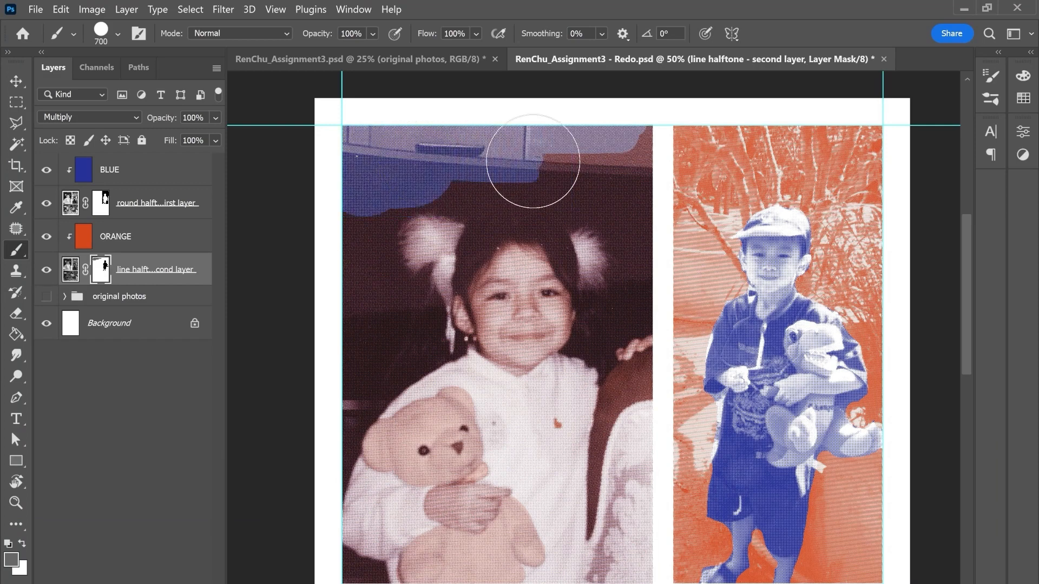
pyautogui.hotkey('ctrl', '-')
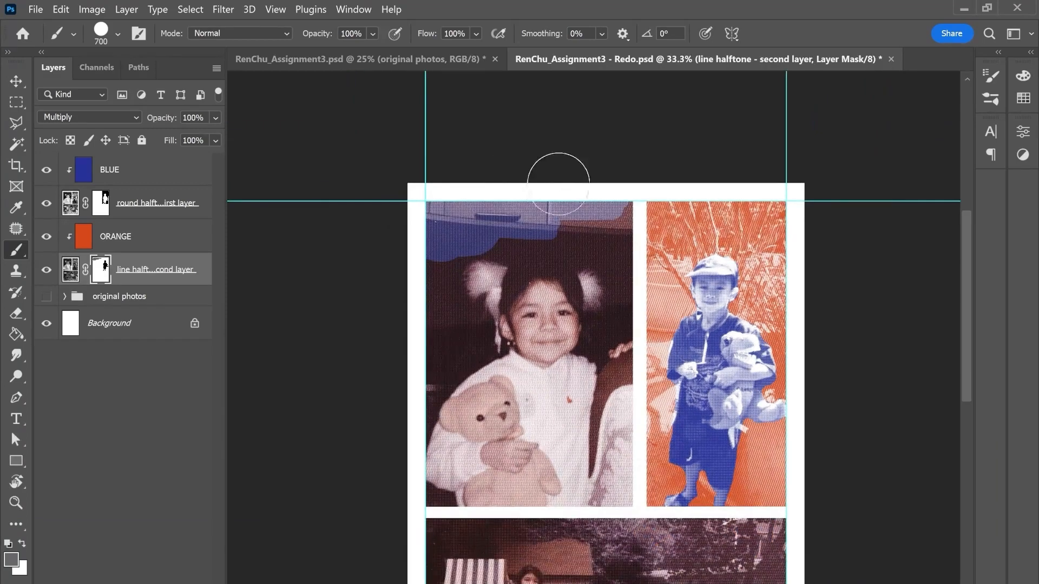
pyautogui.moveTo(550, 211); pyautogui.dragTo(546, 224)
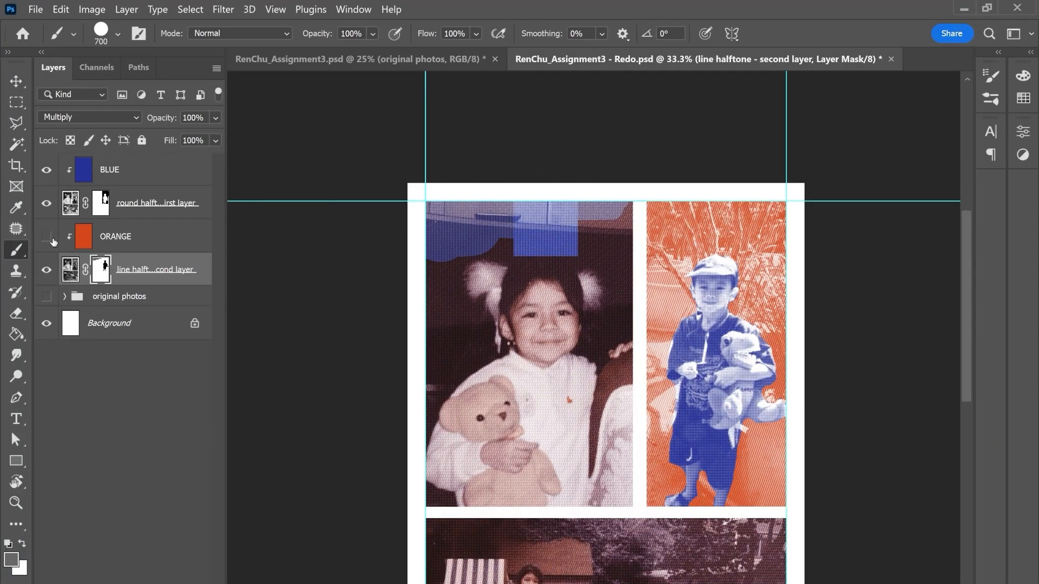
# Step: Hide the two color fills and the round halftone layer, and paint the mask around the girl with the brush reduced to 250 and 125
pyautogui.click(46, 203)
pyautogui.click(46, 169)
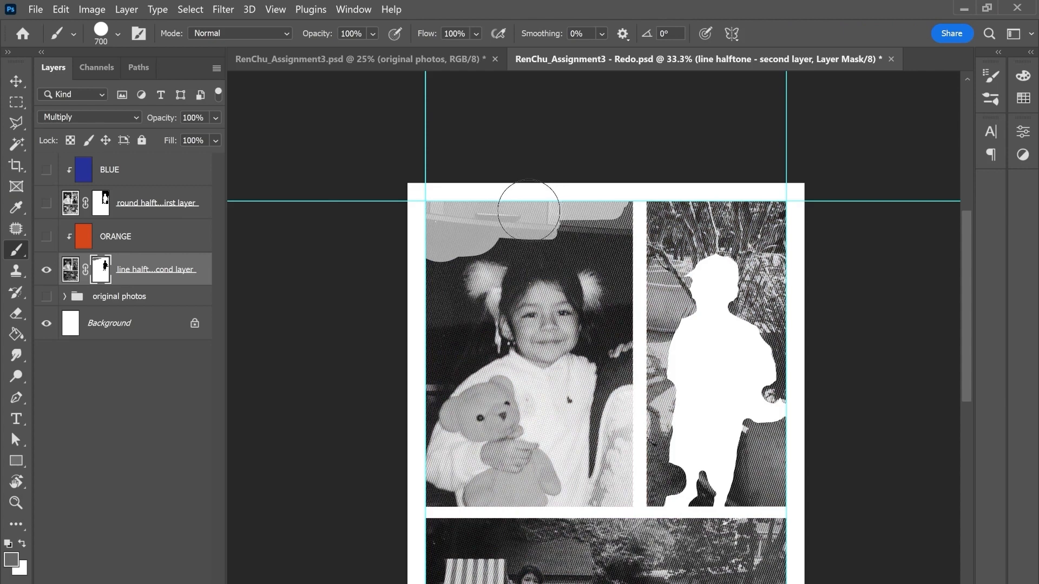
pyautogui.moveTo(528, 211)
pyautogui.mouseDown()
pyautogui.moveTo(609, 216)
pyautogui.moveTo(635, 231)
pyautogui.moveTo(644, 211)
pyautogui.mouseUp()
pyautogui.hotkey('ctrl', '+')
pyautogui.press('[')
pyautogui.press('[')
pyautogui.press('[')
pyautogui.press('[')
pyautogui.press('[')
pyautogui.moveTo(353, 215)
pyautogui.mouseDown()
pyautogui.moveTo(393, 309)
pyautogui.moveTo(333, 451)
pyautogui.mouseUp()
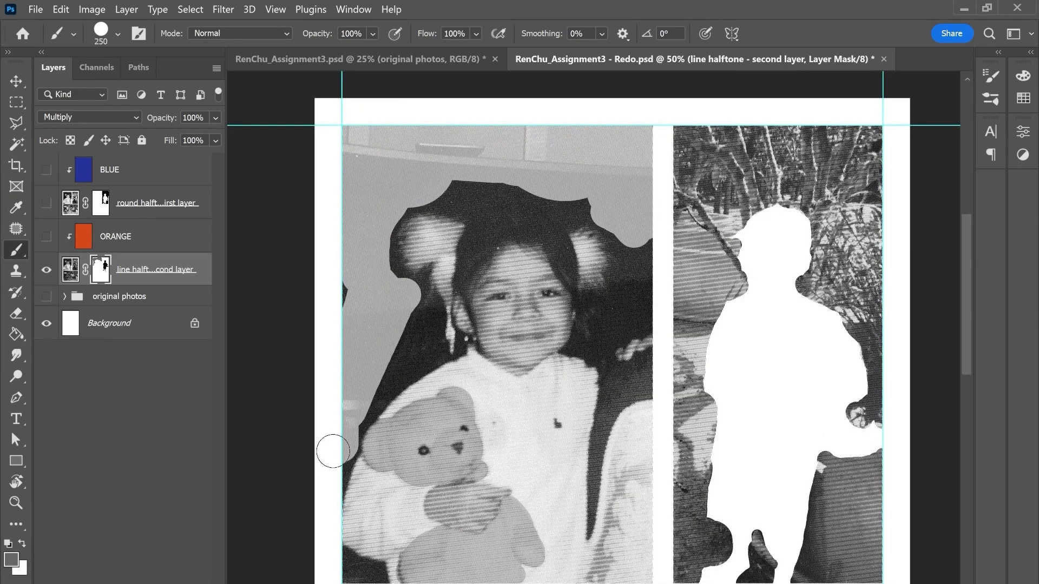
pyautogui.moveTo(381, 281)
pyautogui.mouseDown()
pyautogui.moveTo(389, 214)
pyautogui.moveTo(467, 204)
pyautogui.moveTo(484, 190)
pyautogui.moveTo(595, 208)
pyautogui.moveTo(625, 307)
pyautogui.moveTo(589, 347)
pyautogui.moveTo(581, 342)
pyautogui.moveTo(623, 333)
pyautogui.moveTo(652, 233)
pyautogui.moveTo(614, 295)
pyautogui.moveTo(570, 222)
pyautogui.moveTo(519, 200)
pyautogui.moveTo(466, 218)
pyautogui.moveTo(428, 206)
pyautogui.moveTo(406, 326)
pyautogui.mouseUp()
pyautogui.press('[')
pyautogui.press('[')
pyautogui.press('[')
pyautogui.press('[')
# Step: Refine the mask edges around the girl's hair, pigtails and arm with a Soft Round brush at size 125, alternating gray and white
pyautogui.click(117, 34)
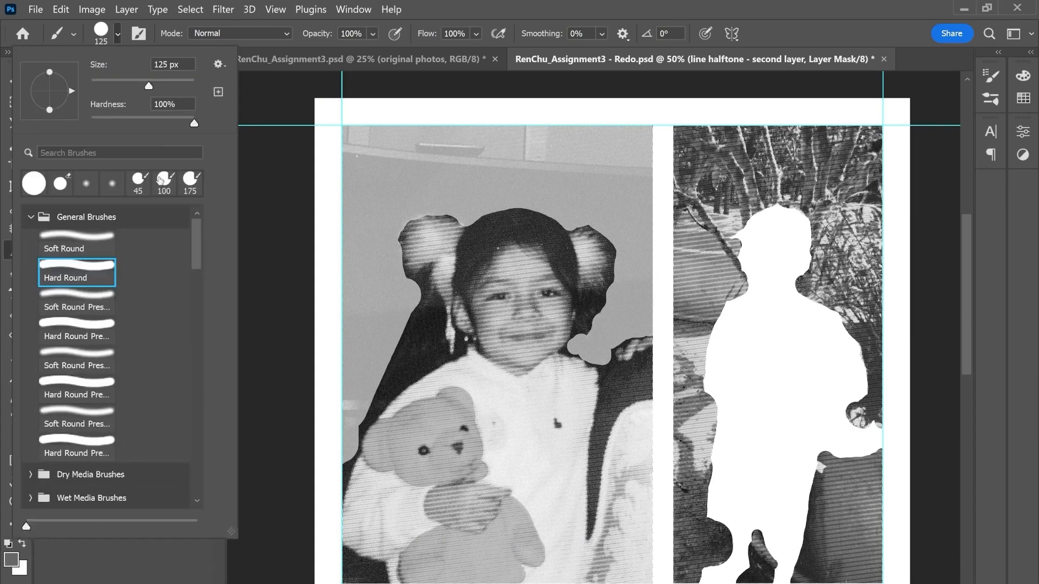
pyautogui.click(80, 246)
pyautogui.press('Return')
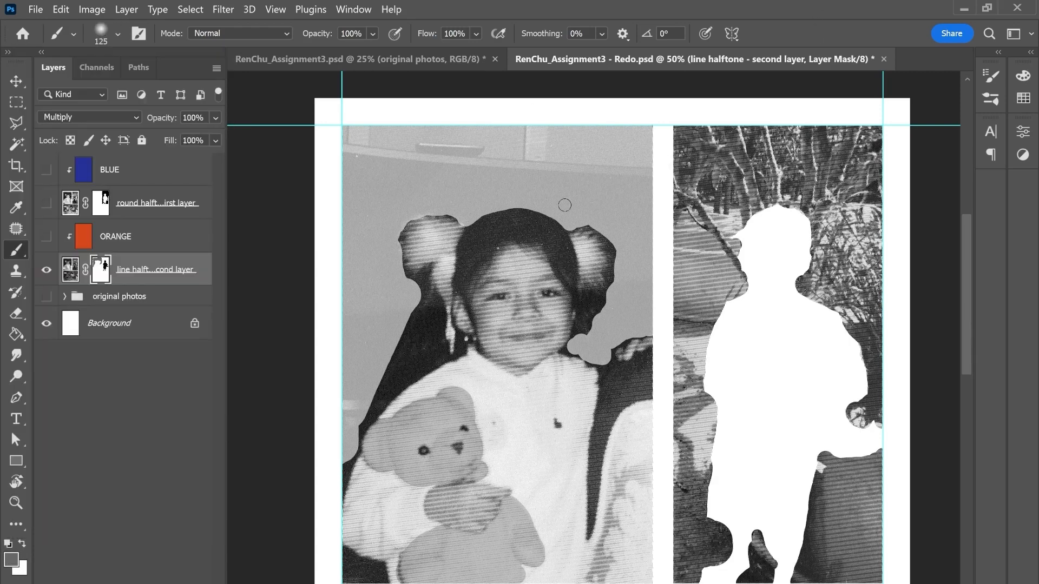
pyautogui.moveTo(482, 213)
pyautogui.mouseDown()
pyautogui.moveTo(537, 209)
pyautogui.moveTo(566, 225)
pyautogui.moveTo(595, 220)
pyautogui.moveTo(620, 249)
pyautogui.moveTo(623, 269)
pyautogui.moveTo(591, 363)
pyautogui.moveTo(604, 368)
pyautogui.moveTo(646, 334)
pyautogui.mouseUp()
pyautogui.press('x')
pyautogui.press('x')
pyautogui.press('x')
pyautogui.moveTo(590, 307); pyautogui.dragTo(607, 349)
pyautogui.press('x')
pyautogui.moveTo(403, 270)
pyautogui.mouseDown()
pyautogui.moveTo(420, 214)
pyautogui.moveTo(454, 219)
pyautogui.mouseUp()
pyautogui.press('x')
pyautogui.moveTo(414, 226)
pyautogui.mouseDown()
pyautogui.moveTo(413, 285)
pyautogui.moveTo(378, 380)
pyautogui.moveTo(346, 426)
pyautogui.moveTo(348, 456)
pyautogui.moveTo(355, 452)
pyautogui.moveTo(345, 485)
pyautogui.moveTo(390, 578)
pyautogui.moveTo(346, 570)
pyautogui.mouseUp()
pyautogui.press('x')
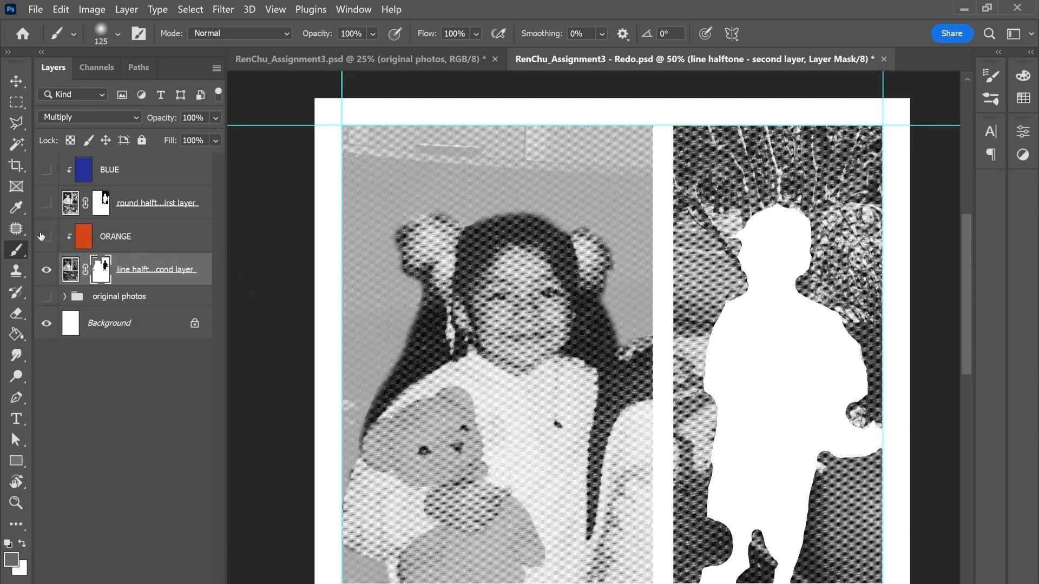
# Step: Show the ORANGE, round halftone and BLUE layers again and compare the artwork with the finished assignment document
pyautogui.moveTo(41, 237); pyautogui.dragTo(46, 168)
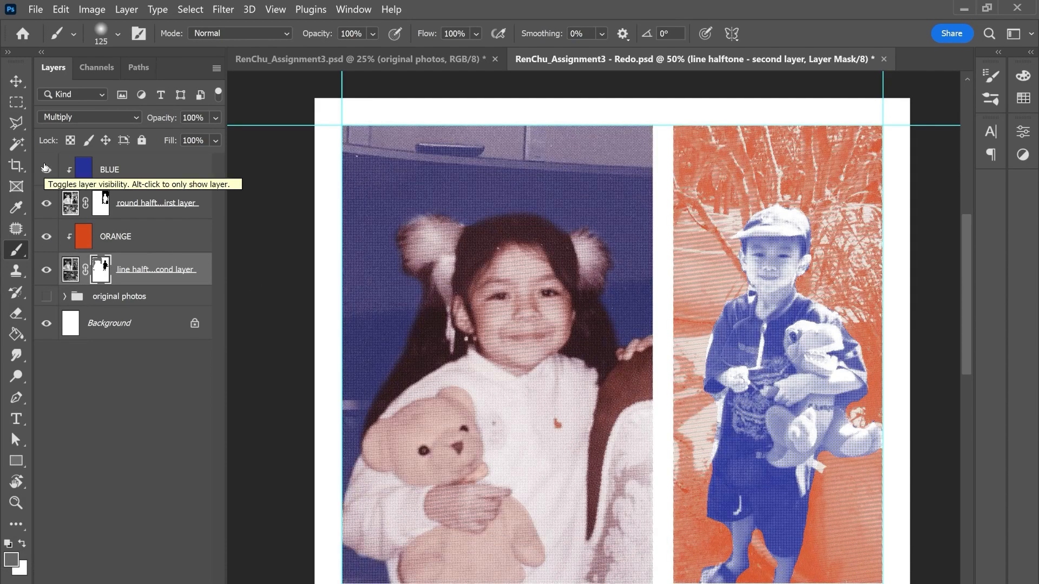
pyautogui.click(404, 59)
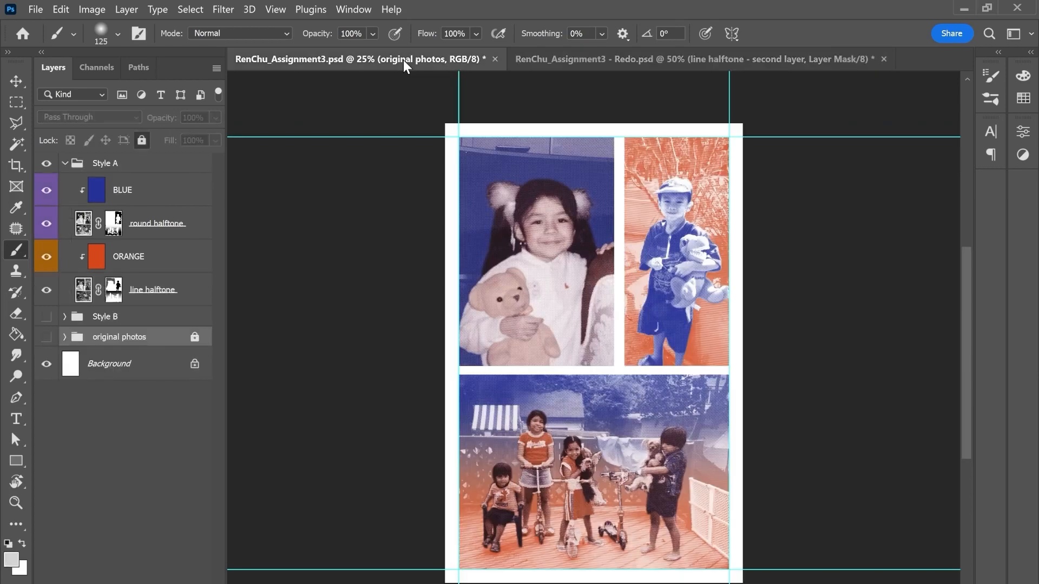
pyautogui.click(573, 62)
pyautogui.click(393, 57)
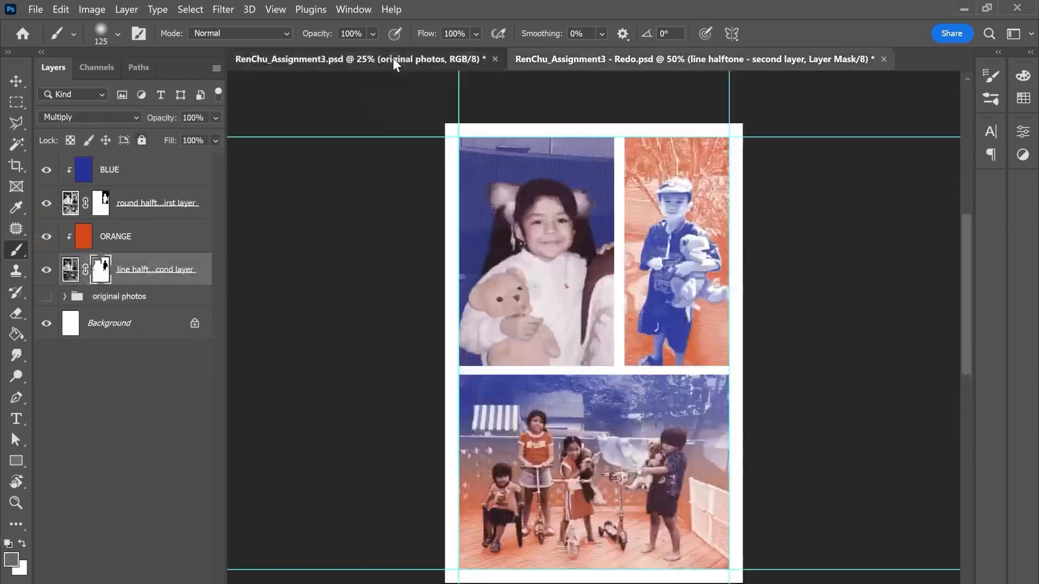
pyautogui.click(588, 64)
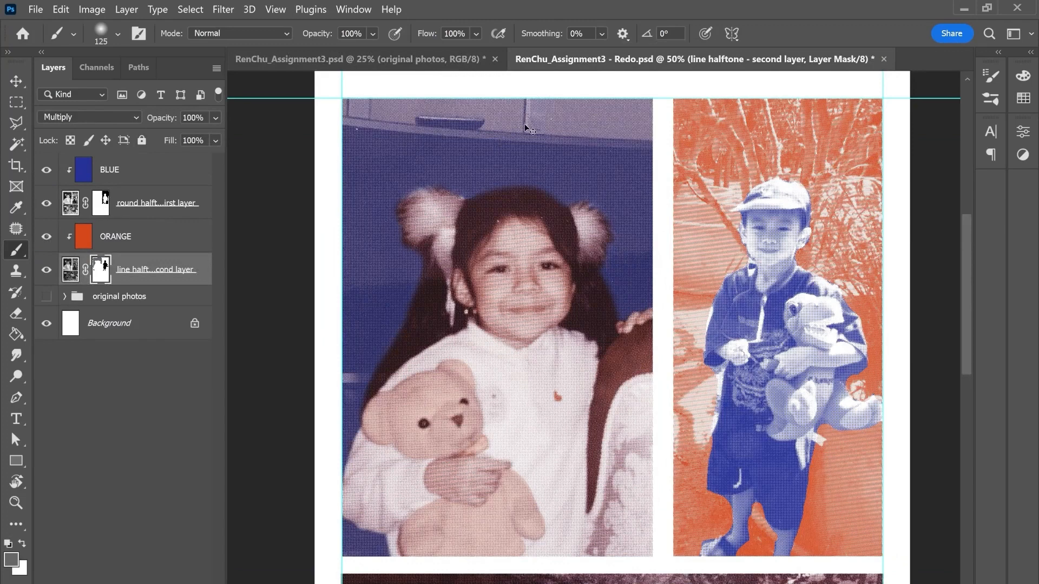
# Step: Save the Redo document and examine the group photo's blue-to-orange background in the finished assignment document
pyautogui.hotkey('ctrl', '-')
pyautogui.moveTo(642, 281); pyautogui.dragTo(615, 182)
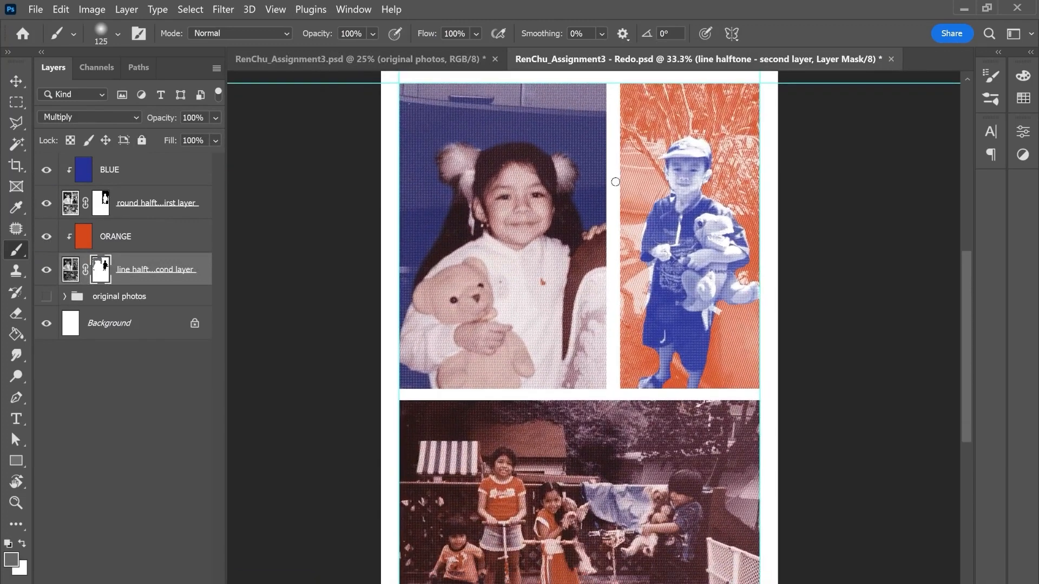
pyautogui.hotkey('ctrl', 's')
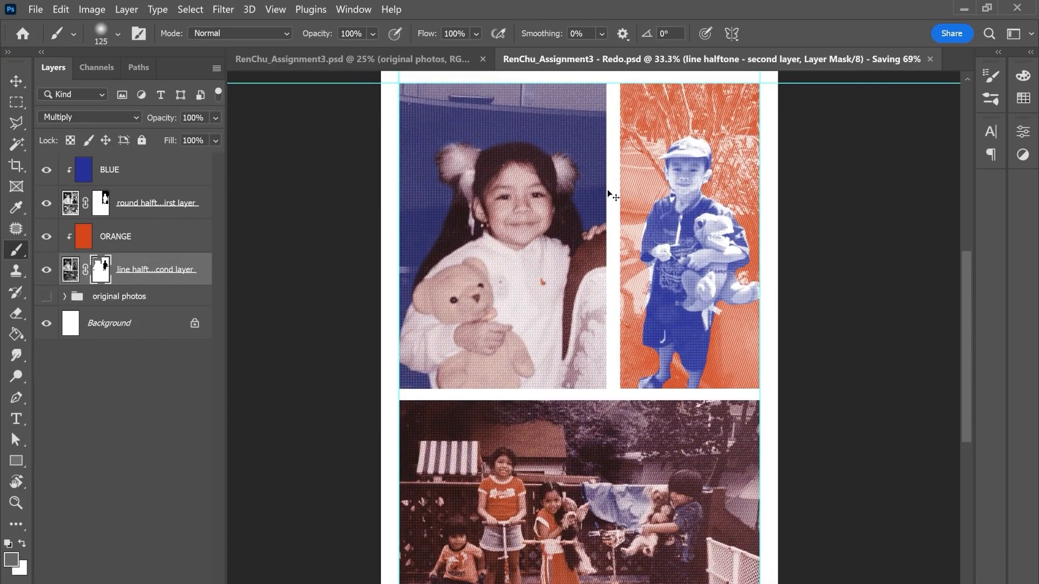
pyautogui.hotkey('ctrl', '-')
pyautogui.click(381, 60)
pyautogui.moveTo(696, 552); pyautogui.dragTo(684, 429)
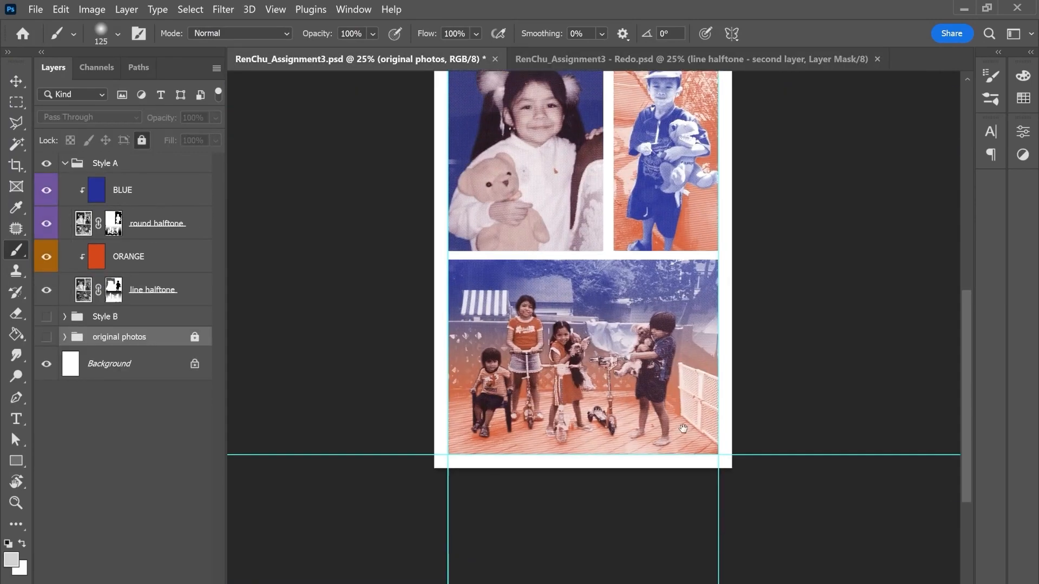
pyautogui.hotkey('ctrl', '+')
pyautogui.hotkey('ctrl', '+')
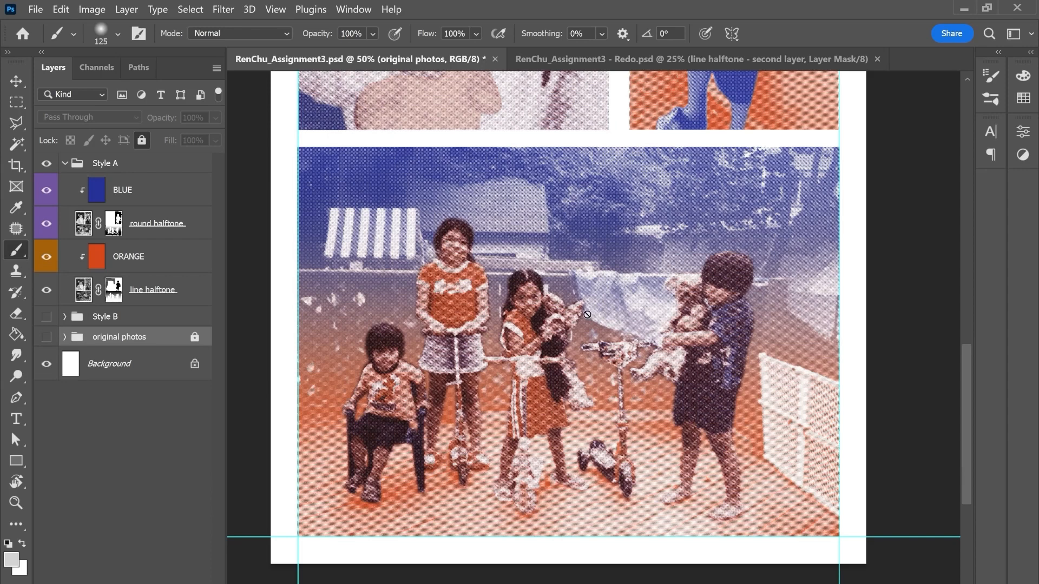
# Step: In the Redo document's group photo, trace the seated child with the Polygonal Lasso from the hair down the arm and chair to the foot
pyautogui.click(648, 61)
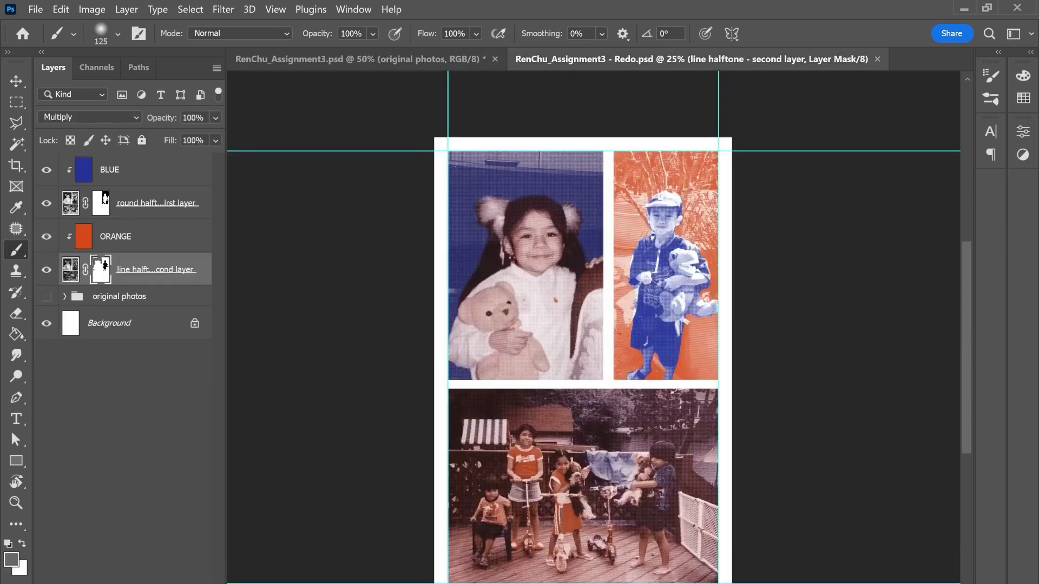
pyautogui.moveTo(642, 511); pyautogui.dragTo(647, 351)
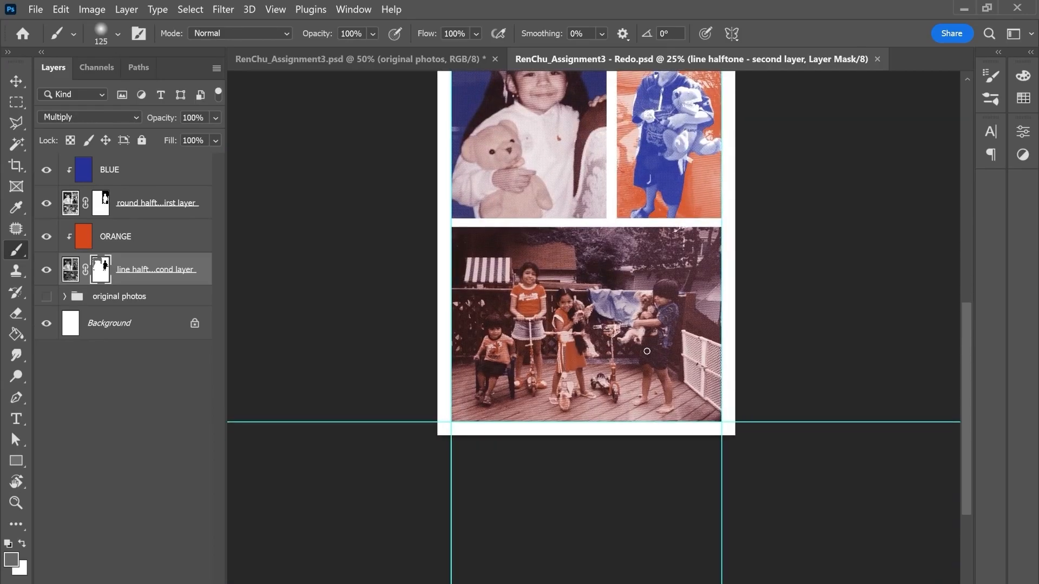
pyautogui.hotkey('ctrl', '+')
pyautogui.hotkey('ctrl', '+')
pyautogui.hotkey('ctrl', '+')
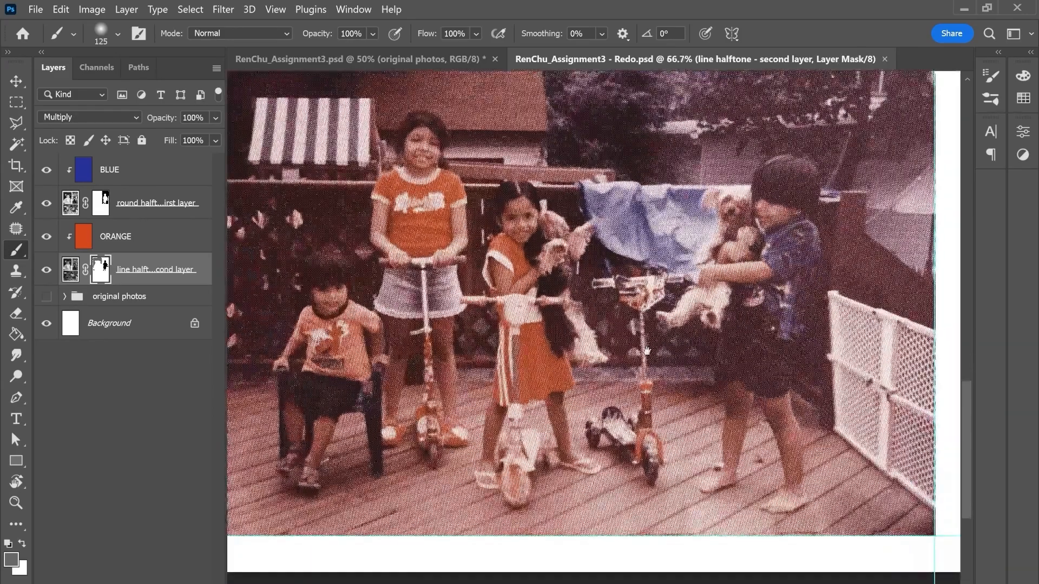
pyautogui.hotkey('ctrl', '+')
pyautogui.press('l')
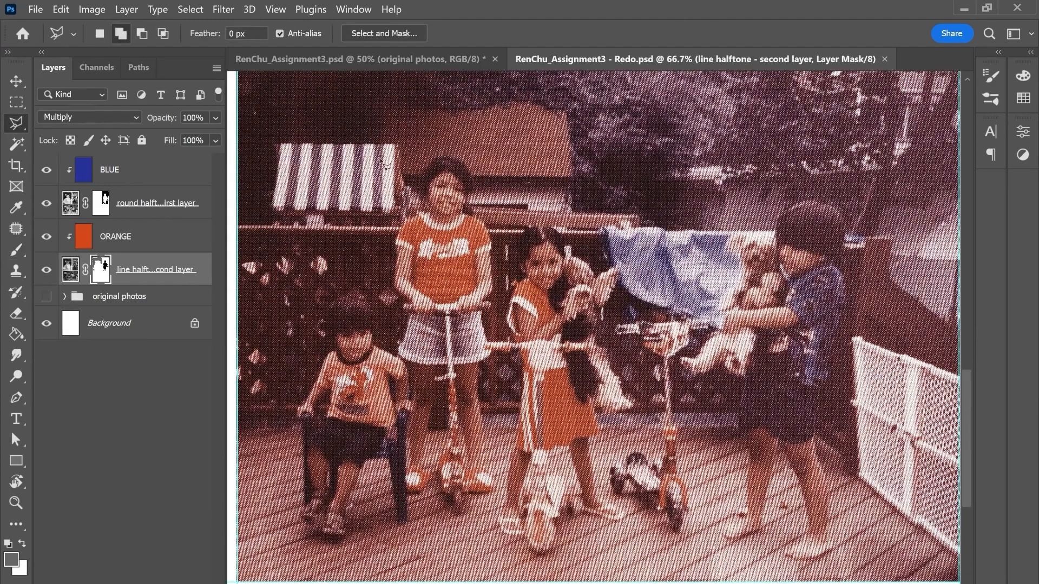
pyautogui.click(24, 122)
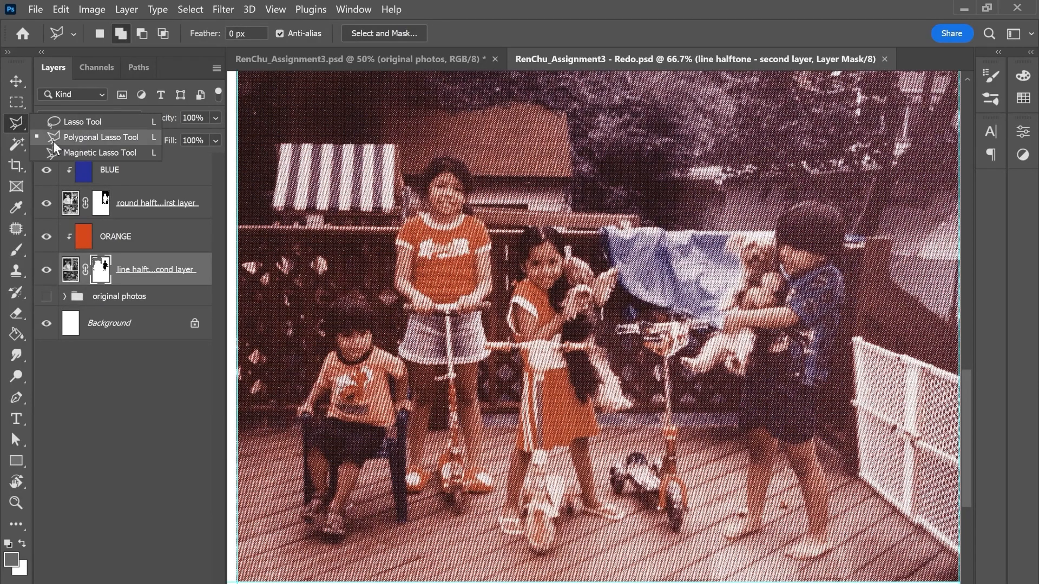
pyautogui.click(103, 138)
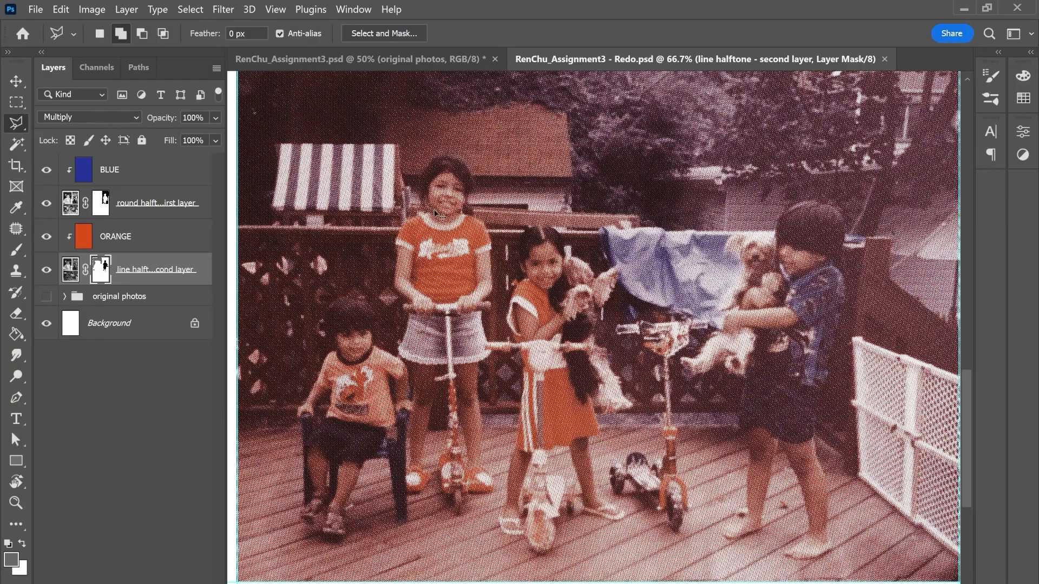
pyautogui.hotkey('ctrl', '+')
pyautogui.moveTo(281, 340); pyautogui.dragTo(579, 294)
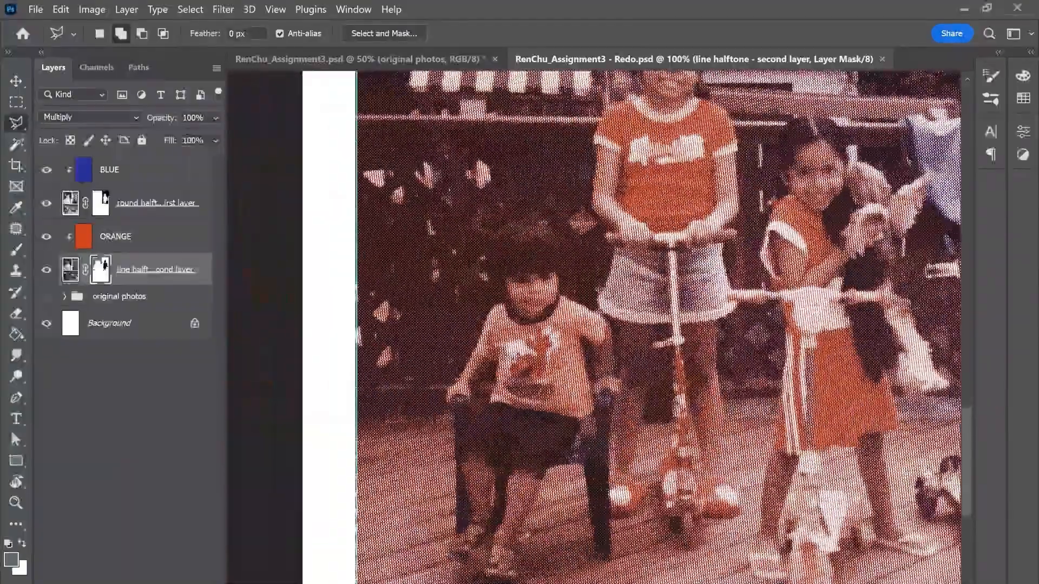
pyautogui.click(507, 224)
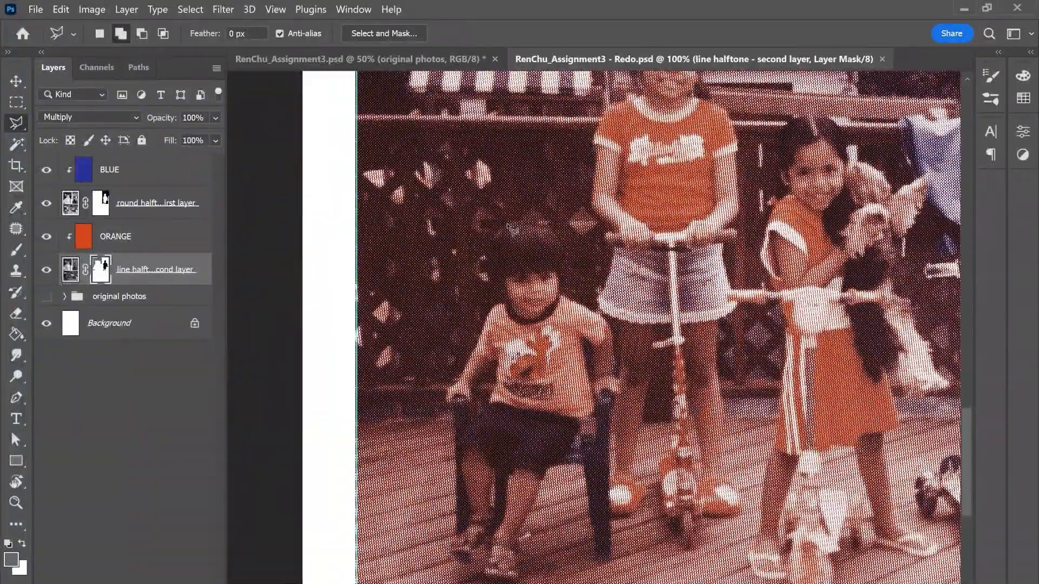
pyautogui.click(492, 236)
pyautogui.click(488, 255)
pyautogui.click(490, 274)
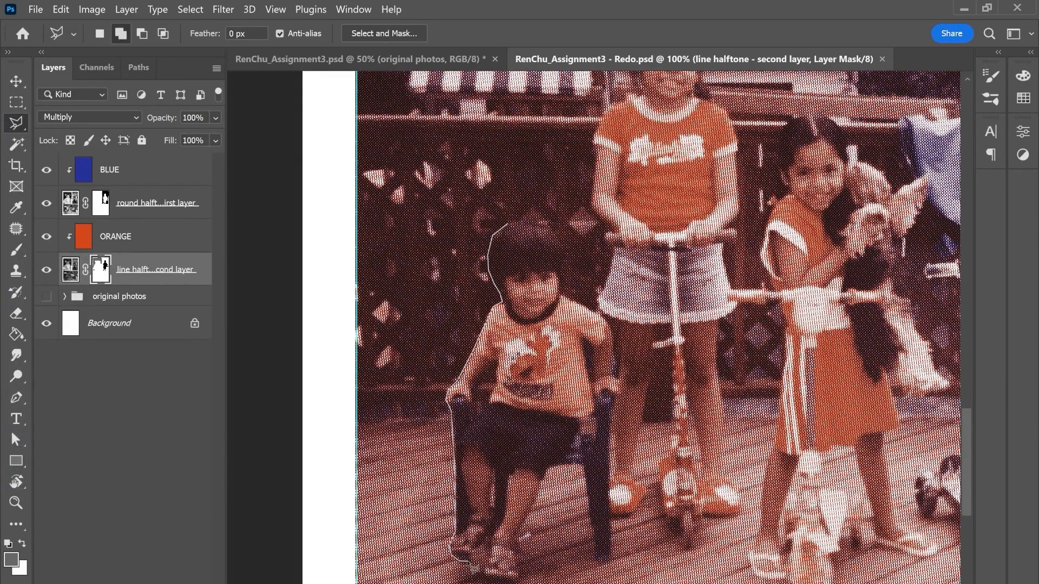
# Step: Continue the lasso outline around the child's feet, along the chair leg and other arm, and back up around the head
pyautogui.click(473, 552)
pyautogui.click(487, 544)
pyautogui.click(487, 557)
pyautogui.click(481, 572)
pyautogui.click(482, 579)
pyautogui.click(491, 583)
pyautogui.click(517, 583)
pyautogui.click(524, 565)
pyautogui.click(521, 533)
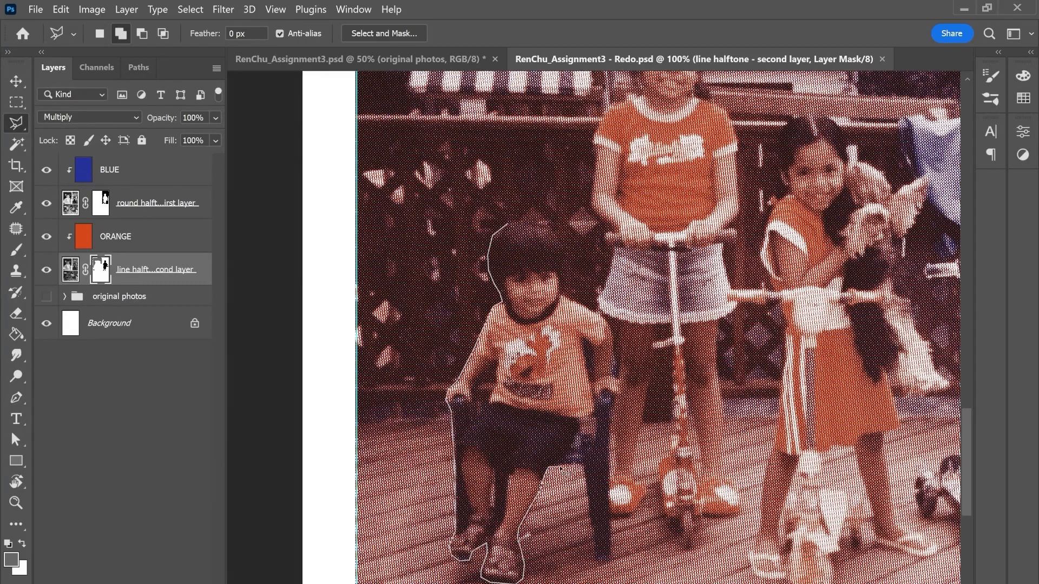
pyautogui.click(574, 464)
pyautogui.click(613, 557)
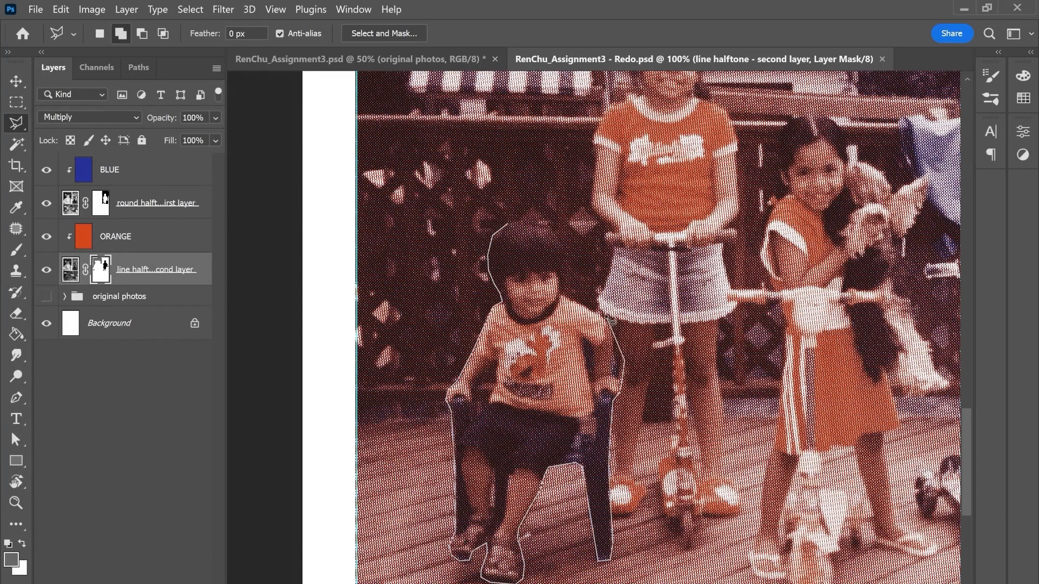
pyautogui.click(622, 320)
# Step: Close the seated child's lasso outline and add the standing girl's head, arm and upper body to the selection
pyautogui.click(506, 226)
pyautogui.moveTo(779, 292); pyautogui.dragTo(699, 332)
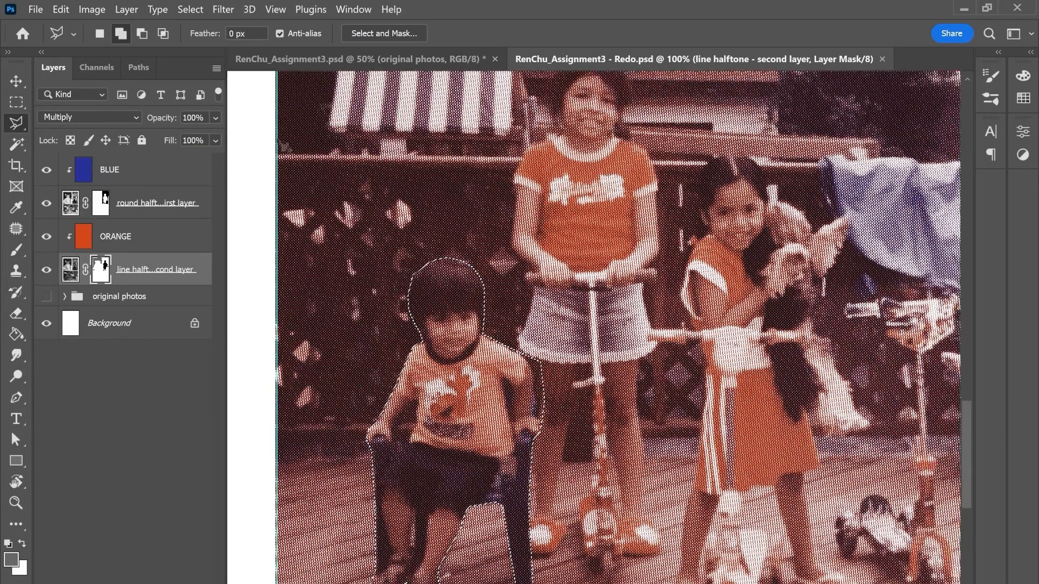
pyautogui.click(122, 37)
pyautogui.moveTo(527, 139); pyautogui.dragTo(467, 195)
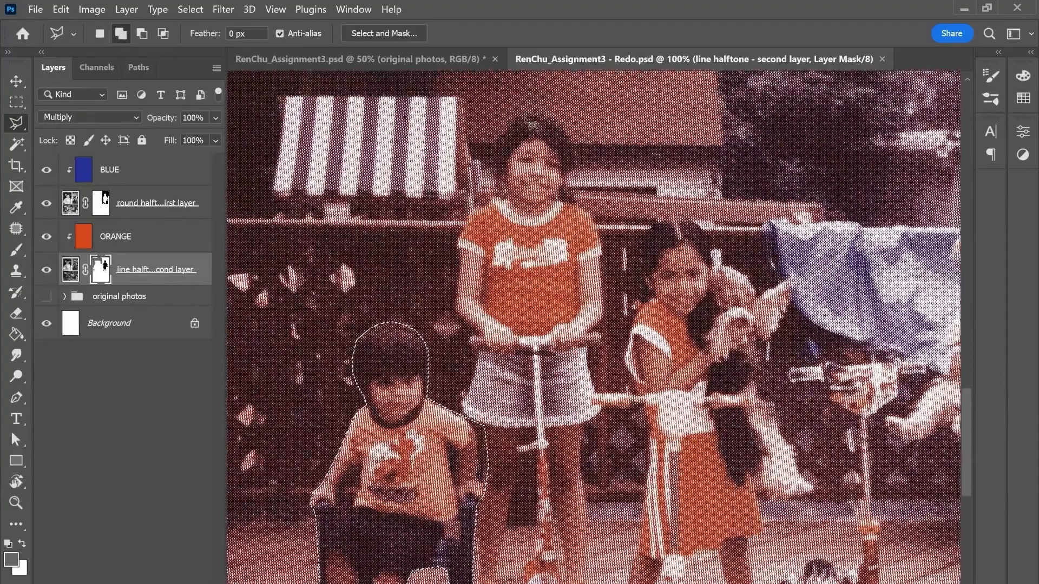
pyautogui.moveTo(518, 130)
pyautogui.mouseDown()
pyautogui.moveTo(459, 271)
pyautogui.moveTo(466, 373)
pyautogui.moveTo(521, 438)
pyautogui.moveTo(523, 243)
pyautogui.mouseUp()
pyautogui.click(522, 431)
pyautogui.click(542, 355)
pyautogui.click(546, 145)
pyautogui.click(526, 114)
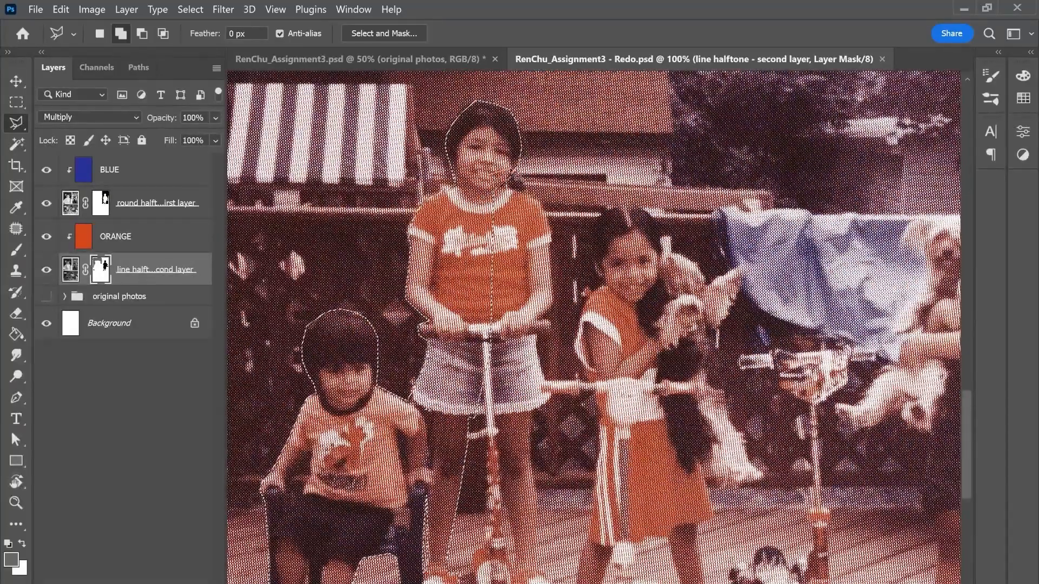
# Step: Extend the lasso selection over the rest of the standing girl, including her legs, shoes and the scooter's handlebars and front wheel
pyautogui.moveTo(529, 383); pyautogui.dragTo(530, 328)
pyautogui.scroll(-2, 529, 328)
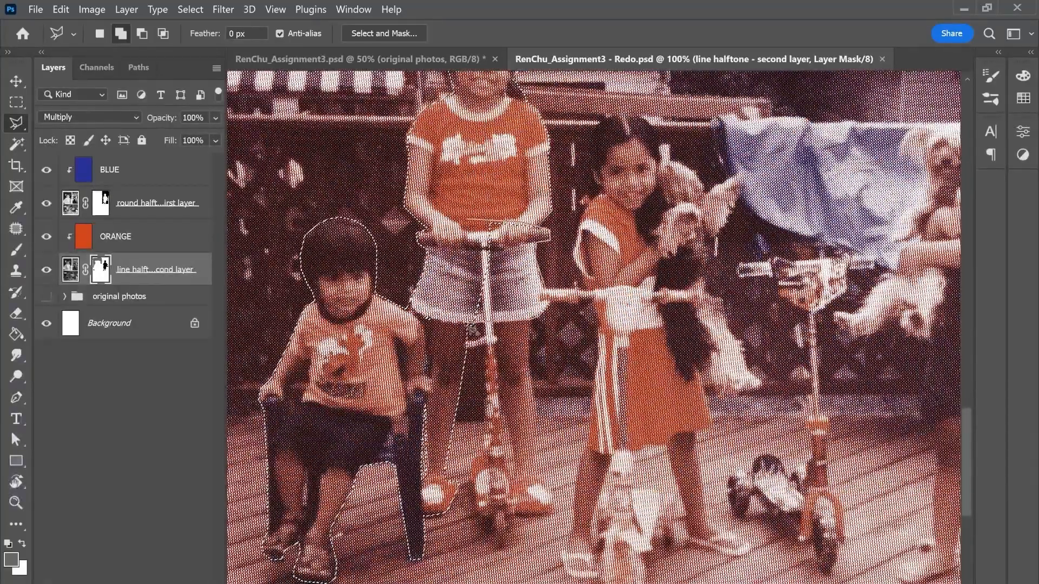
pyautogui.scroll(-3, 494, 269)
pyautogui.click(485, 434)
pyautogui.click(488, 463)
pyautogui.click(500, 465)
pyautogui.click(511, 431)
pyautogui.click(543, 432)
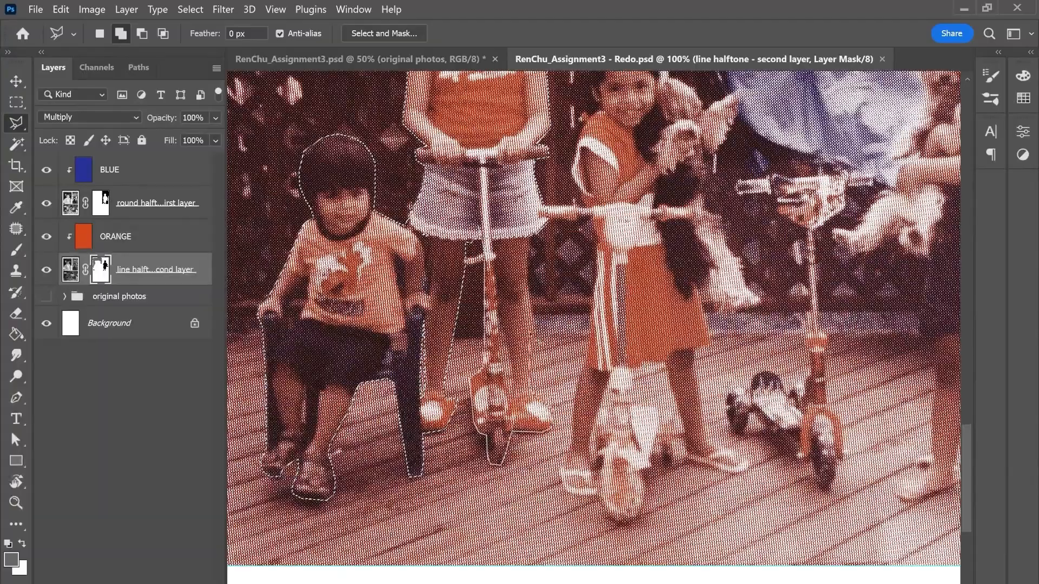
pyautogui.doubleClick(533, 203)
# Step: Subtract the background gaps between the standing girl's legs and her scooter from the selection
pyautogui.moveTo(533, 203); pyautogui.dragTo(540, 158)
pyautogui.hotkey('ctrl', '+')
pyautogui.moveTo(471, 244); pyautogui.dragTo(504, 241)
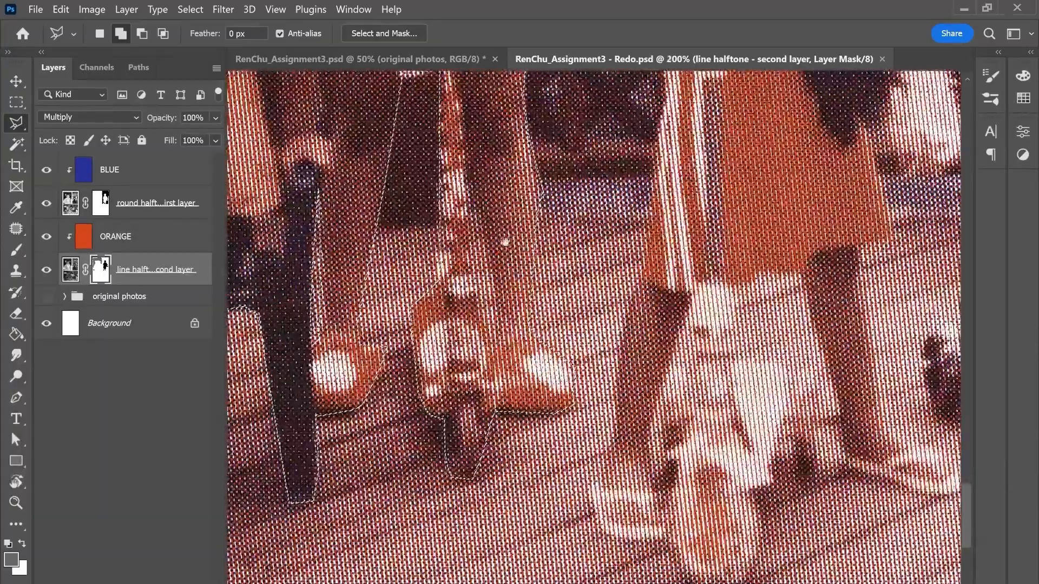
pyautogui.hotkey('ctrl', '-')
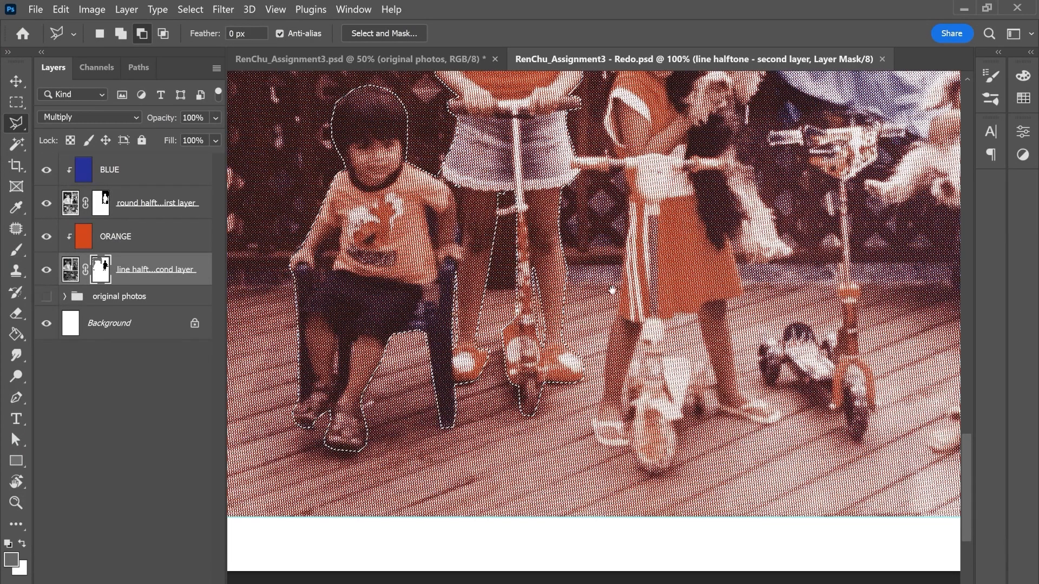
pyautogui.moveTo(612, 291); pyautogui.dragTo(528, 367)
# Step: Add the middle girl's head, arm, dress and upper leg to the existing selection with the Polygonal Lasso
pyautogui.click(118, 33)
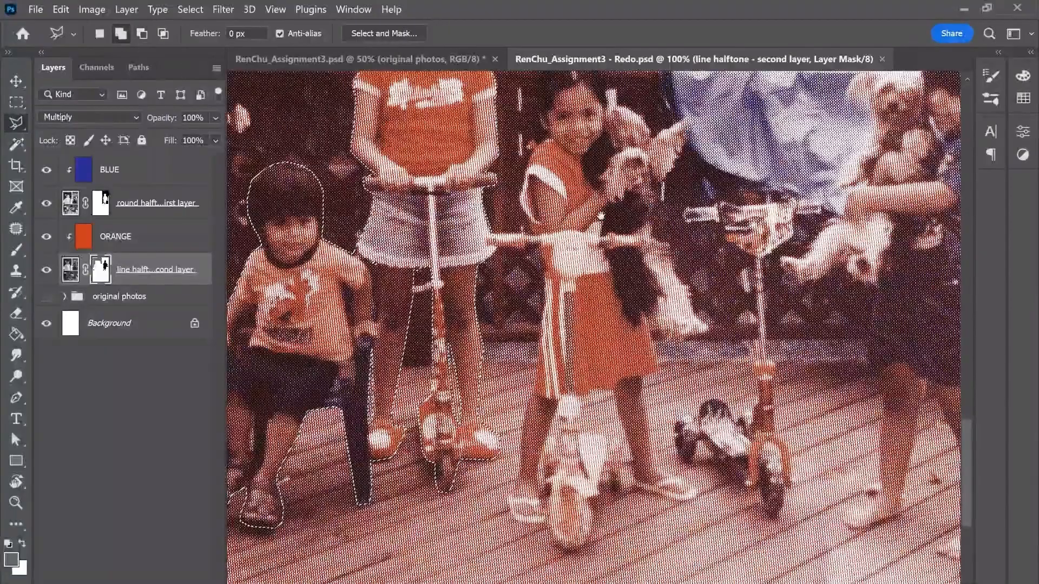
pyautogui.moveTo(601, 215); pyautogui.dragTo(548, 288)
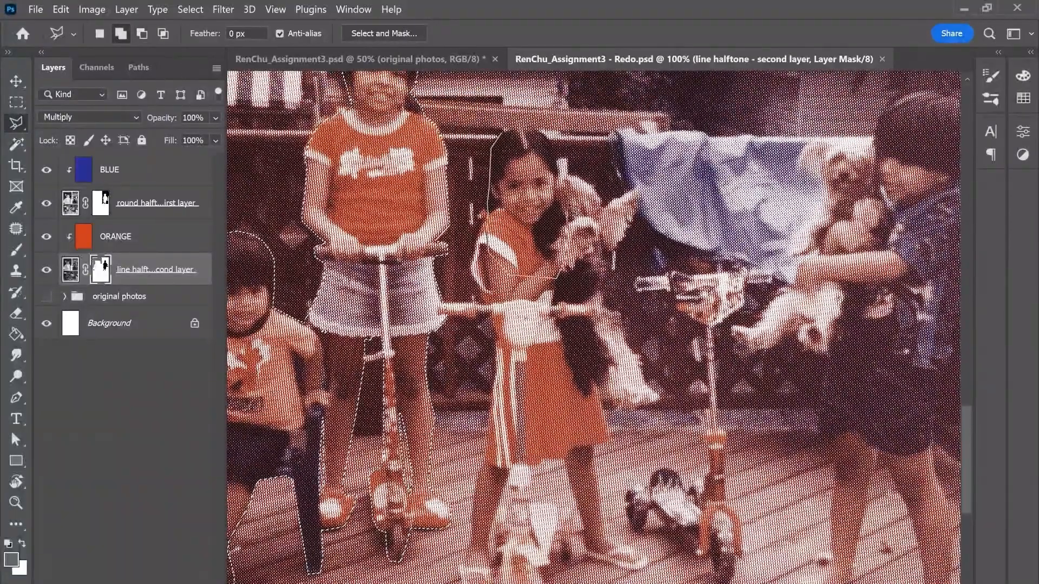
pyautogui.click(517, 247)
pyautogui.click(478, 217)
pyautogui.click(472, 261)
pyautogui.click(490, 299)
pyautogui.click(489, 414)
pyautogui.click(475, 492)
pyautogui.click(510, 469)
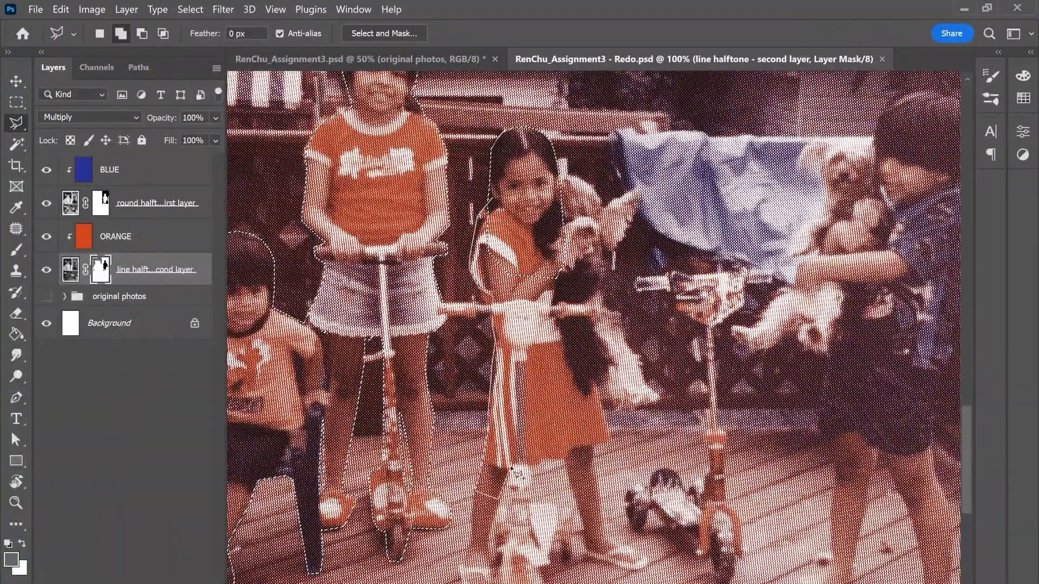
pyautogui.click(589, 393)
# Step: Extend the selection around the middle girl's lower legs, sandals and the wheels of her scooter
pyautogui.scroll(-3, 481, 481)
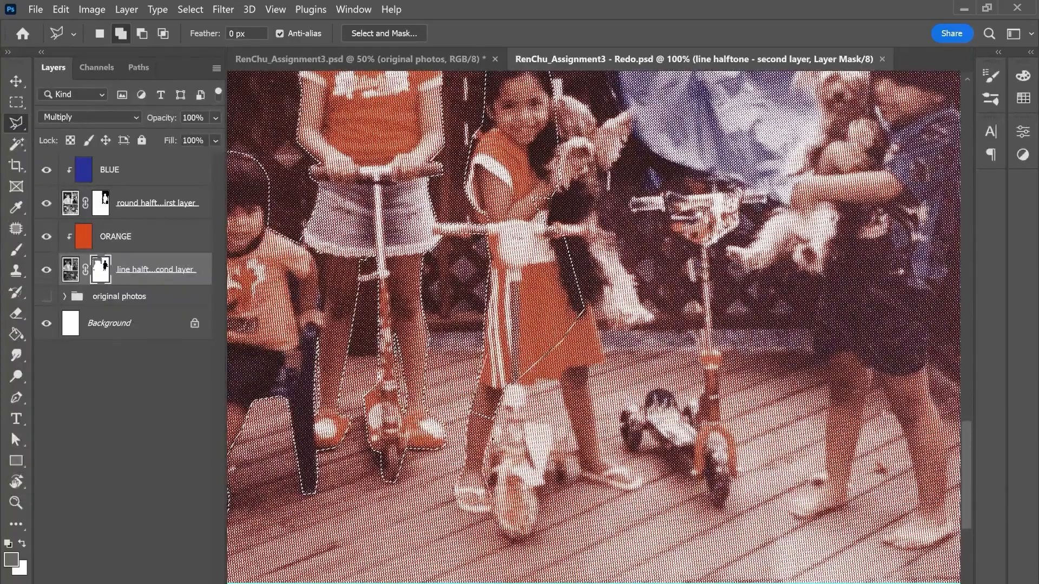
pyautogui.click(499, 535)
pyautogui.click(518, 543)
pyautogui.click(536, 531)
pyautogui.click(542, 487)
pyautogui.click(561, 485)
pyautogui.click(568, 470)
pyautogui.click(567, 427)
pyautogui.doubleClick(526, 422)
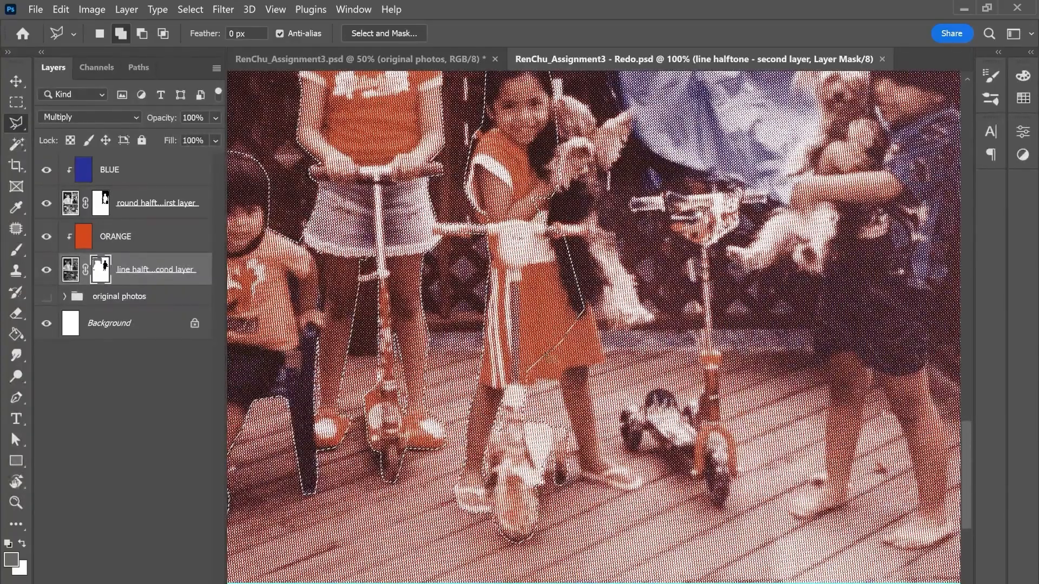
pyautogui.click(580, 478)
pyautogui.click(640, 483)
pyautogui.doubleClick(538, 315)
# Step: Add the dog held by the middle girl to the selection, from its ears down to its hanging tail
pyautogui.moveTo(538, 316); pyautogui.dragTo(473, 406)
pyautogui.click(484, 187)
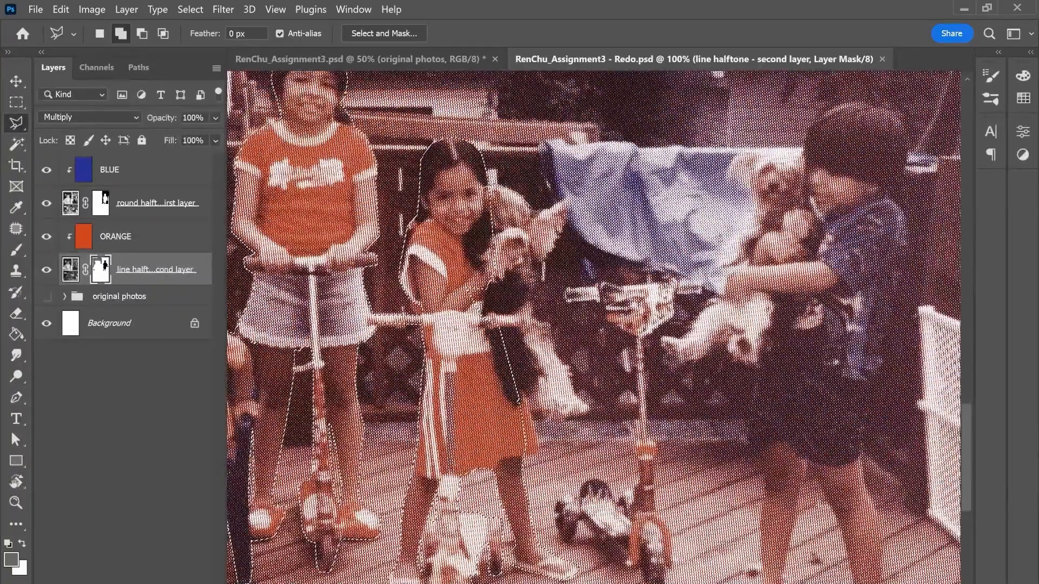
pyautogui.click(533, 212)
pyautogui.click(568, 201)
pyautogui.click(558, 253)
pyautogui.click(528, 272)
pyautogui.click(536, 320)
pyautogui.click(566, 360)
pyautogui.click(593, 412)
pyautogui.click(552, 417)
pyautogui.doubleClick(520, 403)
# Step: Add the riderless scooter, then the boy's head, arms, upper body and the dog he holds to the selection
pyautogui.moveTo(585, 400)
pyautogui.mouseDown()
pyautogui.moveTo(511, 328)
pyautogui.moveTo(421, 375)
pyautogui.mouseUp()
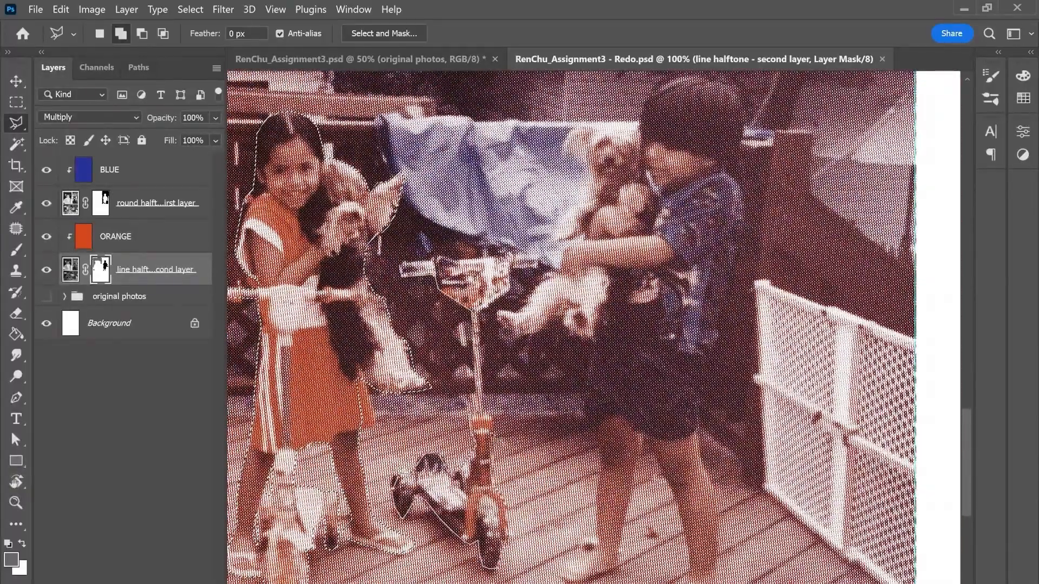
pyautogui.moveTo(627, 138); pyautogui.dragTo(533, 160)
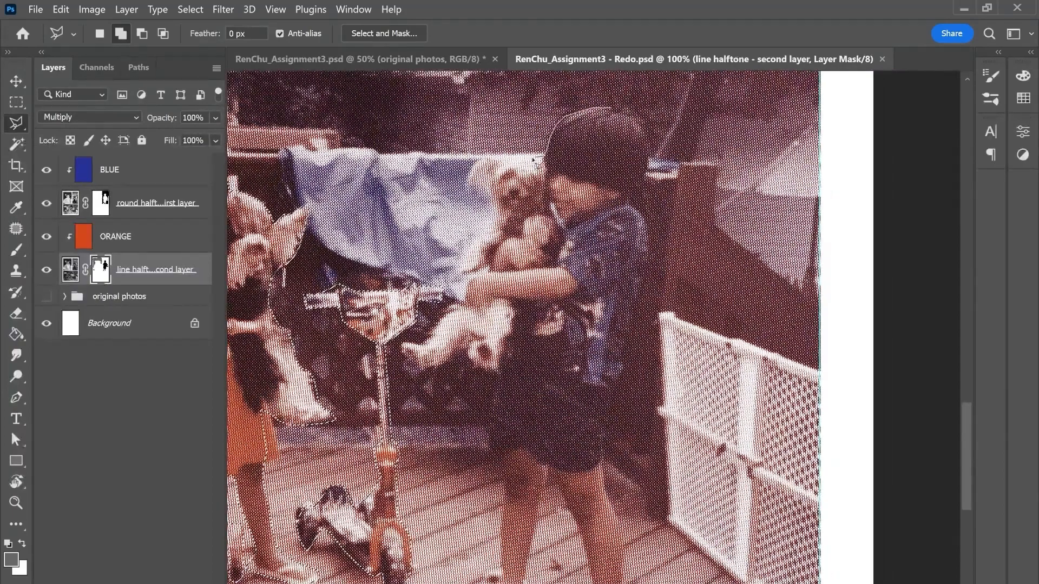
pyautogui.click(646, 215)
pyautogui.click(630, 198)
pyautogui.click(647, 169)
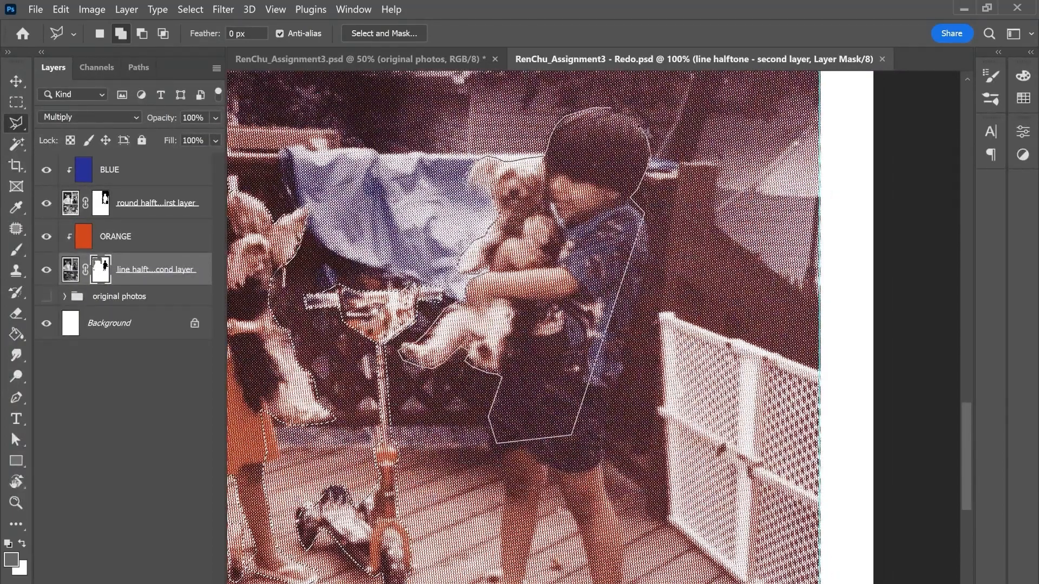
pyautogui.click(612, 108)
# Step: Add the boy's back, shorts, both legs and feet to complete the selection of the figures
pyautogui.moveTo(631, 227); pyautogui.dragTo(620, 131)
pyautogui.click(634, 118)
pyautogui.click(641, 157)
pyautogui.click(612, 462)
pyautogui.click(549, 541)
pyautogui.click(585, 505)
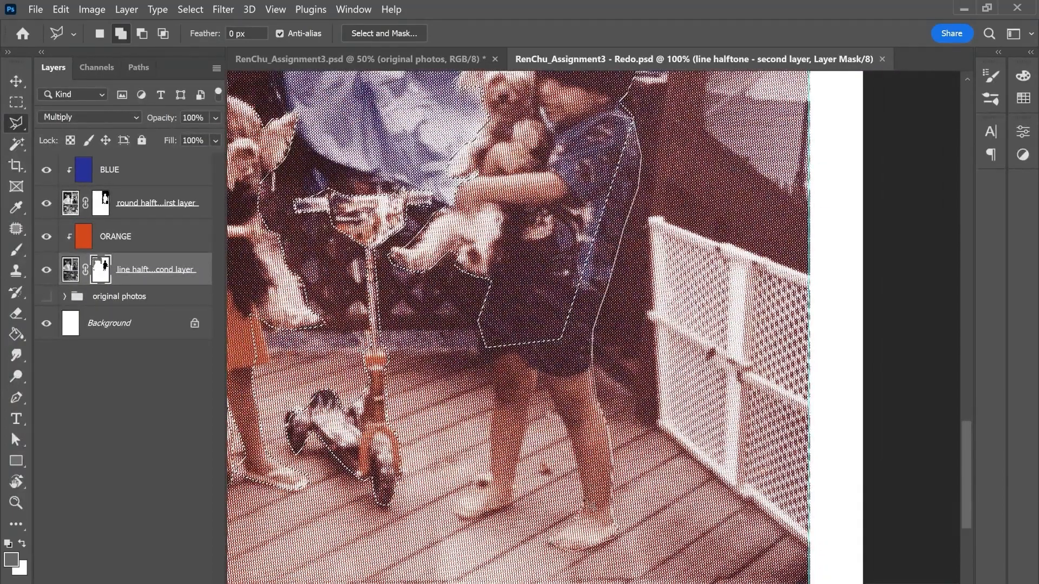
pyautogui.click(536, 374)
pyautogui.click(512, 506)
pyautogui.click(452, 509)
pyautogui.click(481, 481)
pyautogui.click(498, 380)
pyautogui.doubleClick(508, 348)
pyautogui.hotkey('ctrl', '-')
pyautogui.hotkey('ctrl', '-')
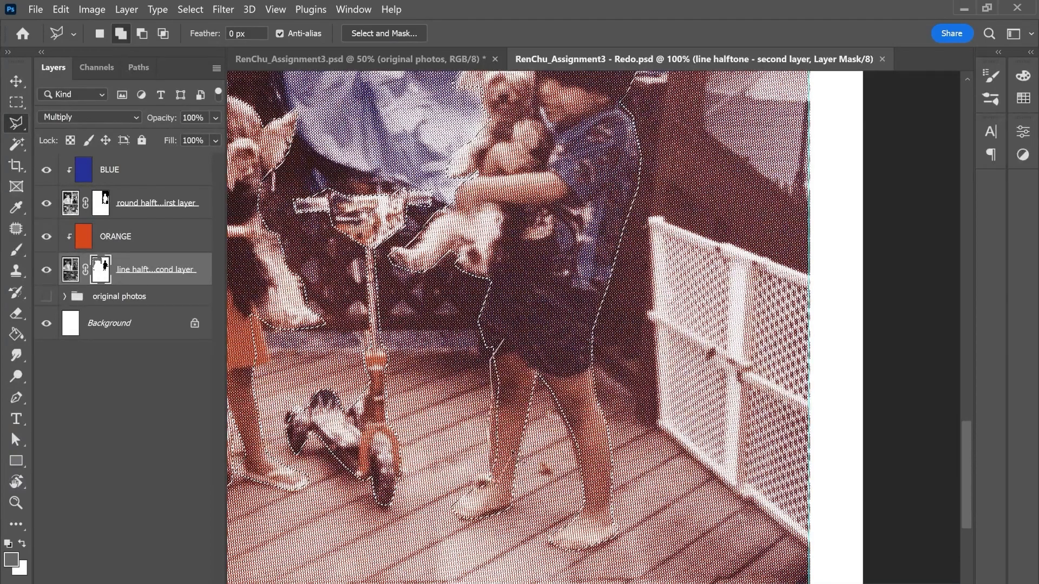
# Step: Intersect the inverted figure selection with a rectangular marquee around the group photo so only its background stays selected
pyautogui.press('g')
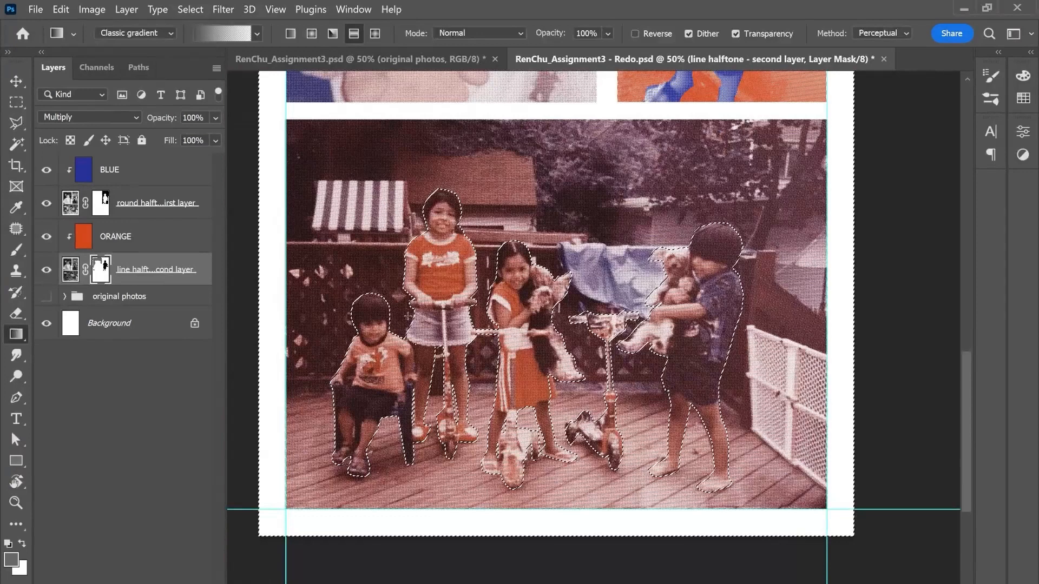
pyautogui.click(15, 102)
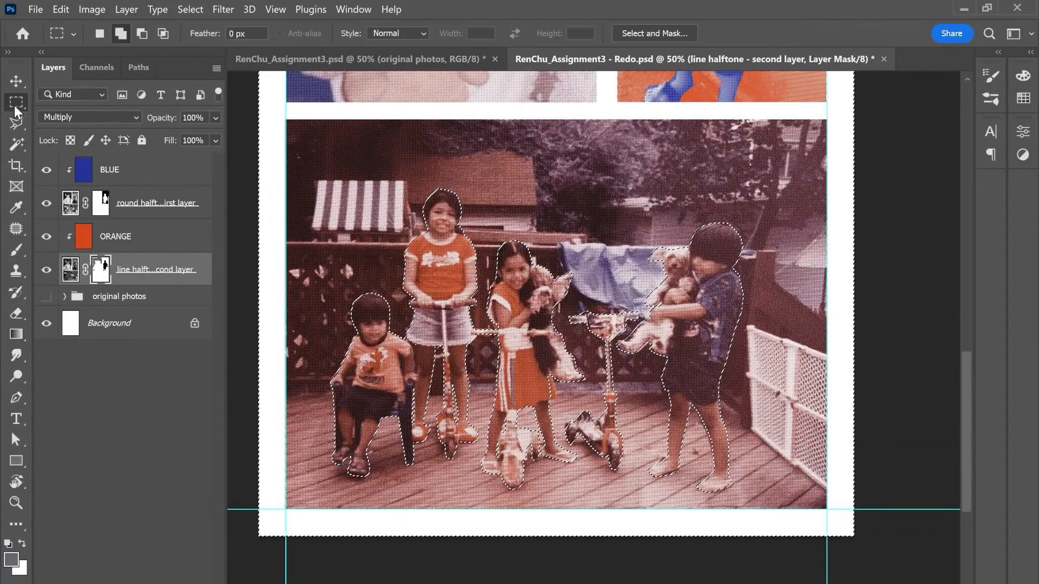
pyautogui.click(162, 34)
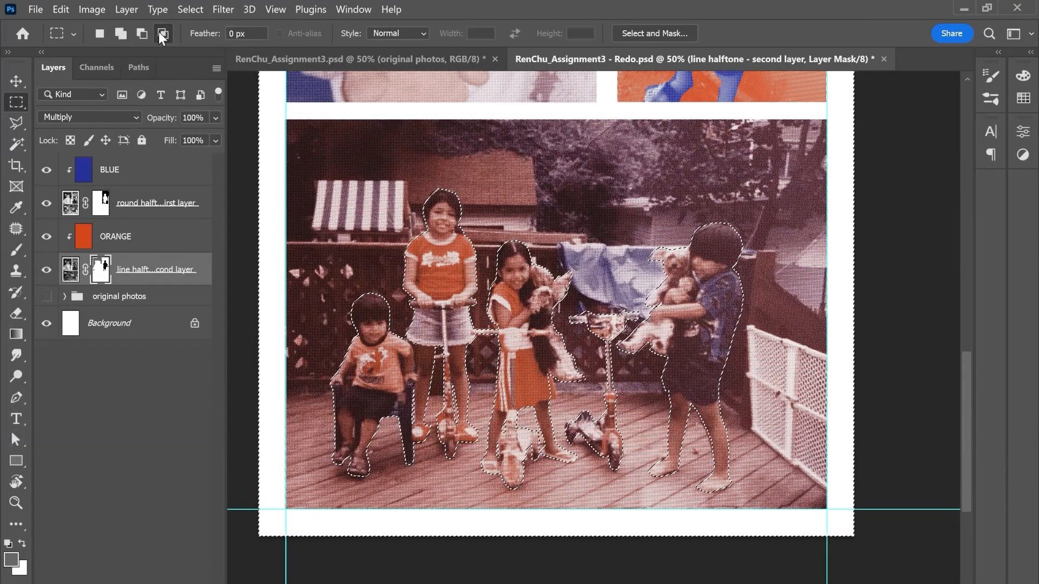
pyautogui.moveTo(287, 116); pyautogui.dragTo(828, 517)
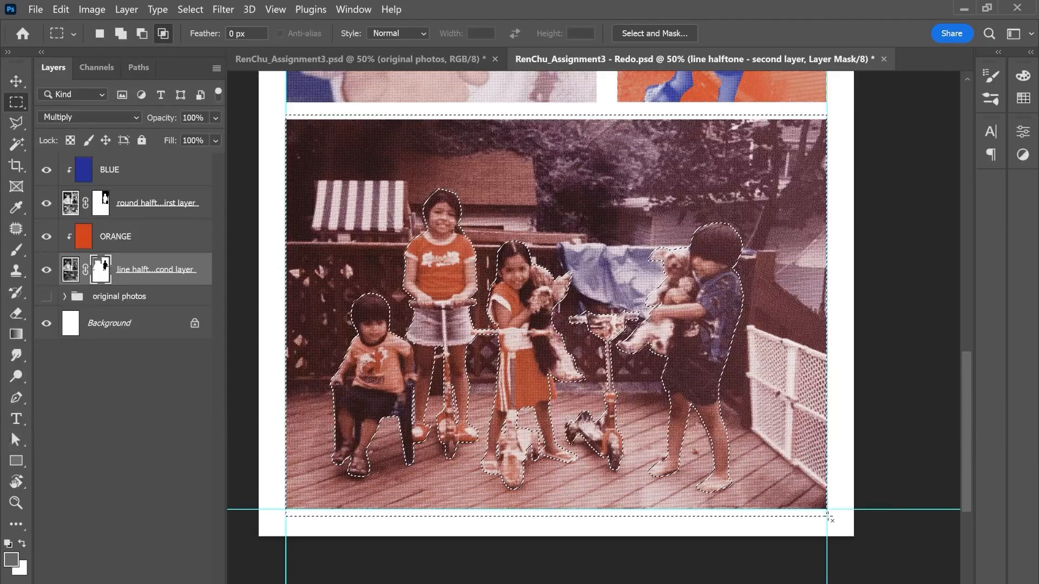
pyautogui.moveTo(676, 103)
pyautogui.mouseDown()
pyautogui.moveTo(736, 546)
pyautogui.moveTo(755, 545)
pyautogui.moveTo(603, 479)
pyautogui.moveTo(695, 112)
pyautogui.mouseUp()
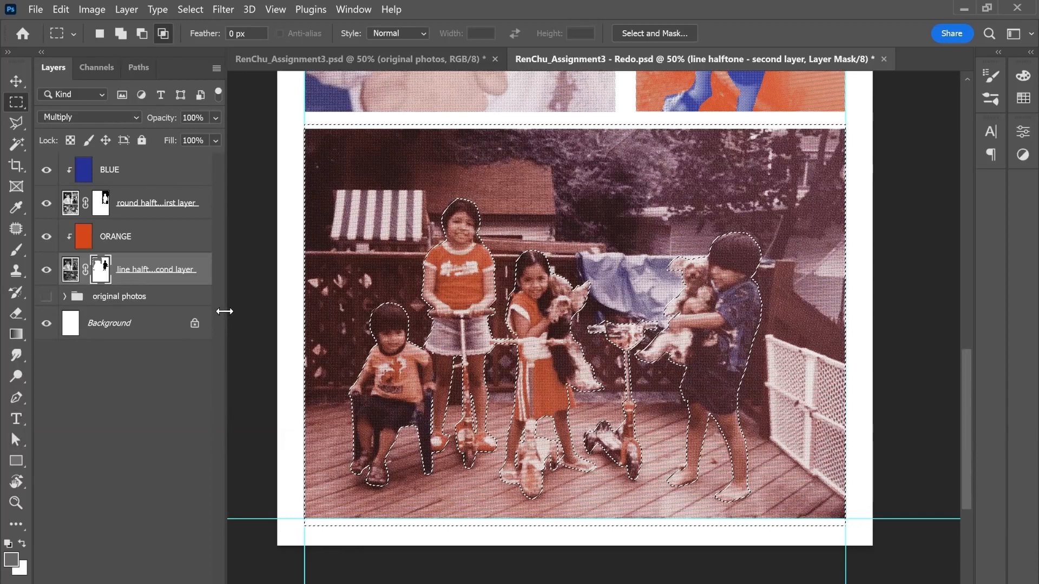
# Step: Set the Gradient tool to black-to-transparent and try it on the line halftone mask from the photo's top to below its middle
pyautogui.click(17, 332)
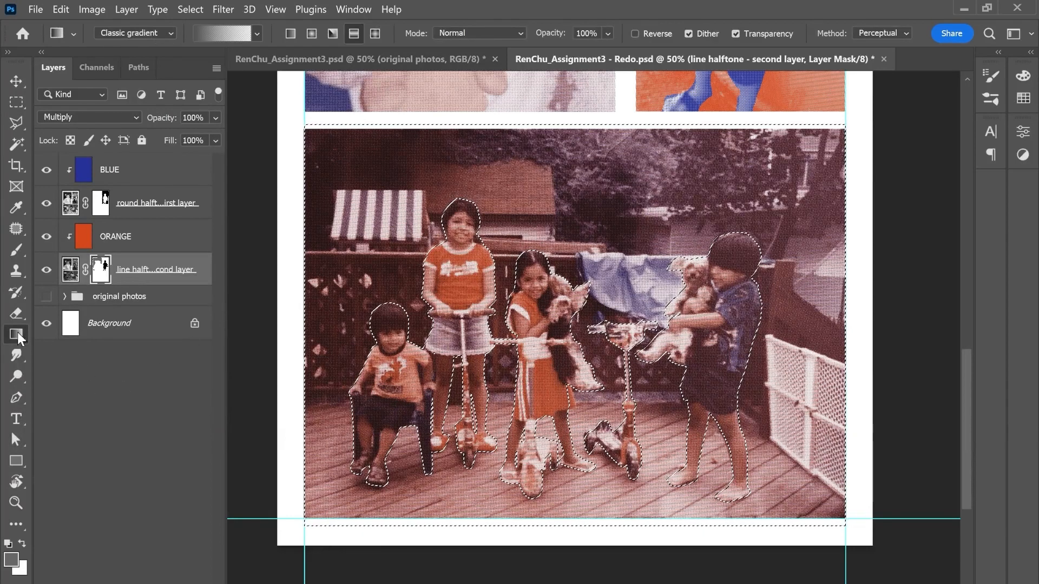
pyautogui.click(10, 543)
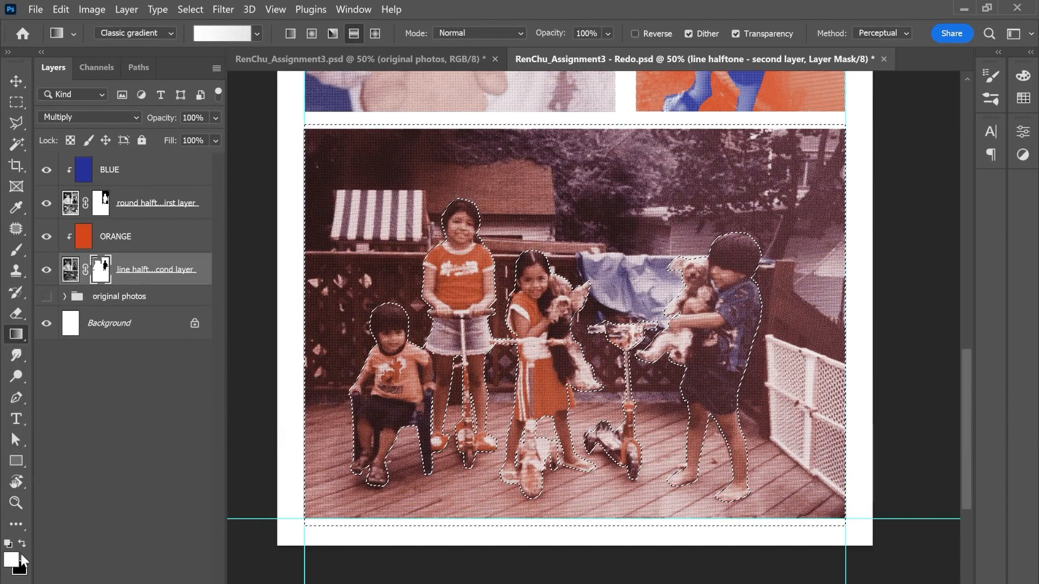
pyautogui.click(23, 544)
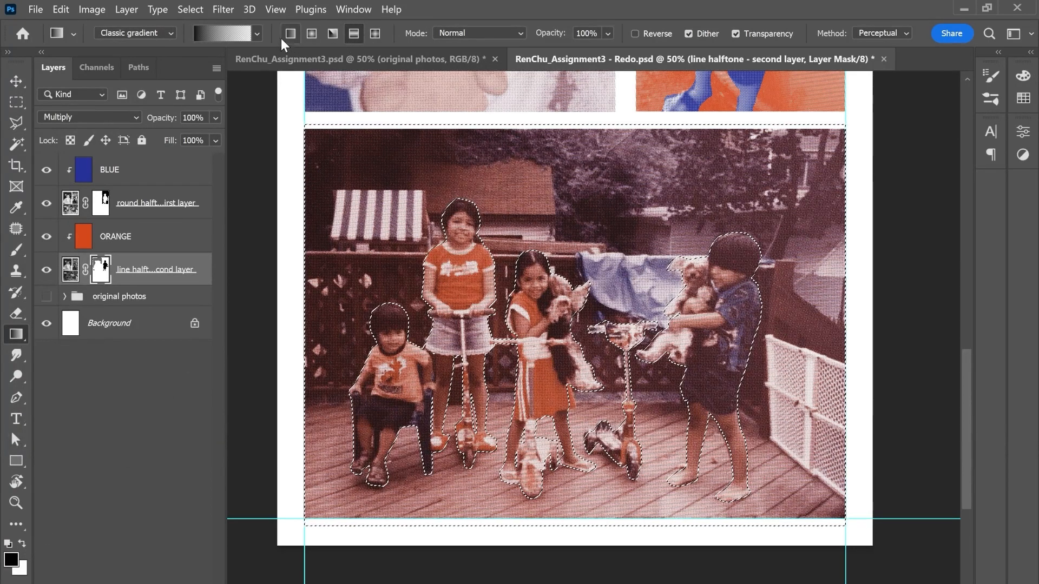
pyautogui.click(257, 33)
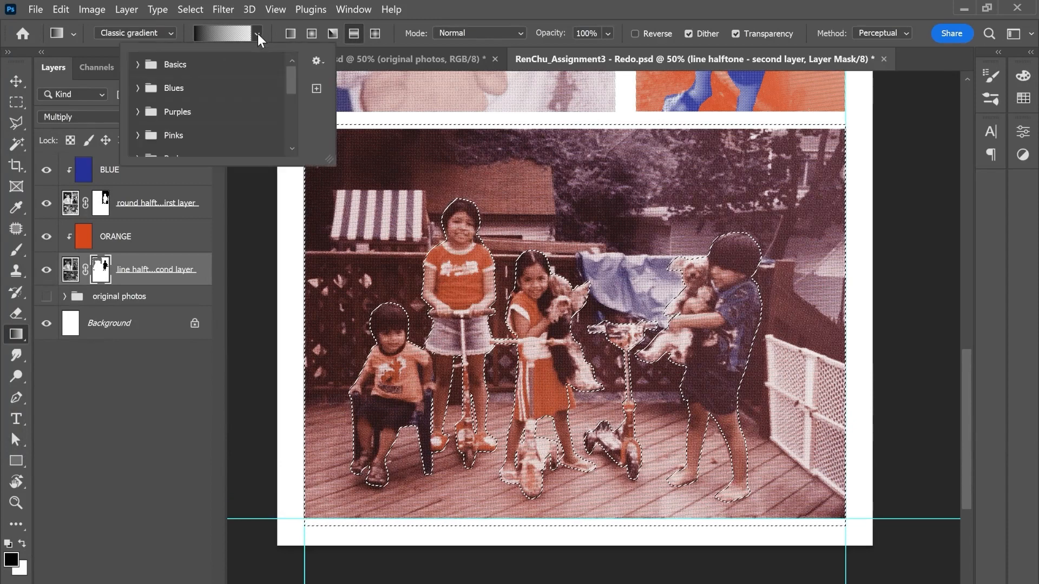
pyautogui.click(151, 69)
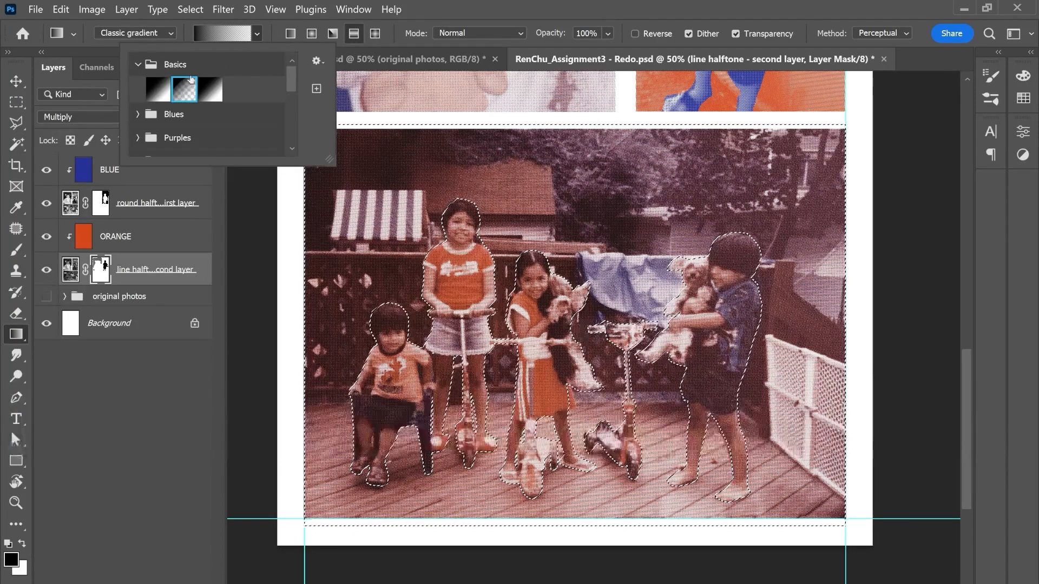
pyautogui.click(256, 34)
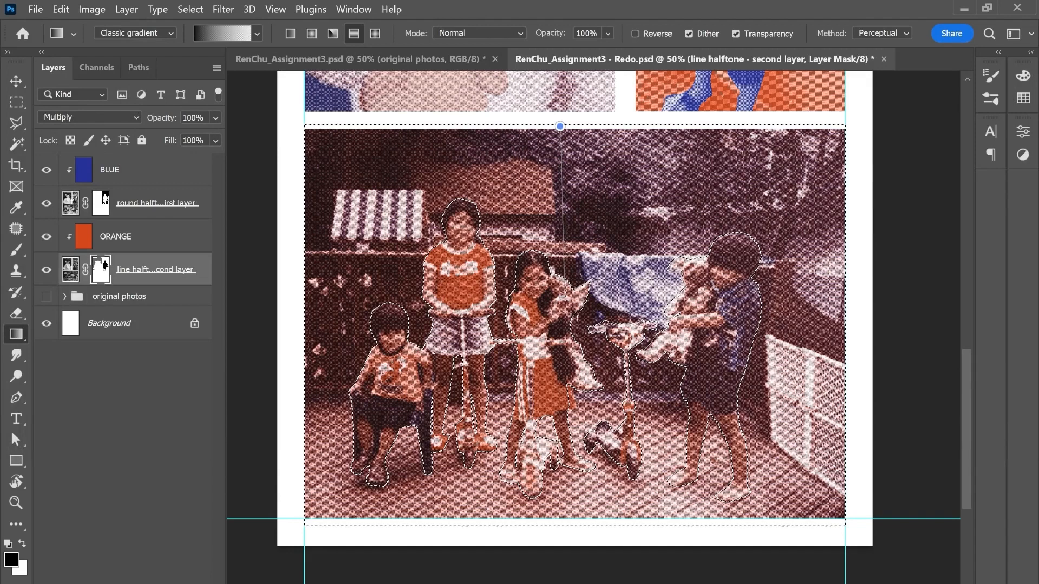
pyautogui.moveTo(560, 126); pyautogui.dragTo(560, 377)
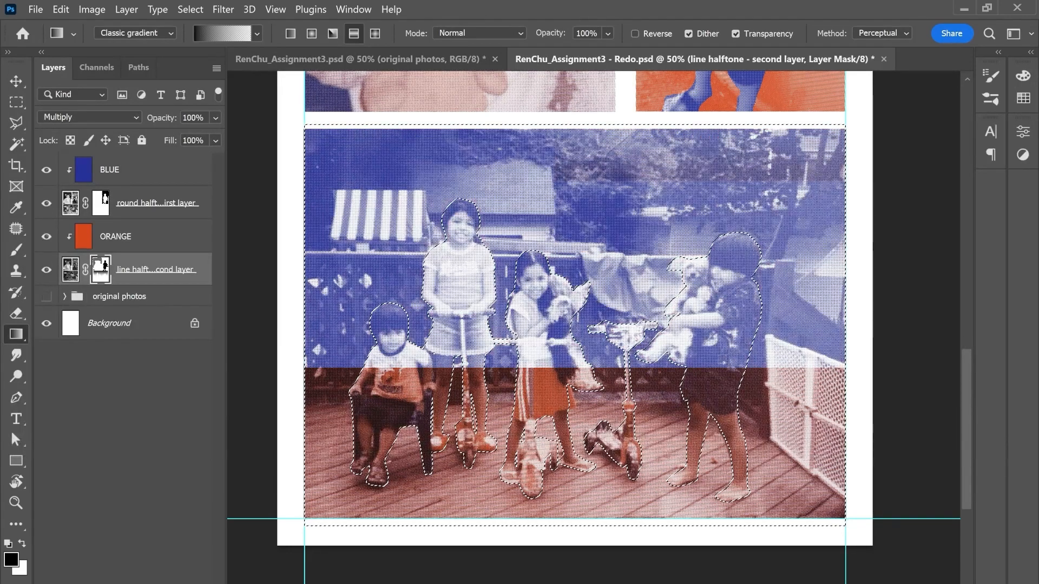
# Step: Hide the ORANGE, BLUE and round halftone layers and check the group photo's background fade in the finished assignment document
pyautogui.click(46, 236)
pyautogui.click(46, 170)
pyautogui.click(49, 205)
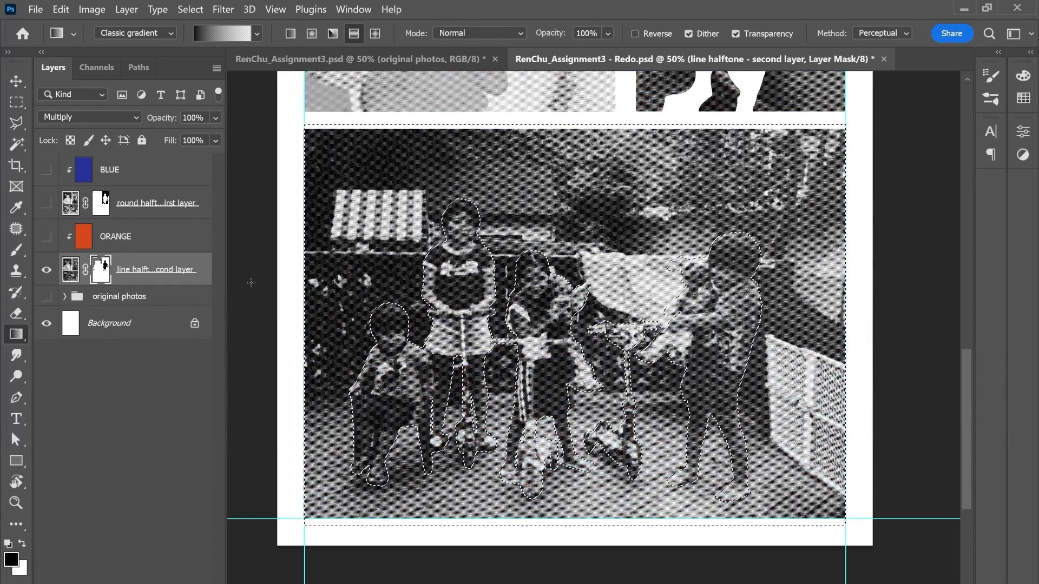
pyautogui.click(300, 64)
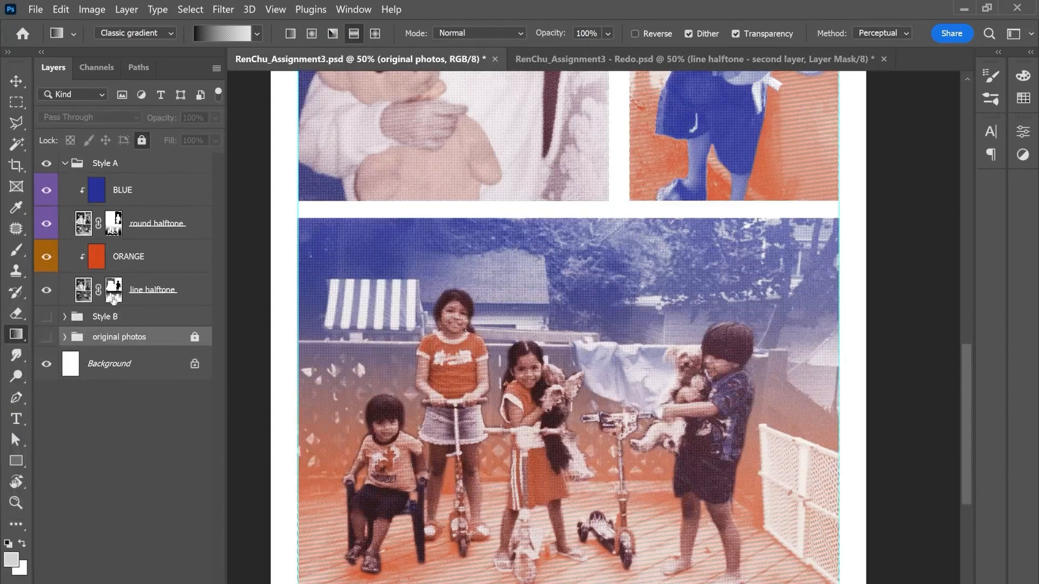
pyautogui.click(662, 63)
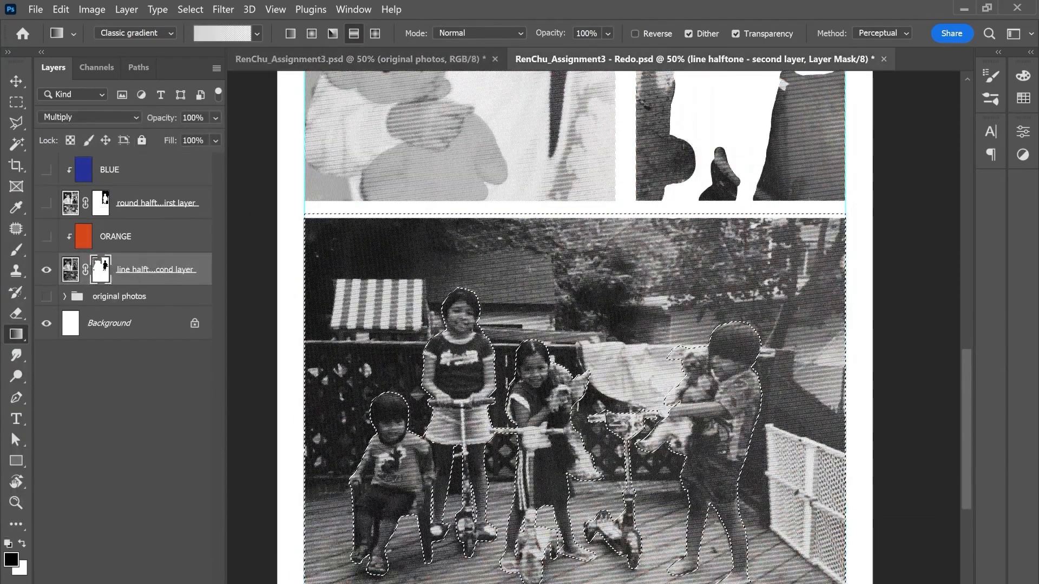
# Step: Fade the line halftone mask in the photo's background with two downward gradients from its top edge, the second one longer
pyautogui.moveTo(548, 218); pyautogui.dragTo(548, 460)
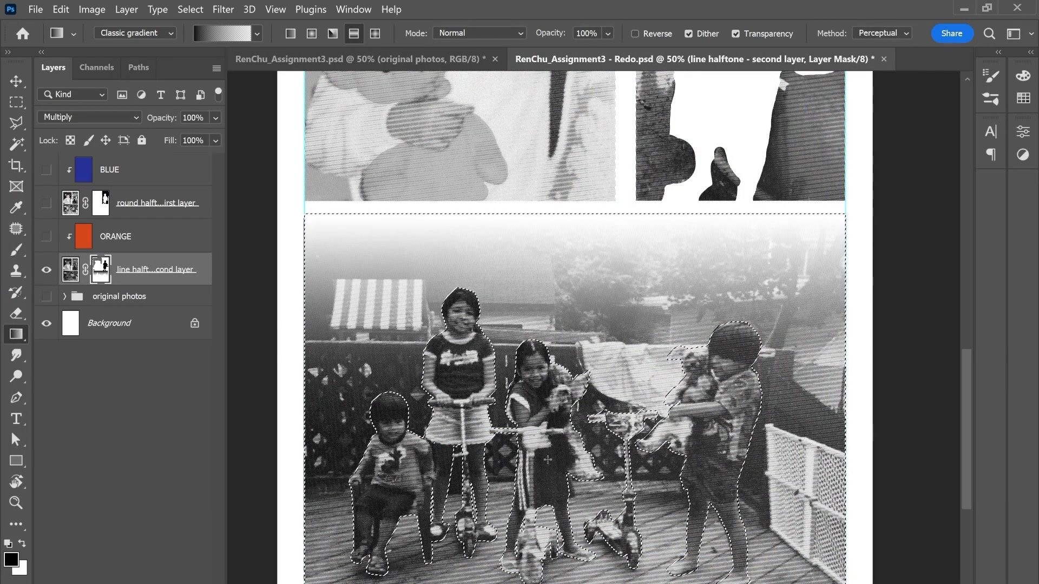
pyautogui.hscroll(1, 558, 373)
pyautogui.moveTo(547, 228); pyautogui.dragTo(547, 582)
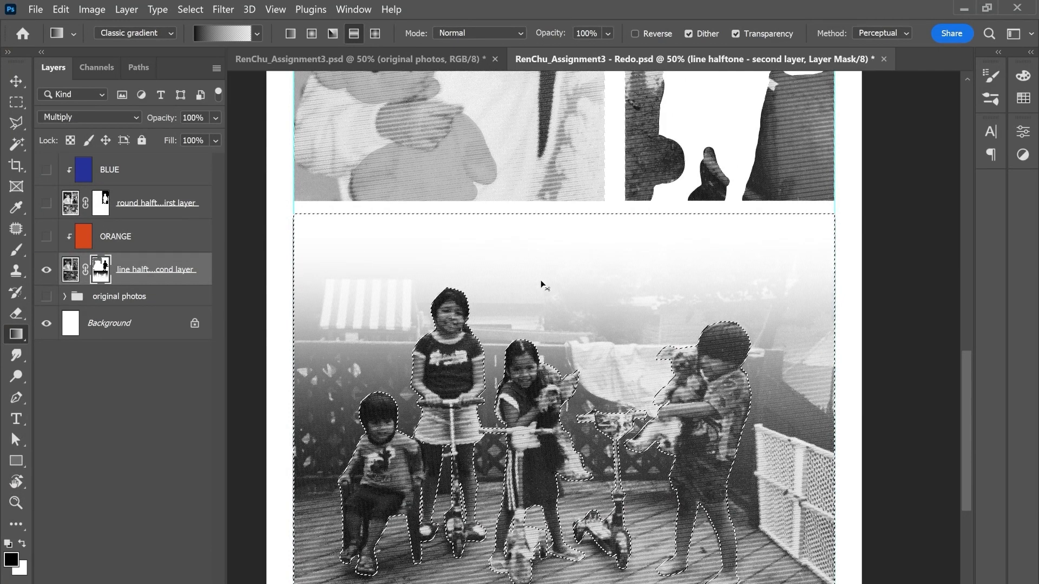
# Step: Undo the last fade and redraw it on the line halftone mask as a longer downward gradient from near the group photo's top edge
pyautogui.hotkey('ctrl', 'z')
pyautogui.moveTo(547, 220); pyautogui.dragTo(547, 582)
pyautogui.scroll(-2, 595, 360)
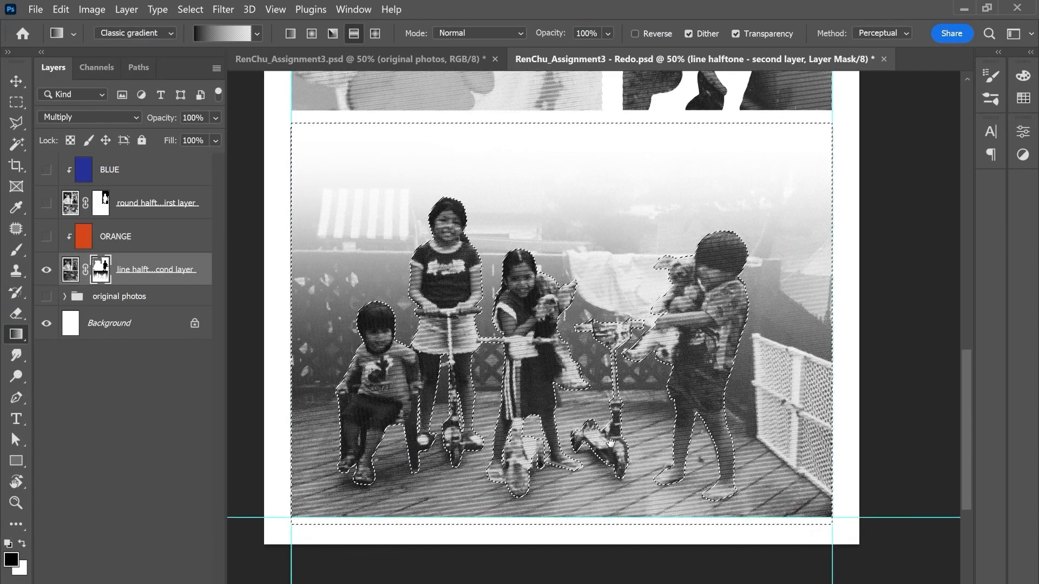
pyautogui.hotkey('ctrl', 'z')
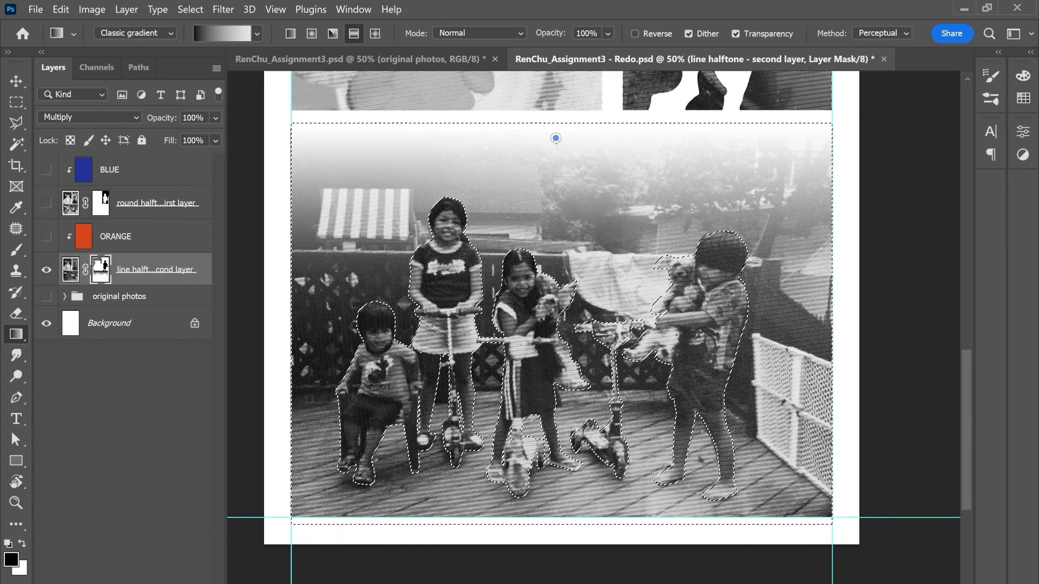
pyautogui.moveTo(556, 138); pyautogui.dragTo(556, 379)
pyautogui.moveTo(556, 582); pyautogui.dragTo(556, 583)
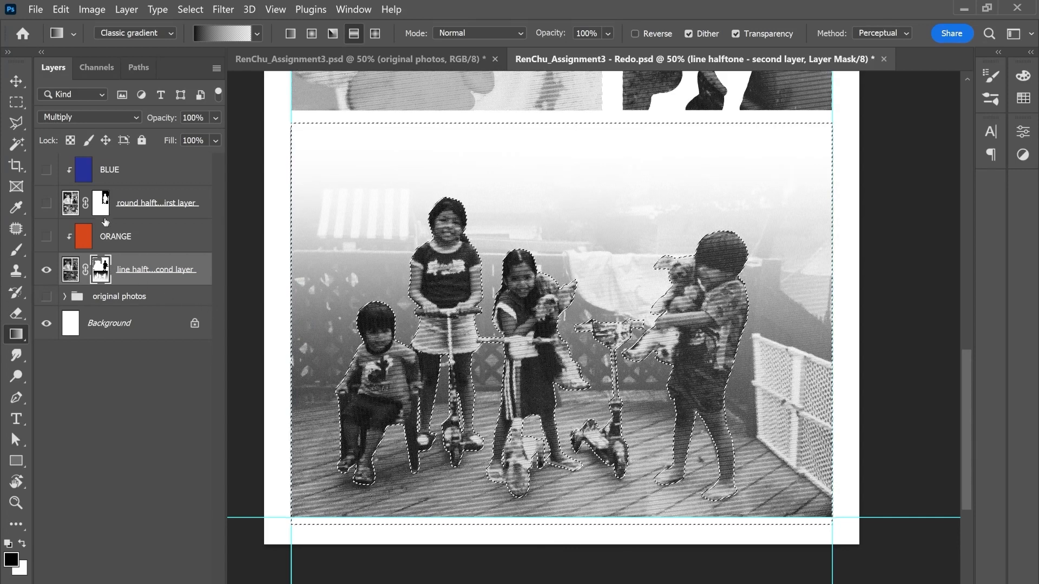
# Step: Show the round halftone layer instead of the line halftone and fade its mask with two upward gradients from the group photo's bottom edge
pyautogui.click(46, 269)
pyautogui.click(46, 203)
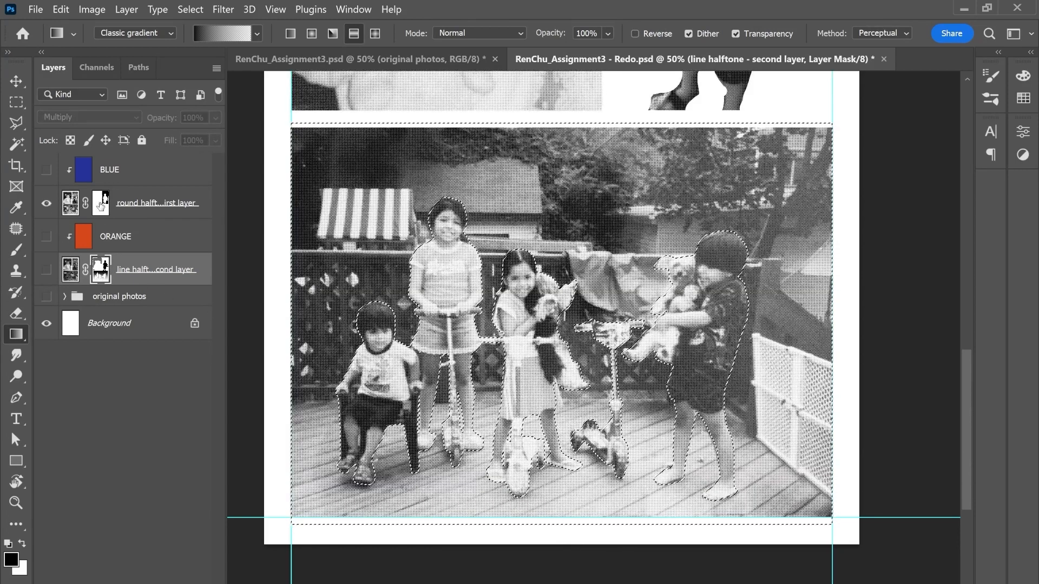
pyautogui.click(100, 202)
pyautogui.moveTo(581, 524); pyautogui.dragTo(585, 162)
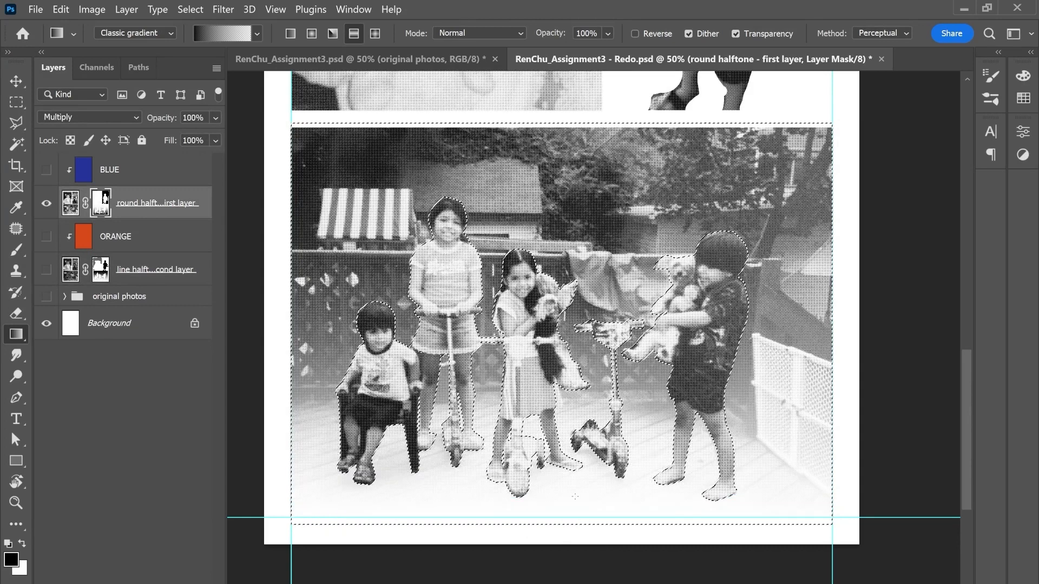
pyautogui.moveTo(580, 504); pyautogui.dragTo(579, 189)
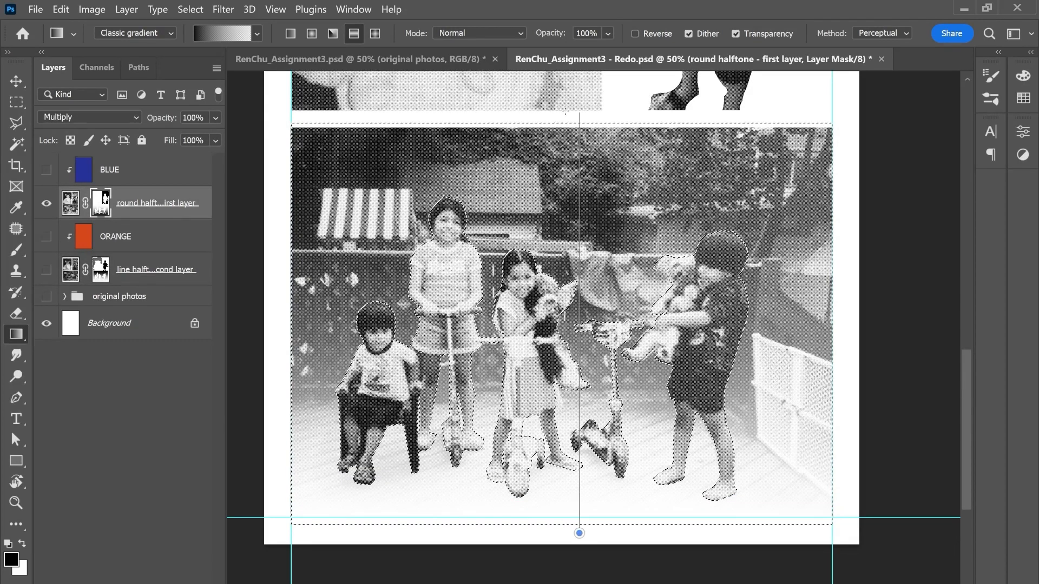
pyautogui.moveTo(567, 113); pyautogui.dragTo(567, 113)
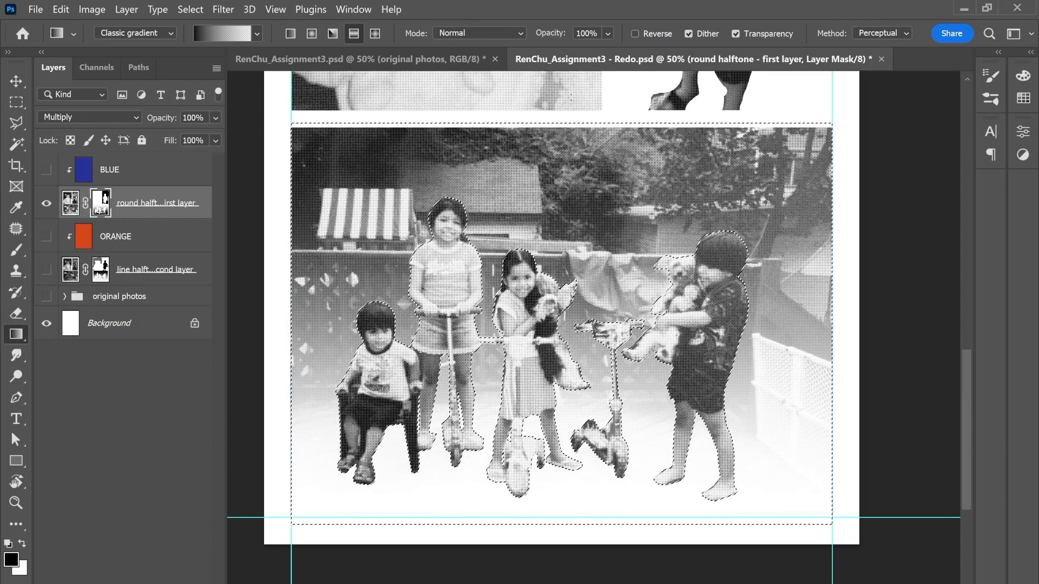
# Step: Check the finished assignment document, show all the halftone and color layers in the redo document, and deselect the photo's background
pyautogui.click(385, 57)
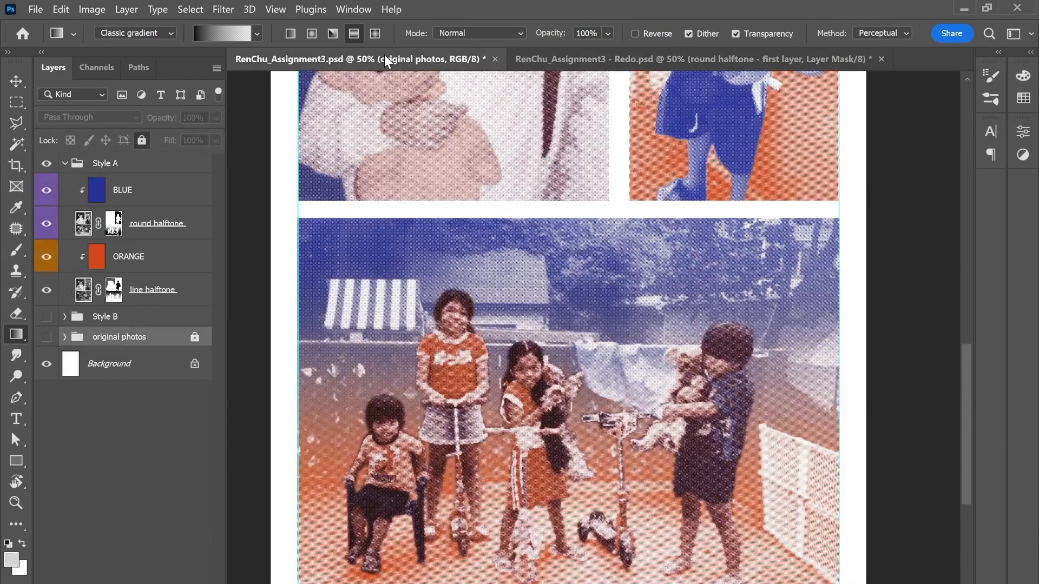
pyautogui.click(583, 59)
pyautogui.moveTo(46, 170); pyautogui.dragTo(57, 276)
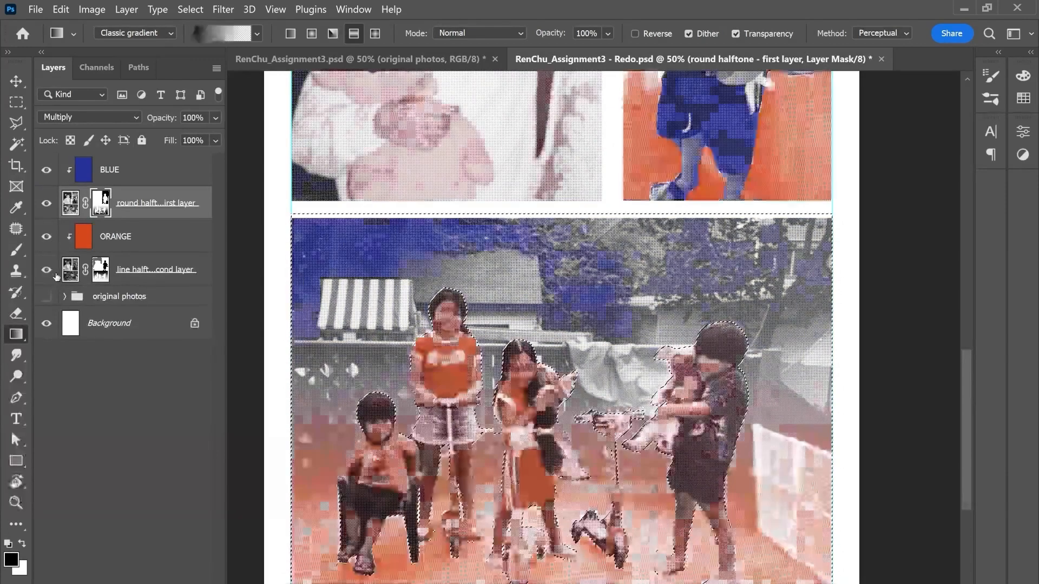
pyautogui.hotkey('ctrl', 'd')
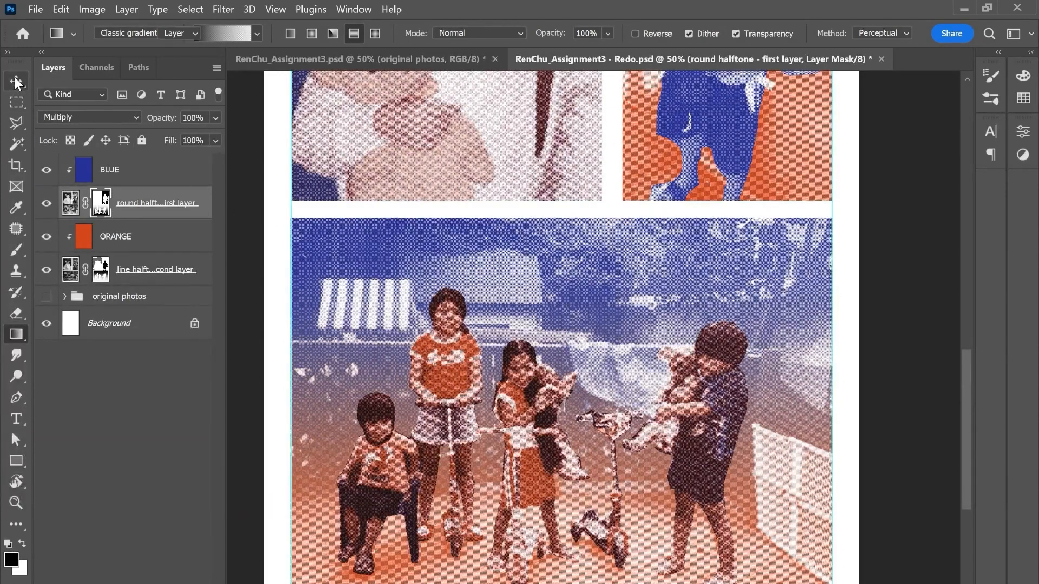
pyautogui.press('v')
pyautogui.hotkey('ctrl', '-')
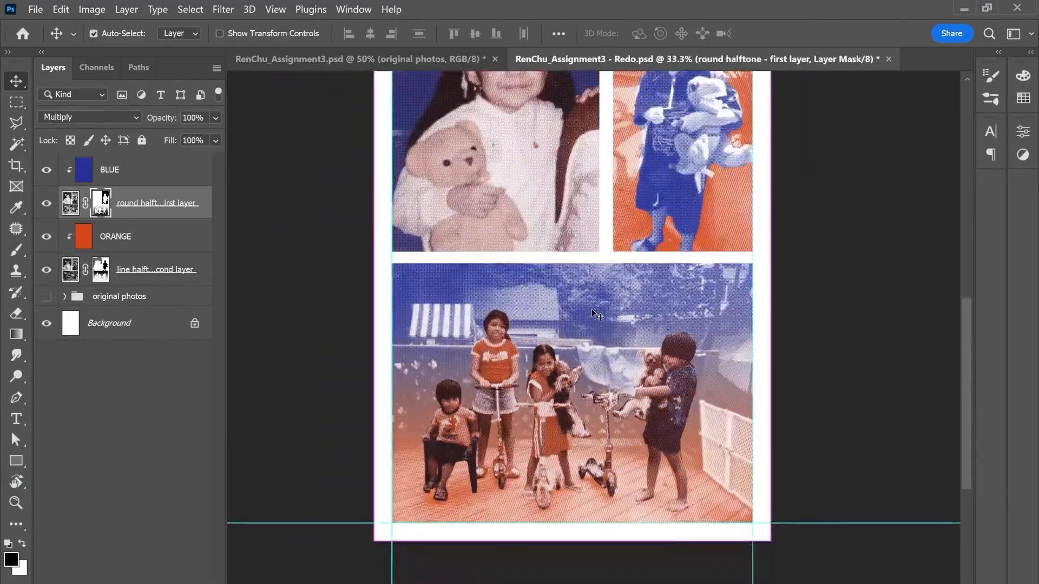
# Step: Examine the mask edges around the group photo's figures up close in the redo document and compare them with the finished assignment
pyautogui.hotkey('ctrl', '+')
pyautogui.hotkey('ctrl', '+')
pyautogui.moveTo(612, 416); pyautogui.dragTo(705, 349)
pyautogui.hotkey('ctrl', '+')
pyautogui.hotkey('ctrl', '+')
pyautogui.hotkey('ctrl', '+')
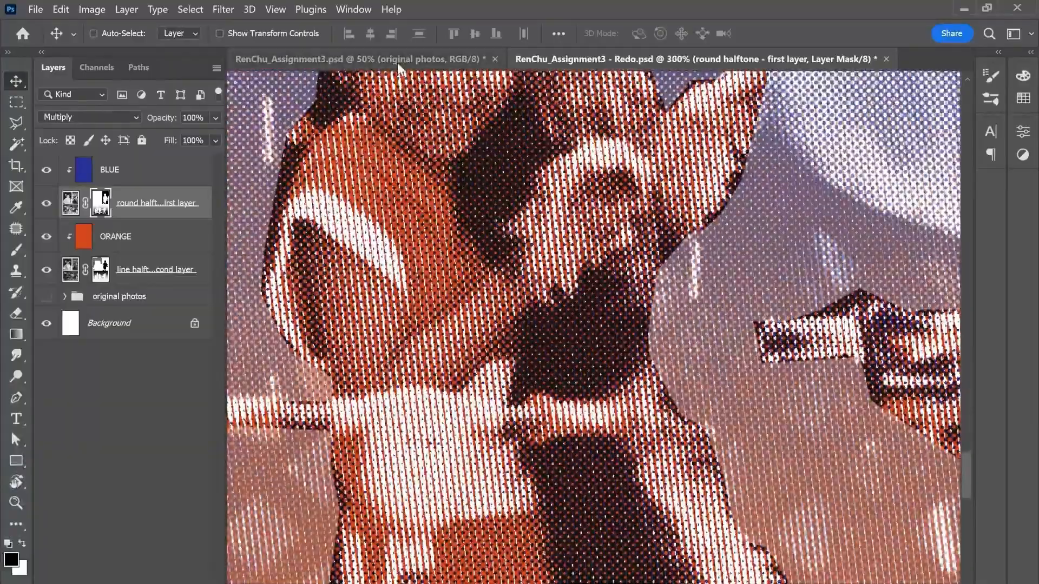
pyautogui.click(397, 60)
pyautogui.hotkey('ctrl', '+')
pyautogui.hotkey('ctrl', '+')
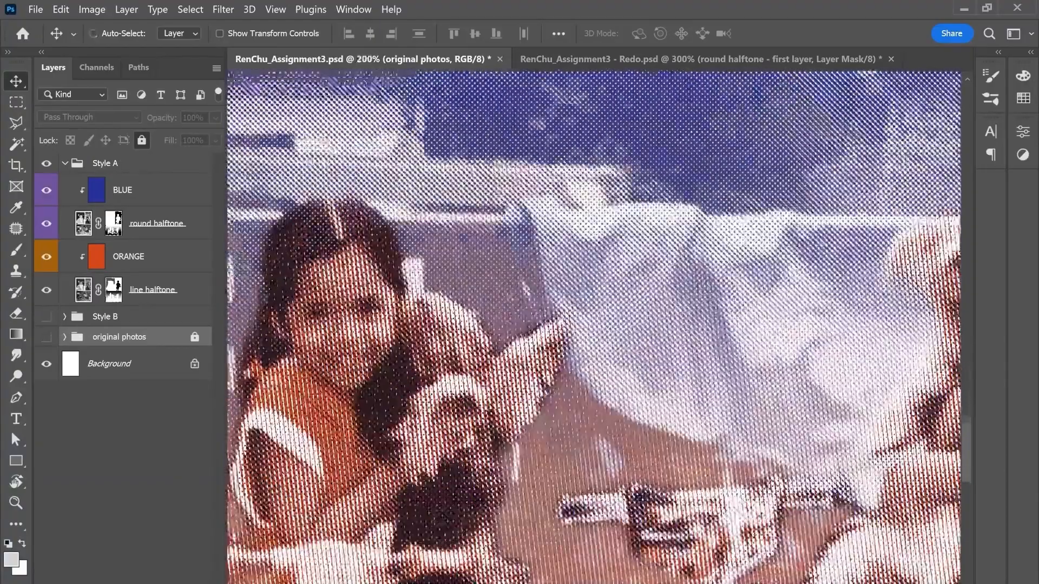
pyautogui.moveTo(506, 379); pyautogui.dragTo(517, 295)
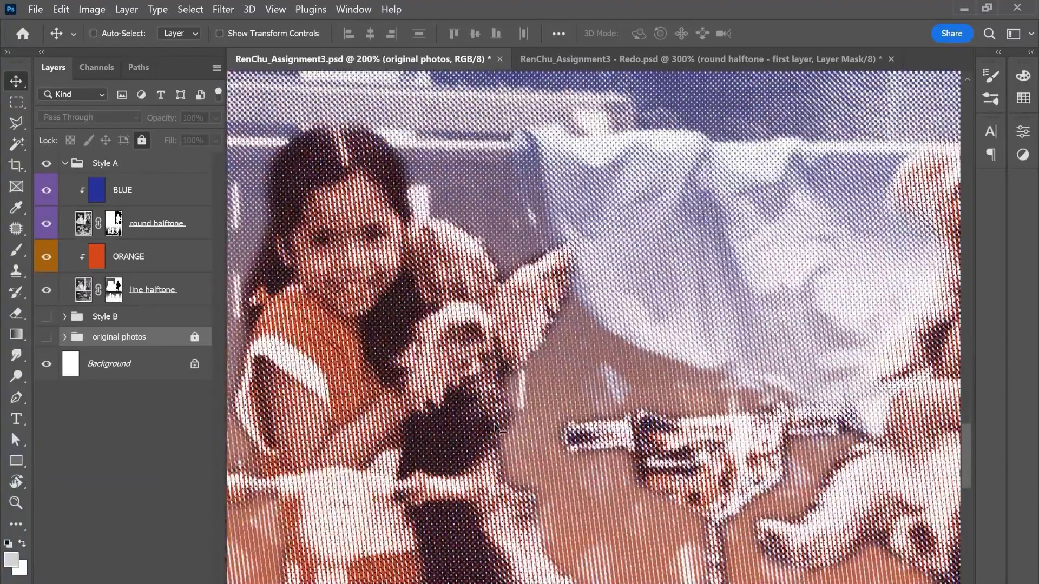
pyautogui.hotkey('ctrl', '+')
pyautogui.hotkey('ctrl', '-')
pyautogui.hotkey('ctrl', '-')
pyautogui.hotkey('ctrl', '-')
pyautogui.hotkey('ctrl', '-')
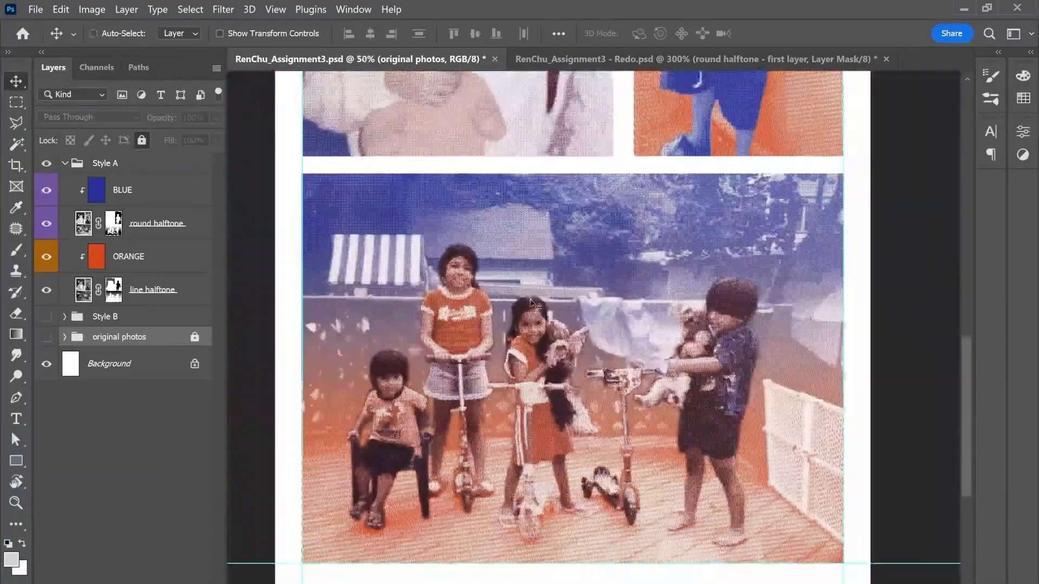
pyautogui.click(628, 61)
pyautogui.hotkey('ctrl', '-')
pyautogui.hotkey('ctrl', '-')
pyautogui.hotkey('ctrl', '-')
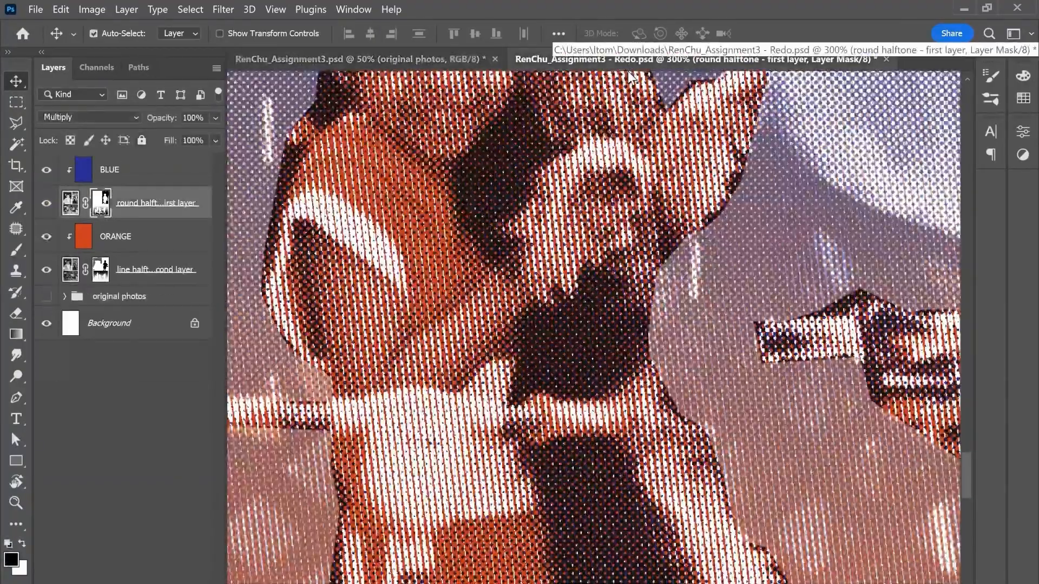
pyautogui.hotkey('ctrl', '-')
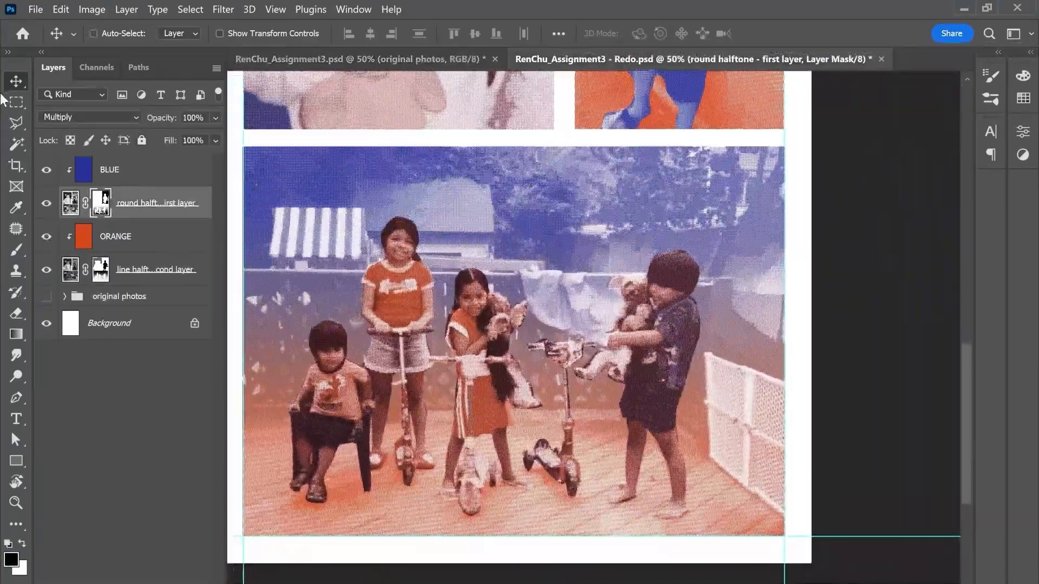
# Step: Select the whole group photo with a rectangular marquee and open Gaussian Blur for the round halftone mask
pyautogui.click(16, 102)
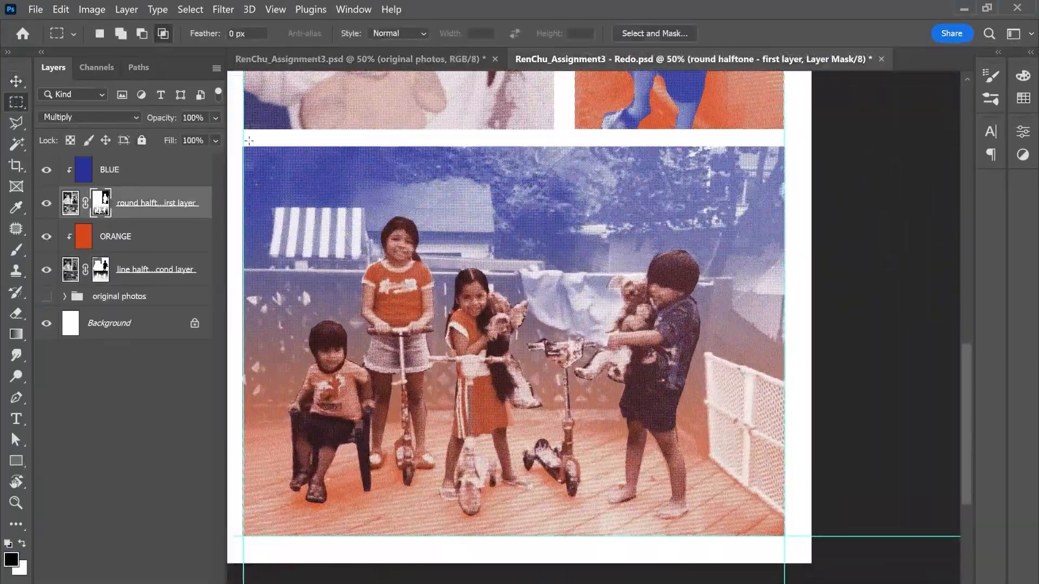
pyautogui.moveTo(243, 139); pyautogui.dragTo(796, 545)
pyautogui.click(223, 10)
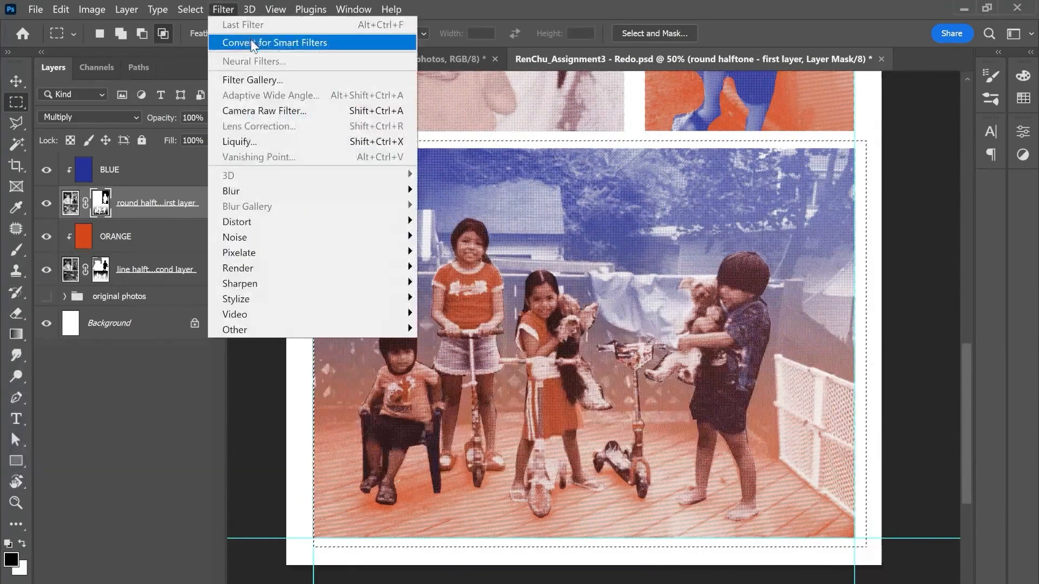
pyautogui.moveTo(300, 193)
pyautogui.click(452, 250)
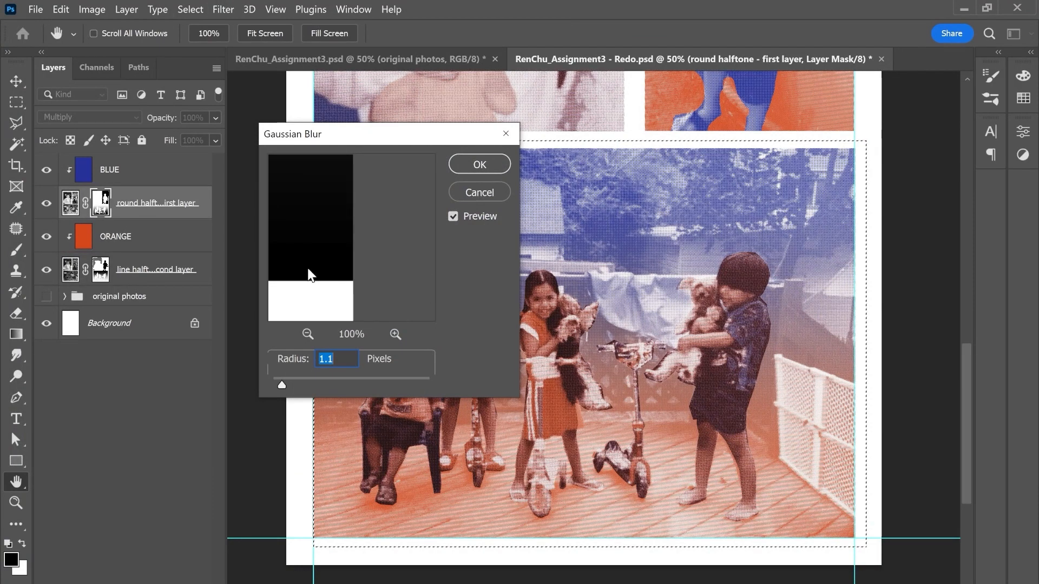
# Step: Blur the round halftone mask around the figures with a 5.4-pixel radius, checking the preview on and off before applying
pyautogui.press('BackSpace')
pyautogui.moveTo(301, 224); pyautogui.dragTo(402, 295)
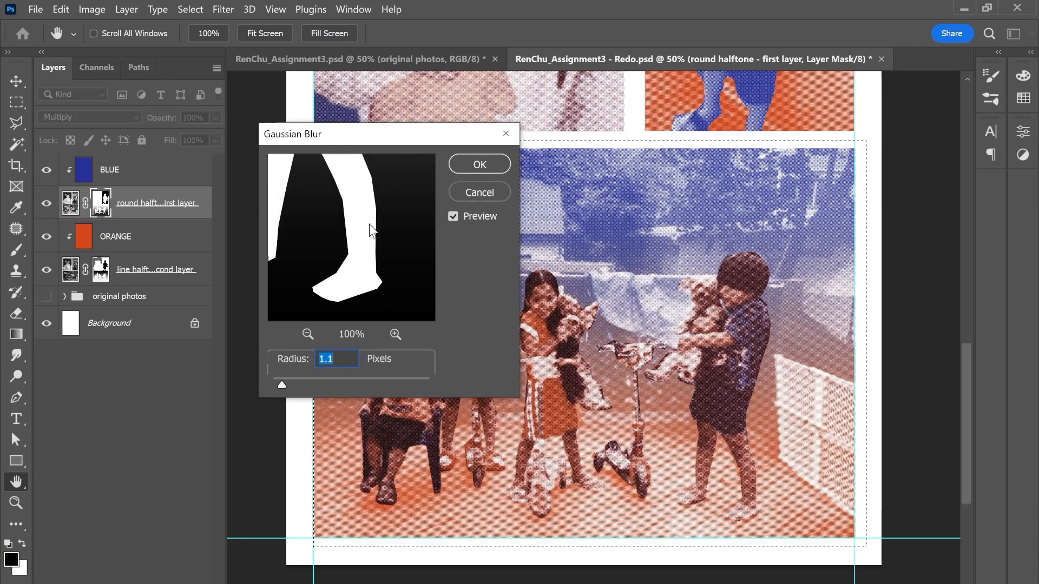
pyautogui.click(291, 383)
pyautogui.moveTo(305, 381); pyautogui.dragTo(319, 382)
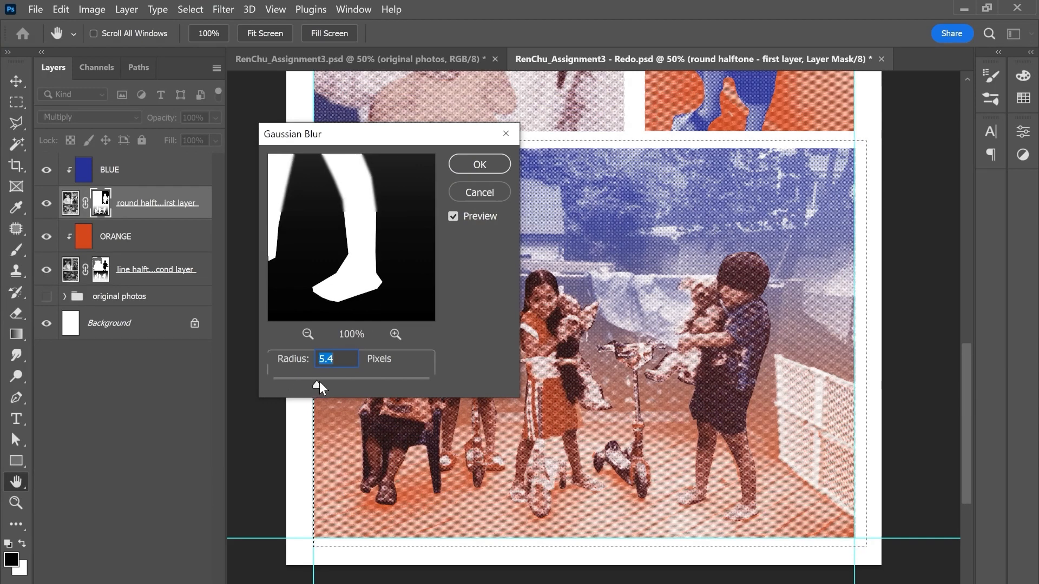
pyautogui.click(453, 217)
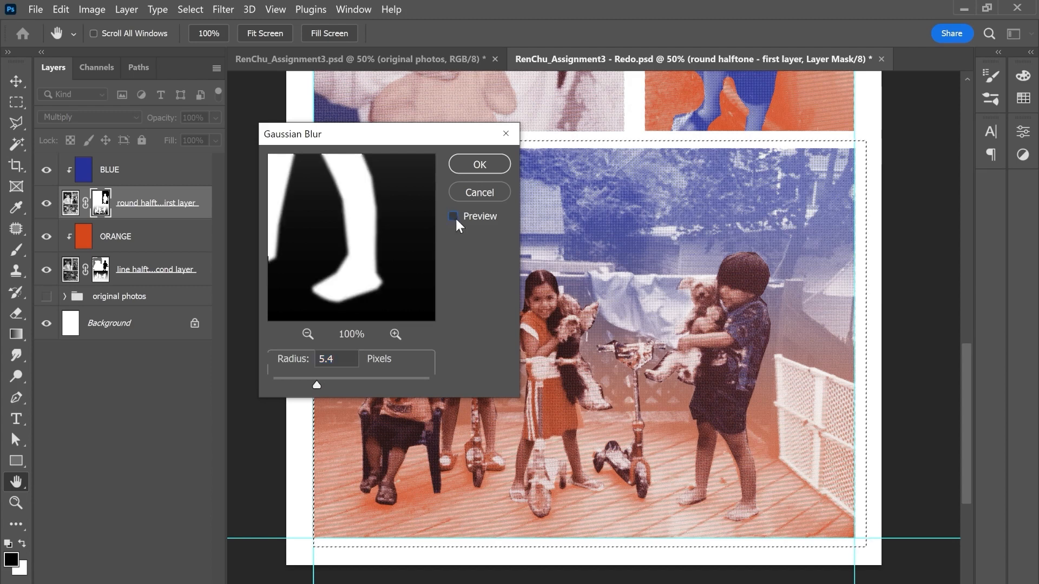
pyautogui.click(454, 217)
pyautogui.click(454, 216)
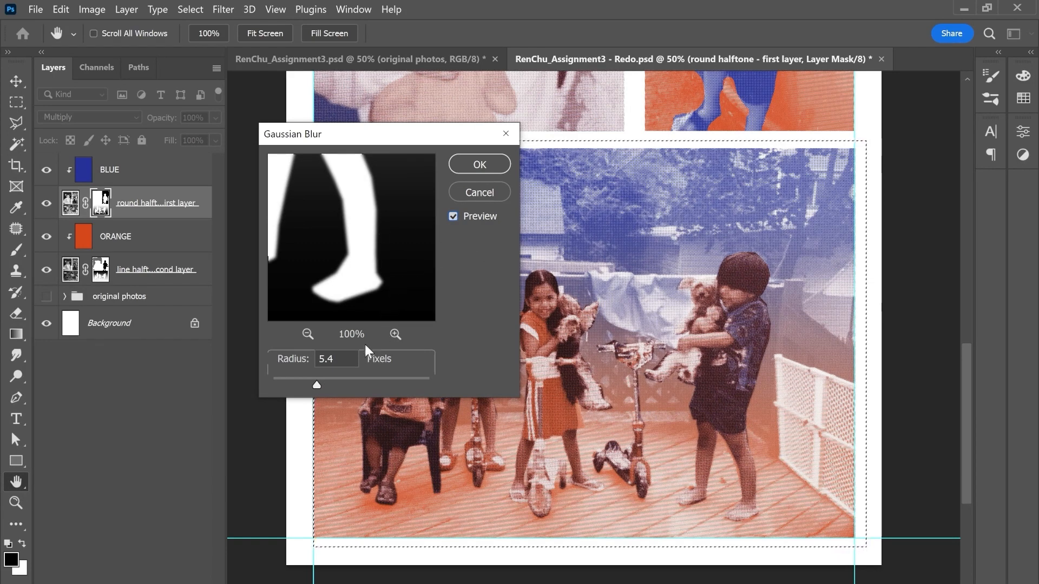
pyautogui.click(479, 165)
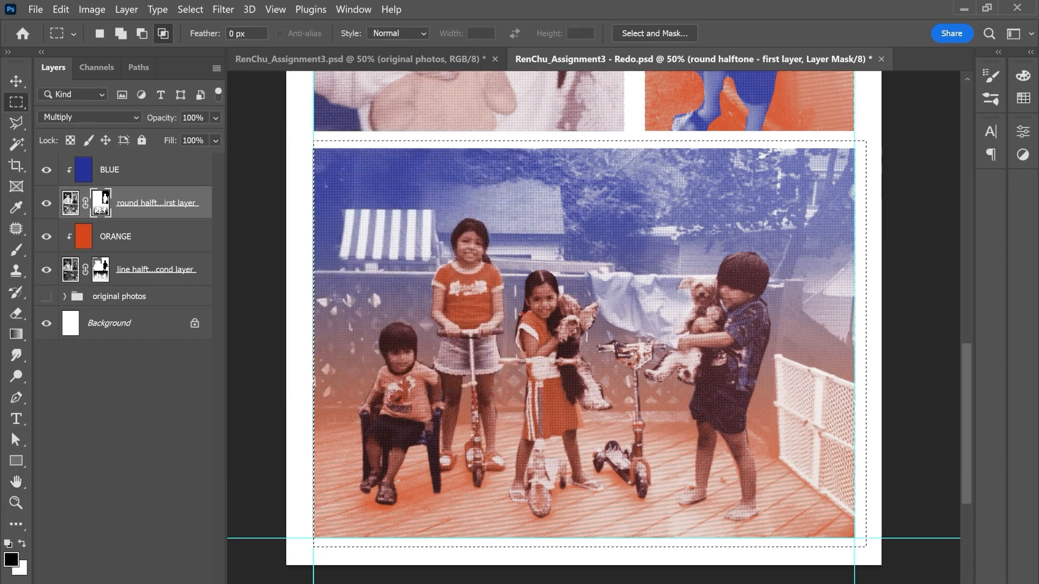
# Step: Repeat the same Gaussian Blur on the line halftone mask within the group photo and deselect the area
pyautogui.click(100, 269)
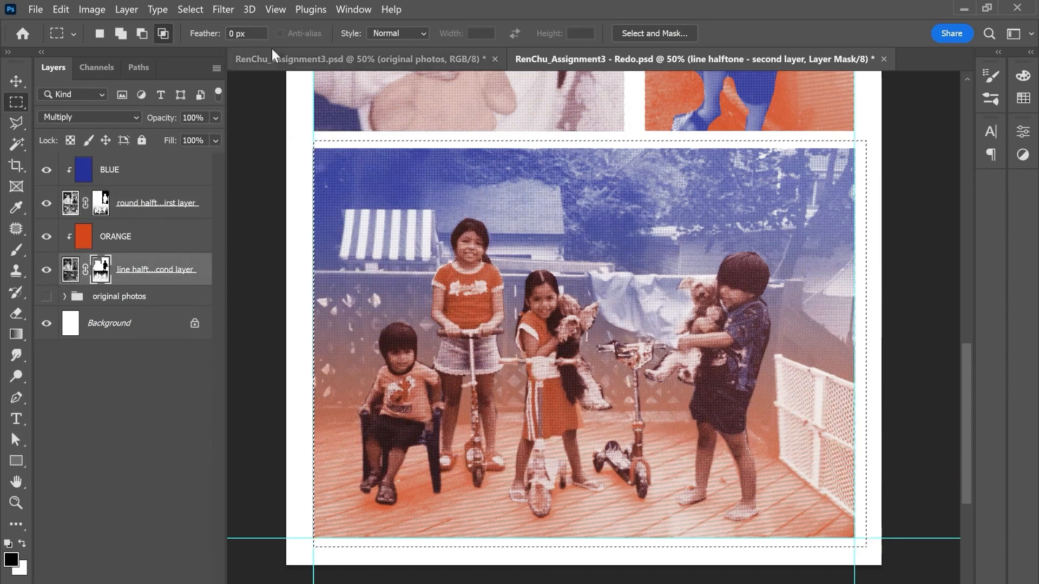
pyautogui.click(225, 10)
pyautogui.click(241, 24)
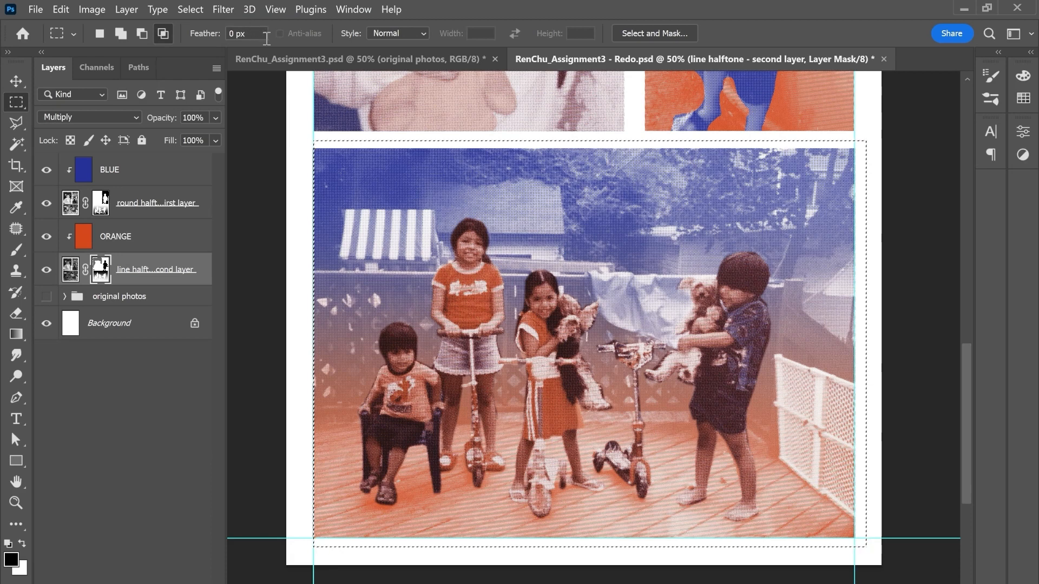
pyautogui.hotkey('ctrl', 'd')
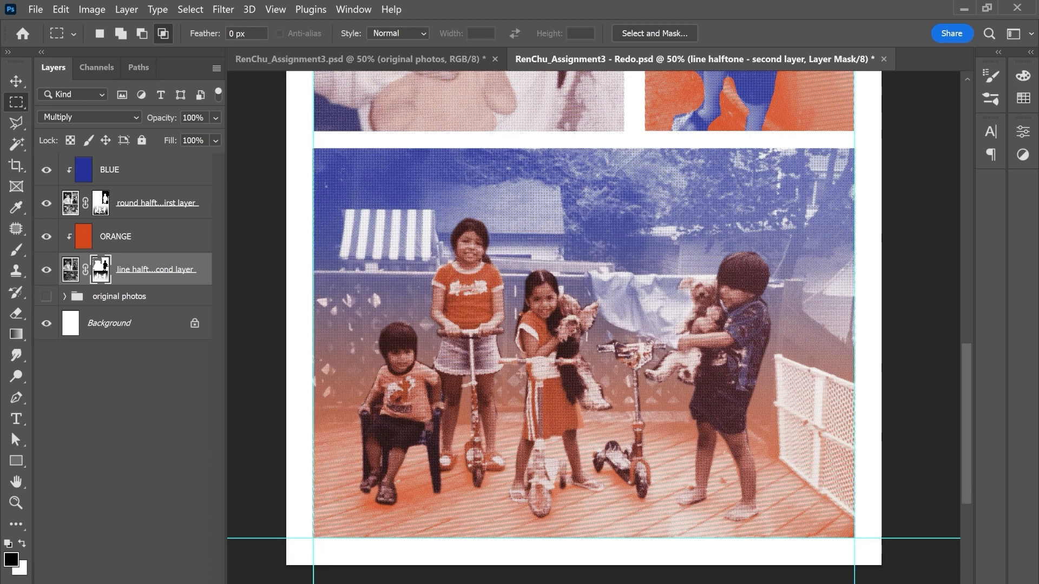
# Step: Compare the full collage page with the finished assignment document and save the redo document
pyautogui.click(16, 81)
pyautogui.hotkey('ctrl', '-')
pyautogui.hotkey('ctrl', '-')
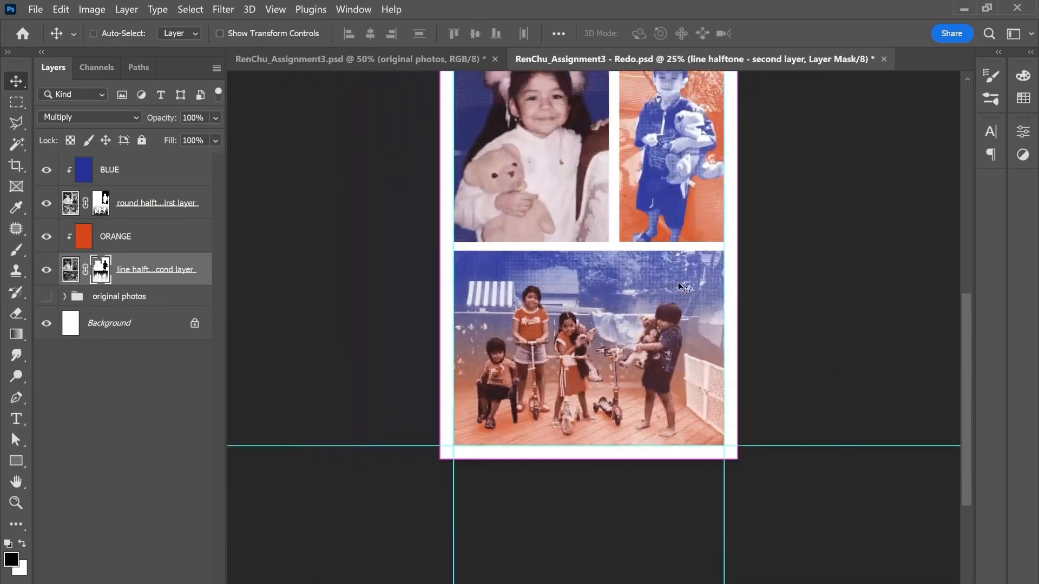
pyautogui.moveTo(686, 263); pyautogui.dragTo(665, 362)
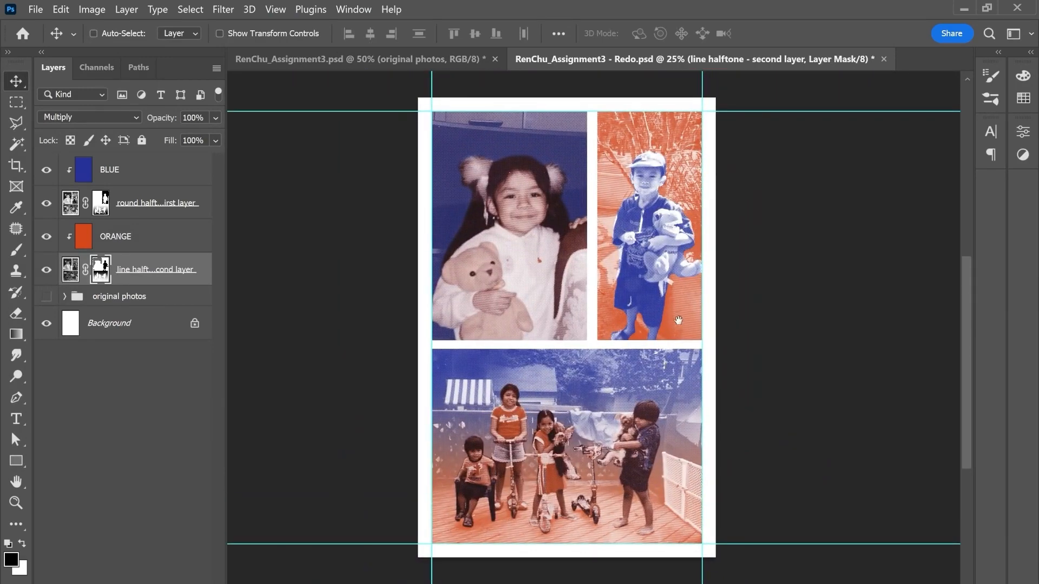
pyautogui.moveTo(679, 321); pyautogui.dragTo(649, 342)
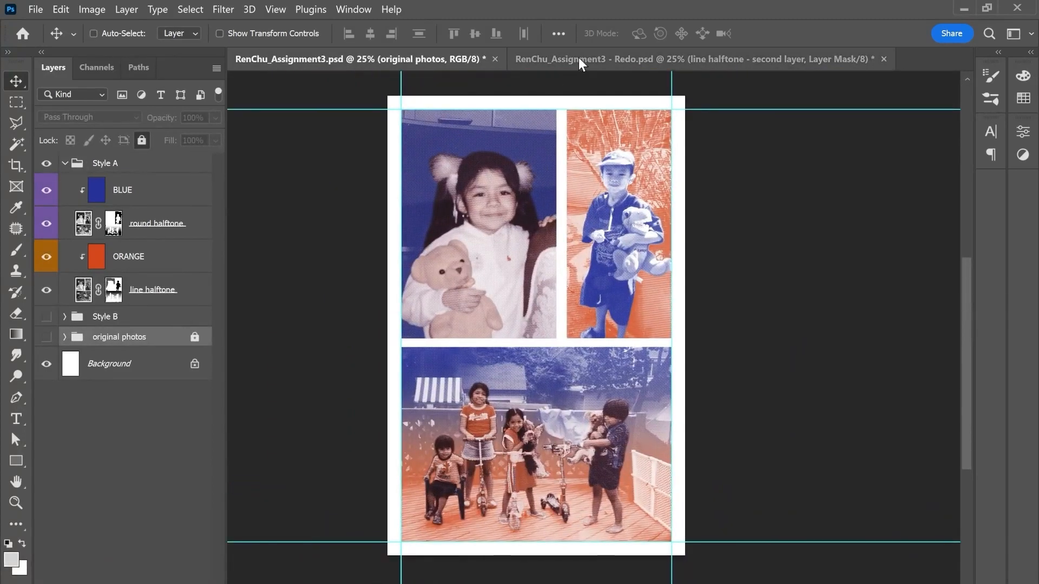
pyautogui.click(579, 57)
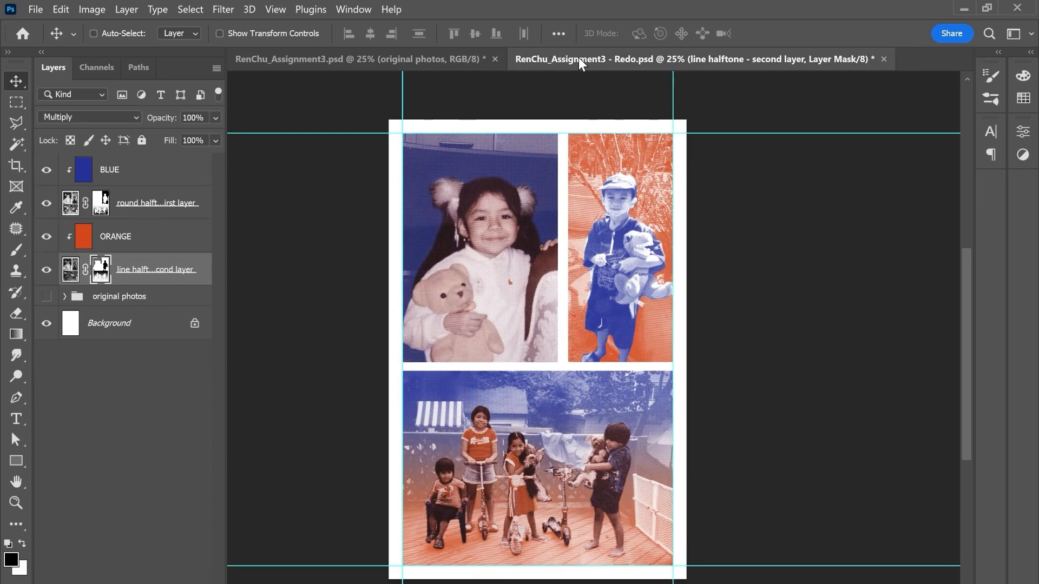
pyautogui.click(446, 57)
pyautogui.click(579, 60)
pyautogui.click(437, 57)
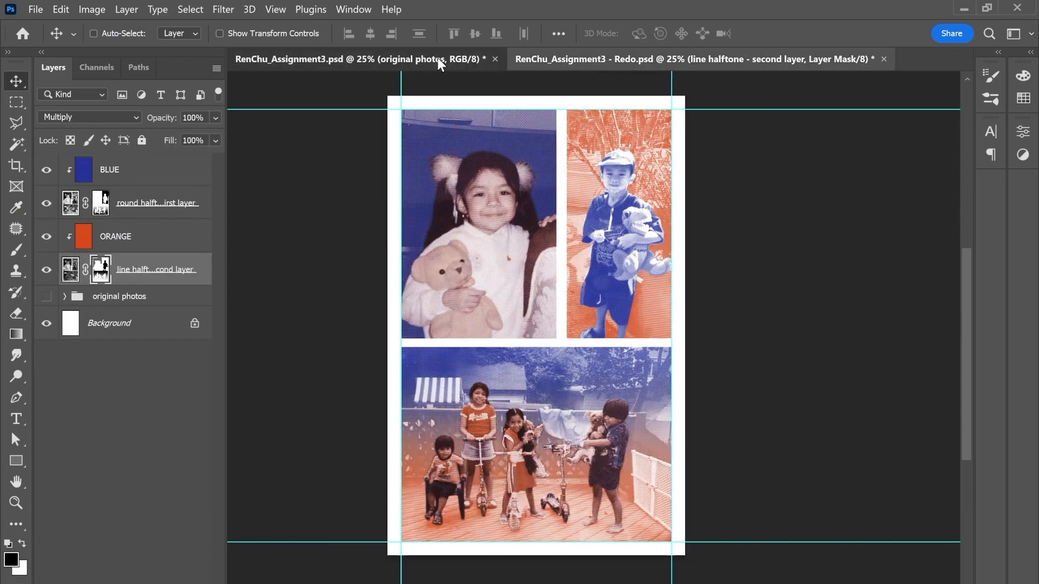
pyautogui.click(586, 59)
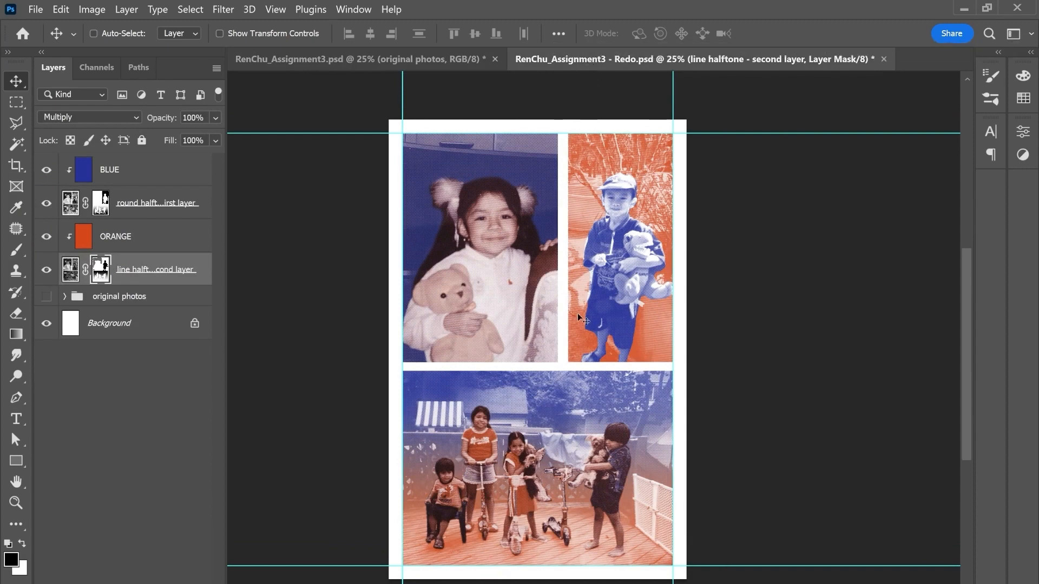
pyautogui.hotkey('ctrl', 's')
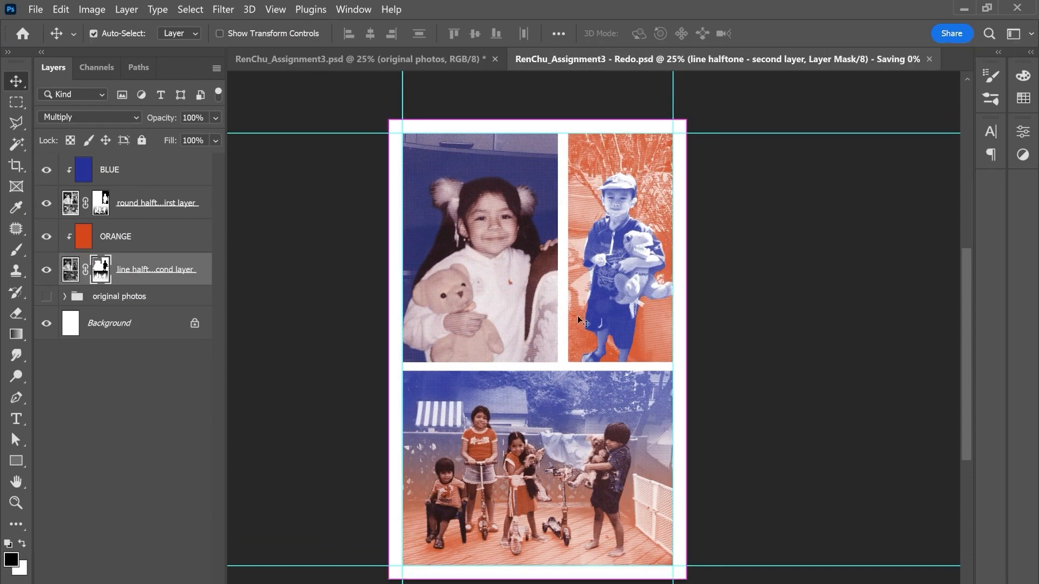